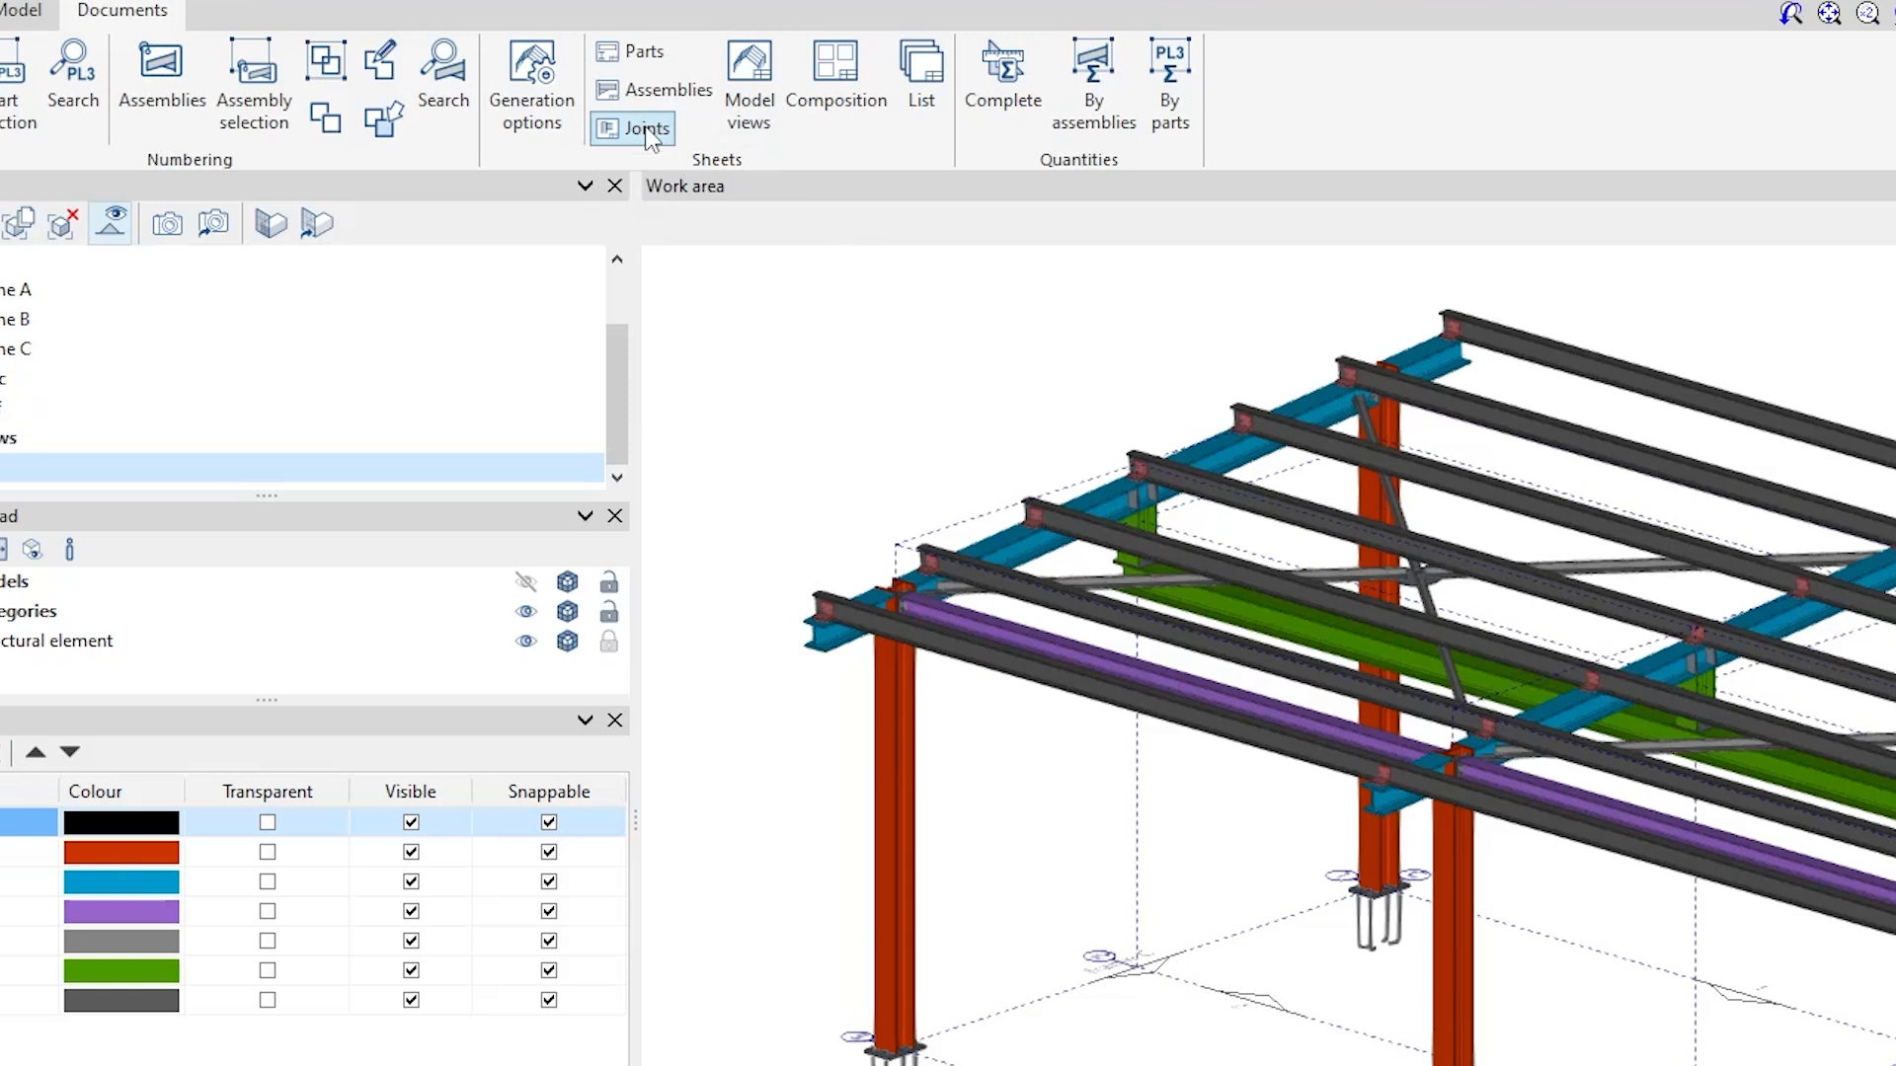
Create a joint sheet for the connection between the green hanging post and the lower green beam.
click(643, 131)
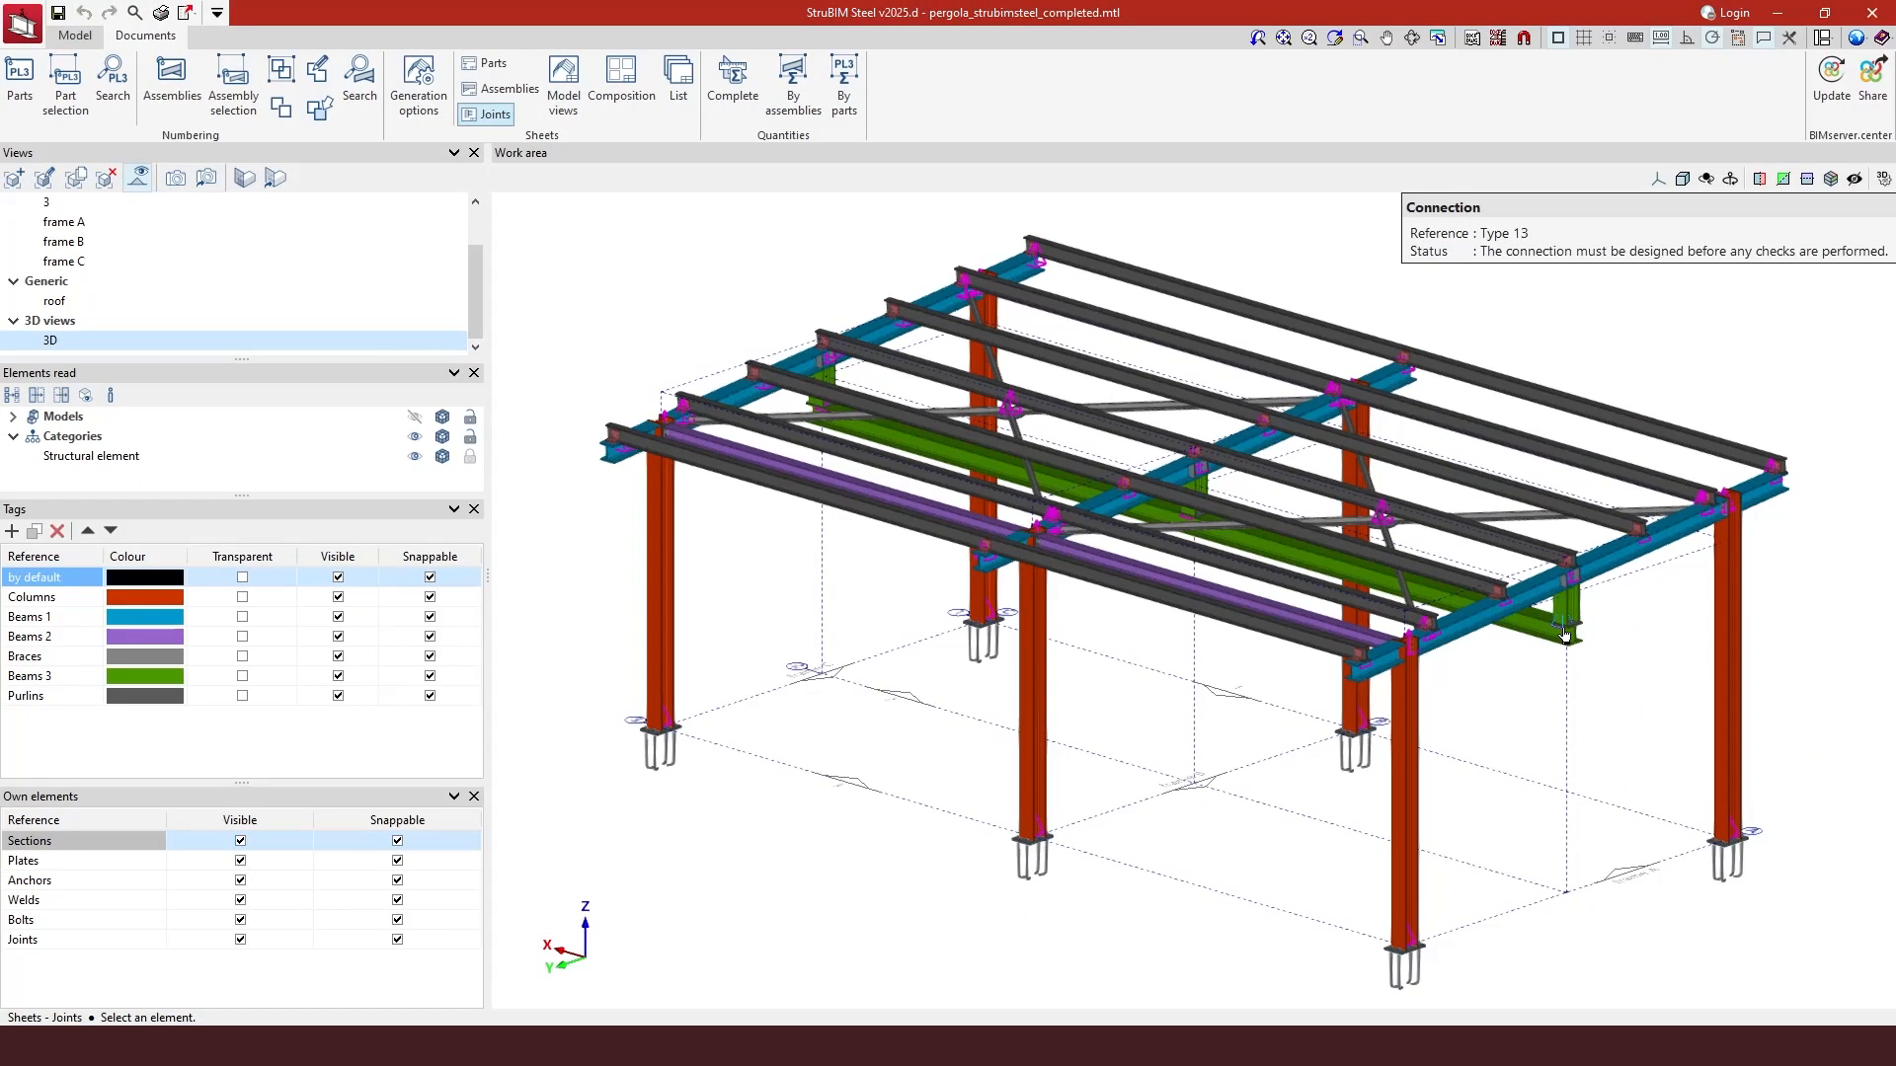
scroll(1574, 633, up, 5)
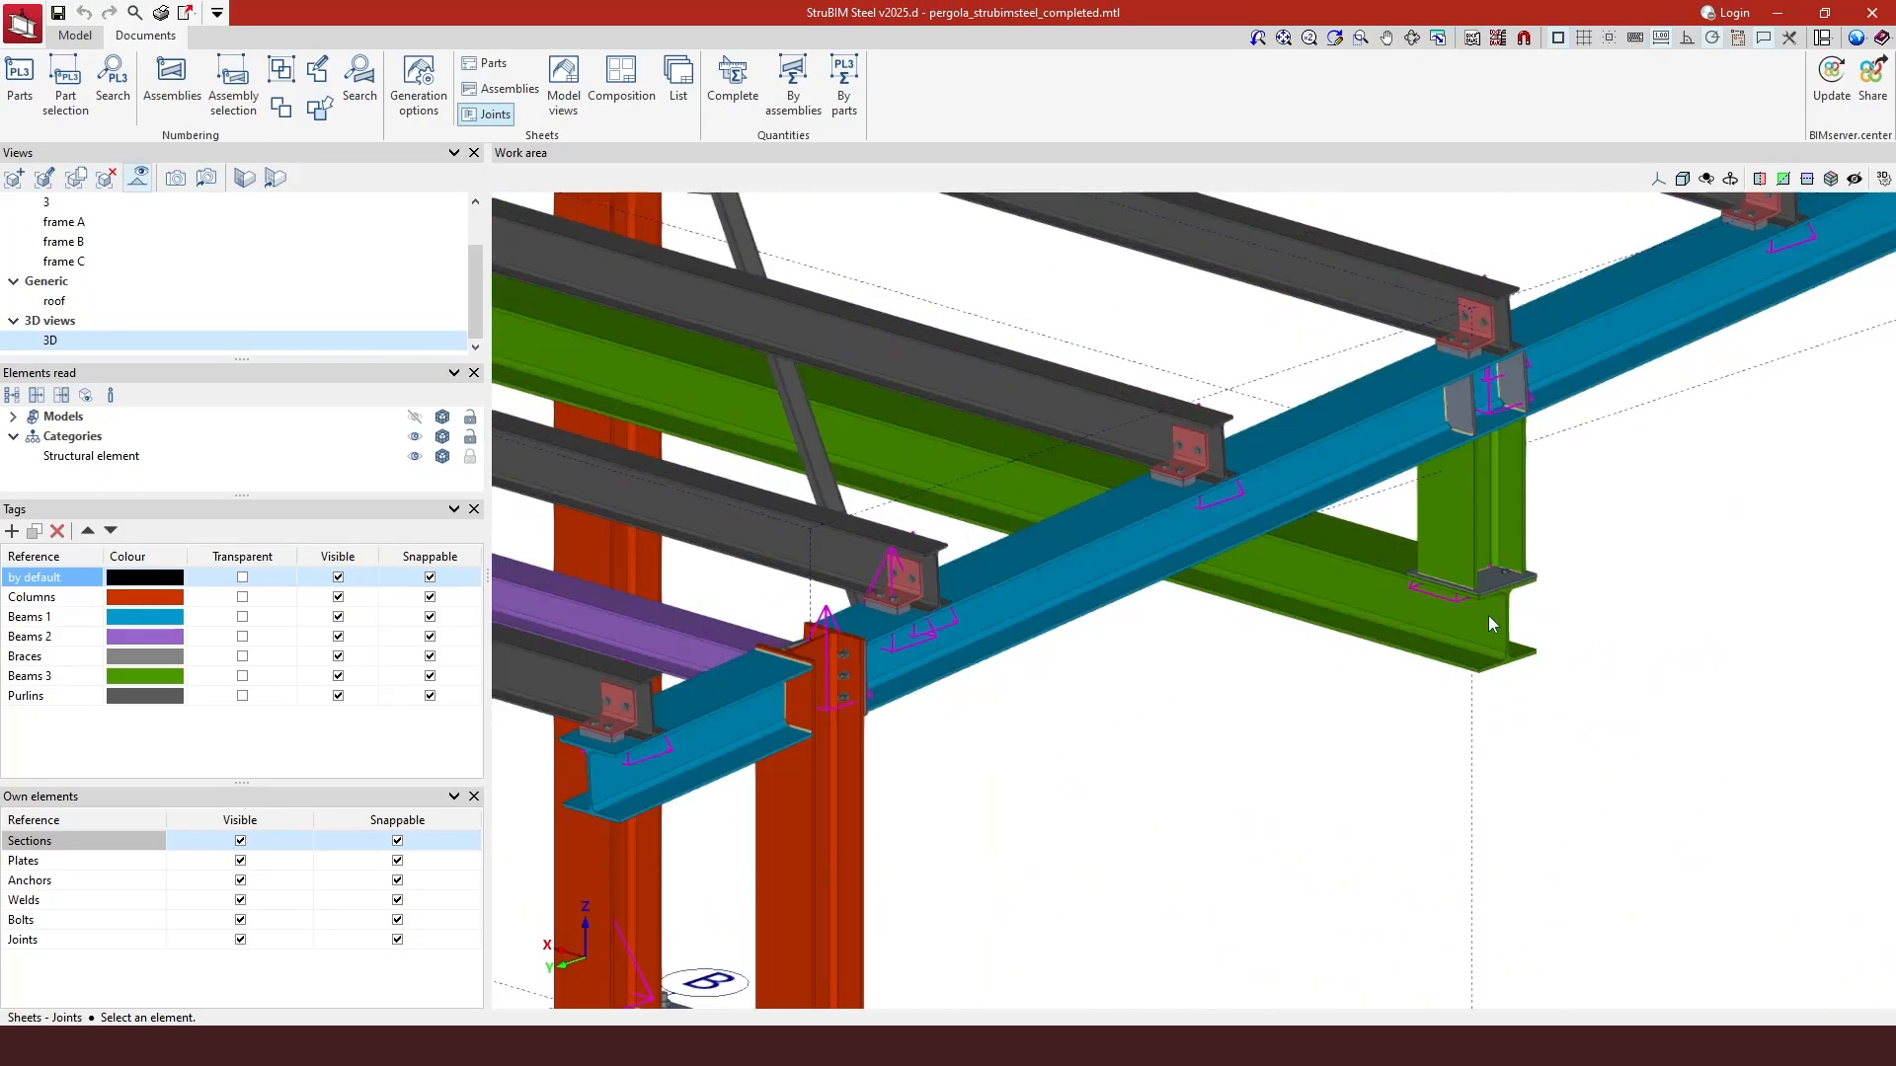
click(1455, 600)
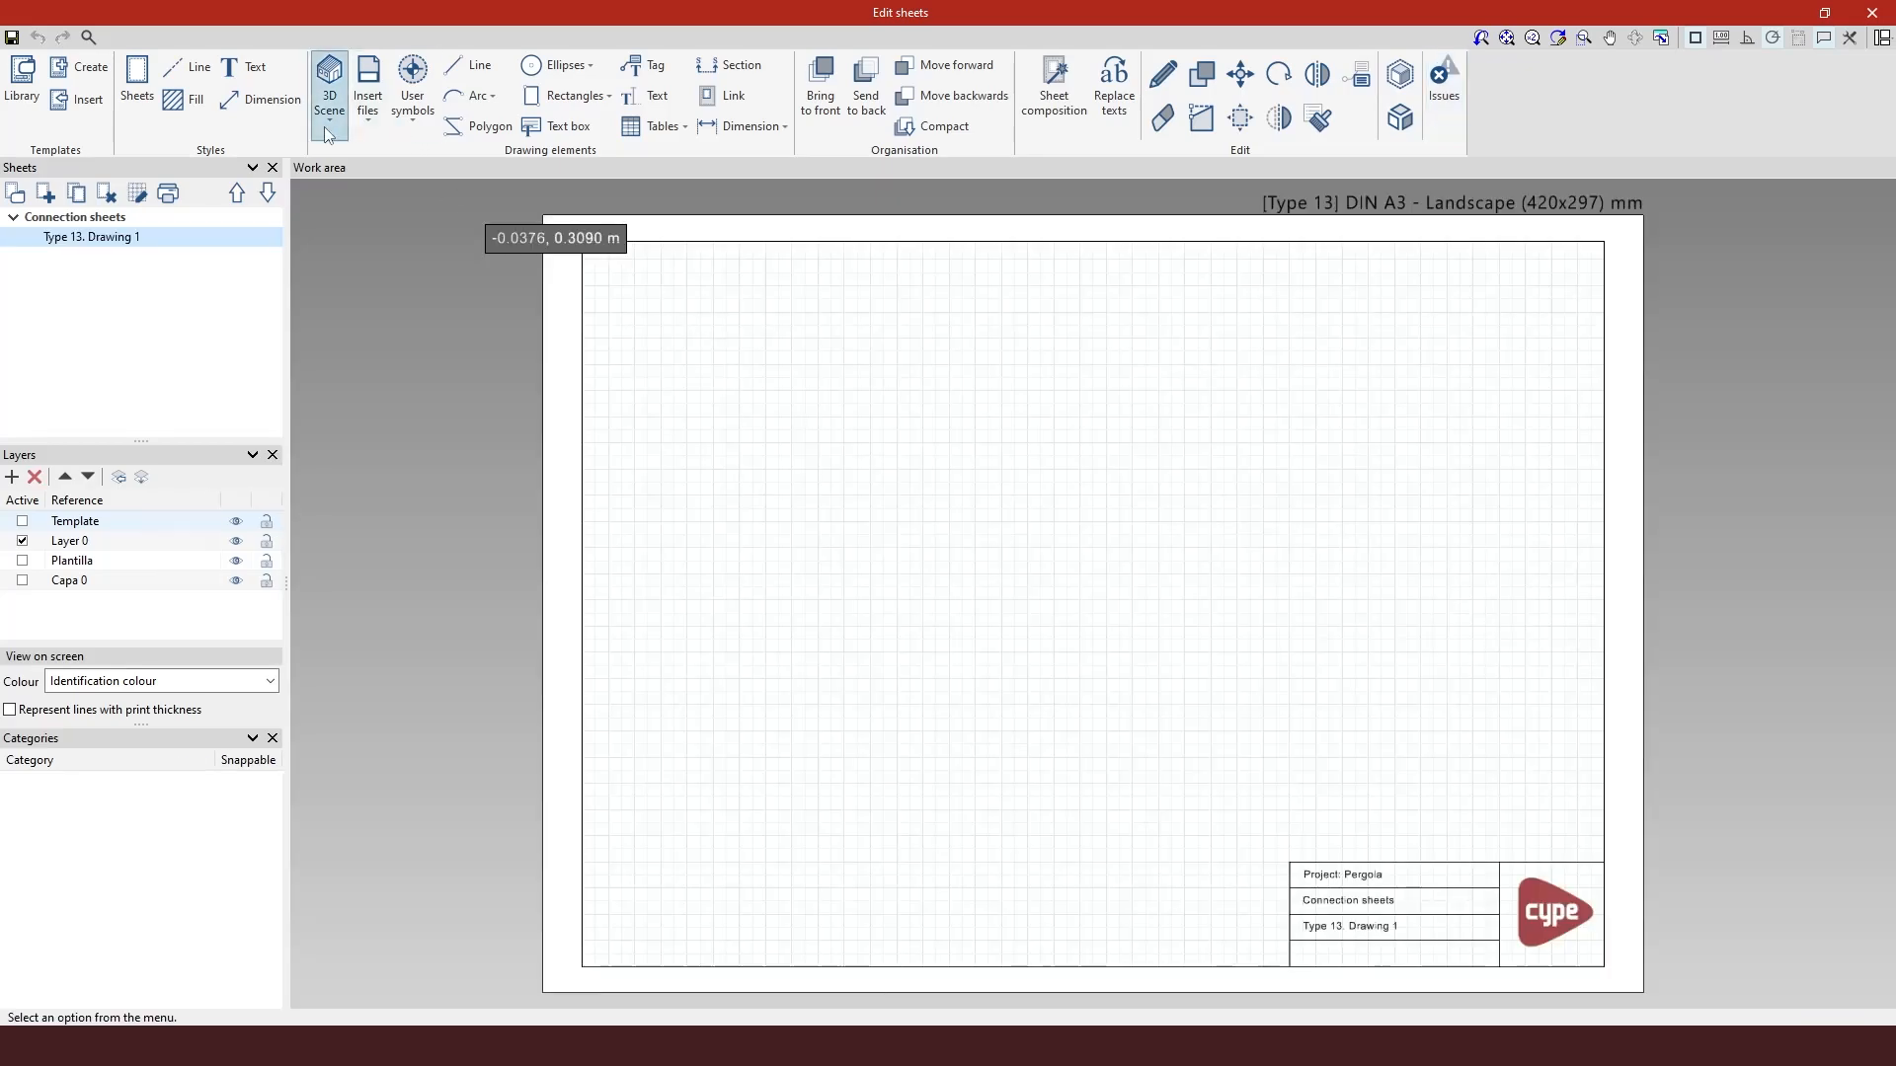
Insert all predefined views of the connection on the sheet as monochrome images with titles, scale dividers and dimensions.
click(330, 91)
click(416, 219)
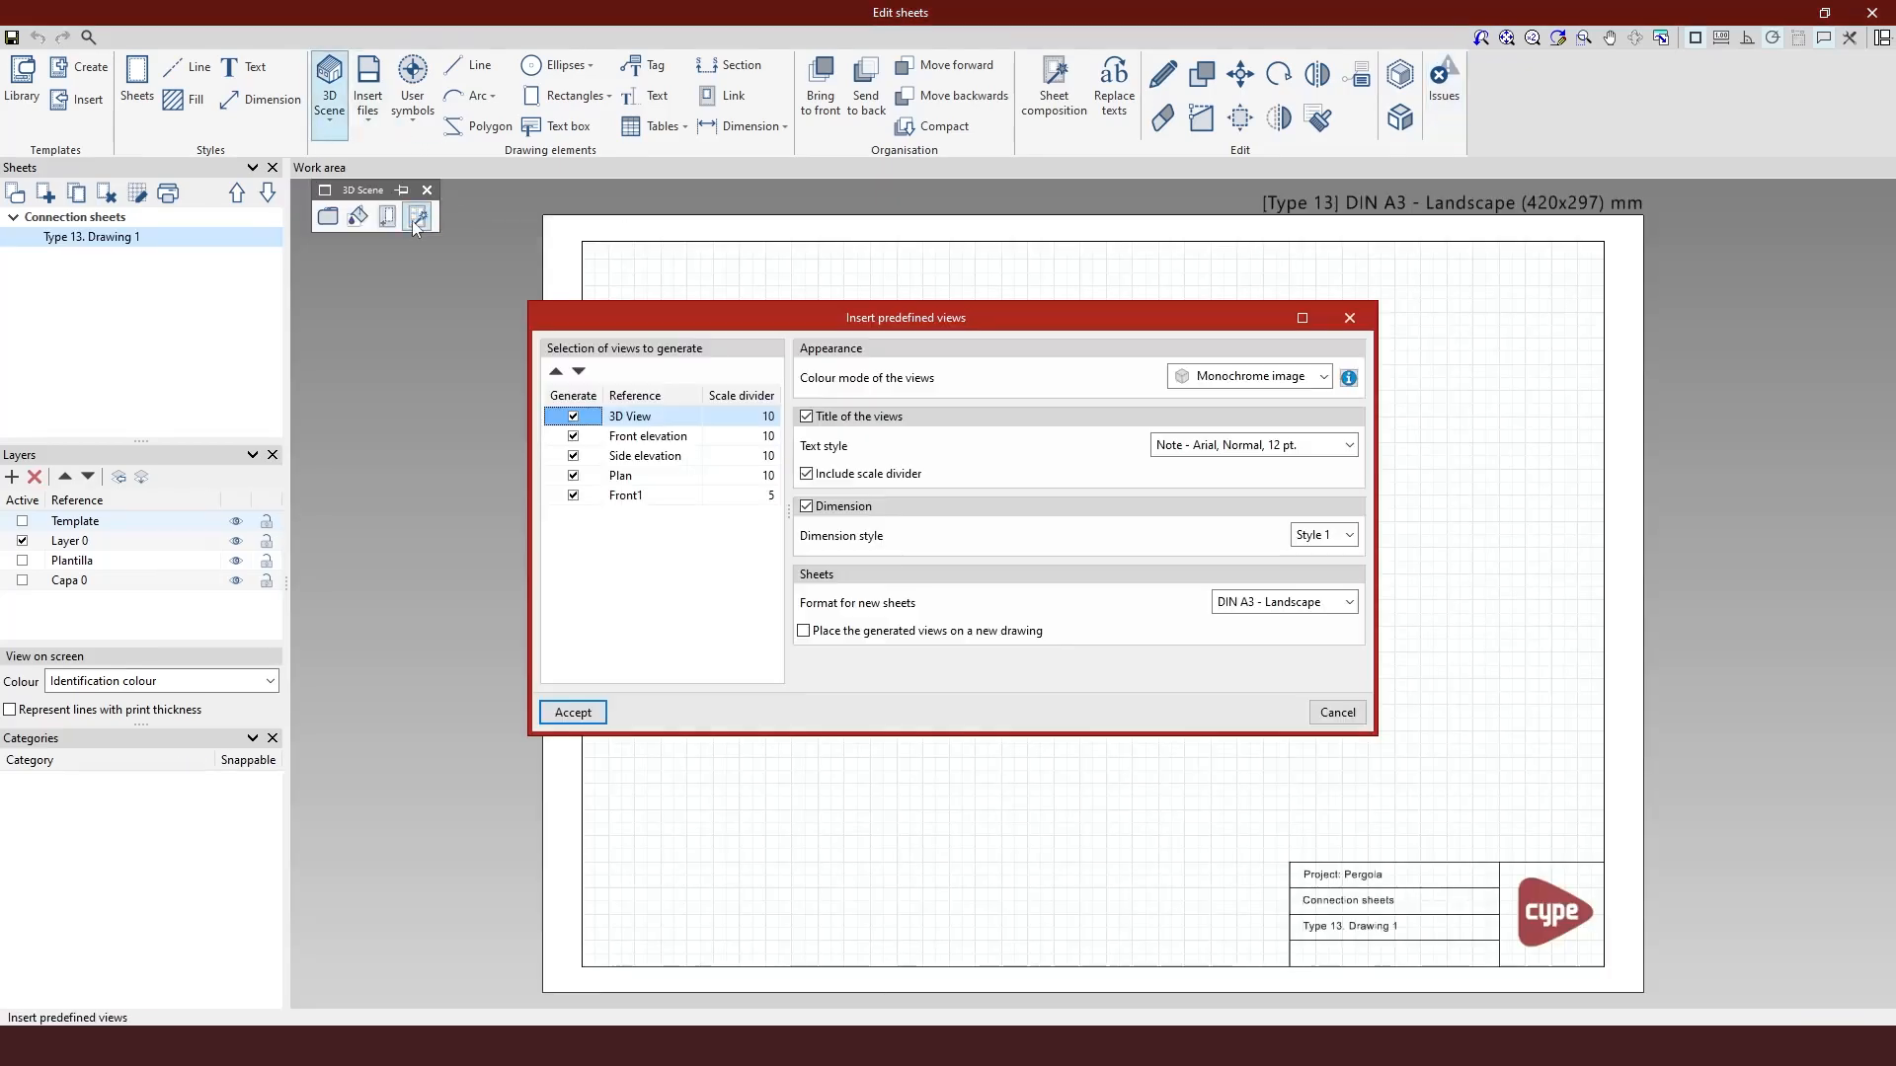
click(578, 712)
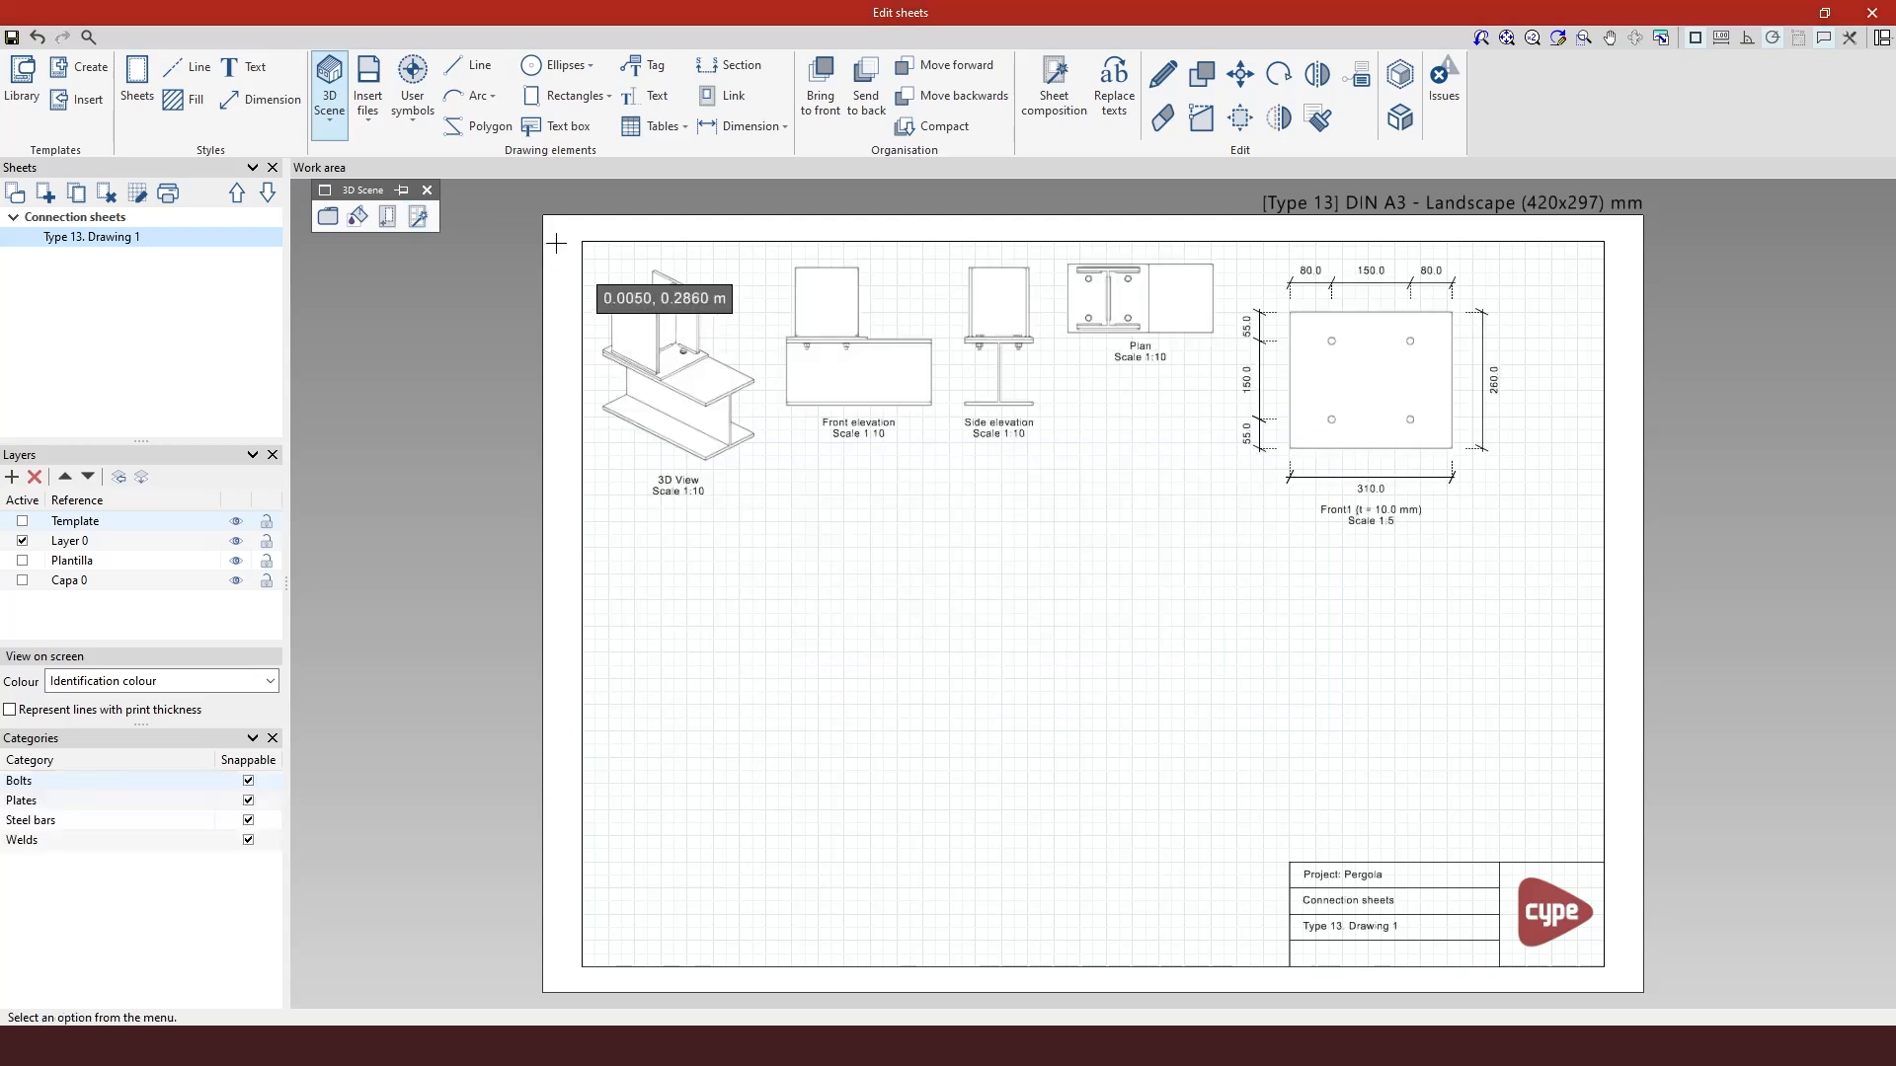
Edit the connection's 3D View on the sheet to use a coloured image mode.
scroll(557, 243, up, 1)
click(1169, 79)
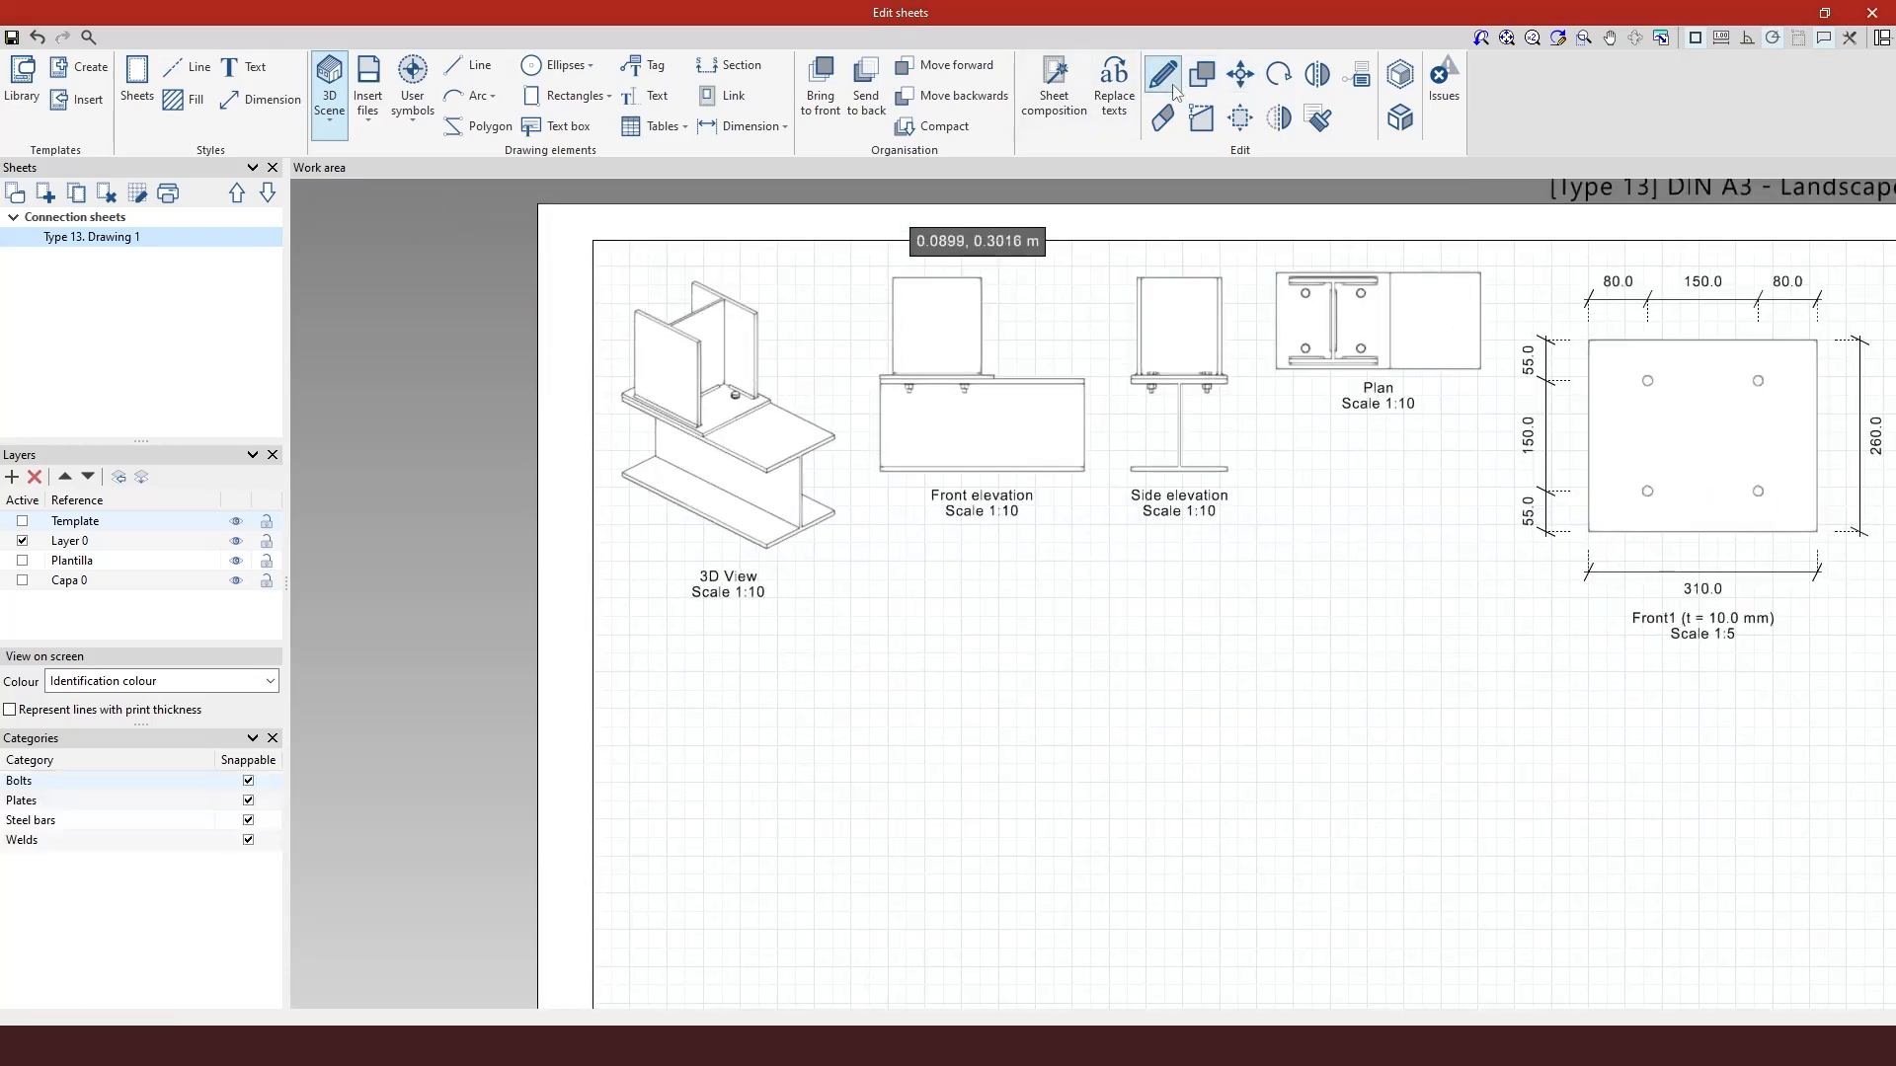
click(800, 511)
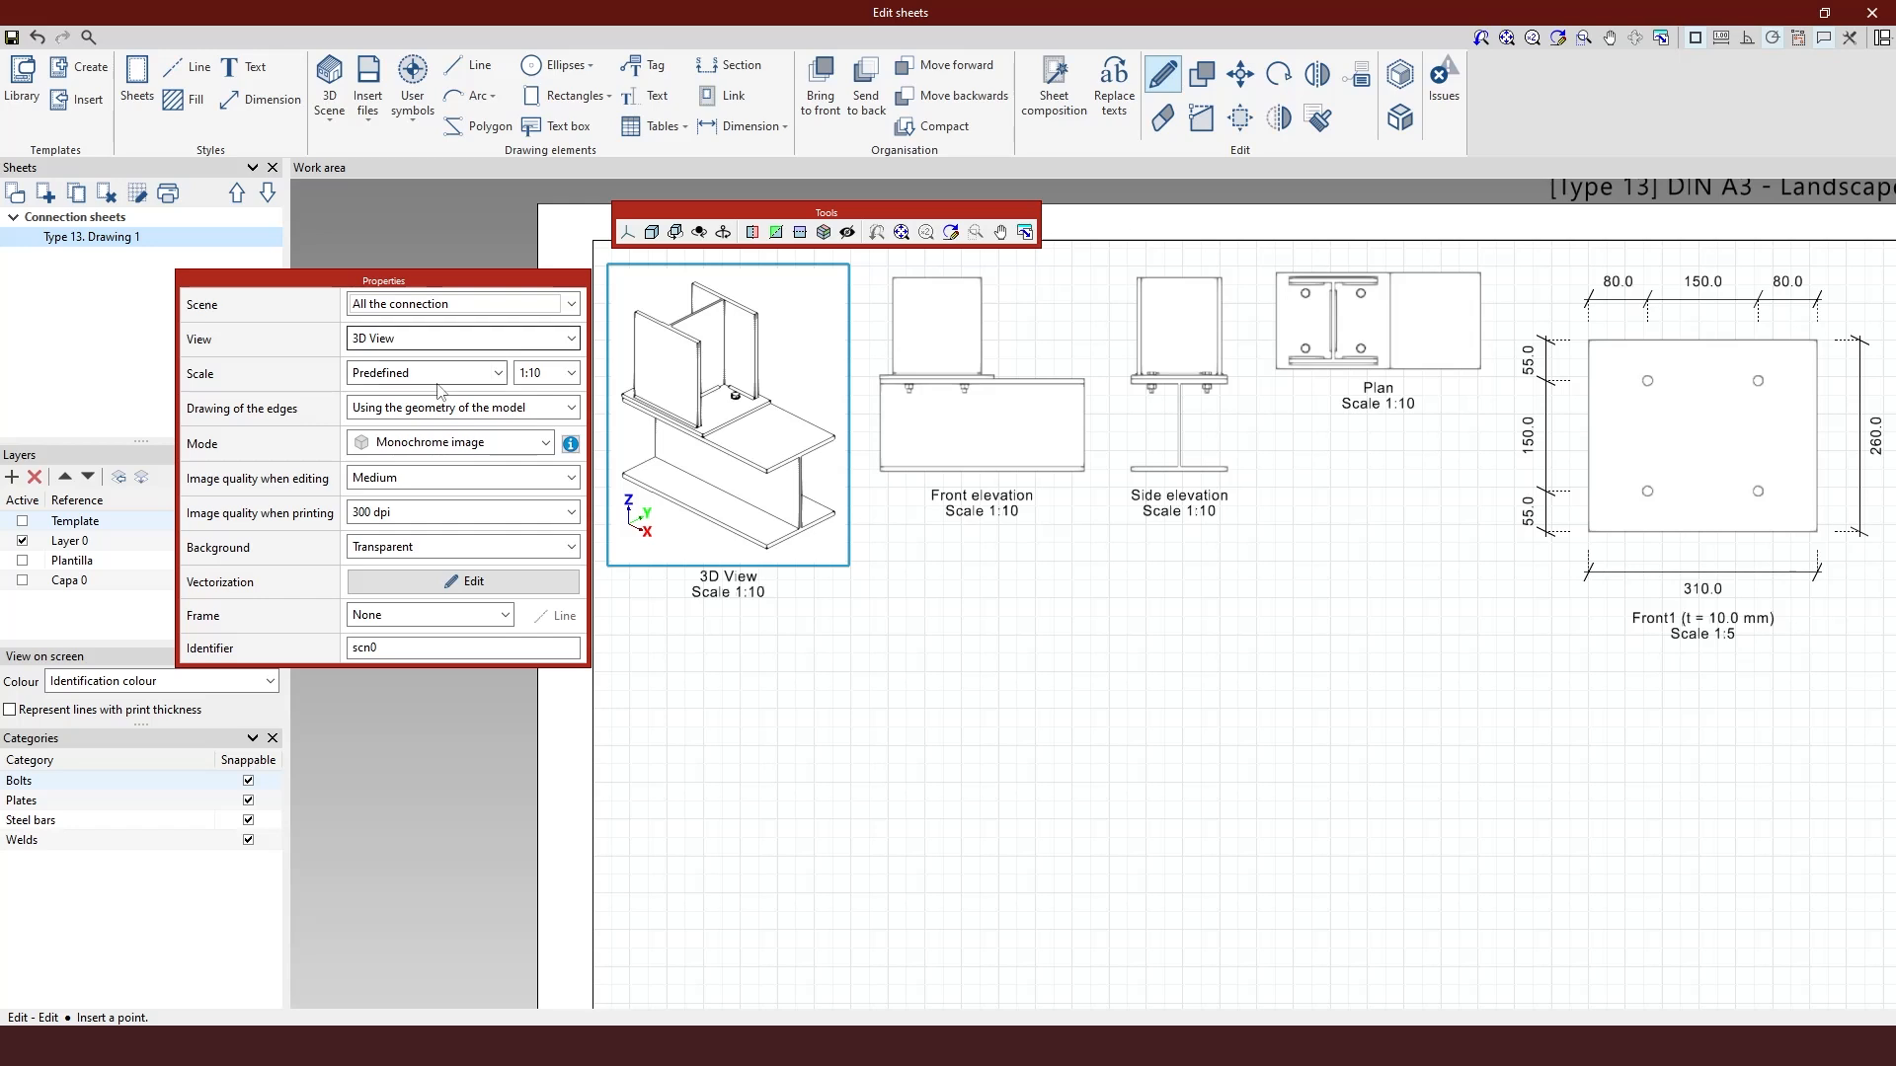
click(517, 445)
click(490, 464)
click(1065, 844)
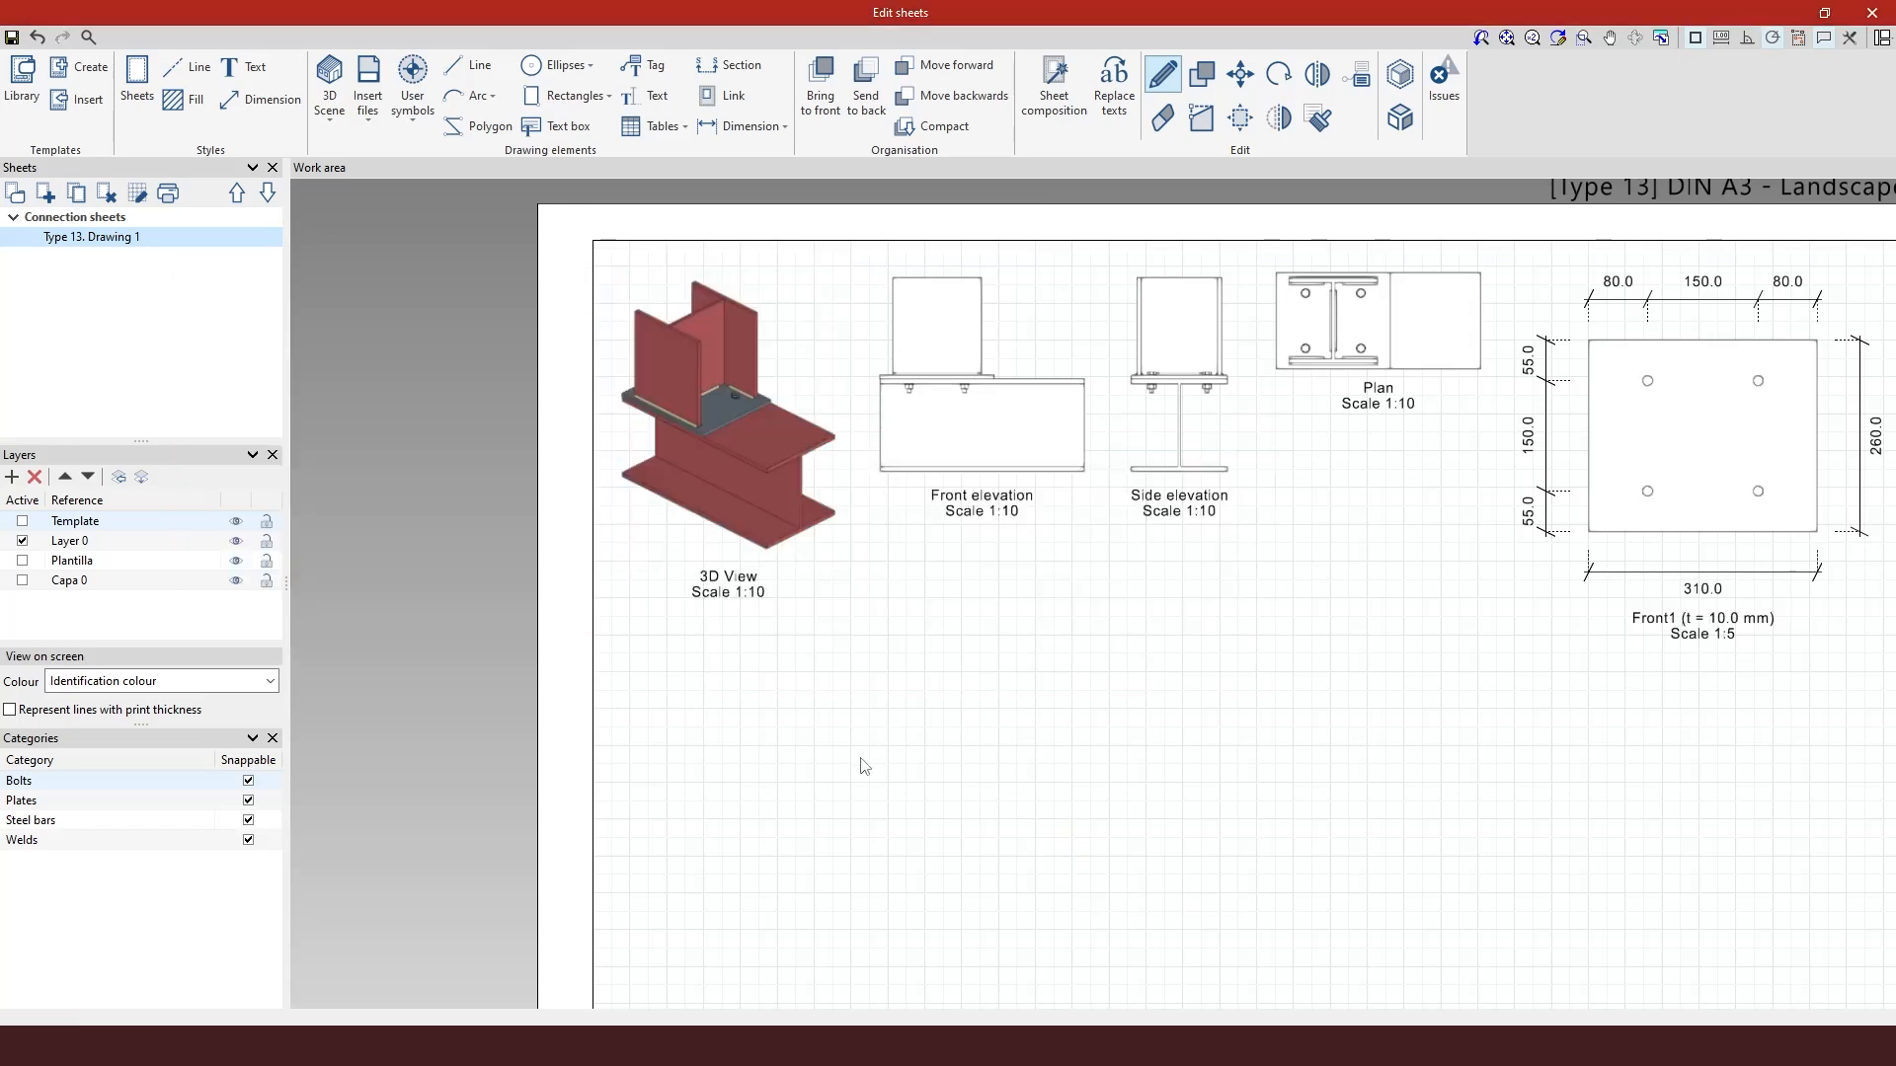
Close the Type 13 connection sheet and open the model views sheet editor.
scroll(753, 679, down, 3)
scroll(933, 274, down, 2)
scroll(1159, 678, up, 2)
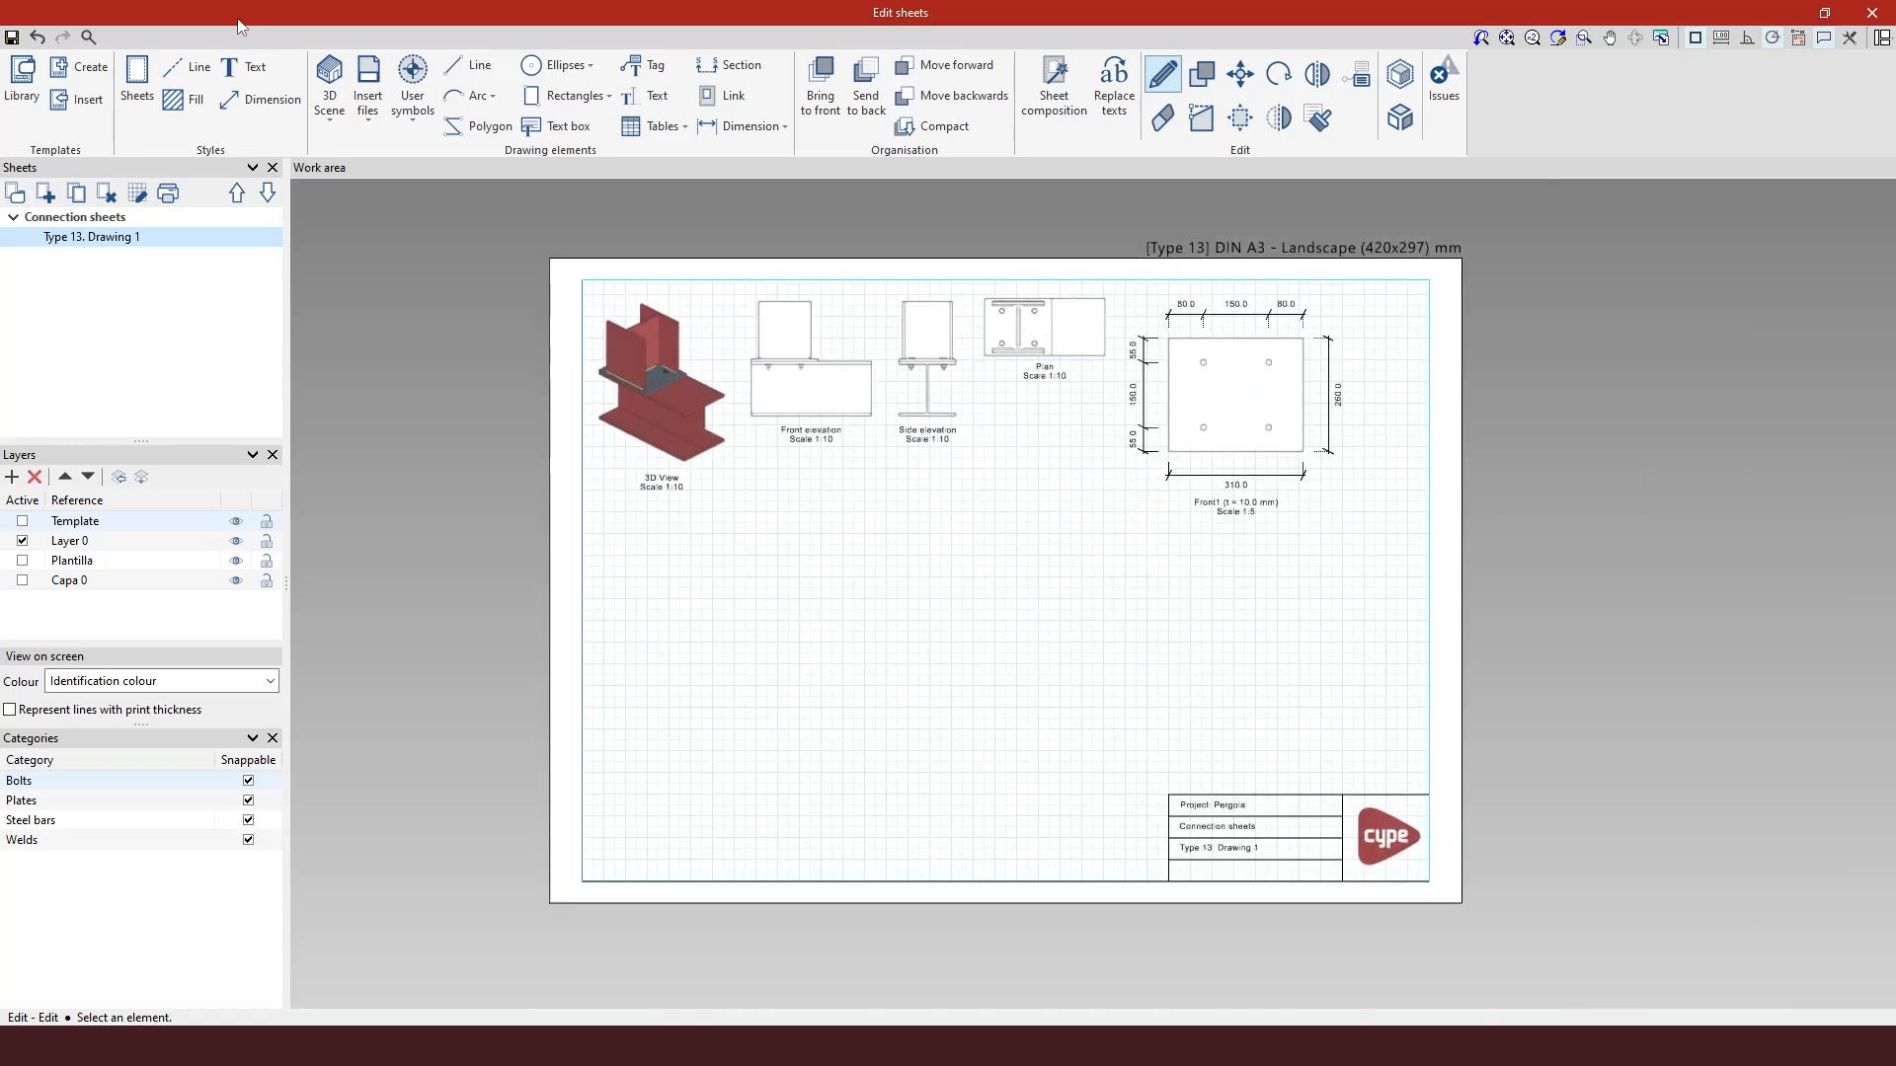
click(1871, 13)
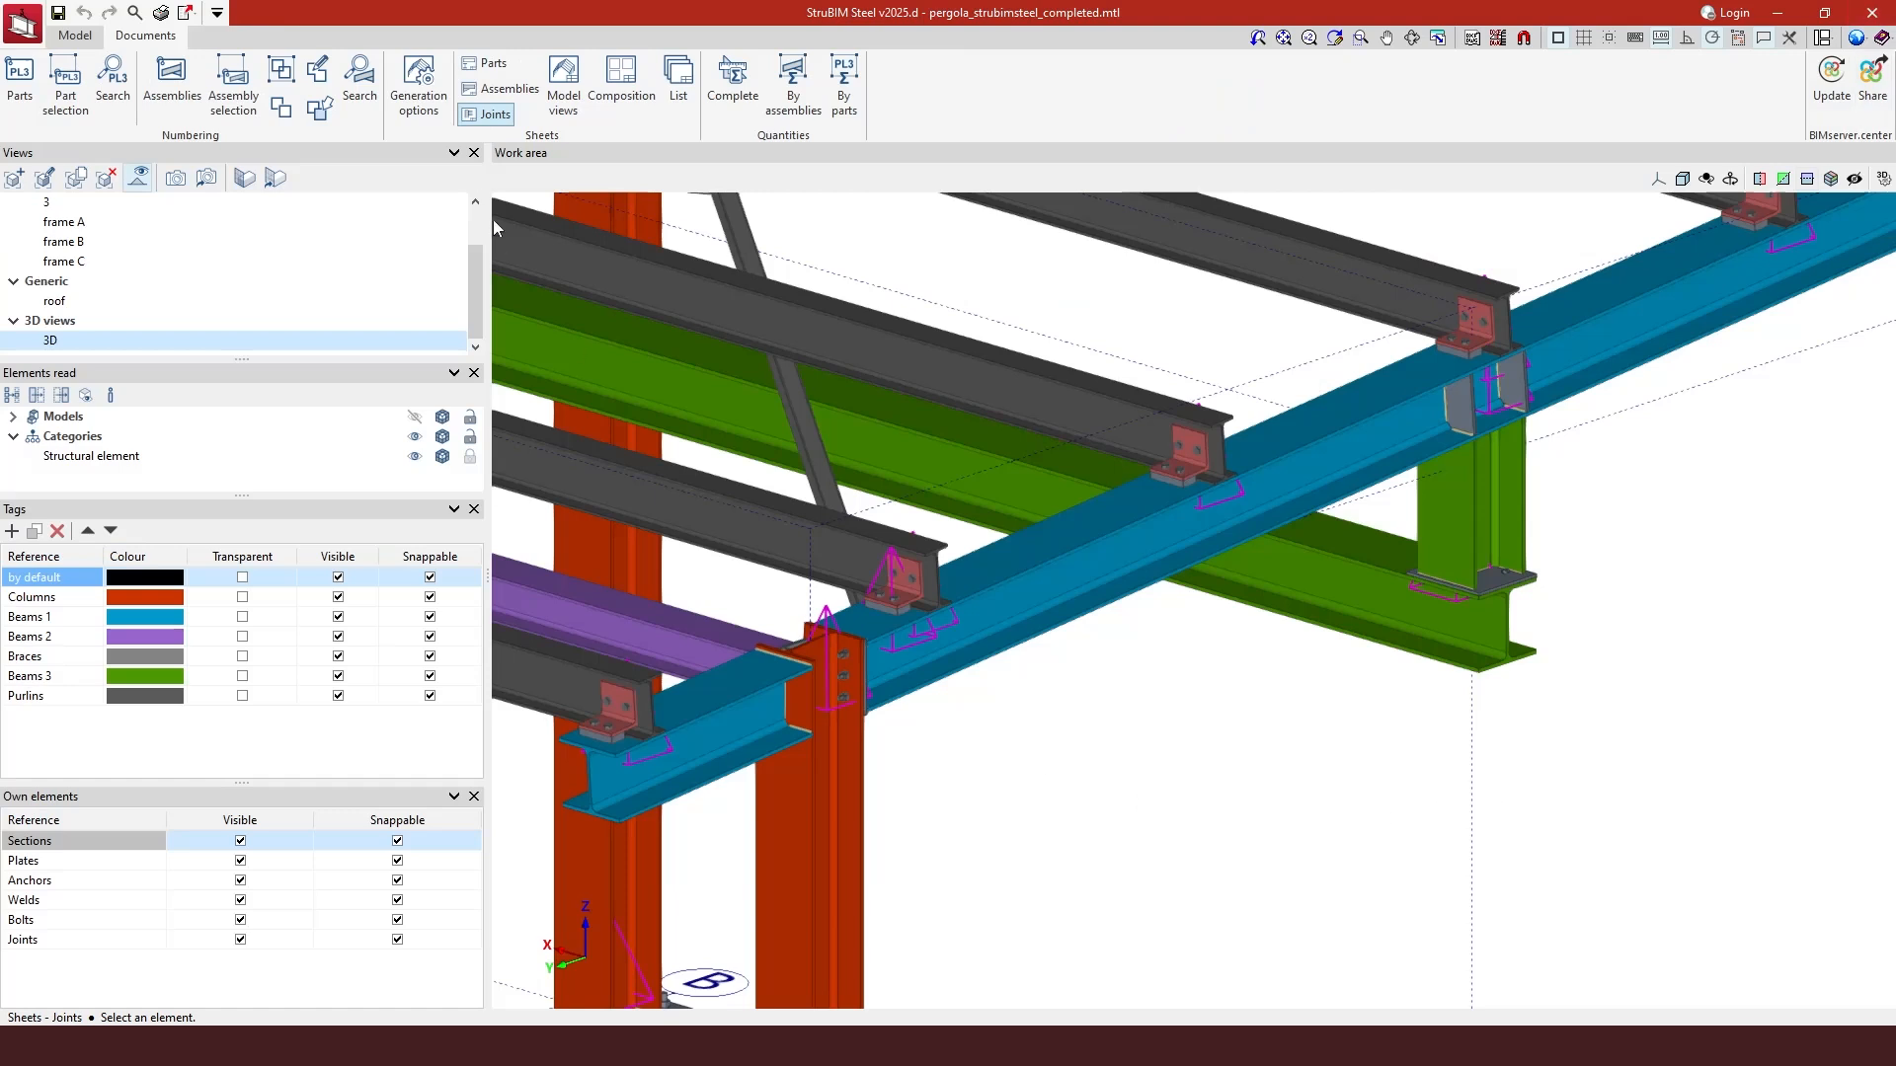
click(578, 92)
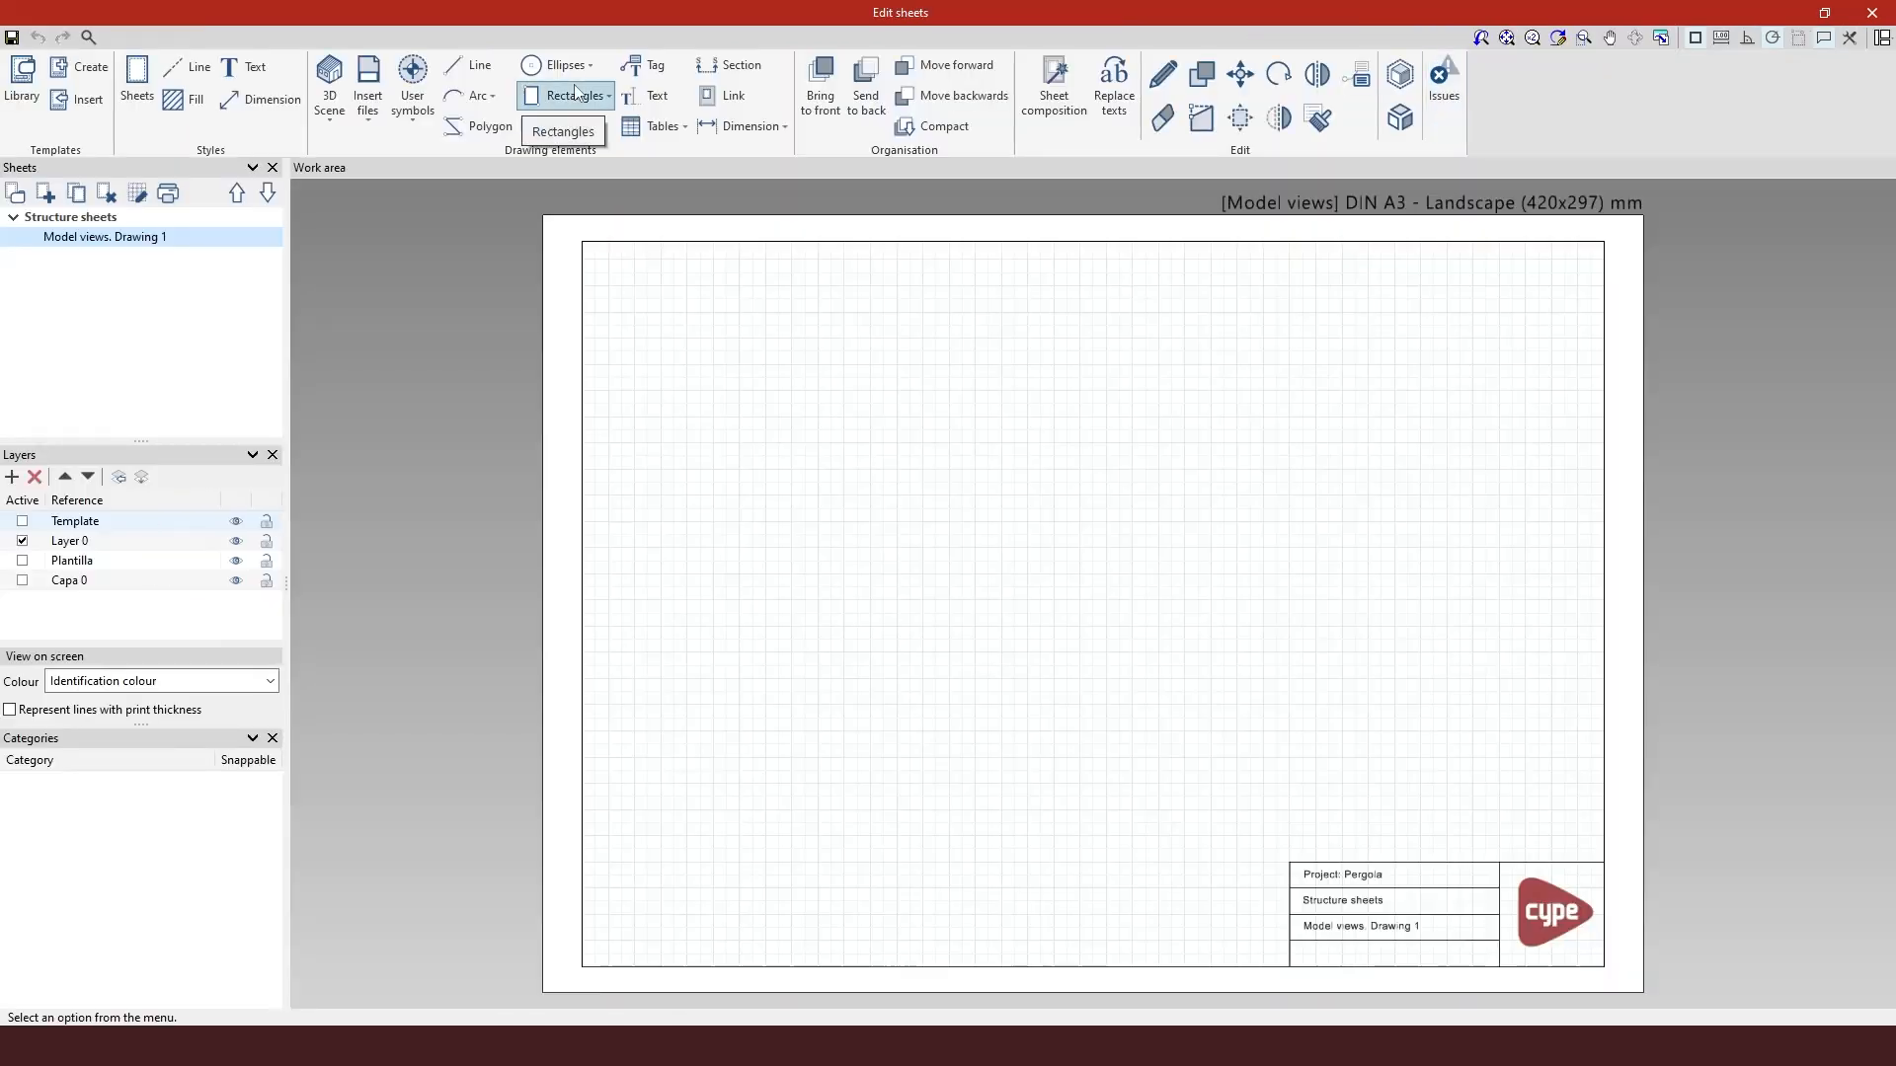
Check the reference, group and format settings of the Model views drawing without changing them.
right_click(103, 241)
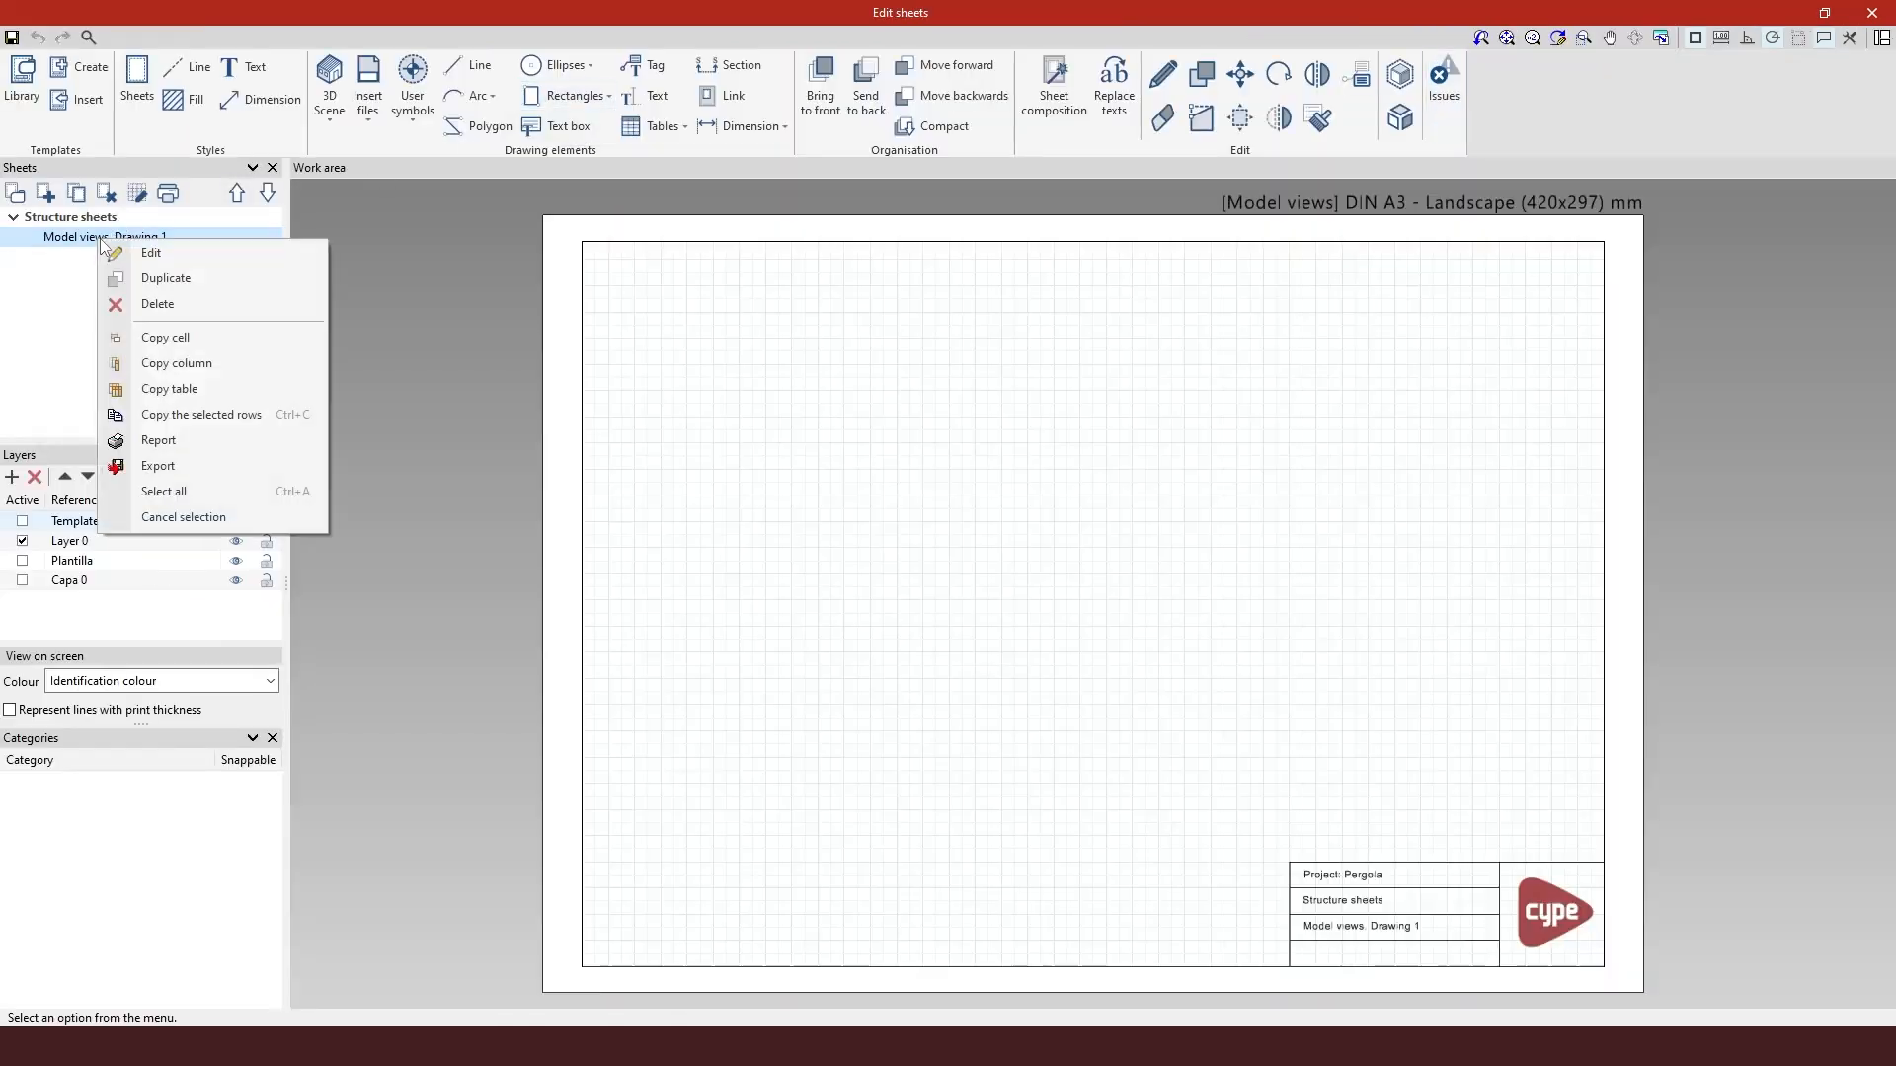
click(121, 252)
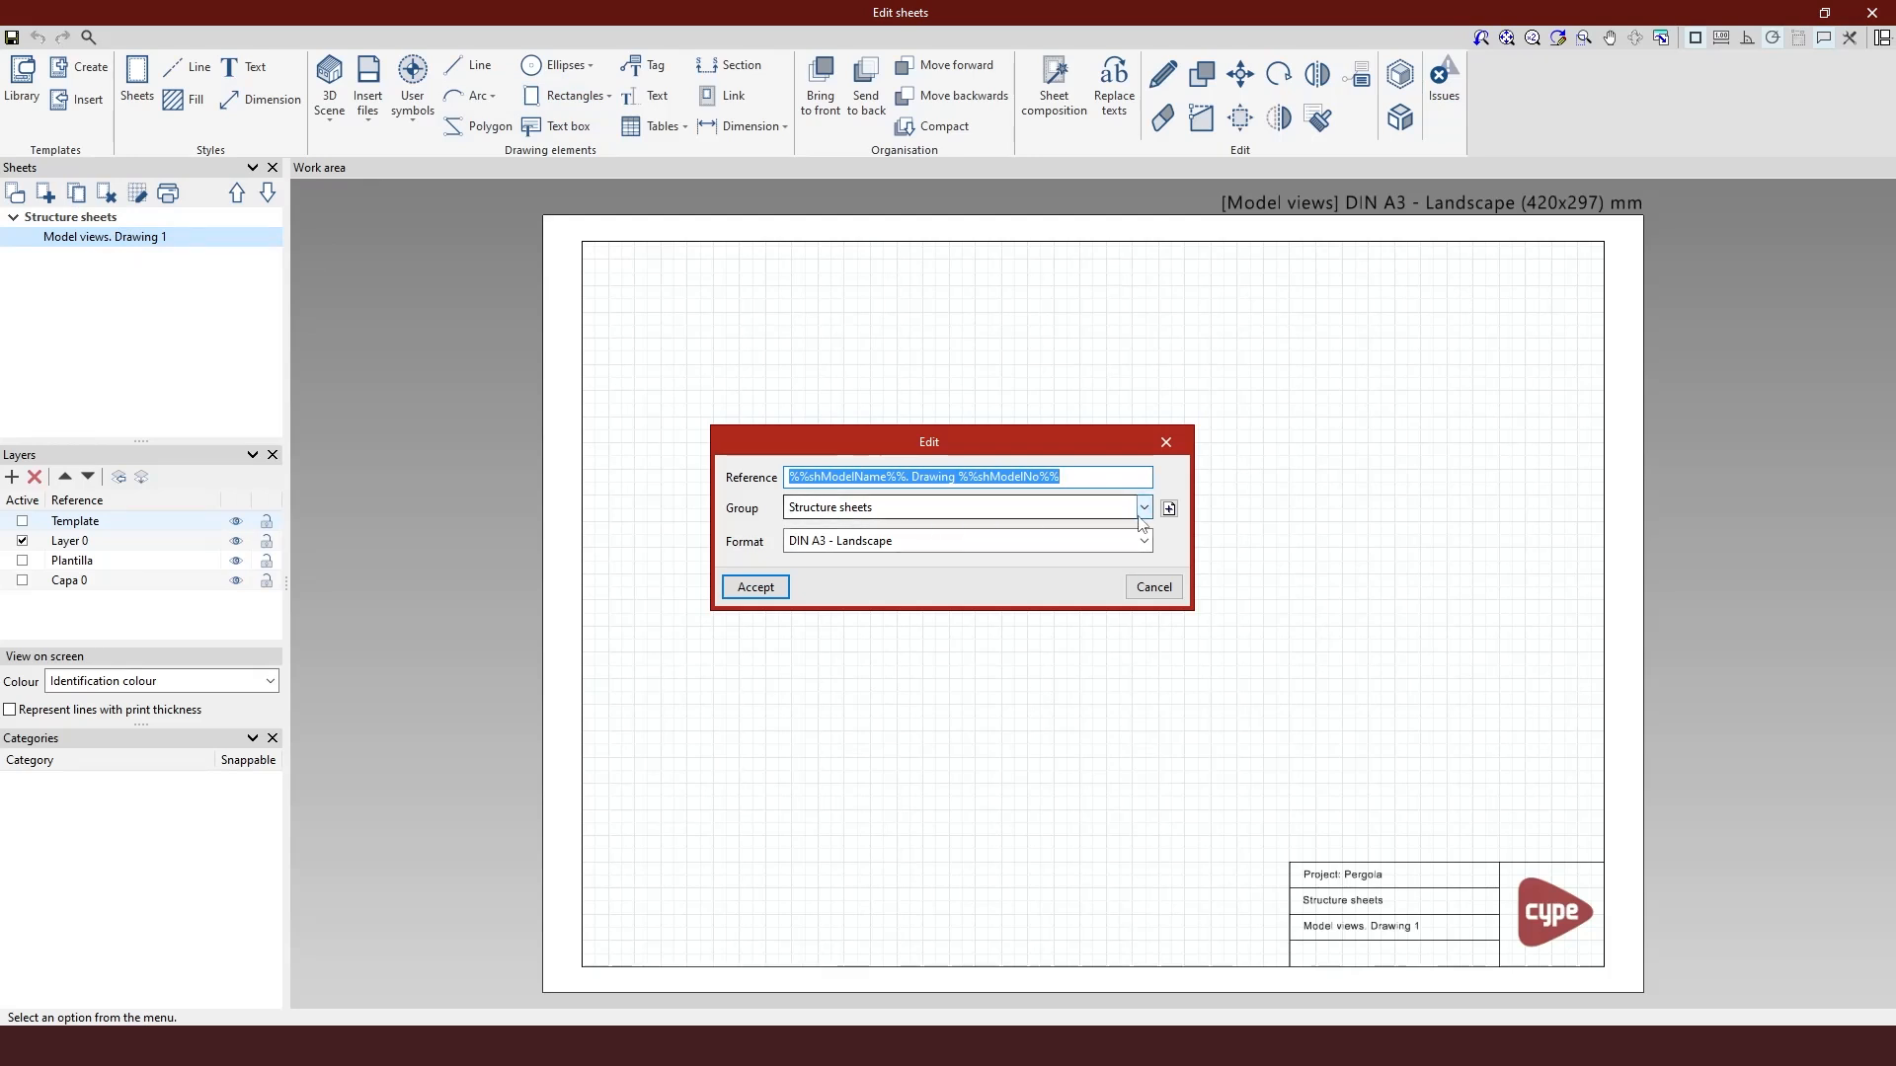
click(1167, 442)
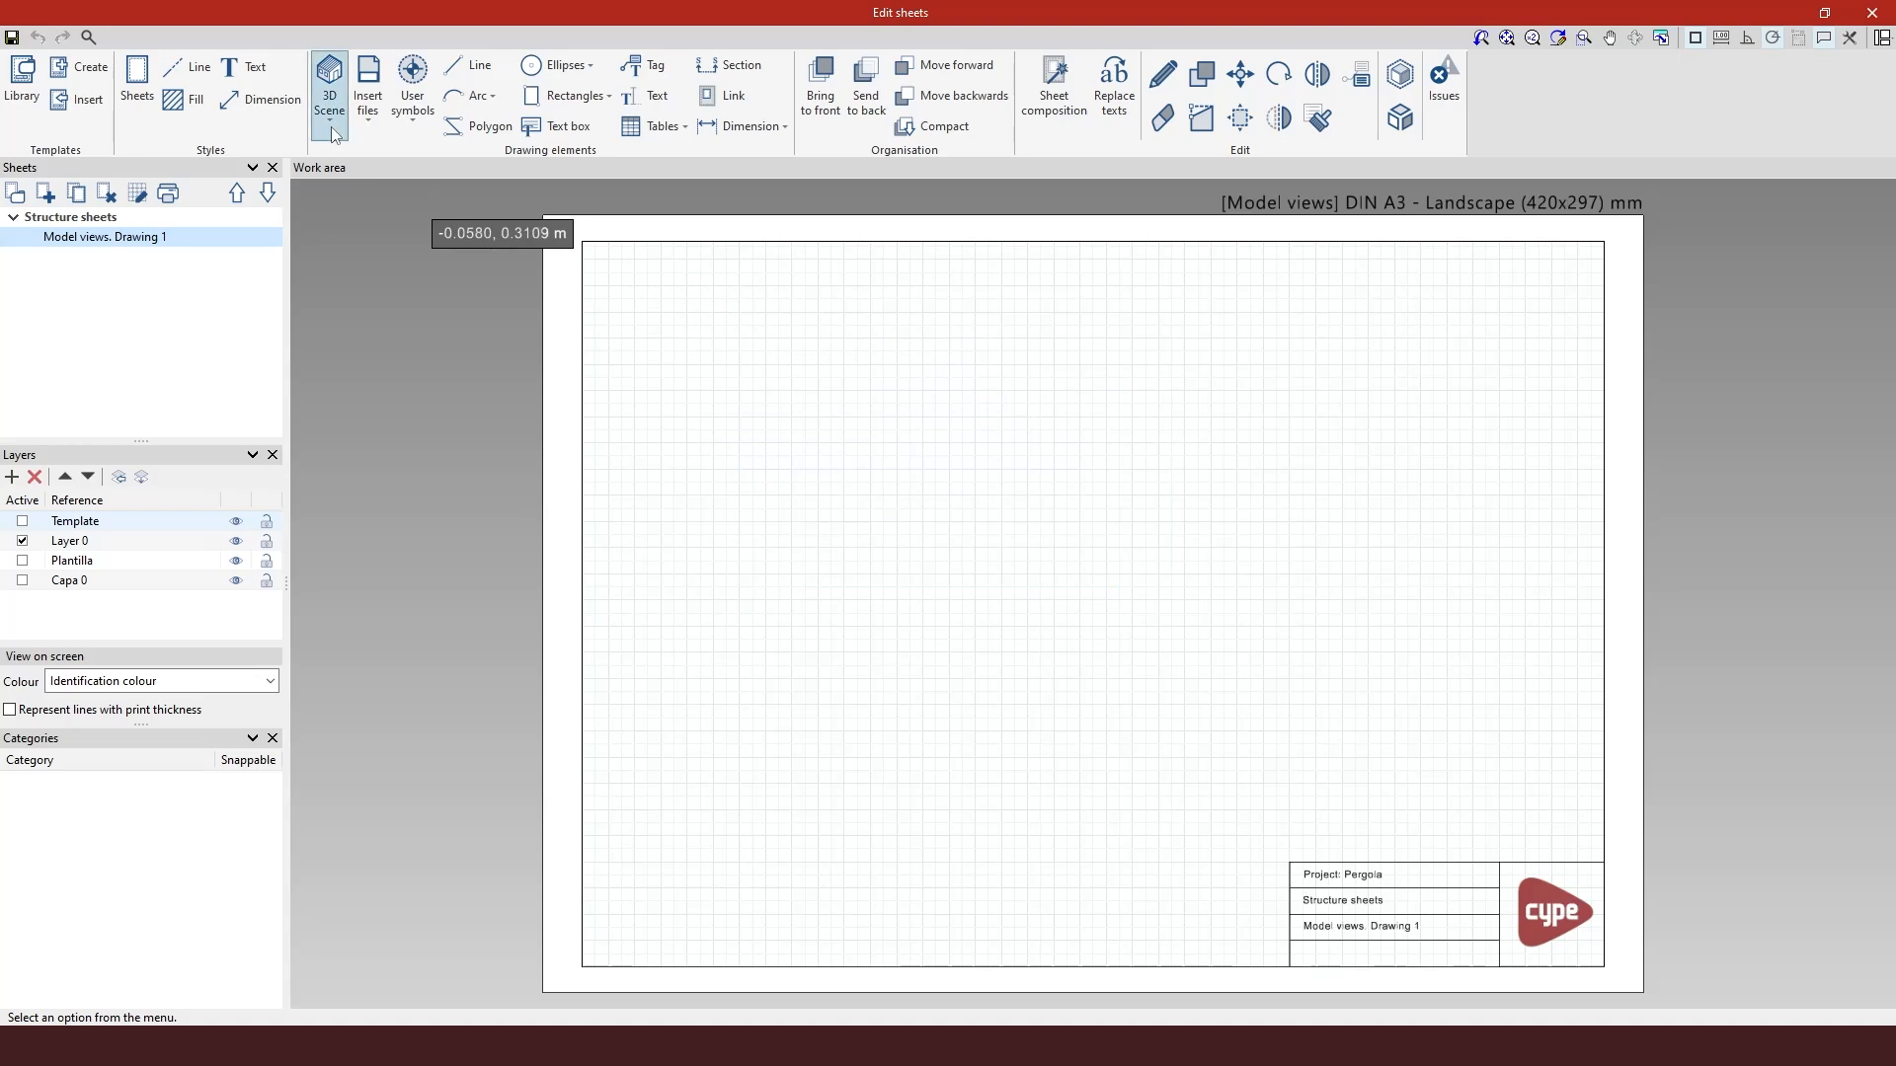
Open the 3D scenes library and review the complete model's elevations 1 to 3, frames A to C and roof view.
click(329, 84)
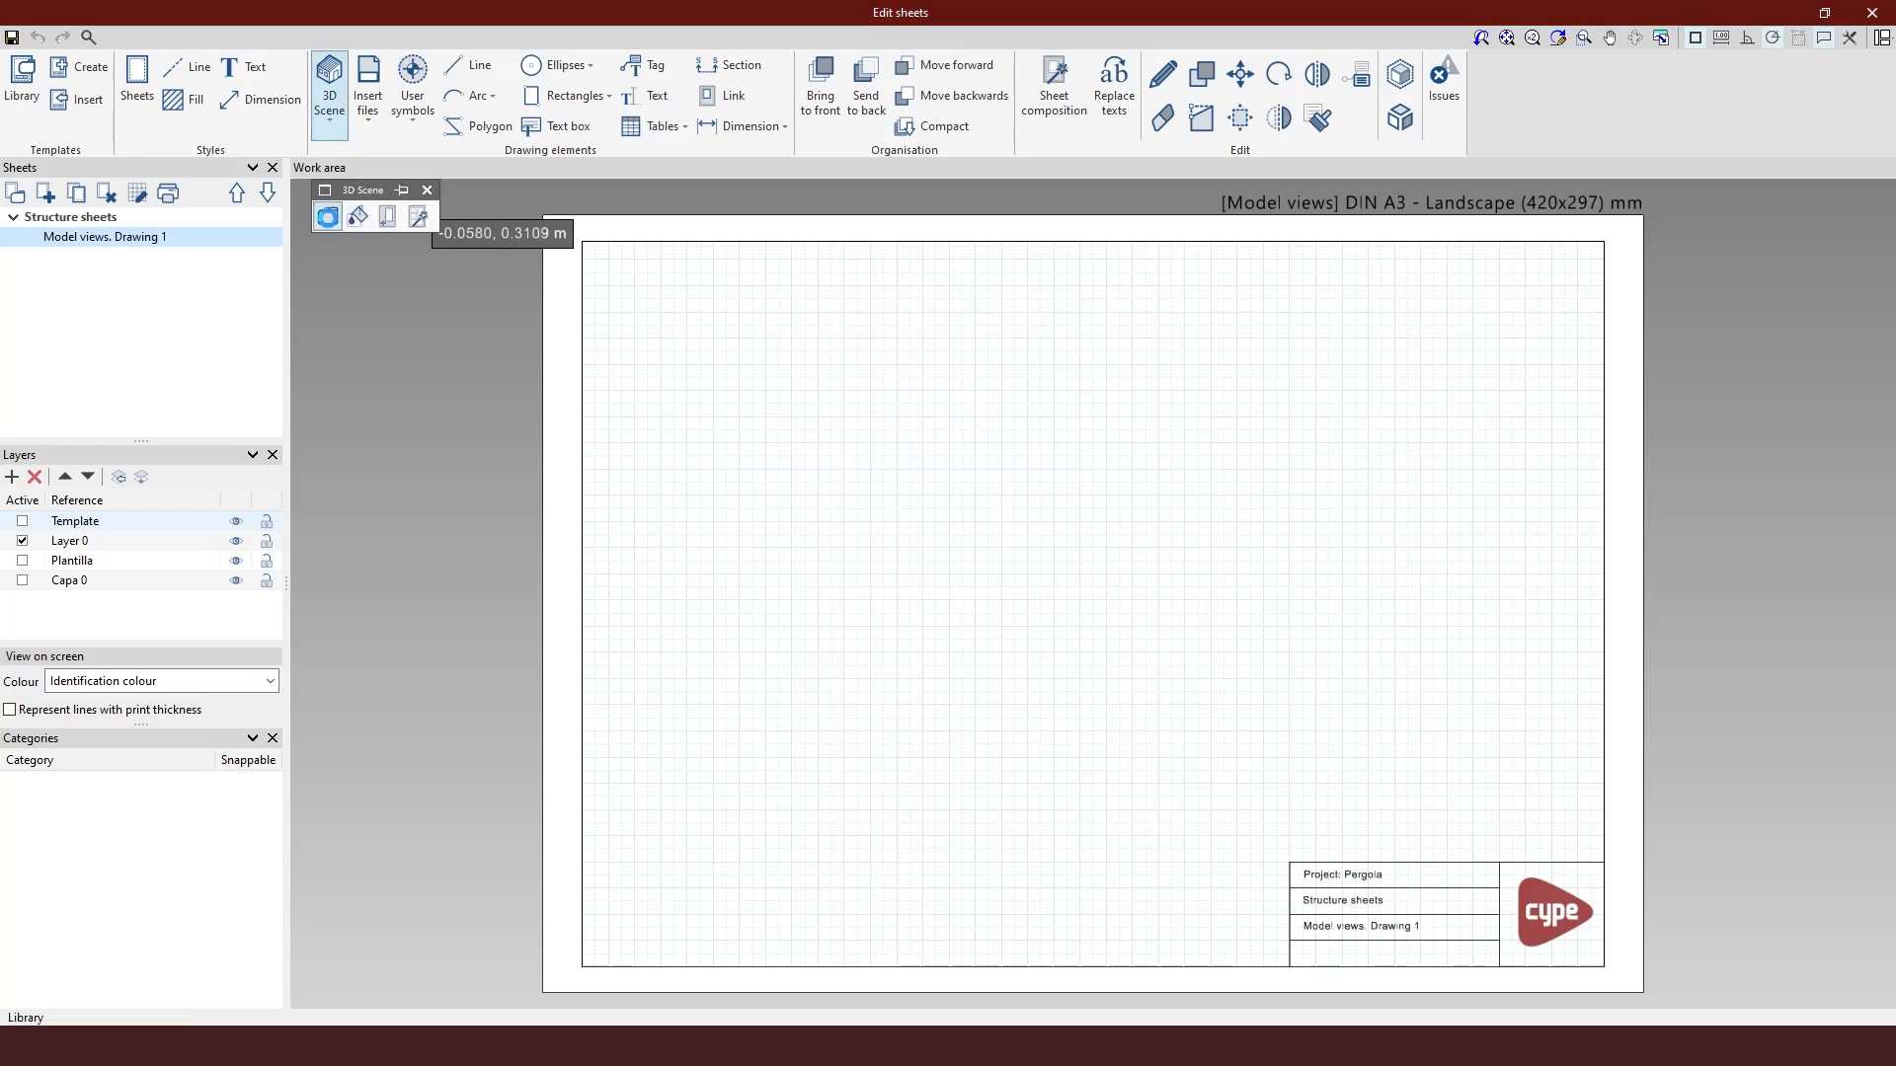
click(328, 217)
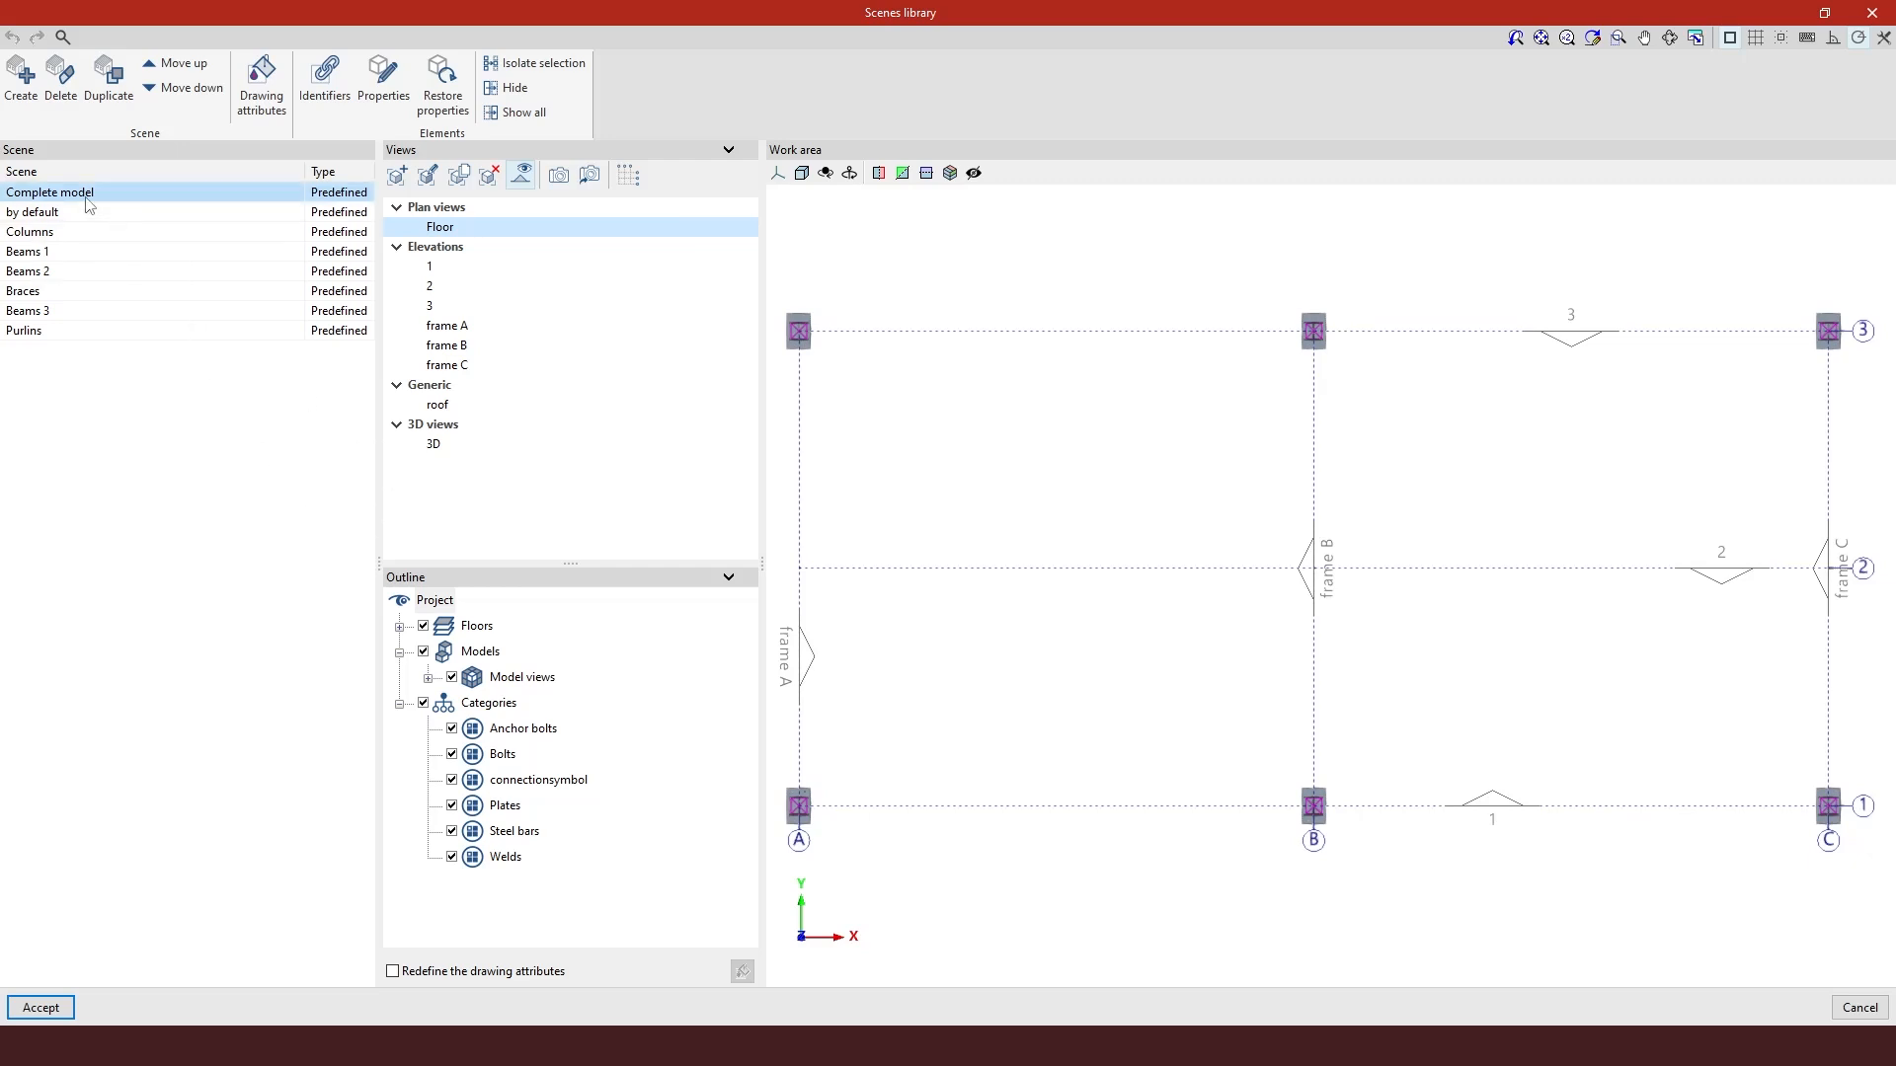
click(470, 270)
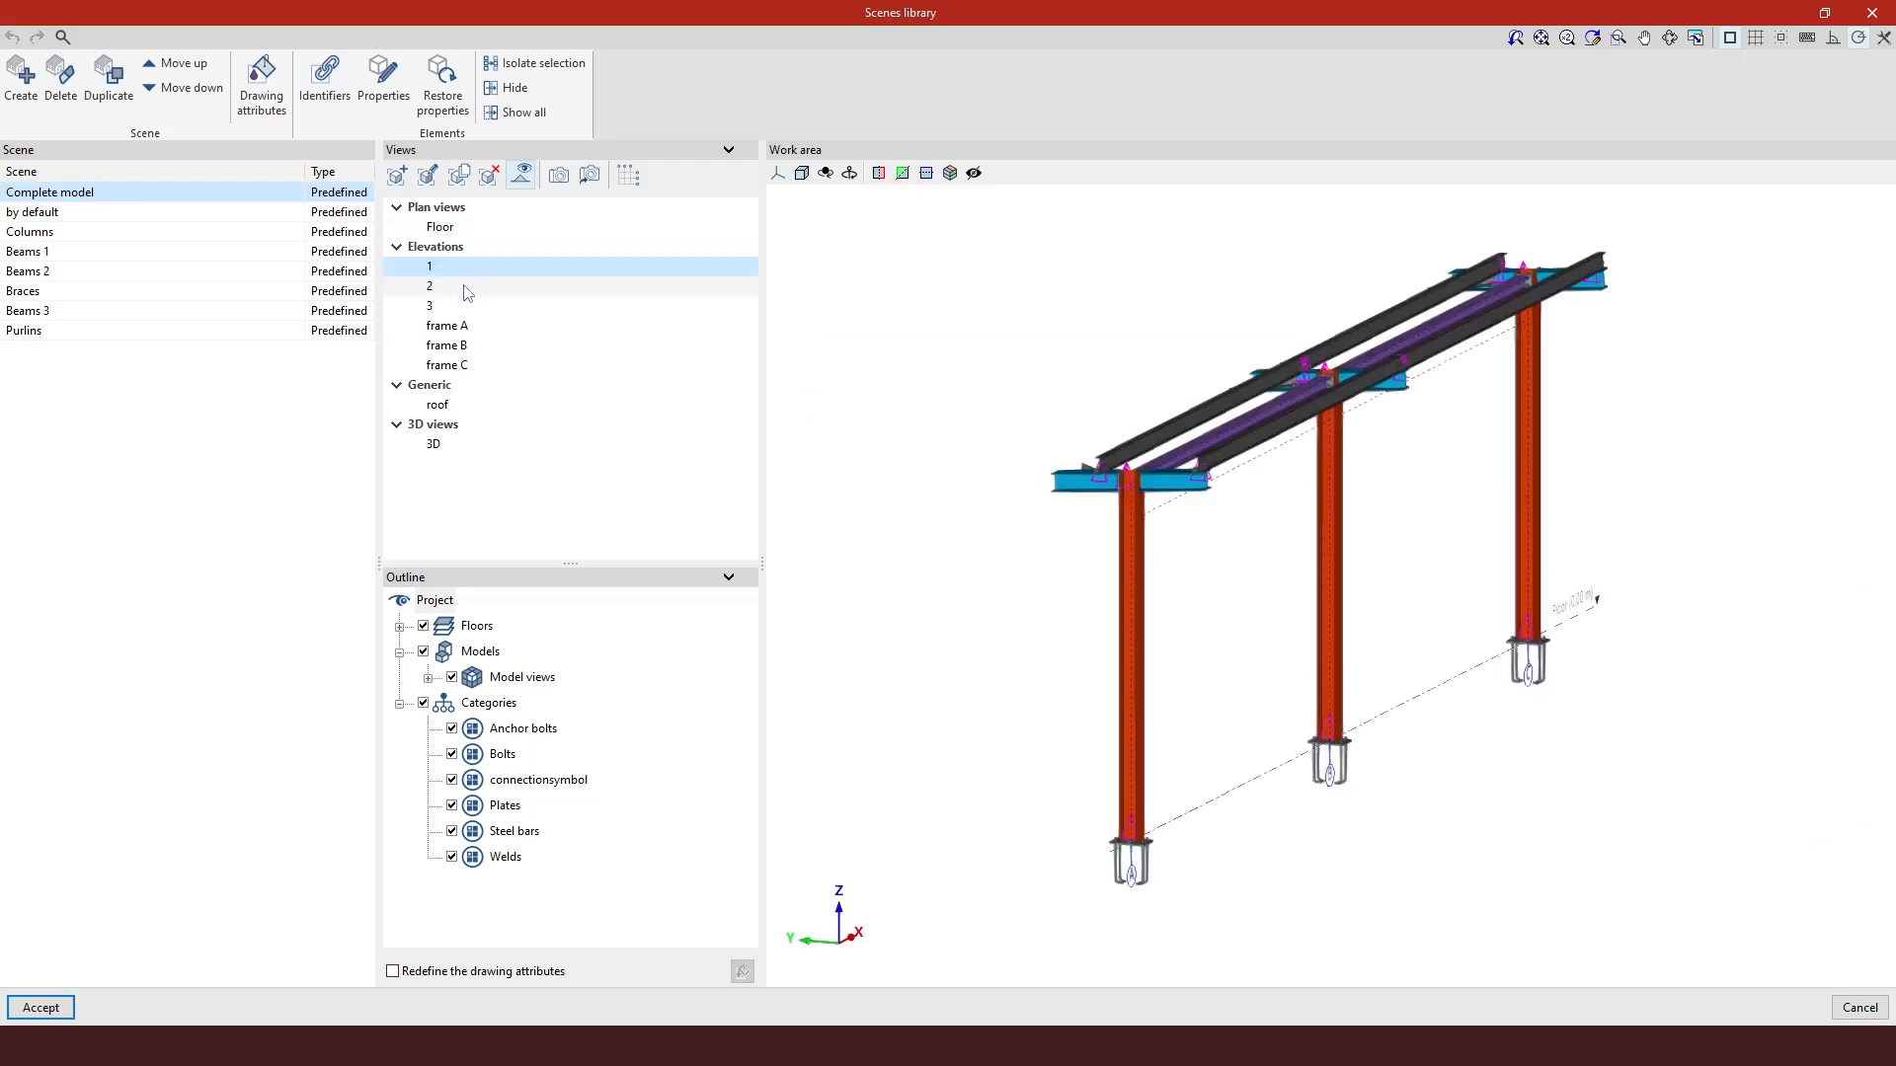
click(468, 288)
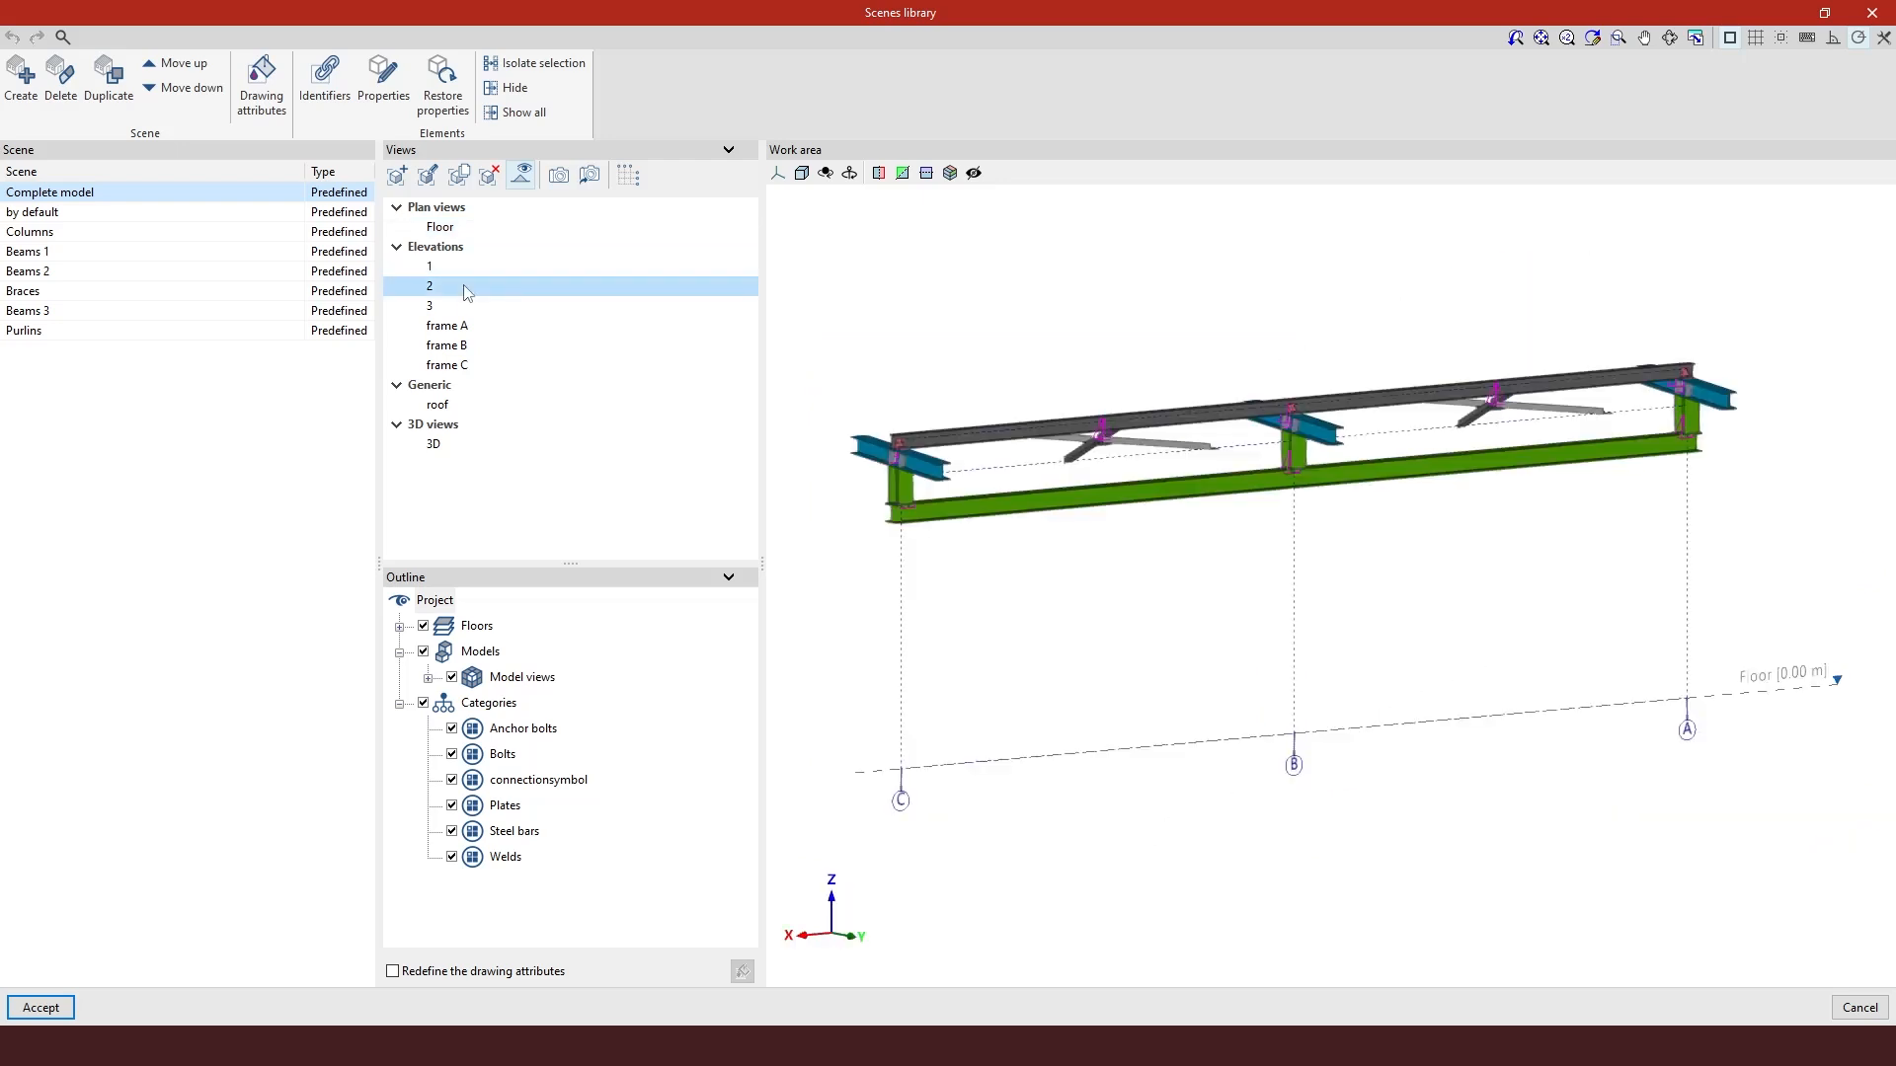
click(467, 307)
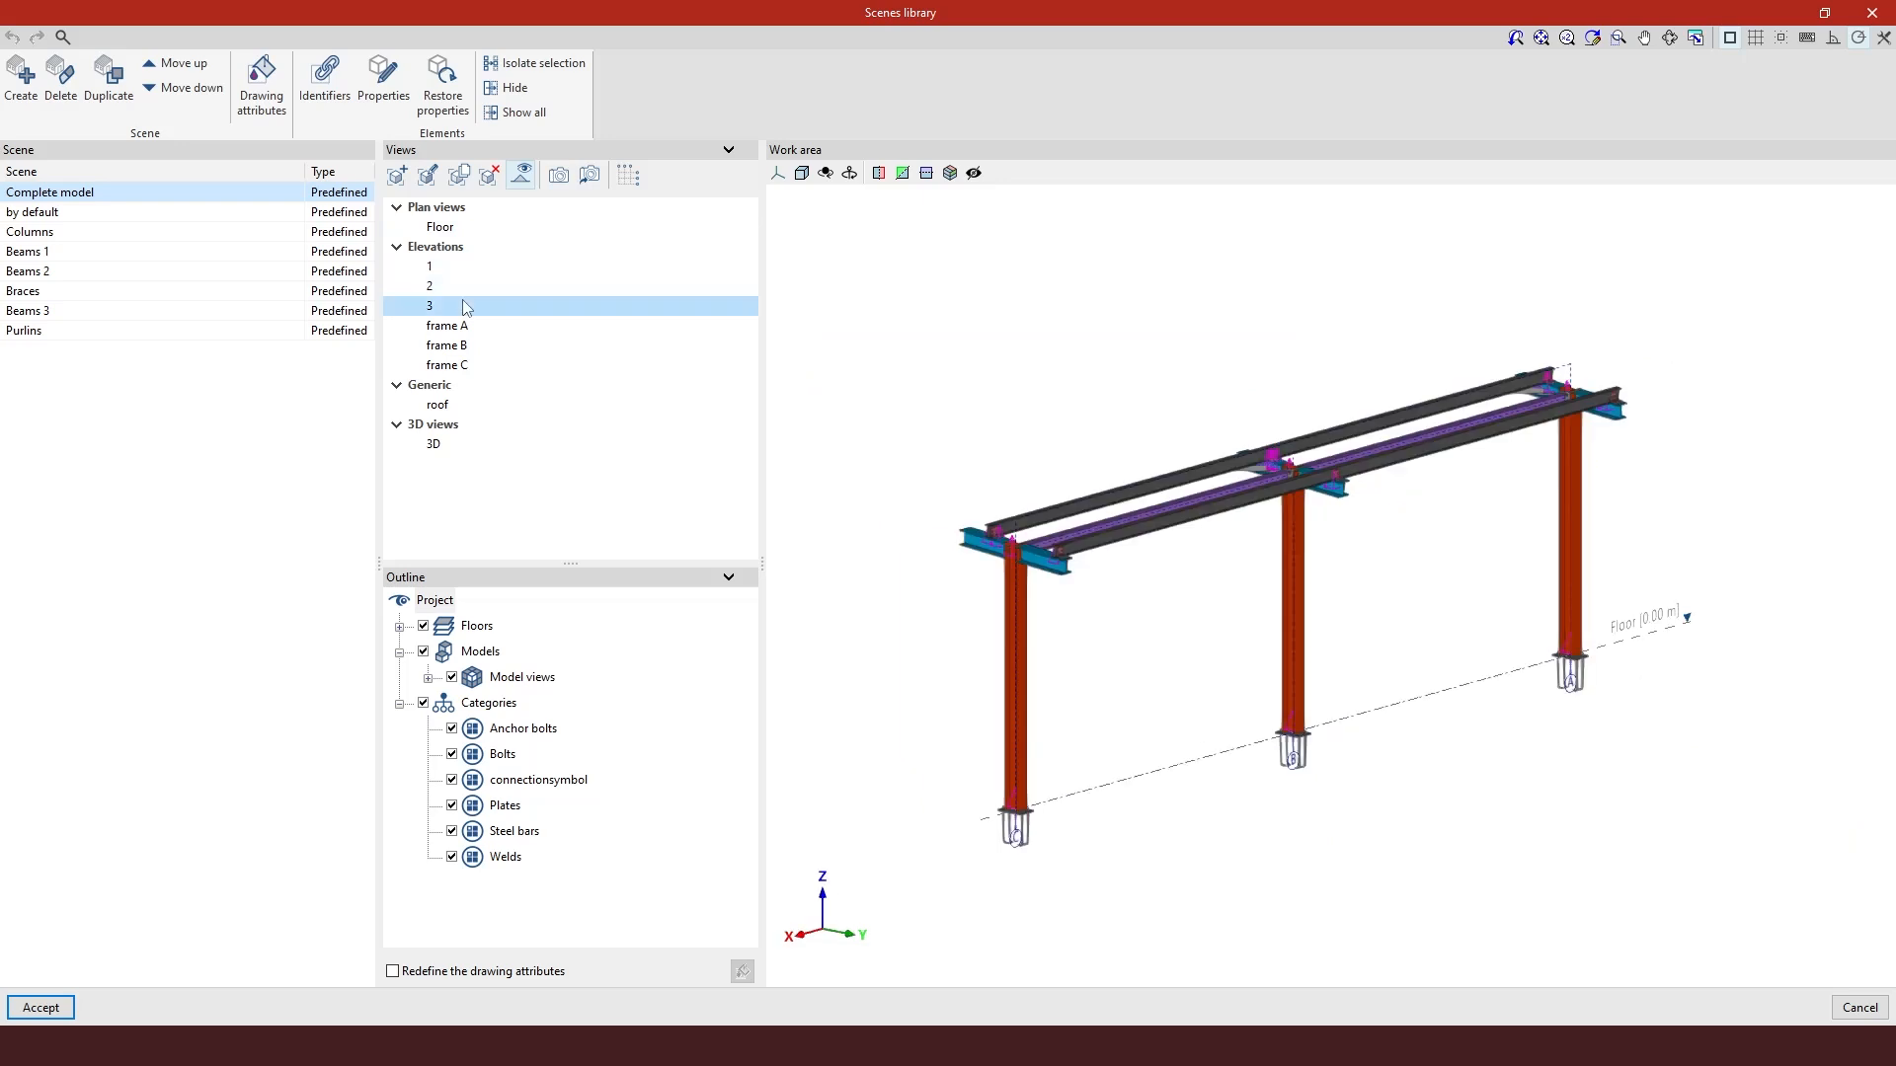
click(468, 327)
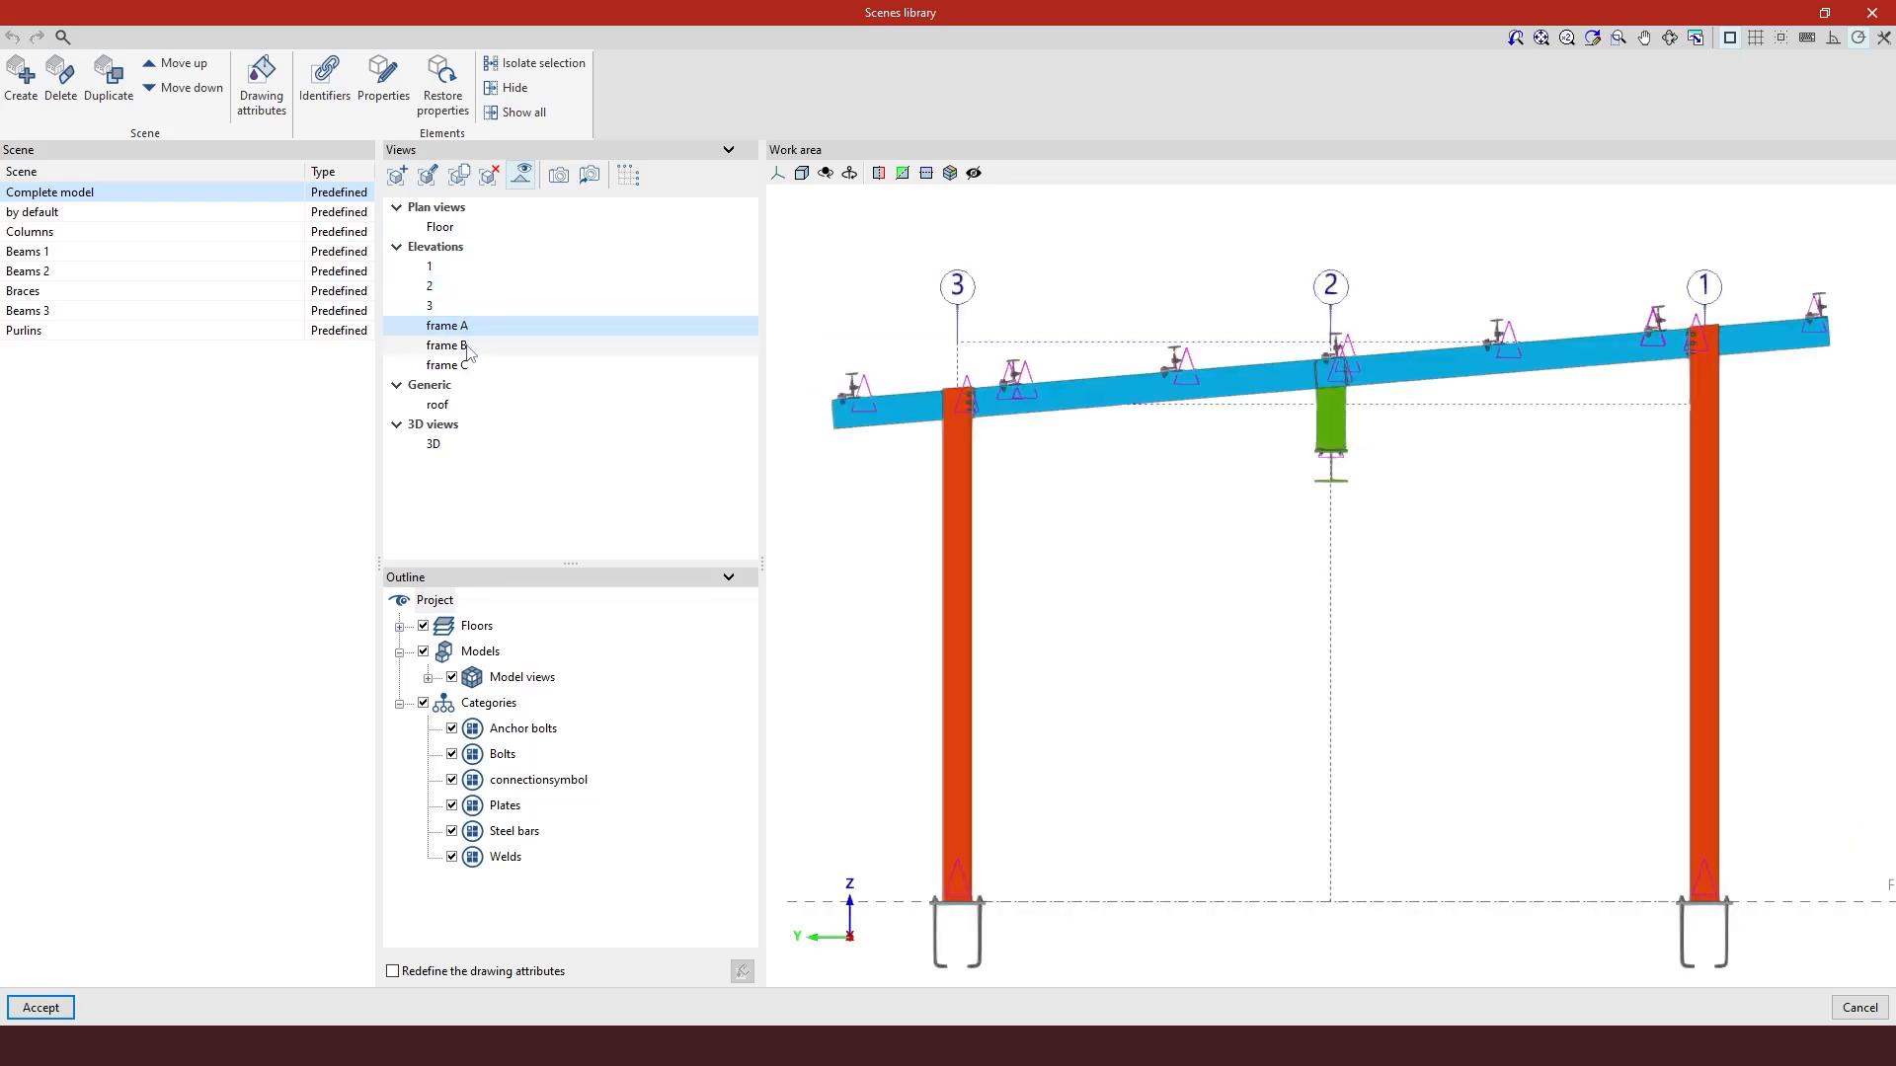
click(468, 347)
click(468, 366)
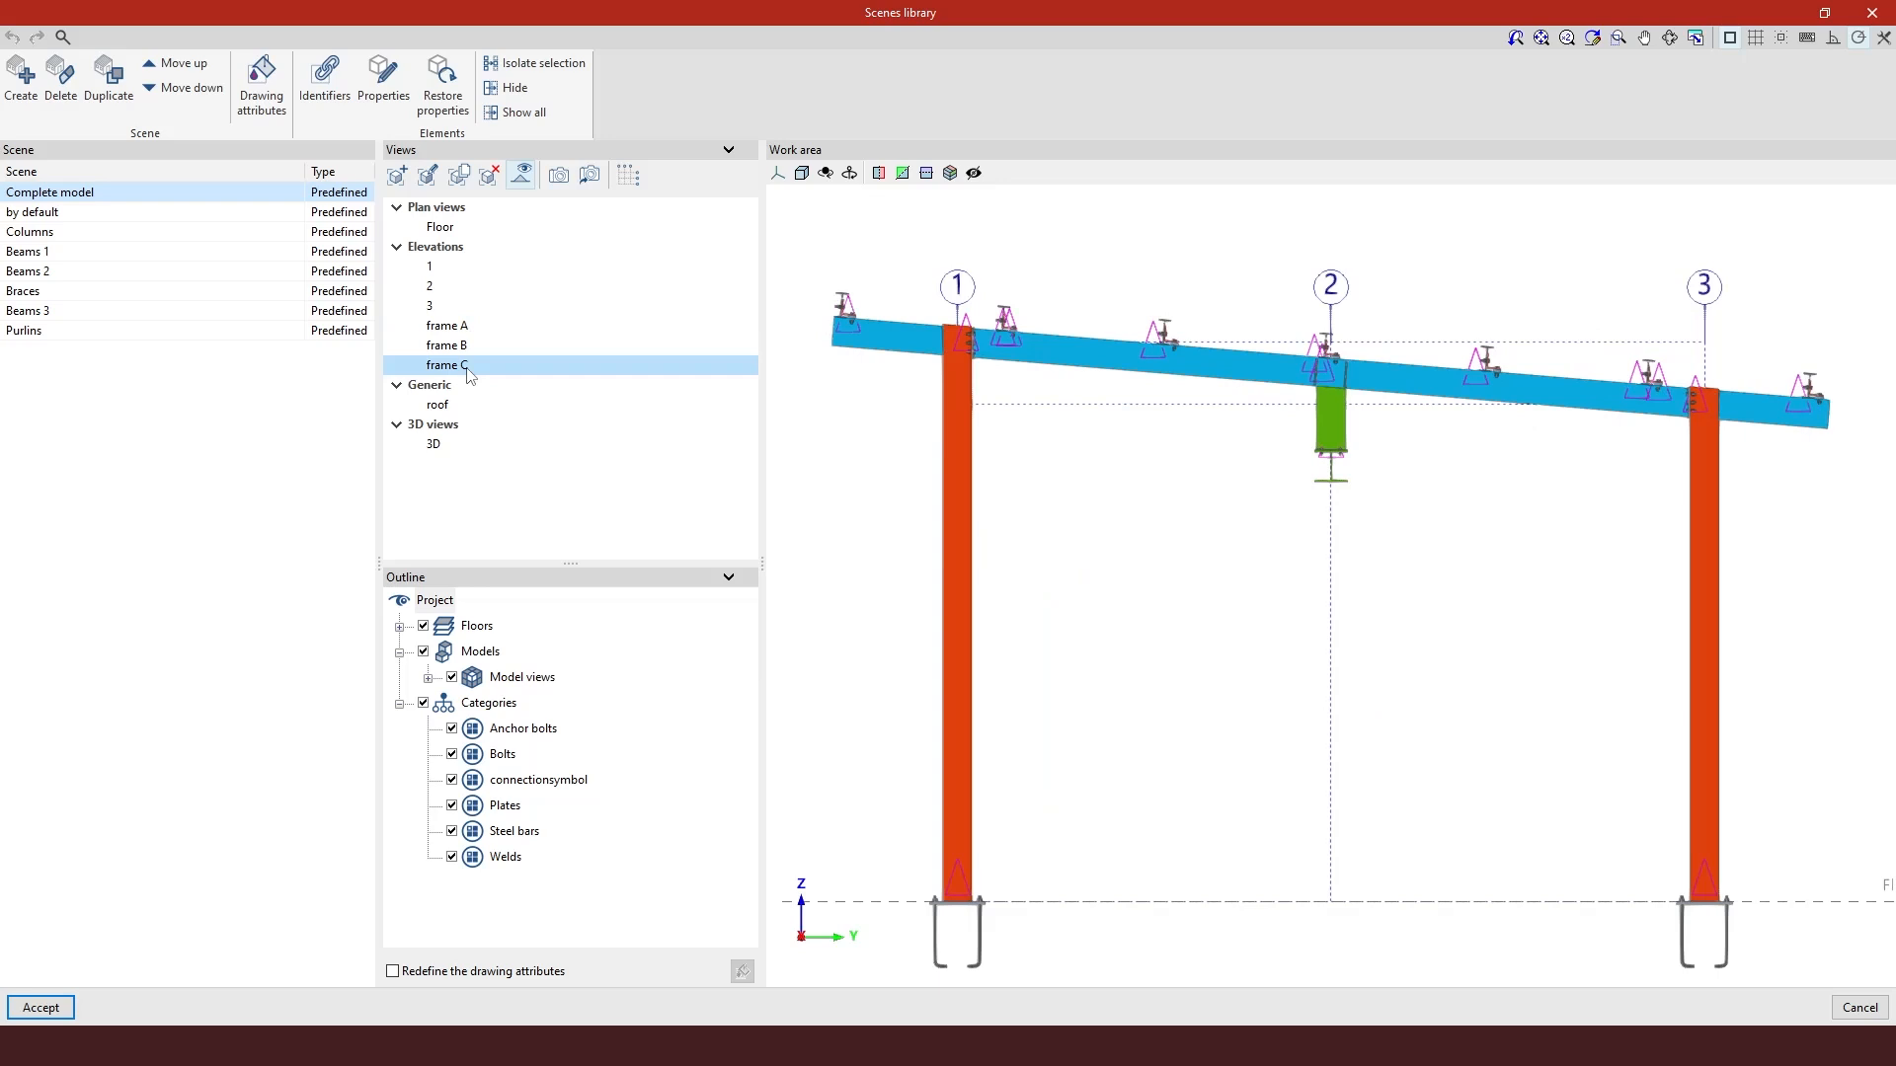
click(438, 406)
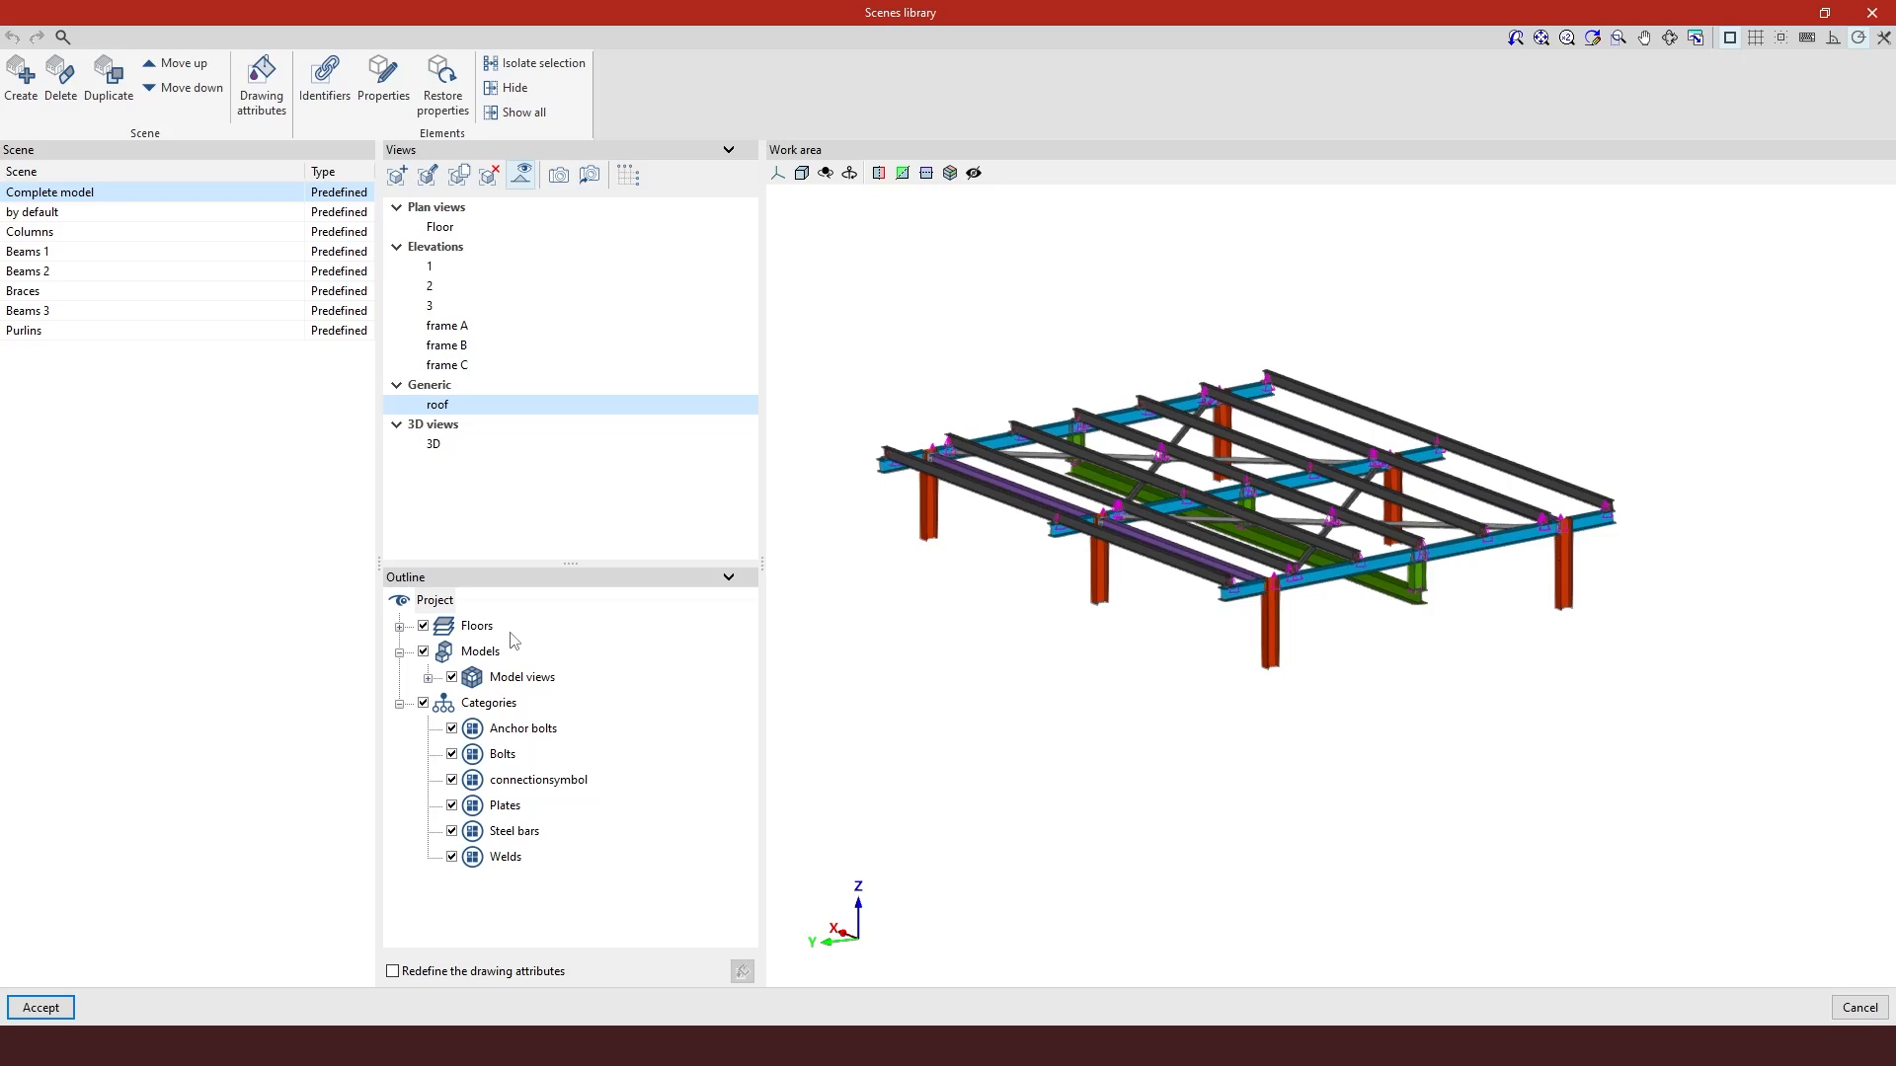
Review the 3D views of the predefined Columns, Beams 1, Beams 2, Beams 3 and Purlins scenes.
click(78, 235)
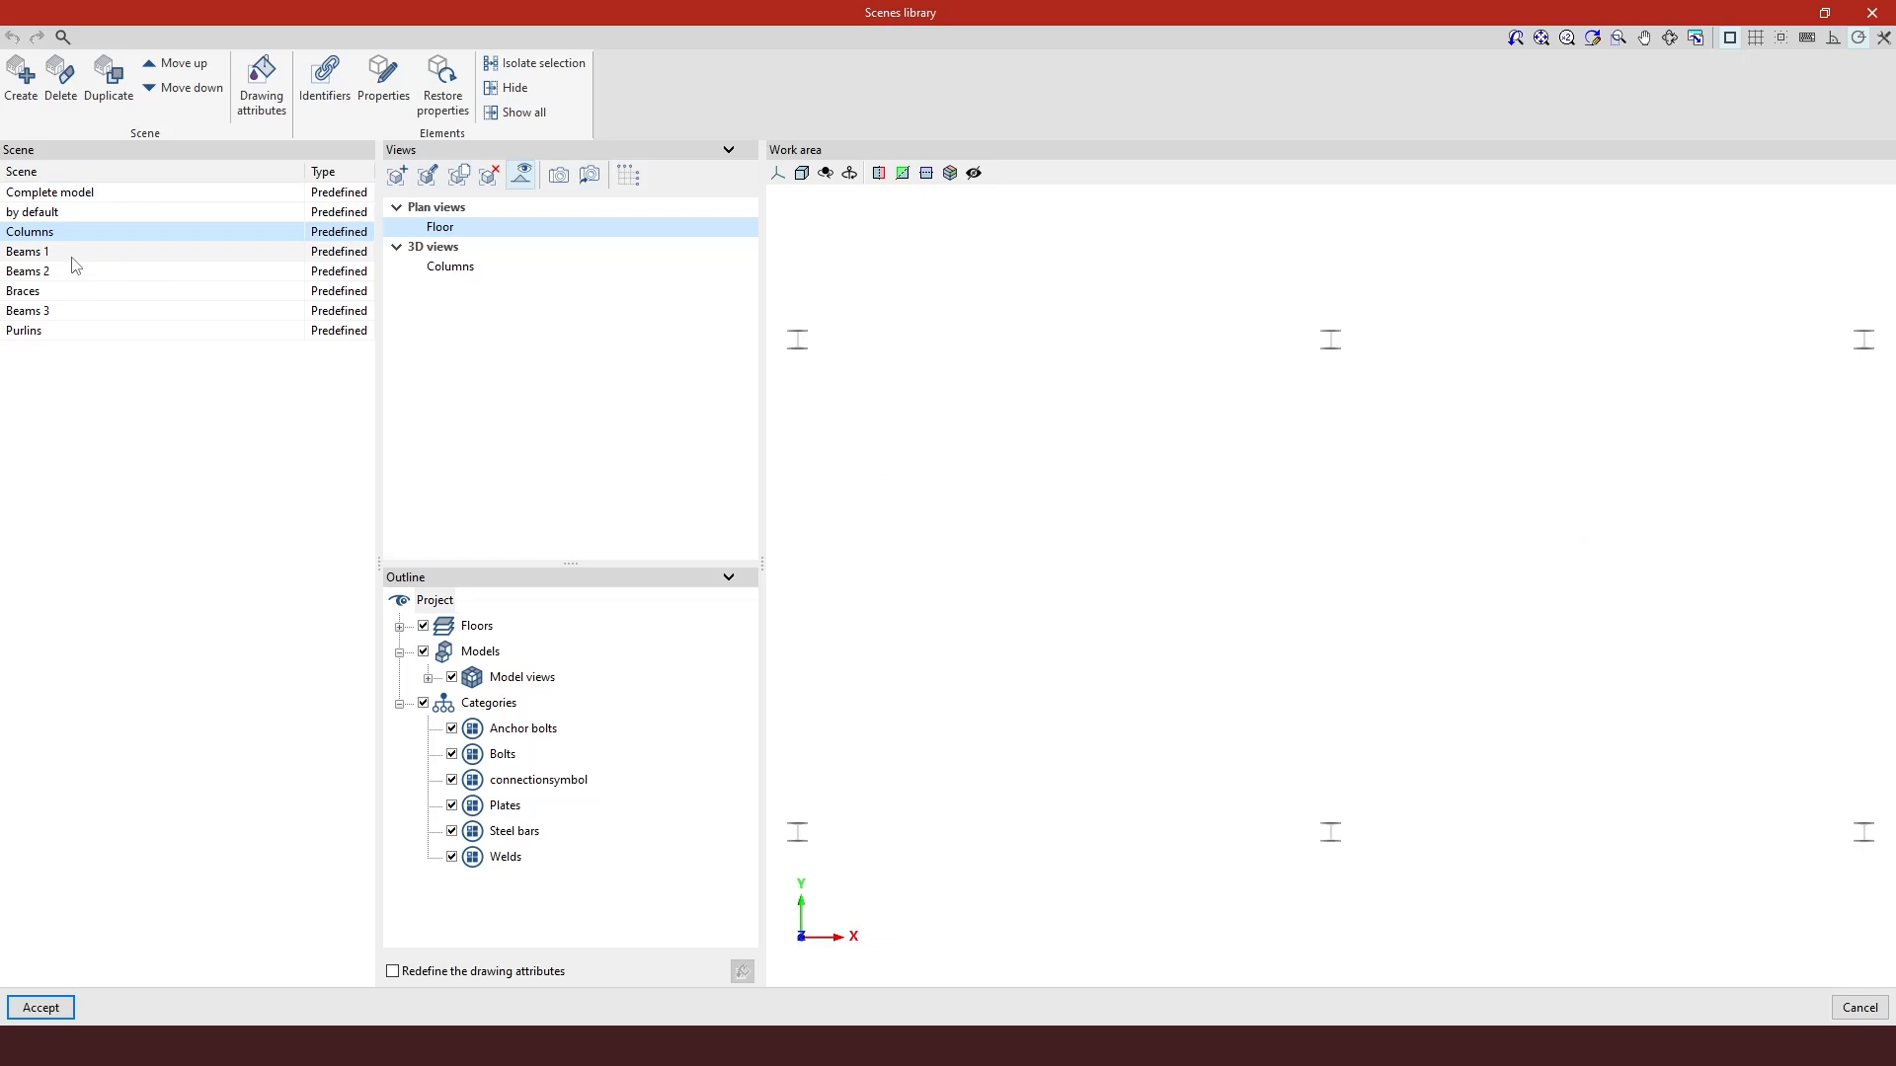
click(76, 259)
click(71, 233)
click(440, 270)
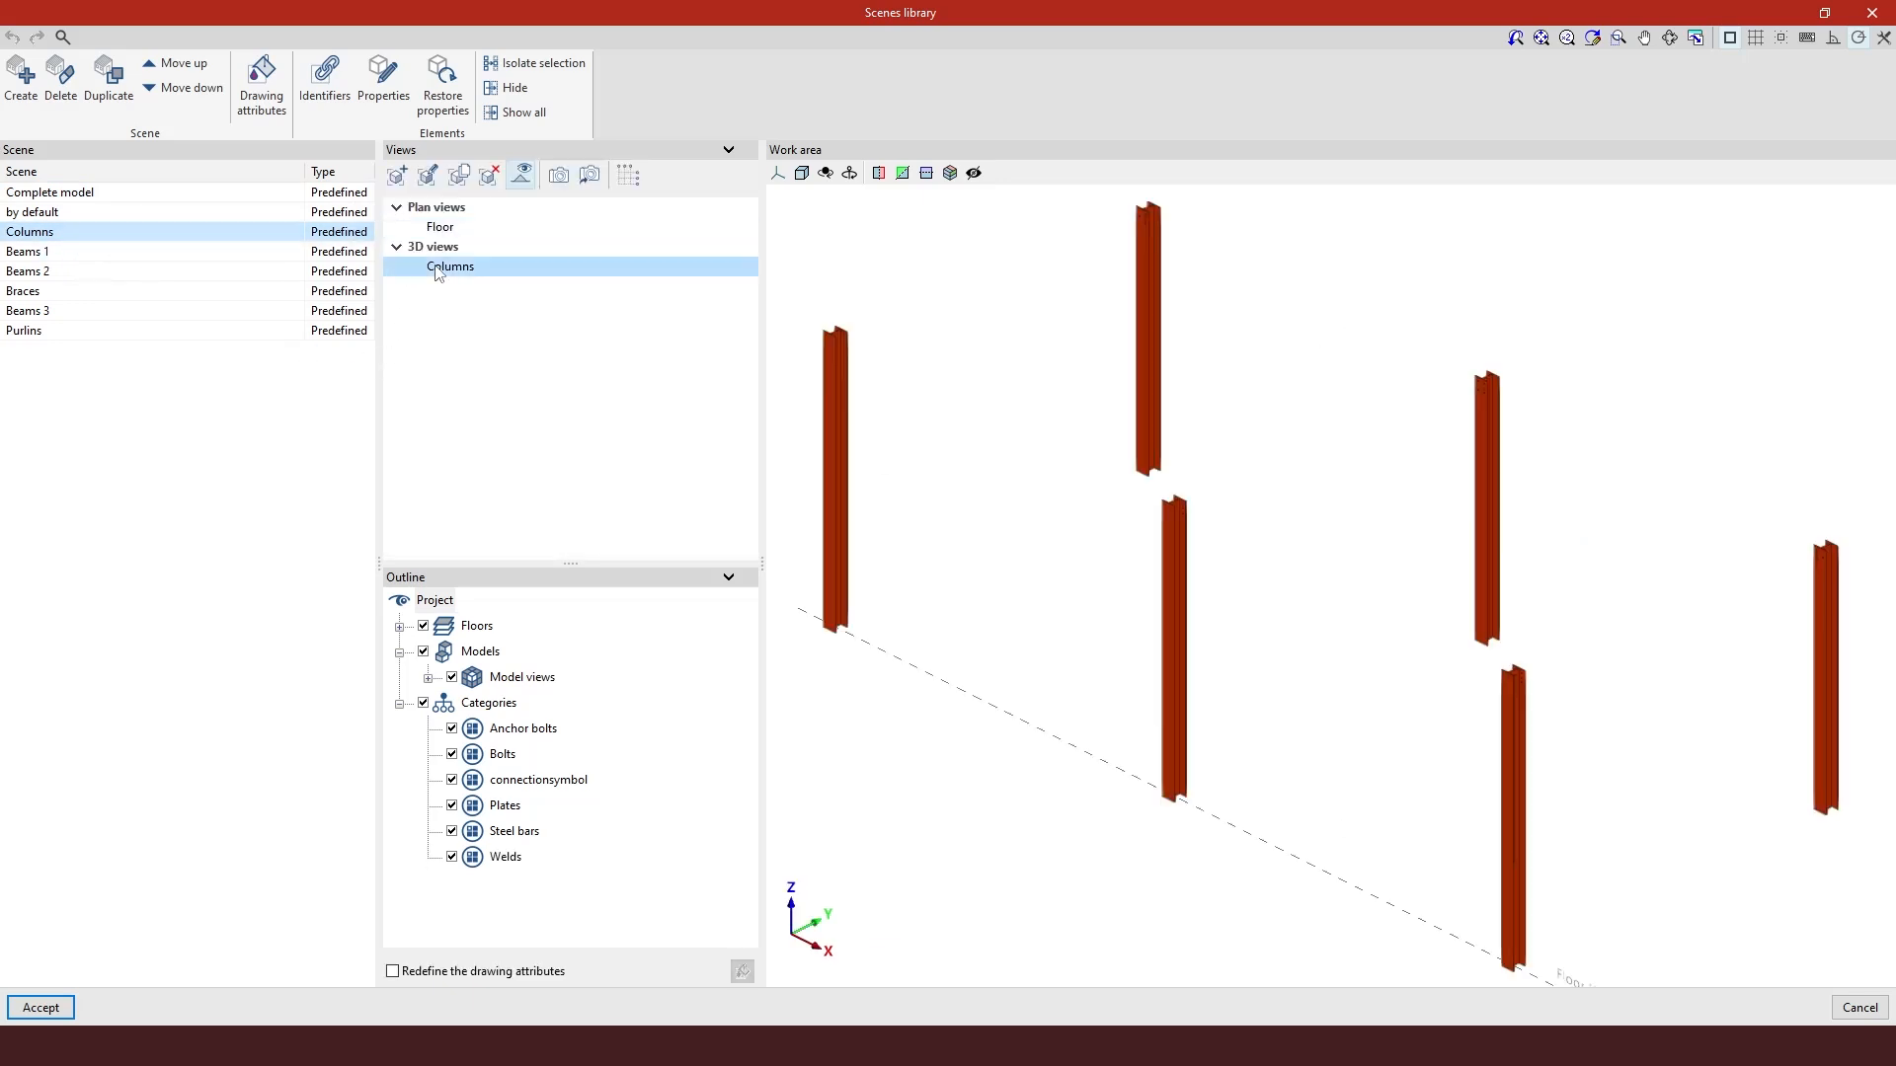
click(148, 252)
click(444, 272)
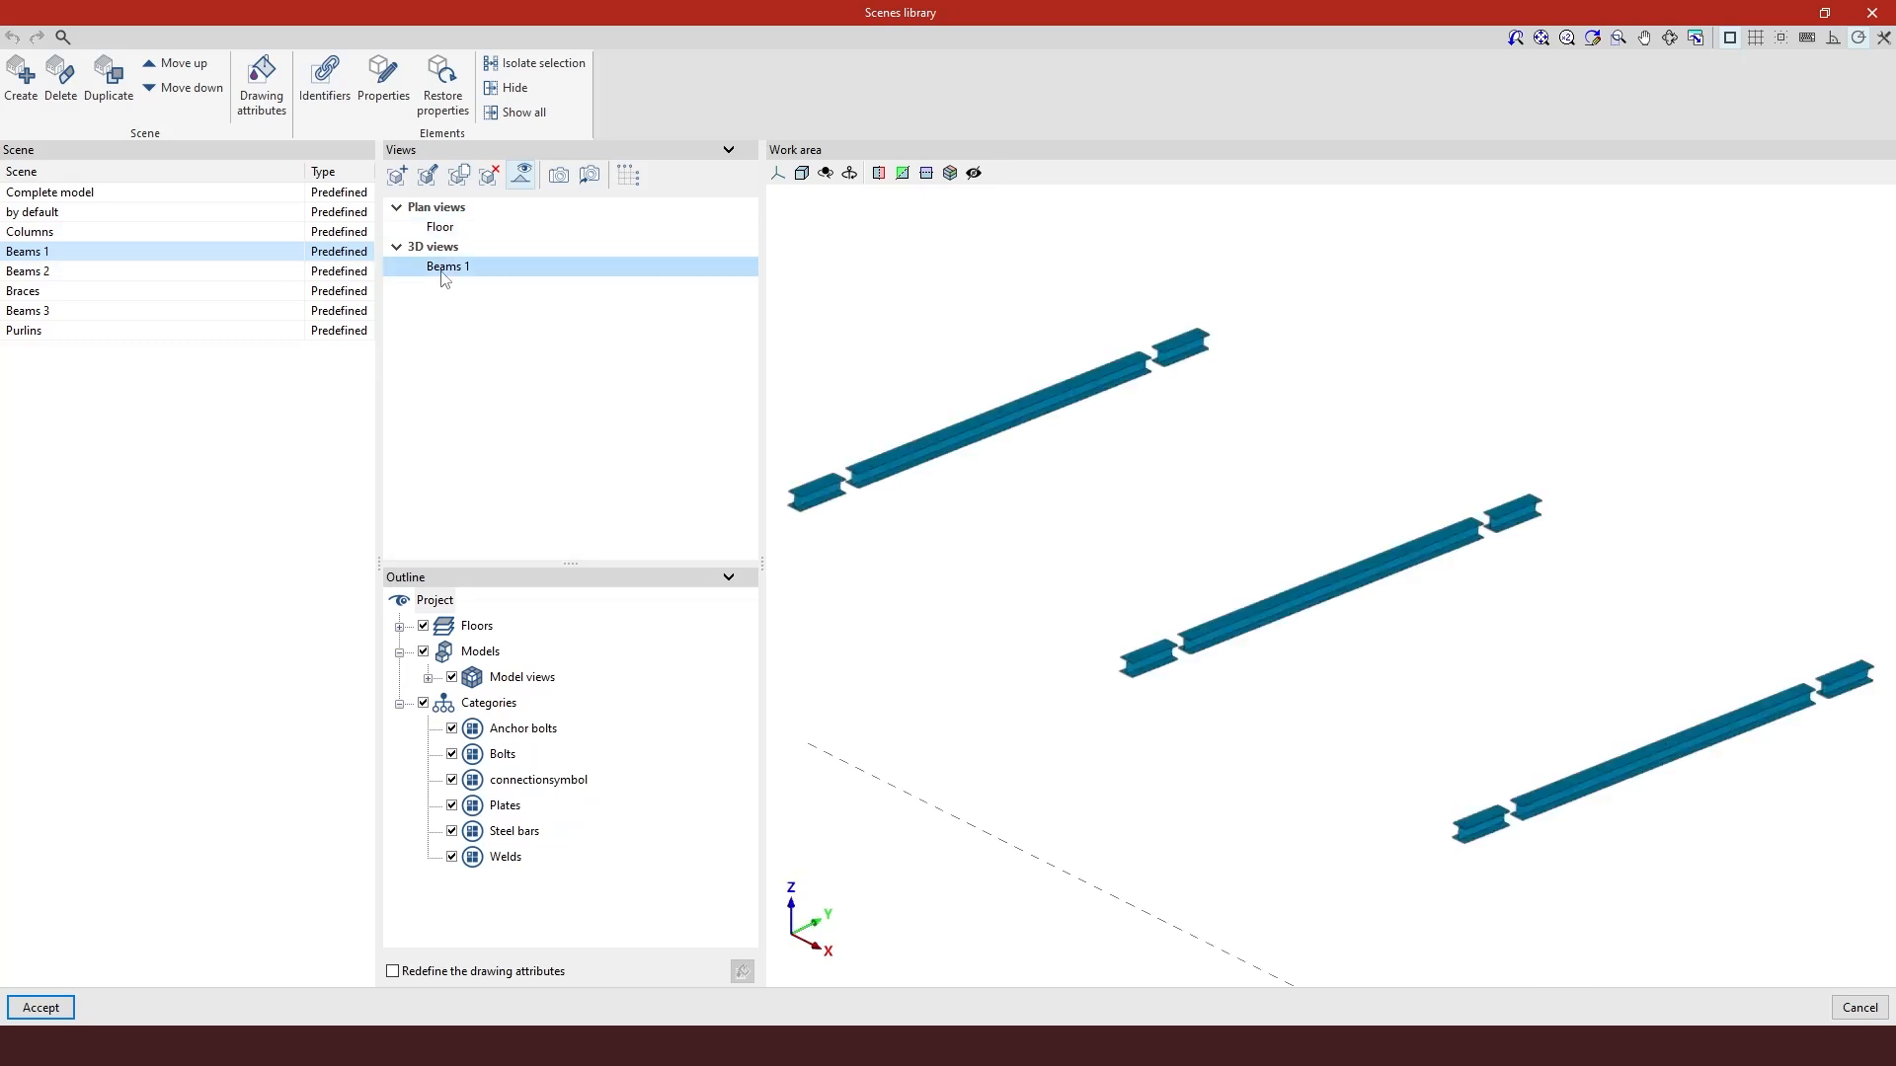
click(69, 272)
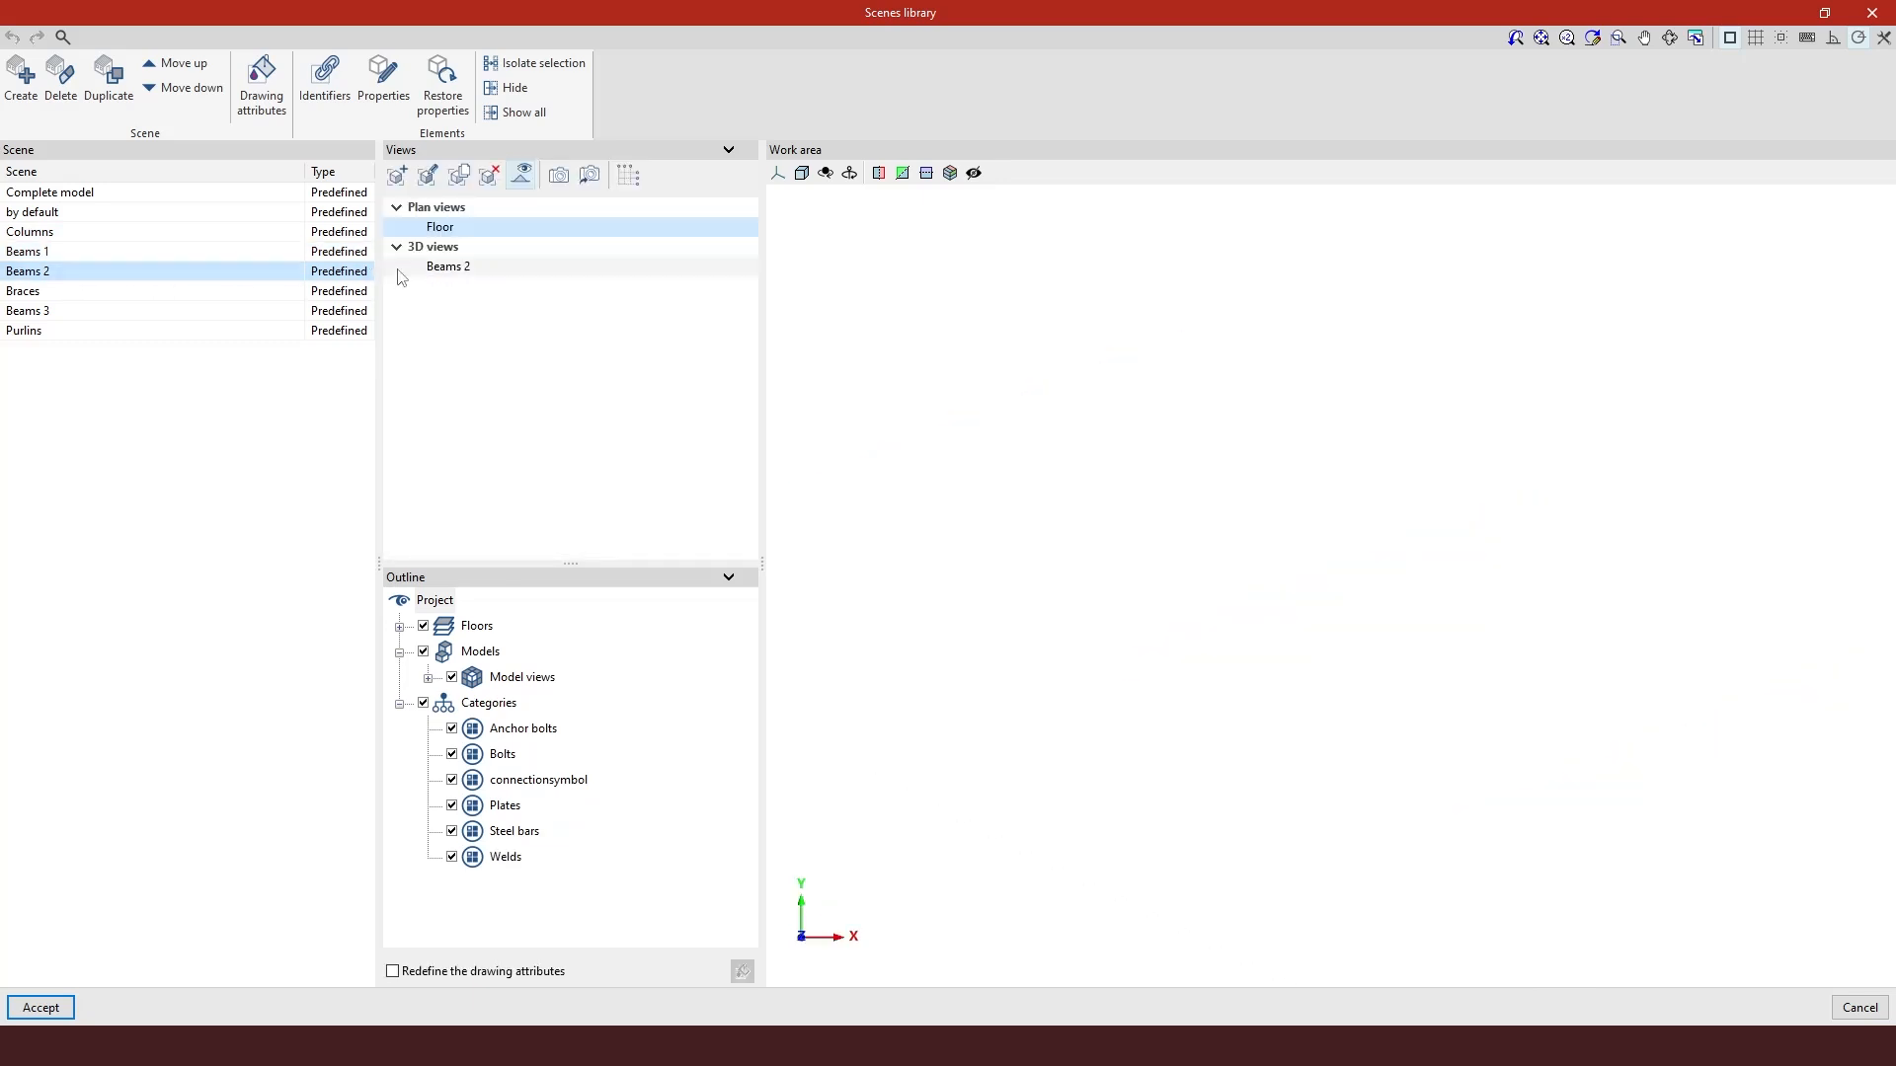
click(439, 269)
click(217, 291)
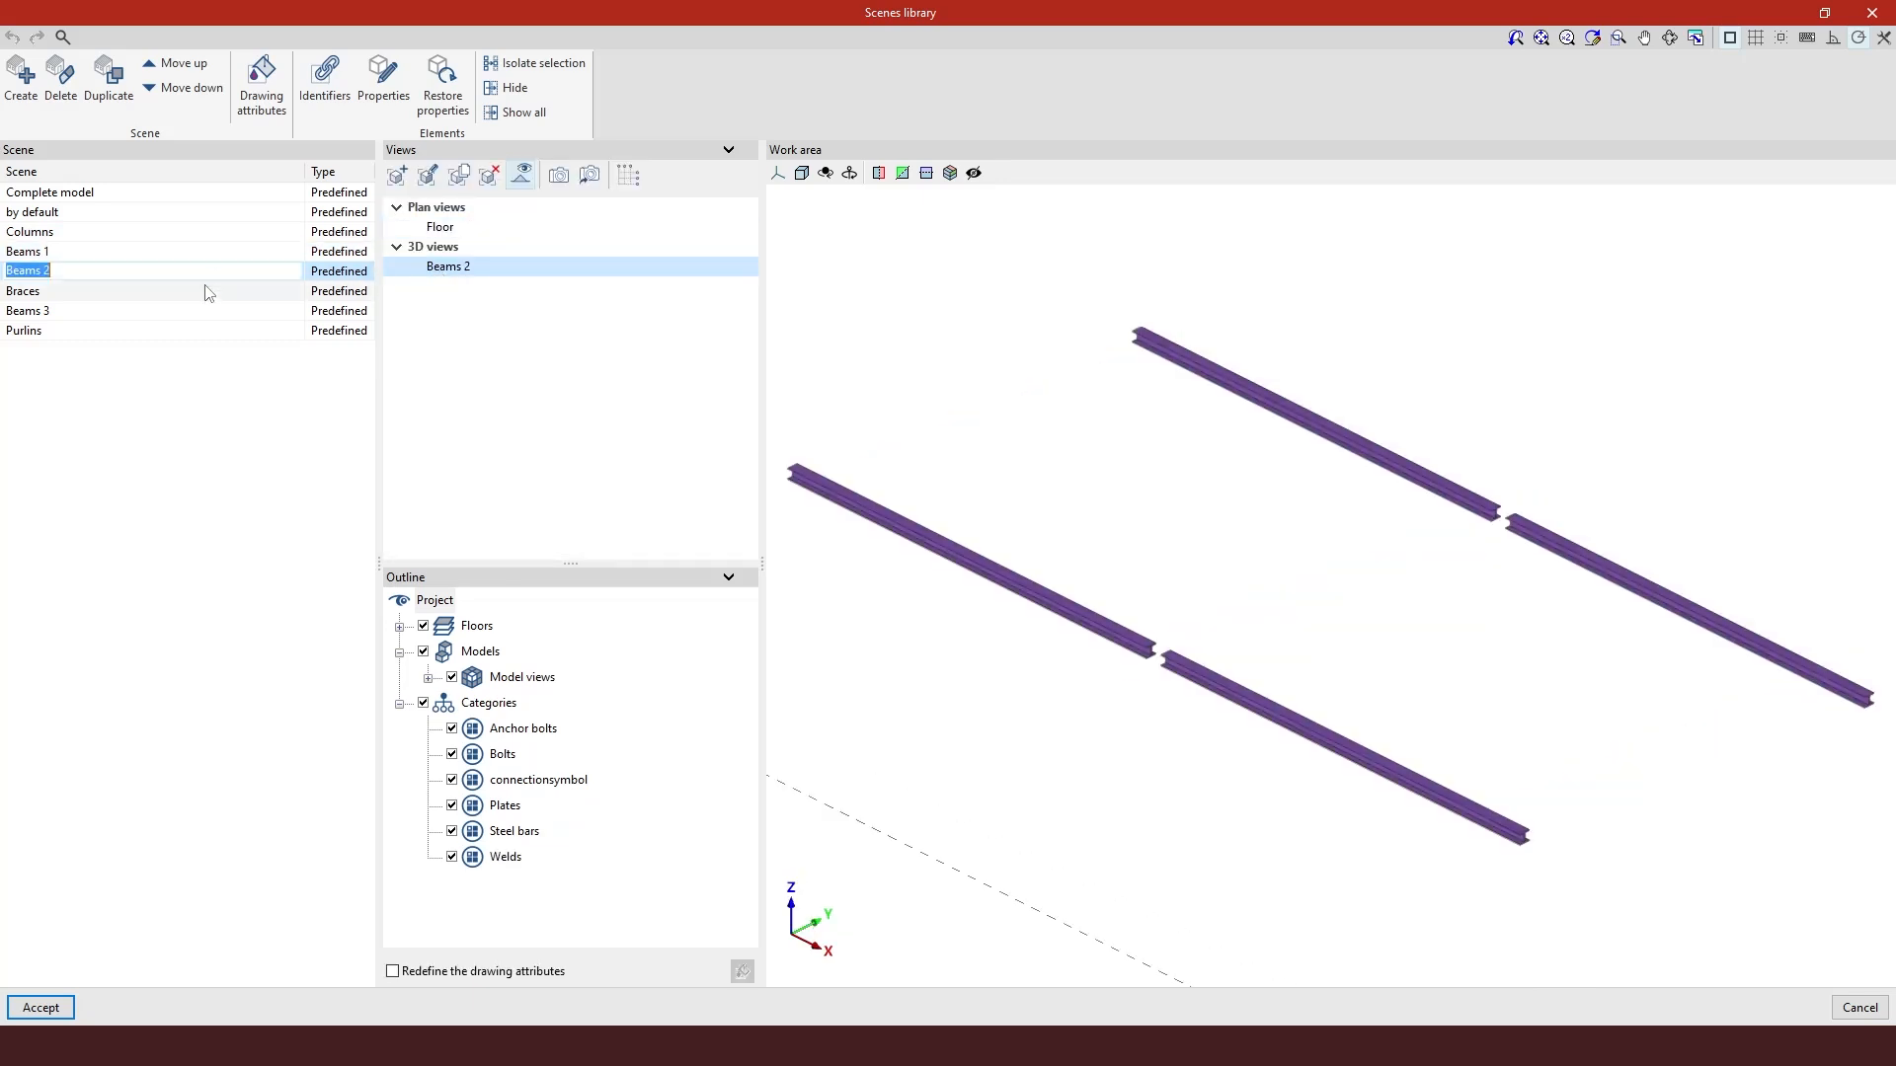
click(462, 265)
click(339, 314)
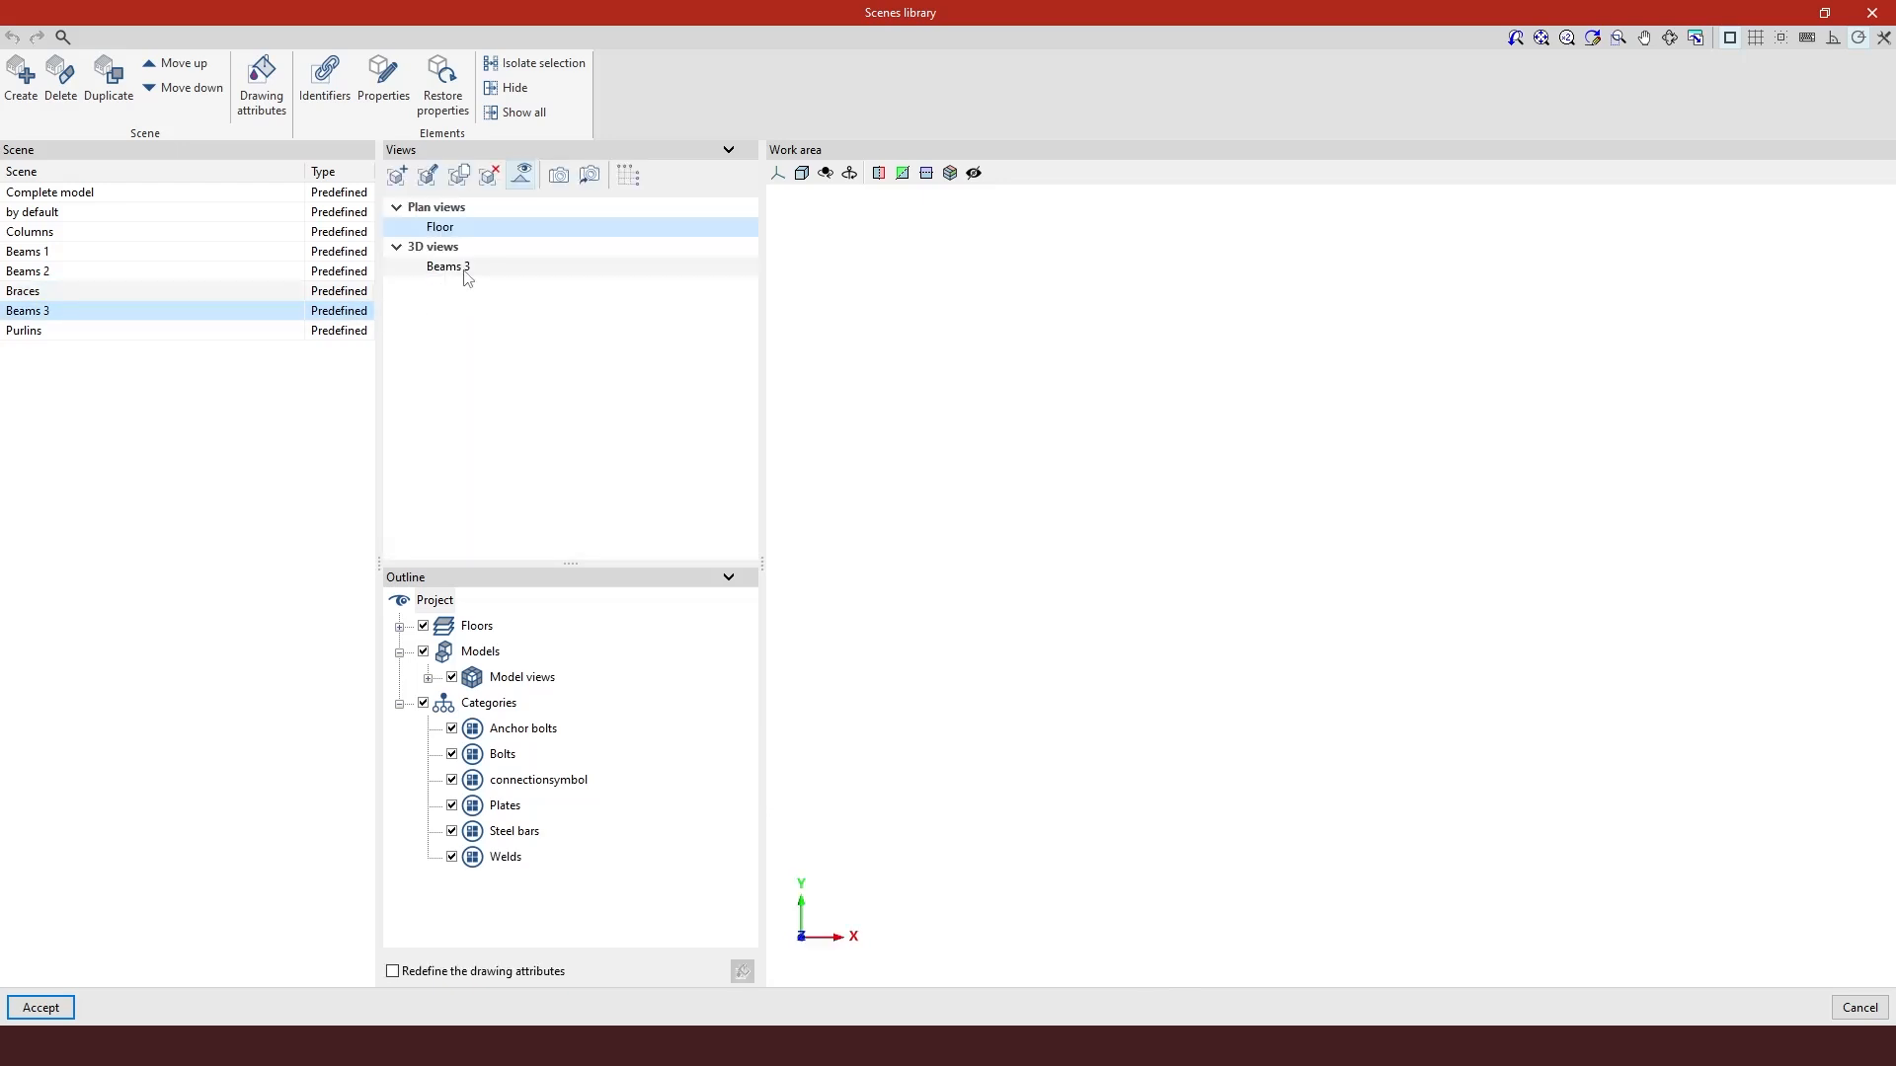
click(464, 267)
click(138, 334)
click(449, 268)
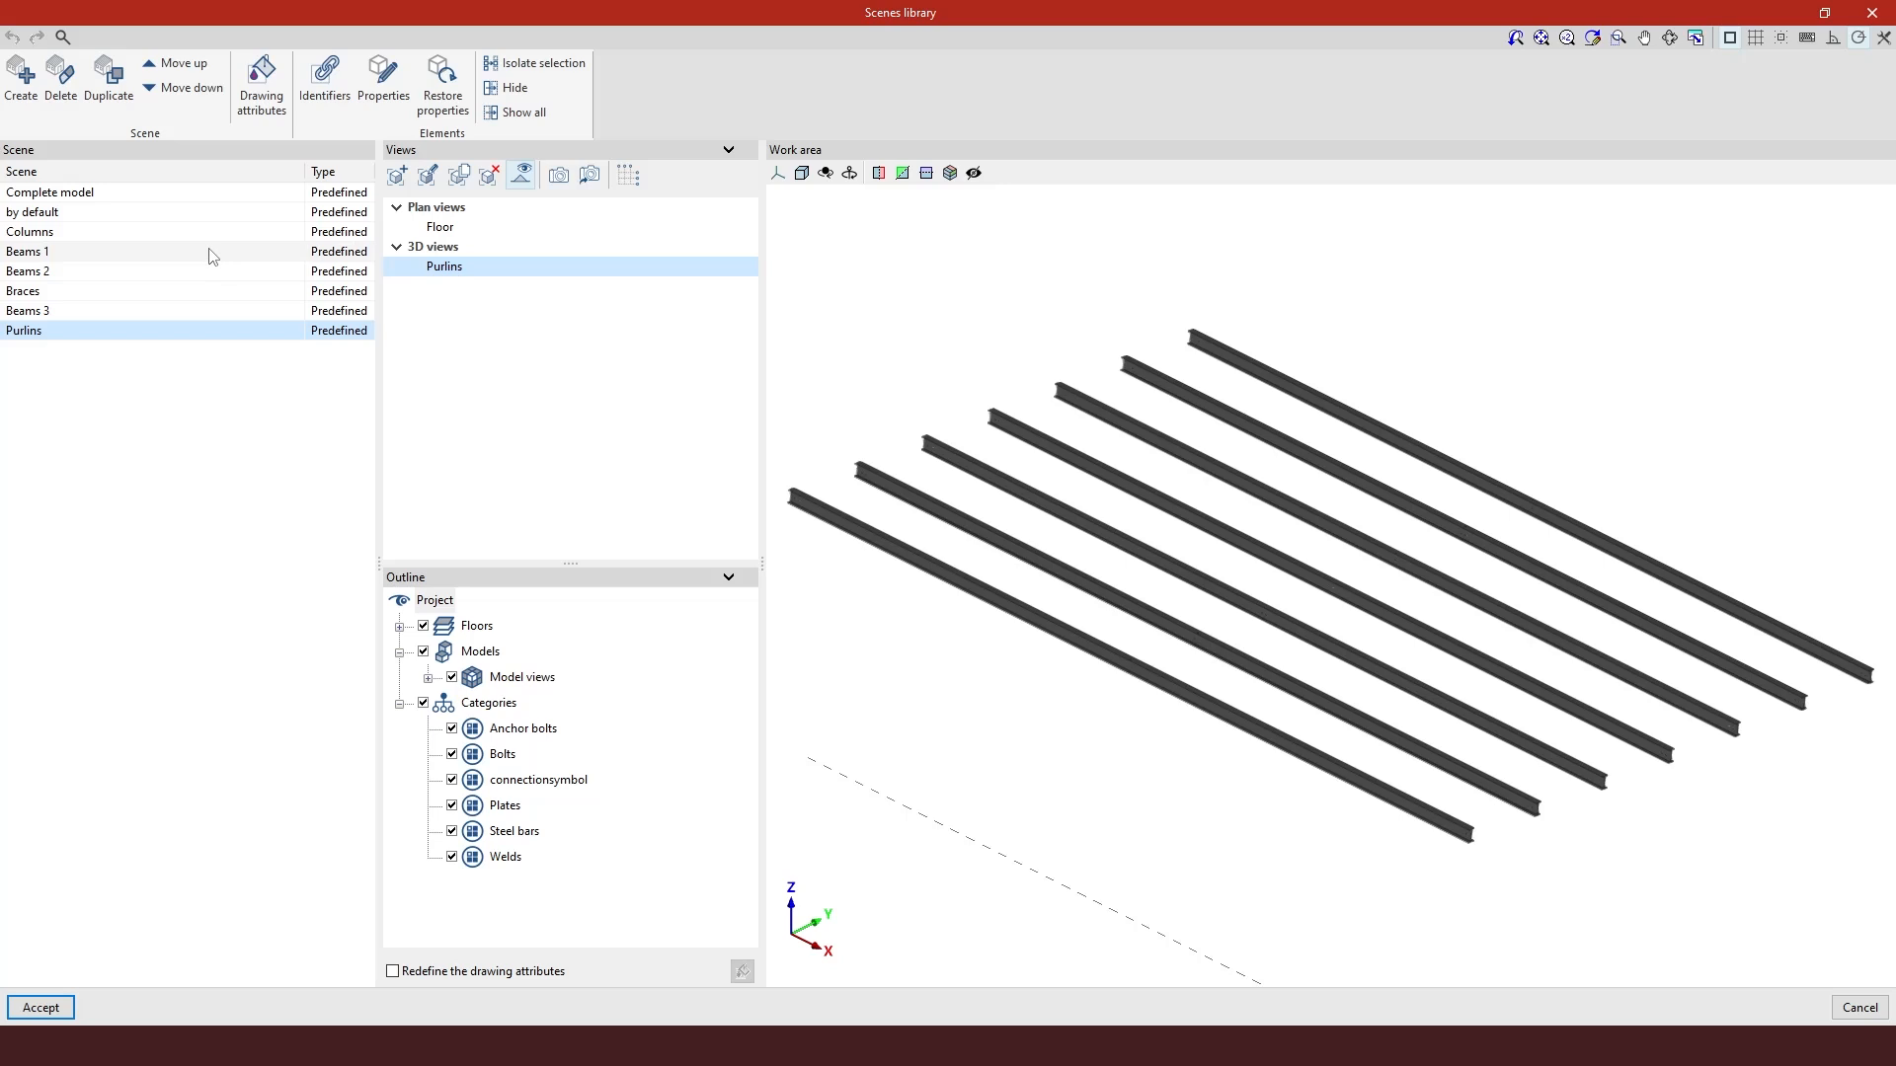
Return to the Complete model scene and orient its roof view to the XY plane, seen from above.
click(208, 197)
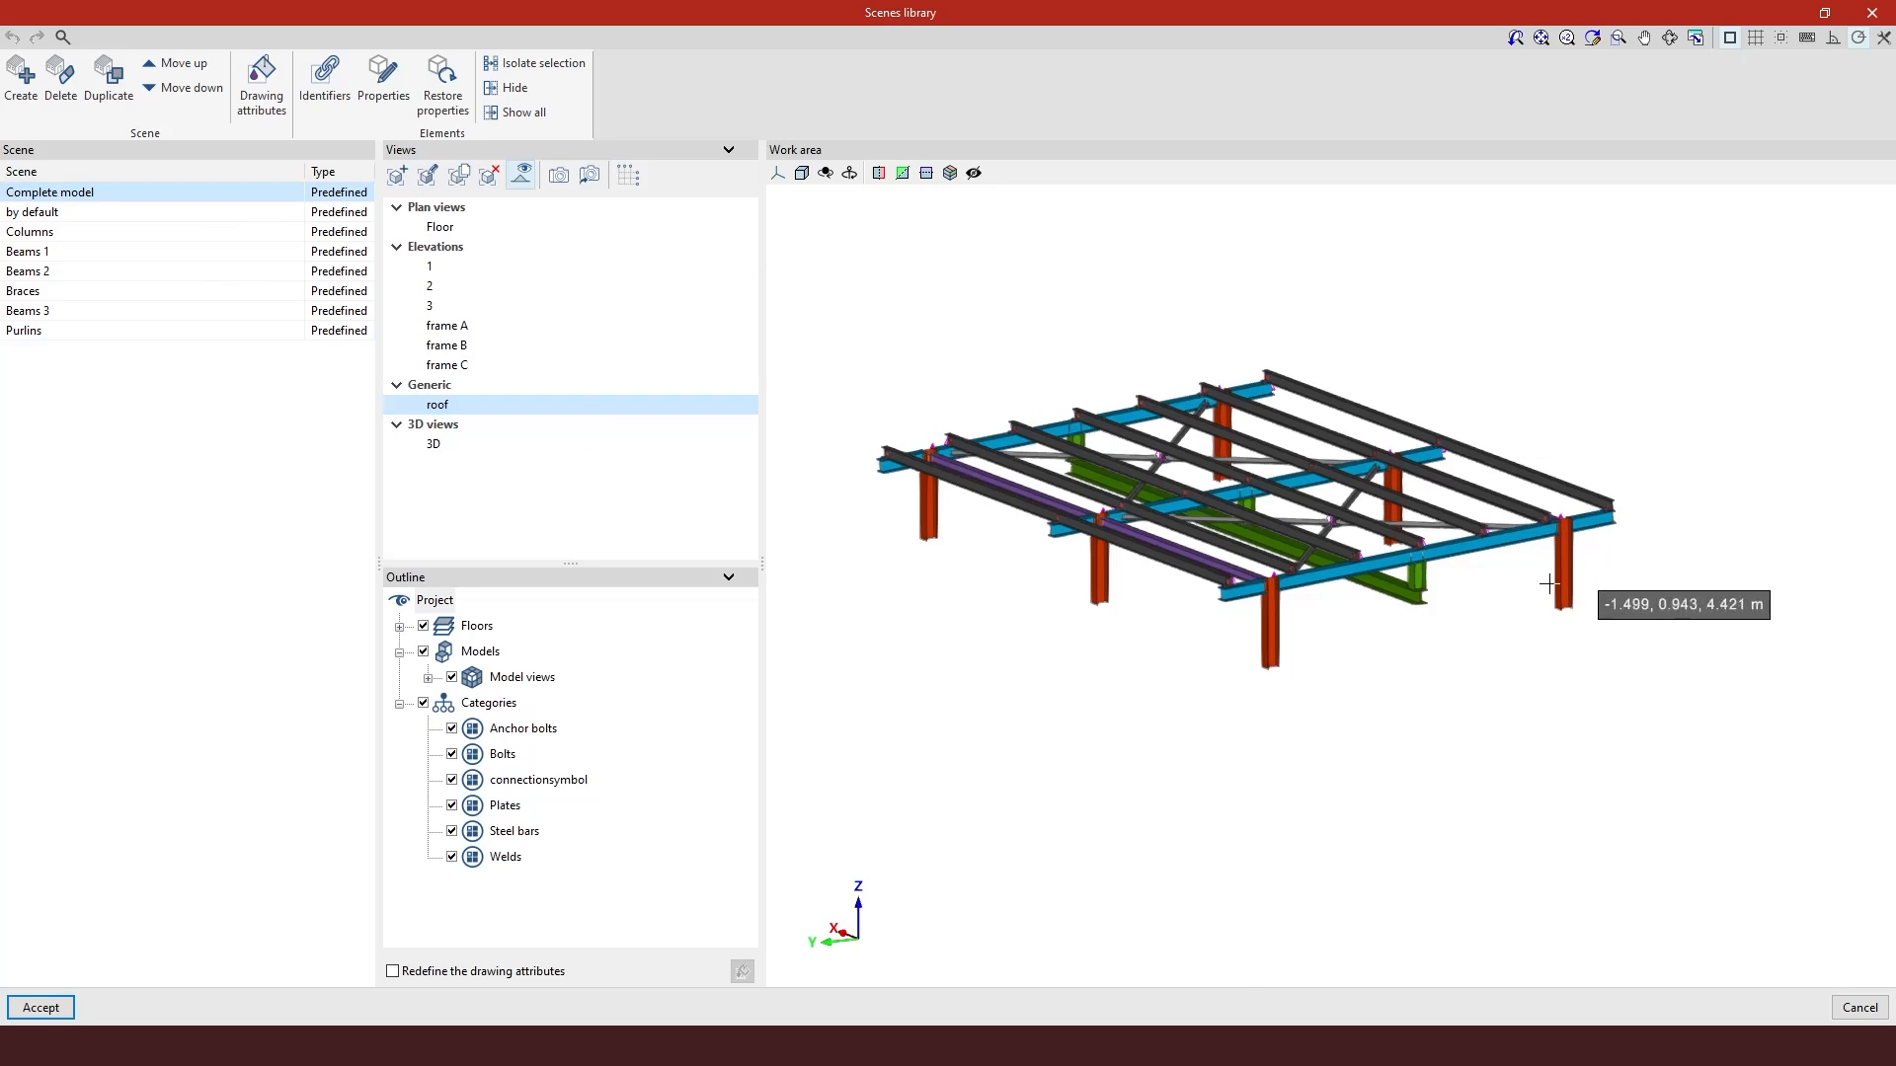
click(780, 177)
click(818, 207)
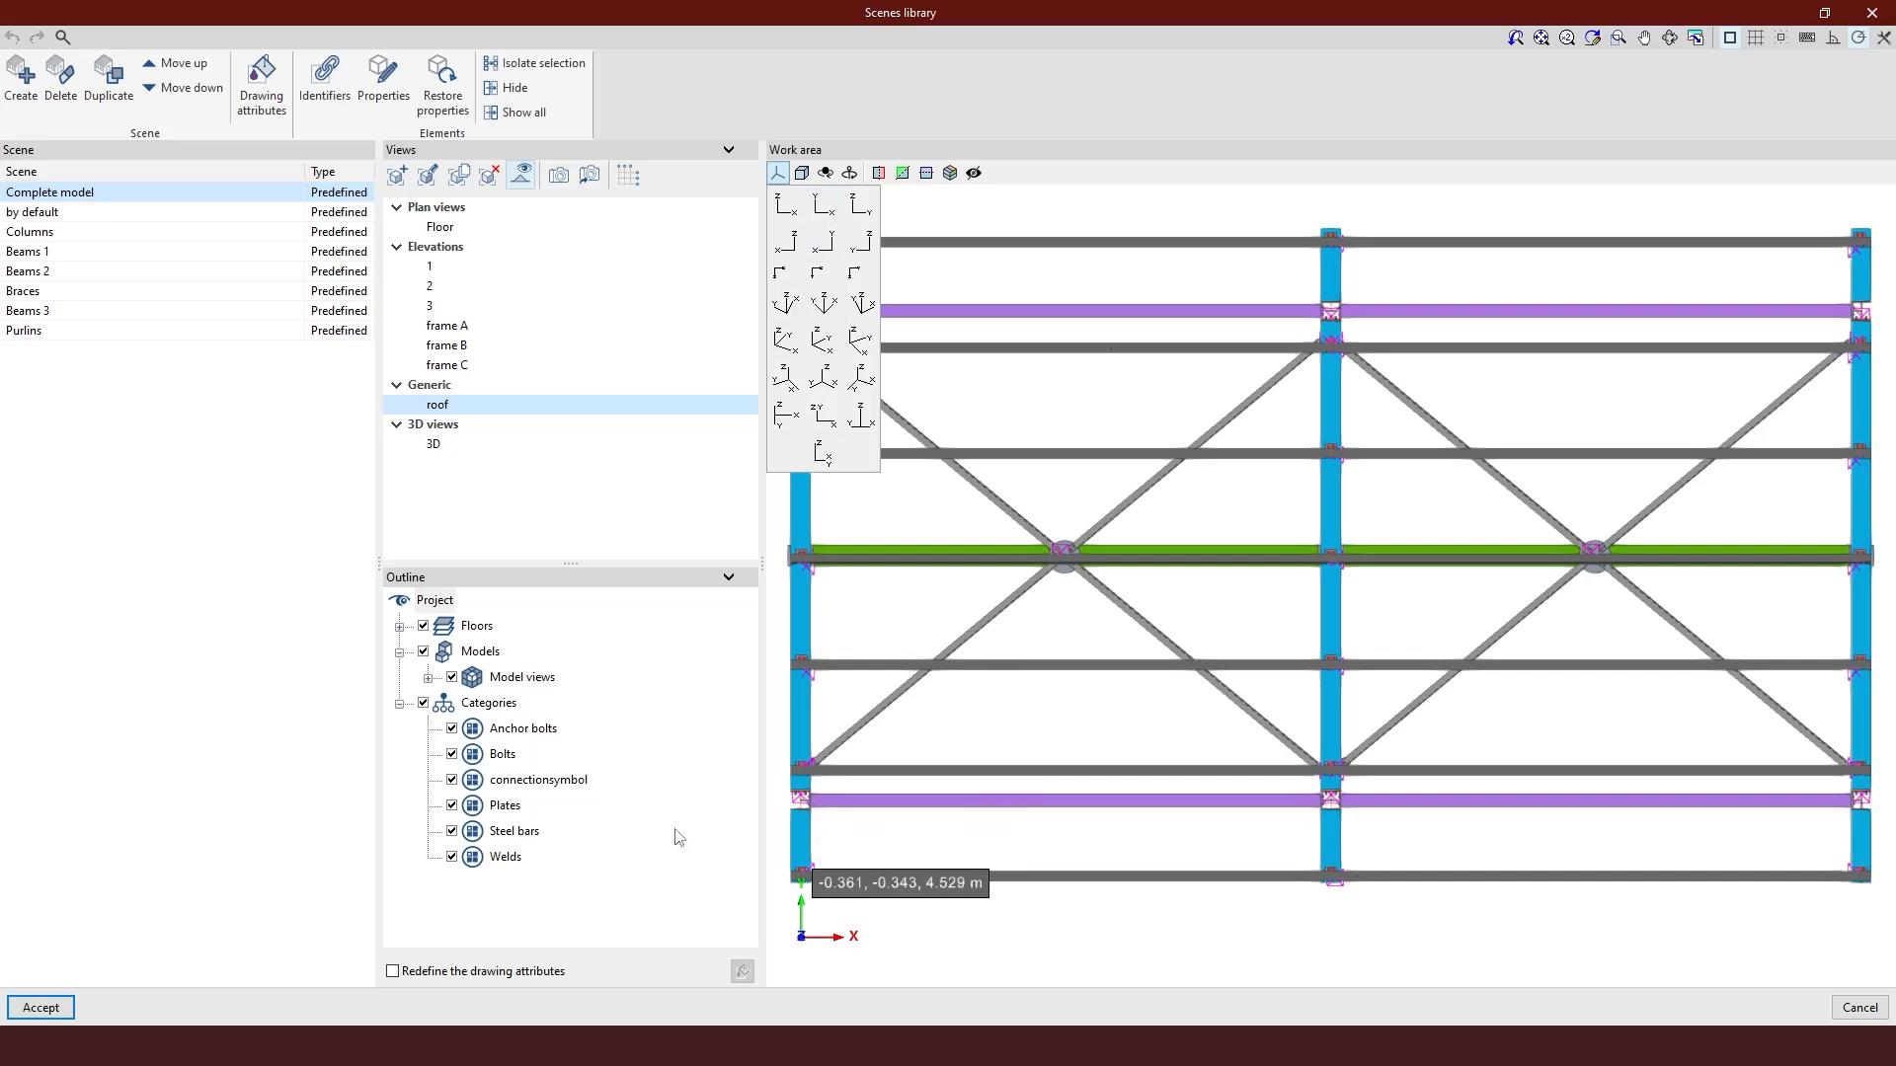
Turn the connectionsymbol and Bolts categories off and back on in the roof view, and inspect the symbols at the joints.
click(452, 780)
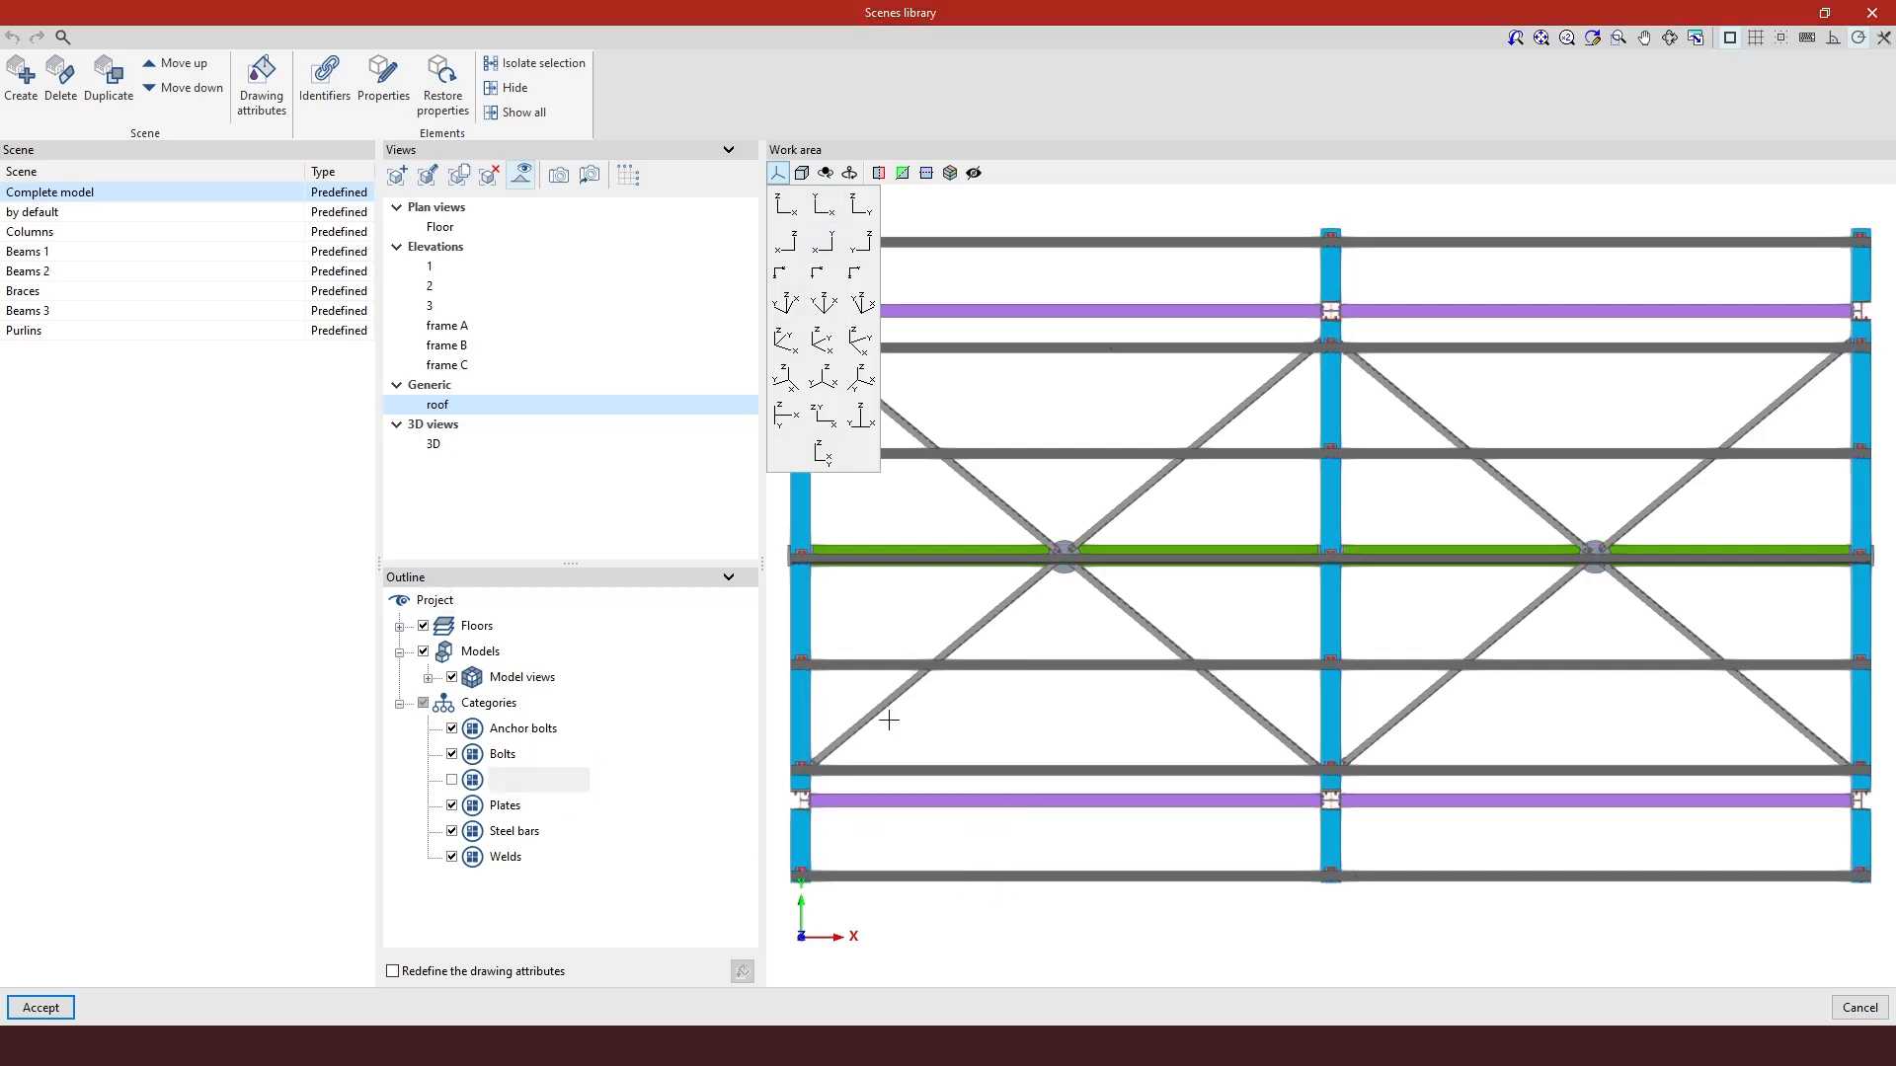
click(452, 755)
click(453, 756)
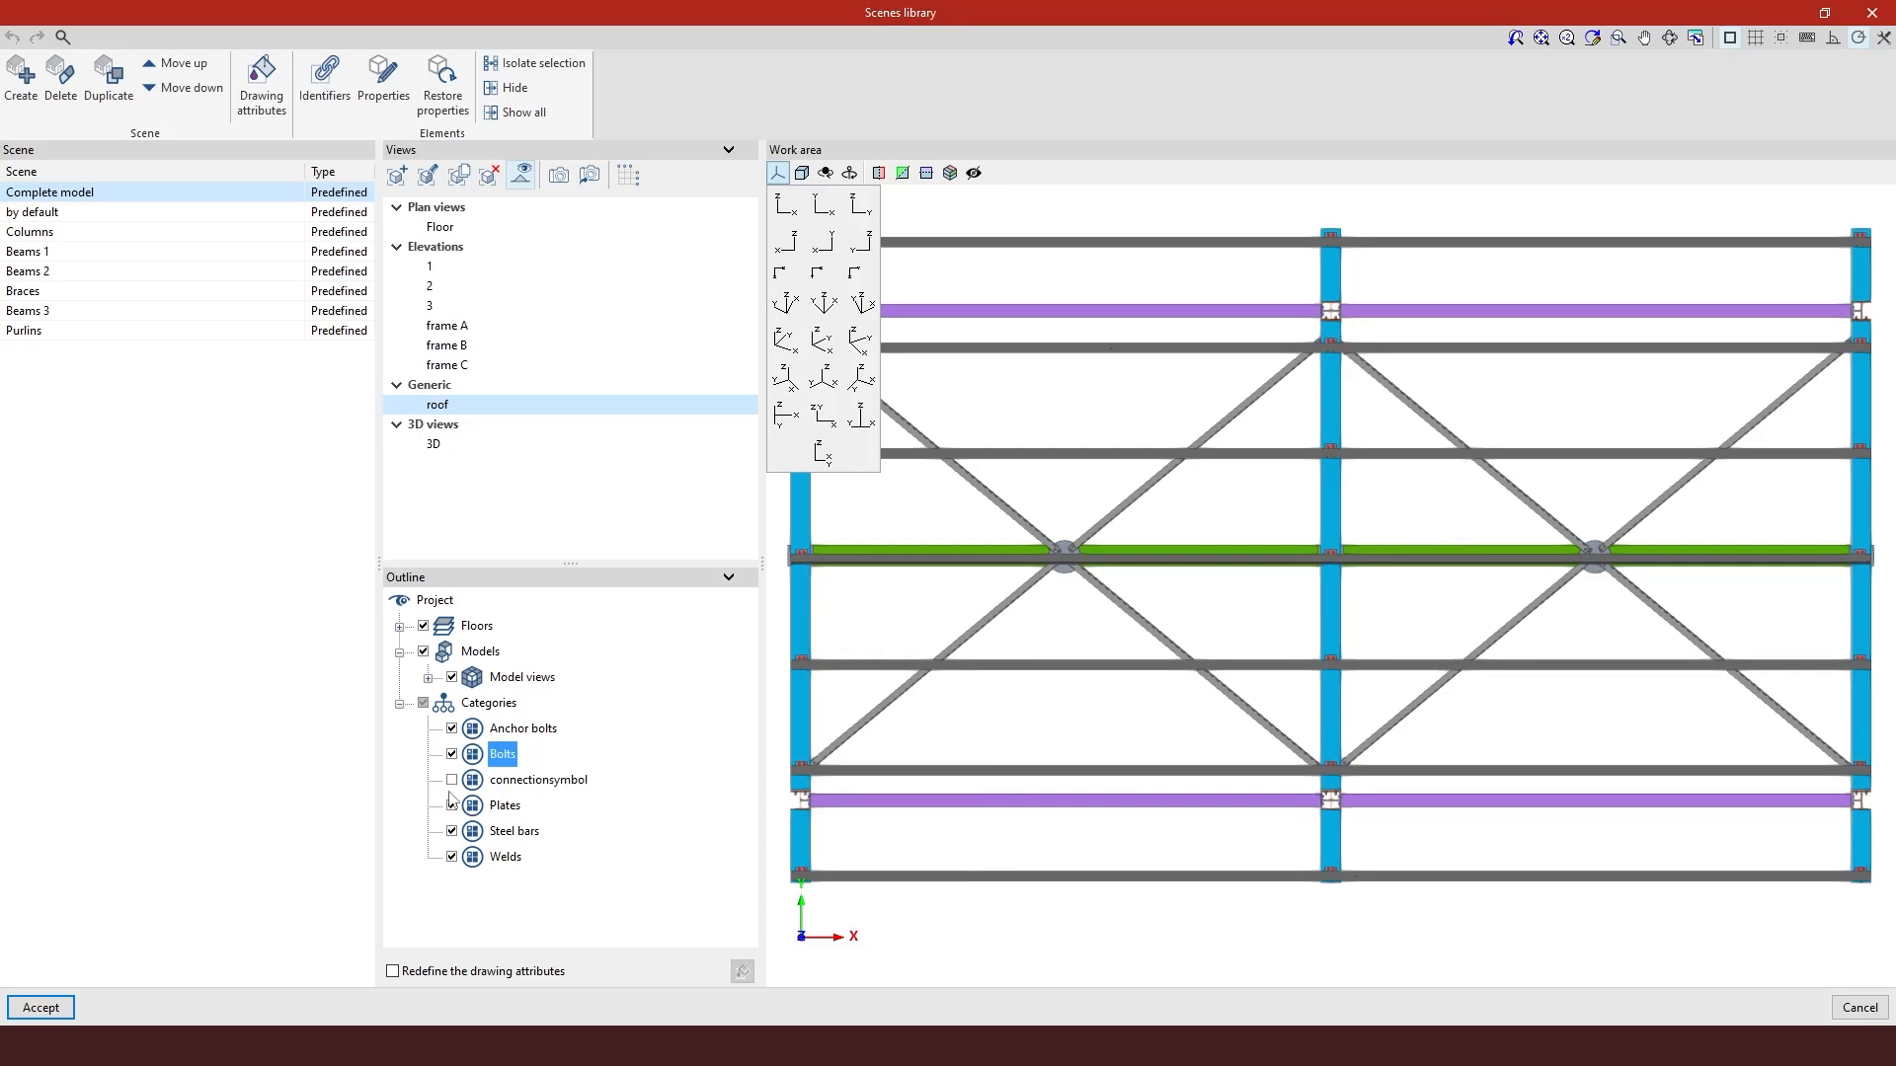
click(452, 780)
scroll(810, 570, up, 6)
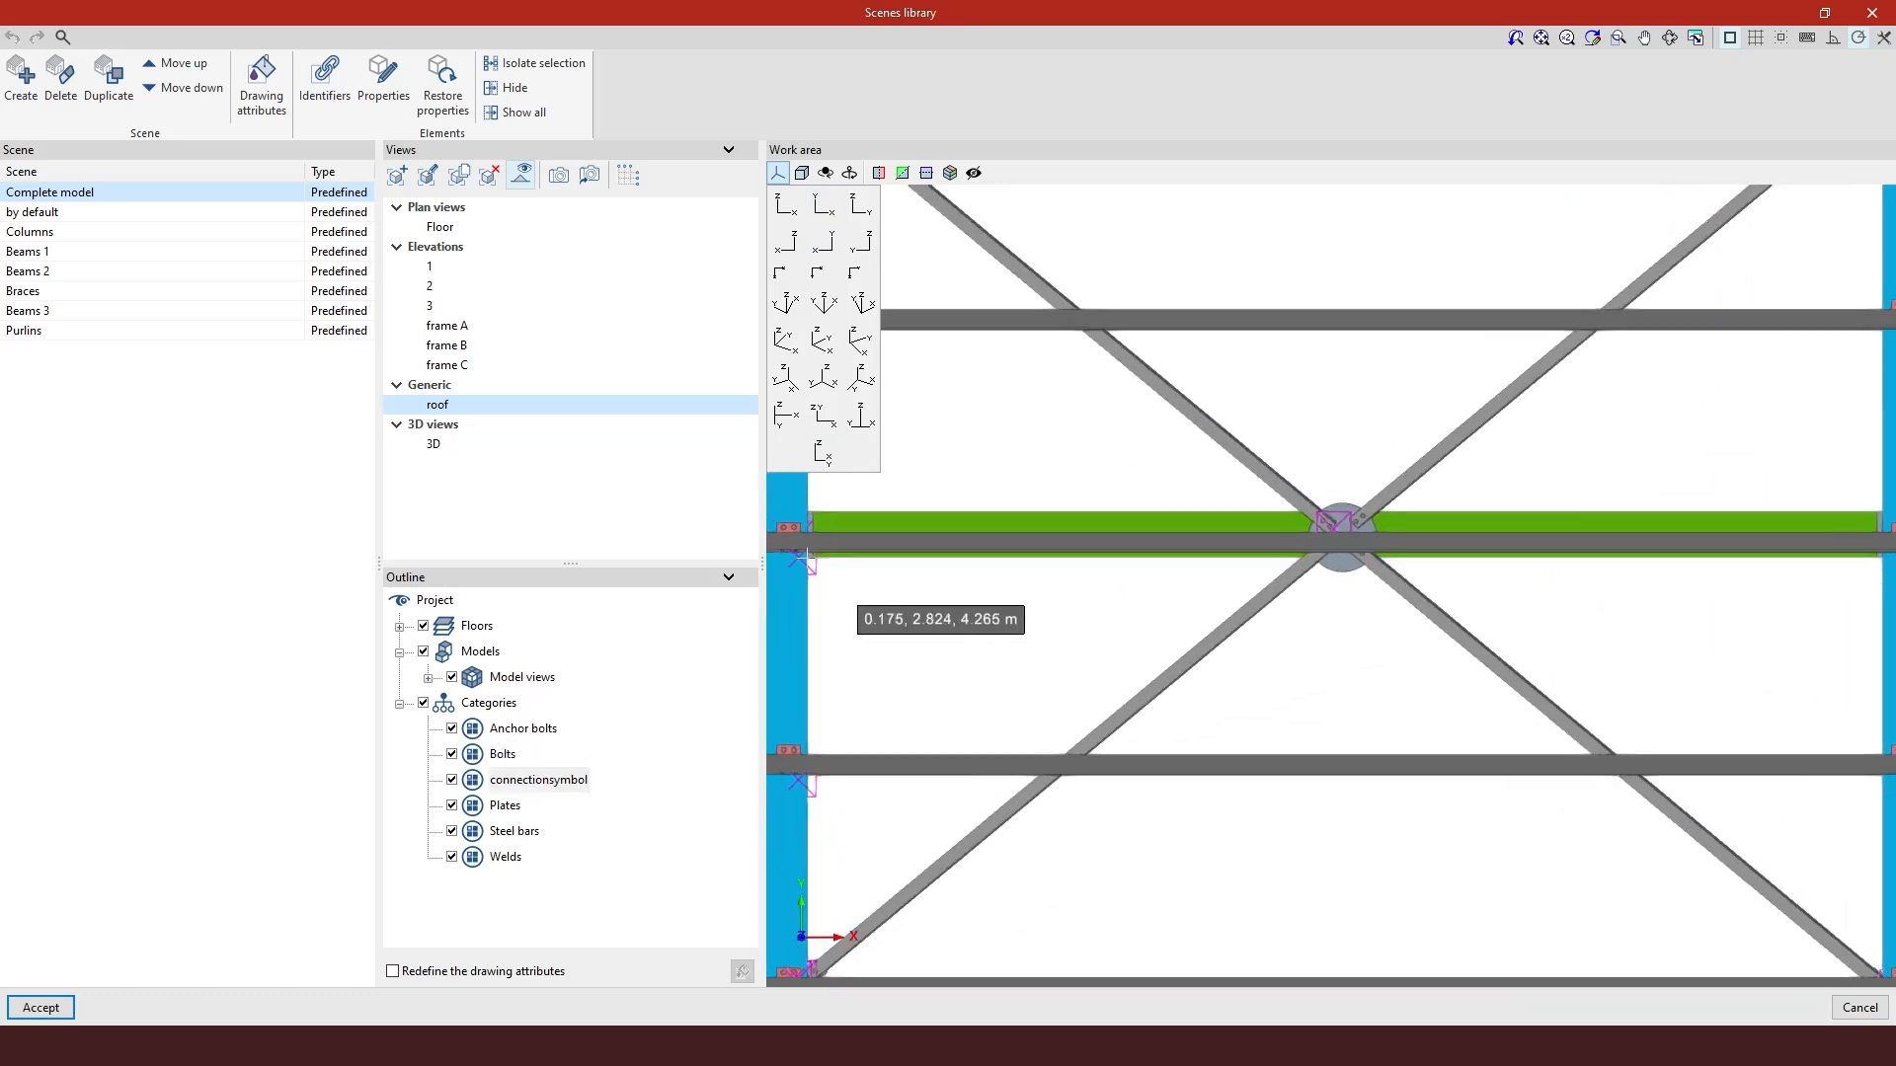
scroll(1007, 589, down, 4)
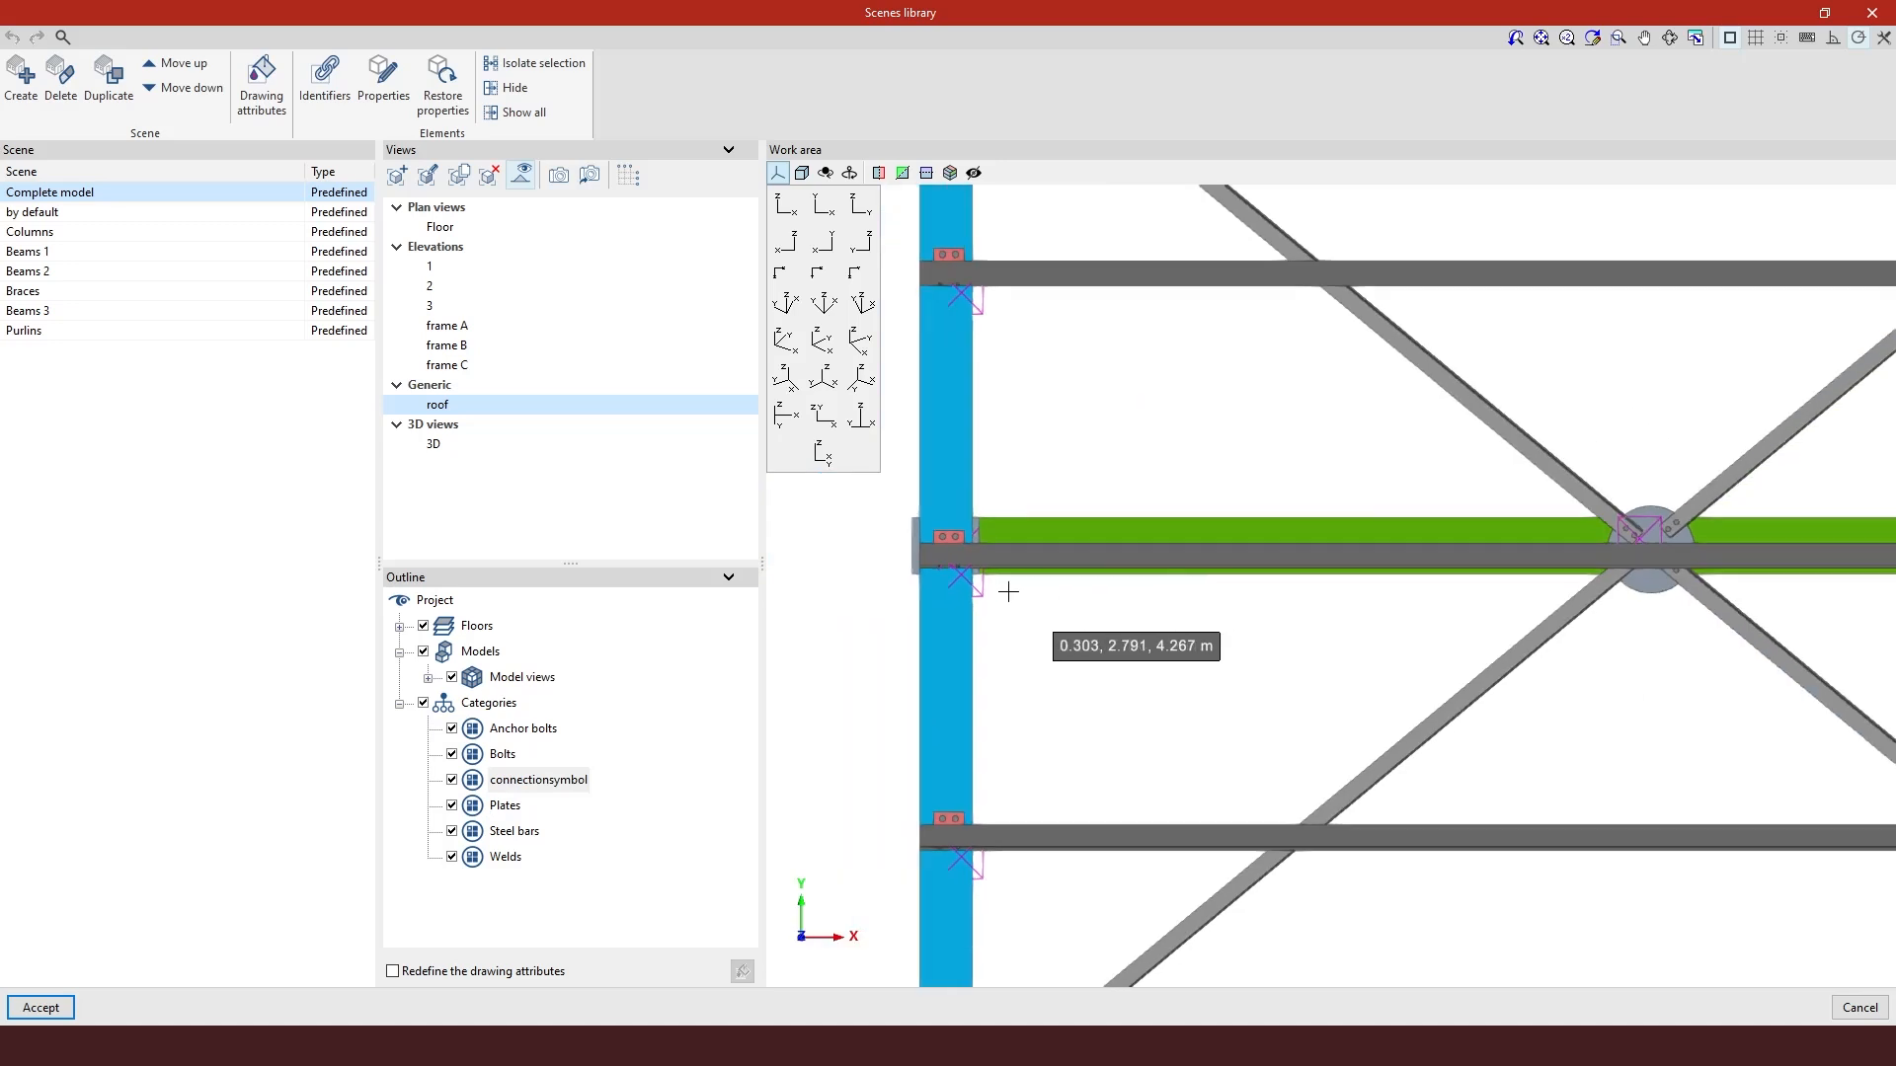
Examine the connection symbols at the column joints in the roof view and accept the scenes library.
scroll(986, 588, up, 5)
scroll(962, 574, up, 3)
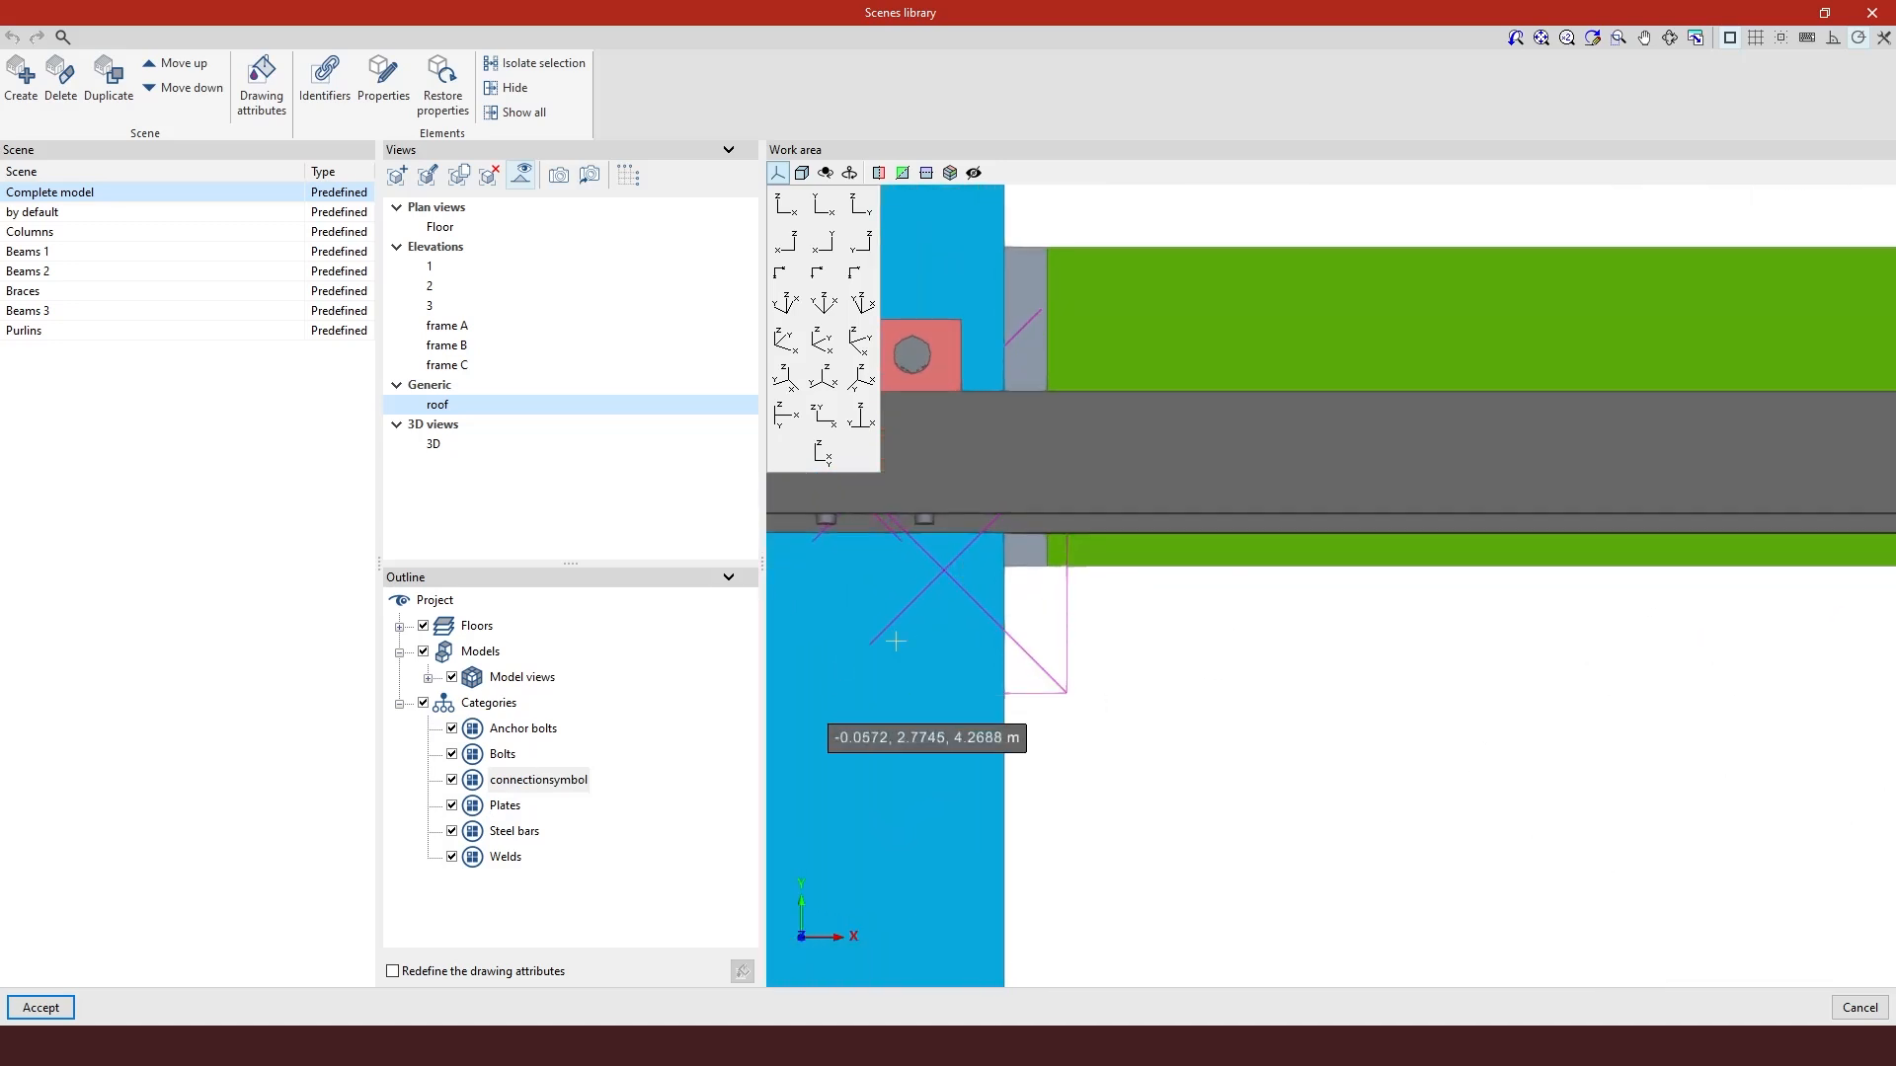
scroll(976, 615, down, 2)
scroll(976, 615, down, 4)
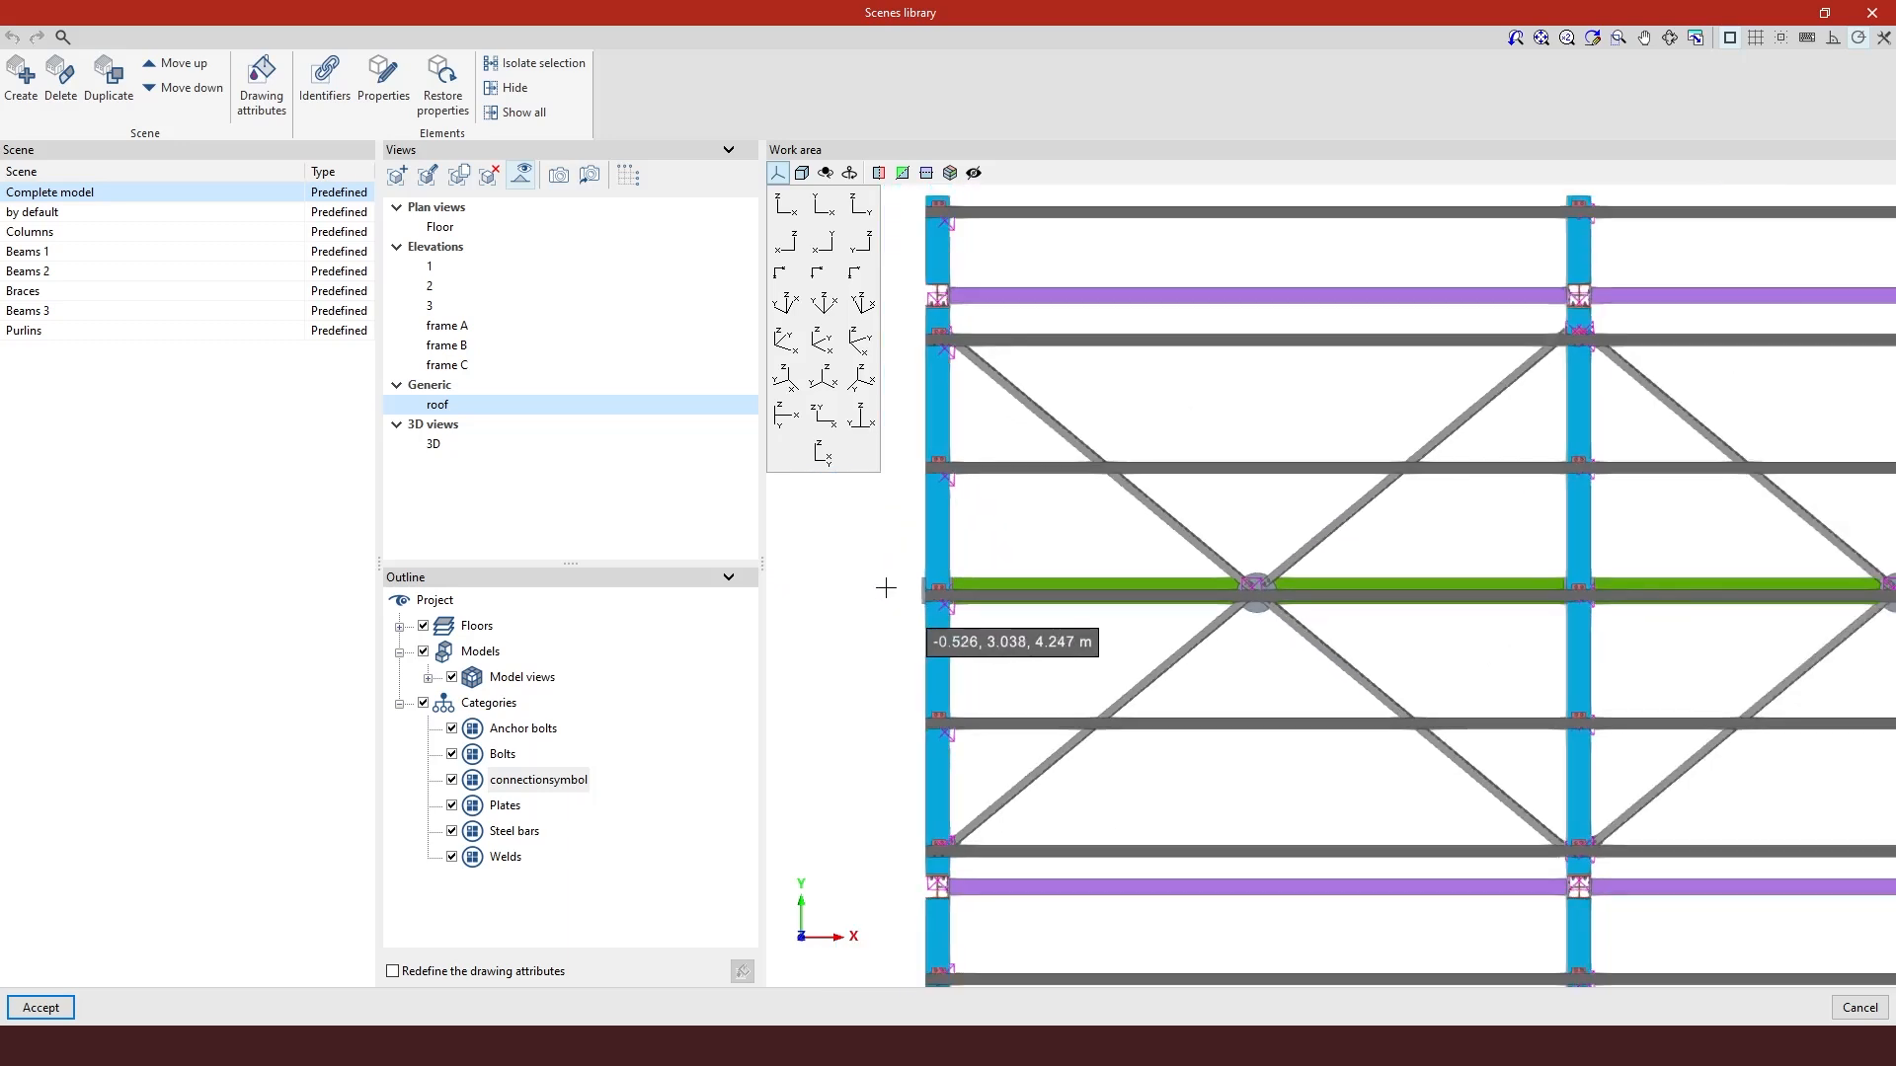
scroll(886, 588, down, 2)
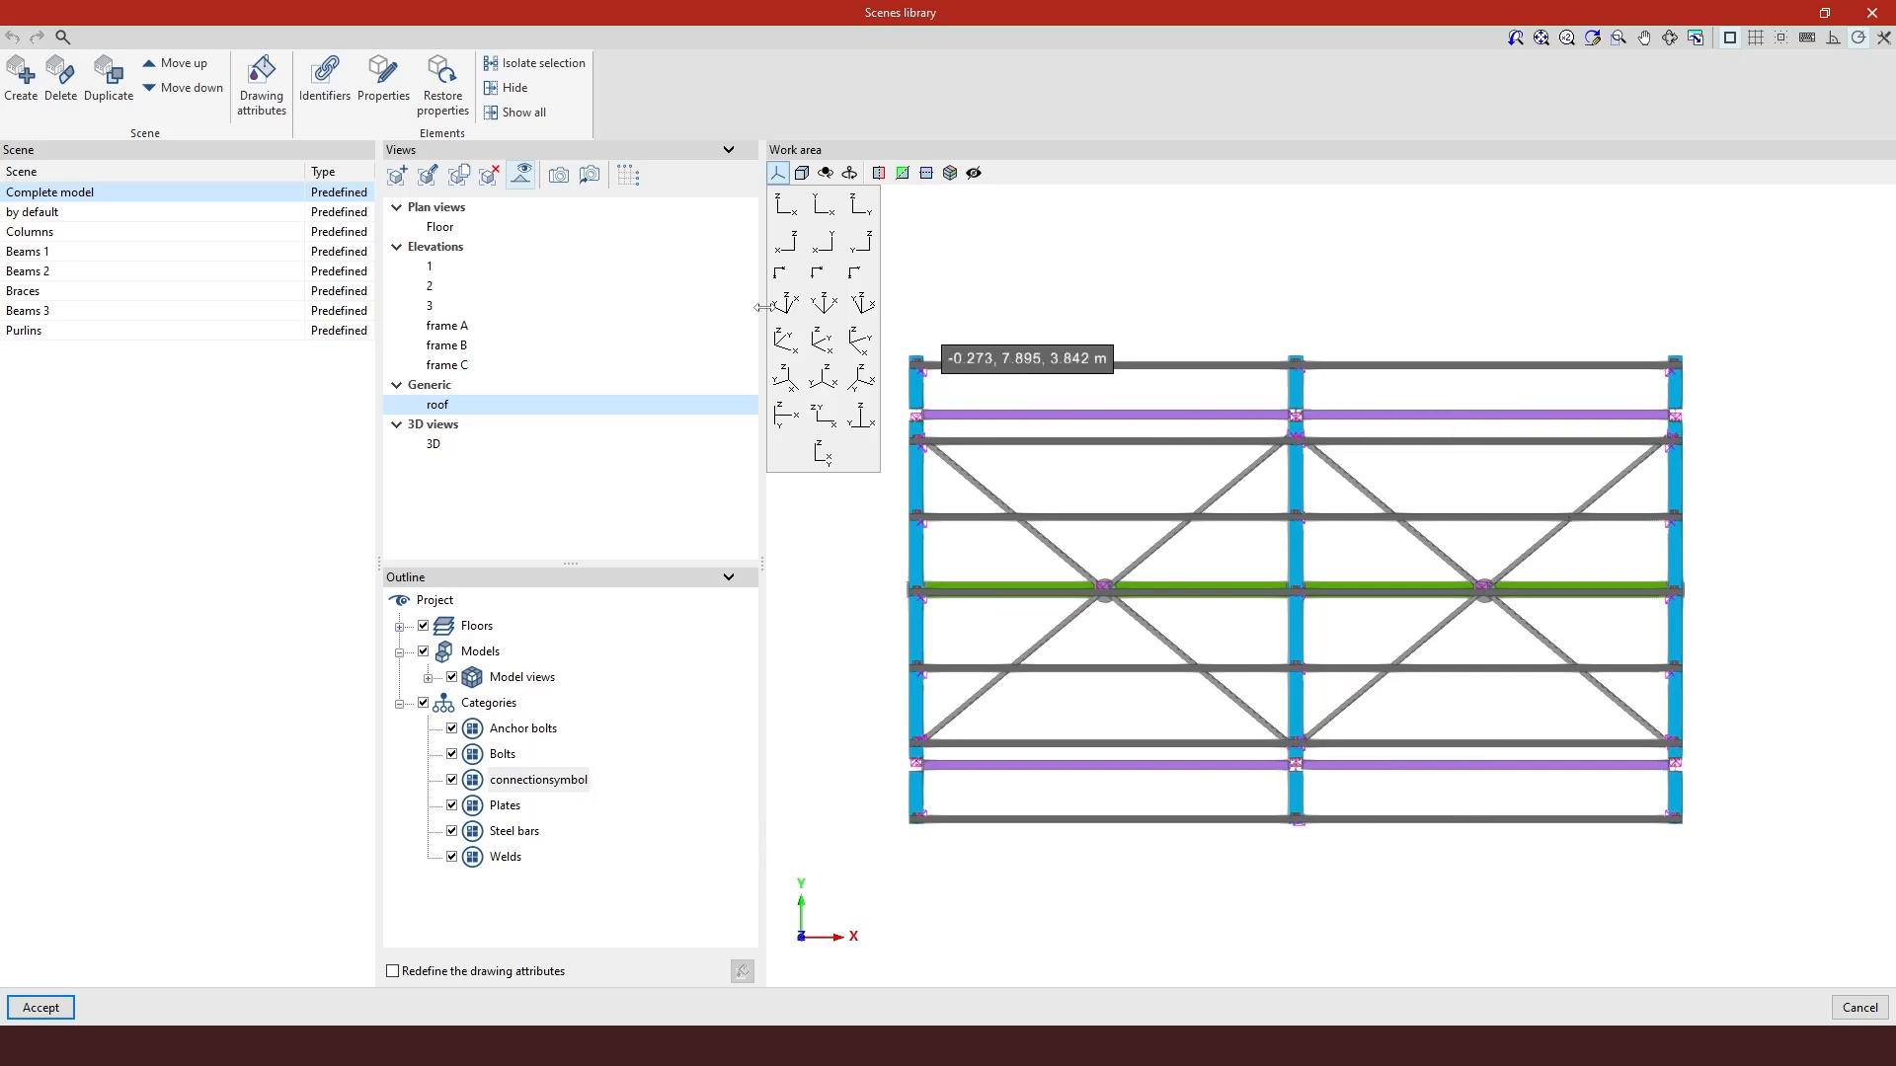
click(40, 1009)
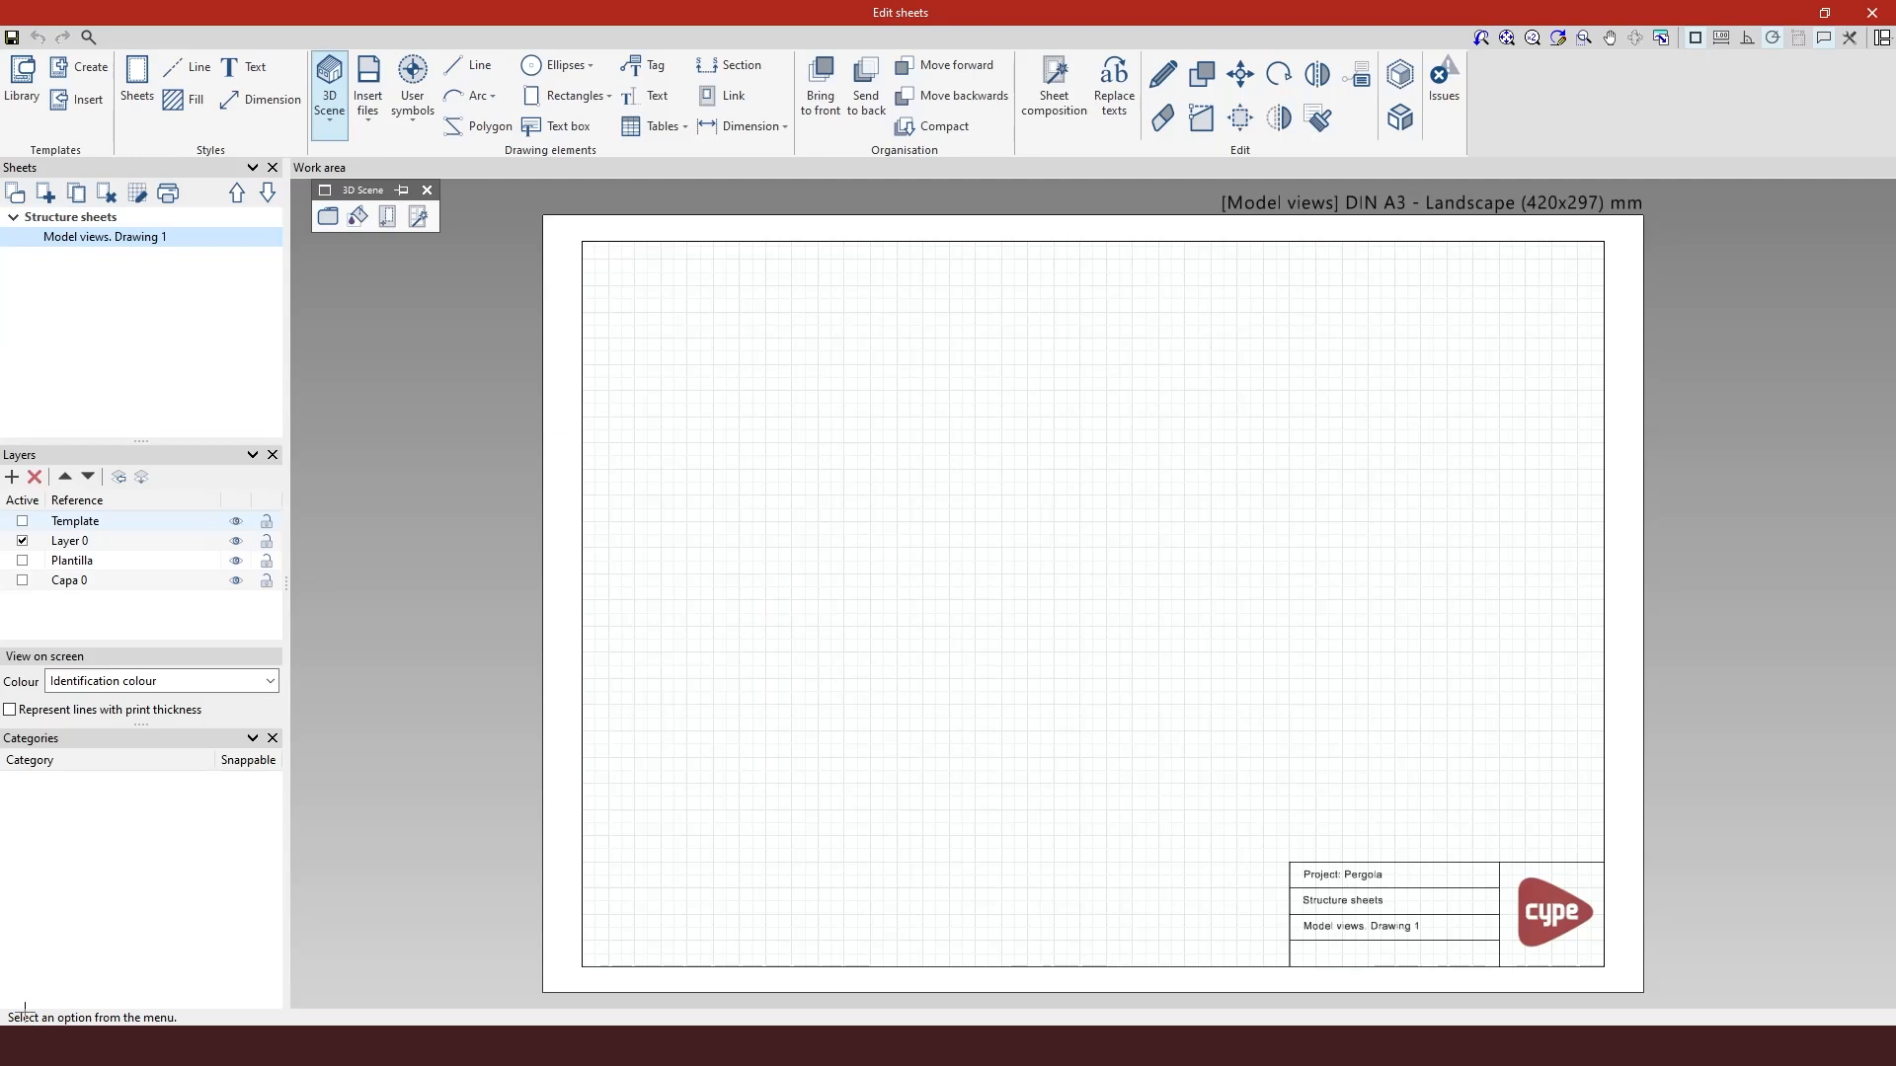
Insert a 3D scene frame across the central area of the A3 sheet, showing the complete model's roof view.
click(385, 221)
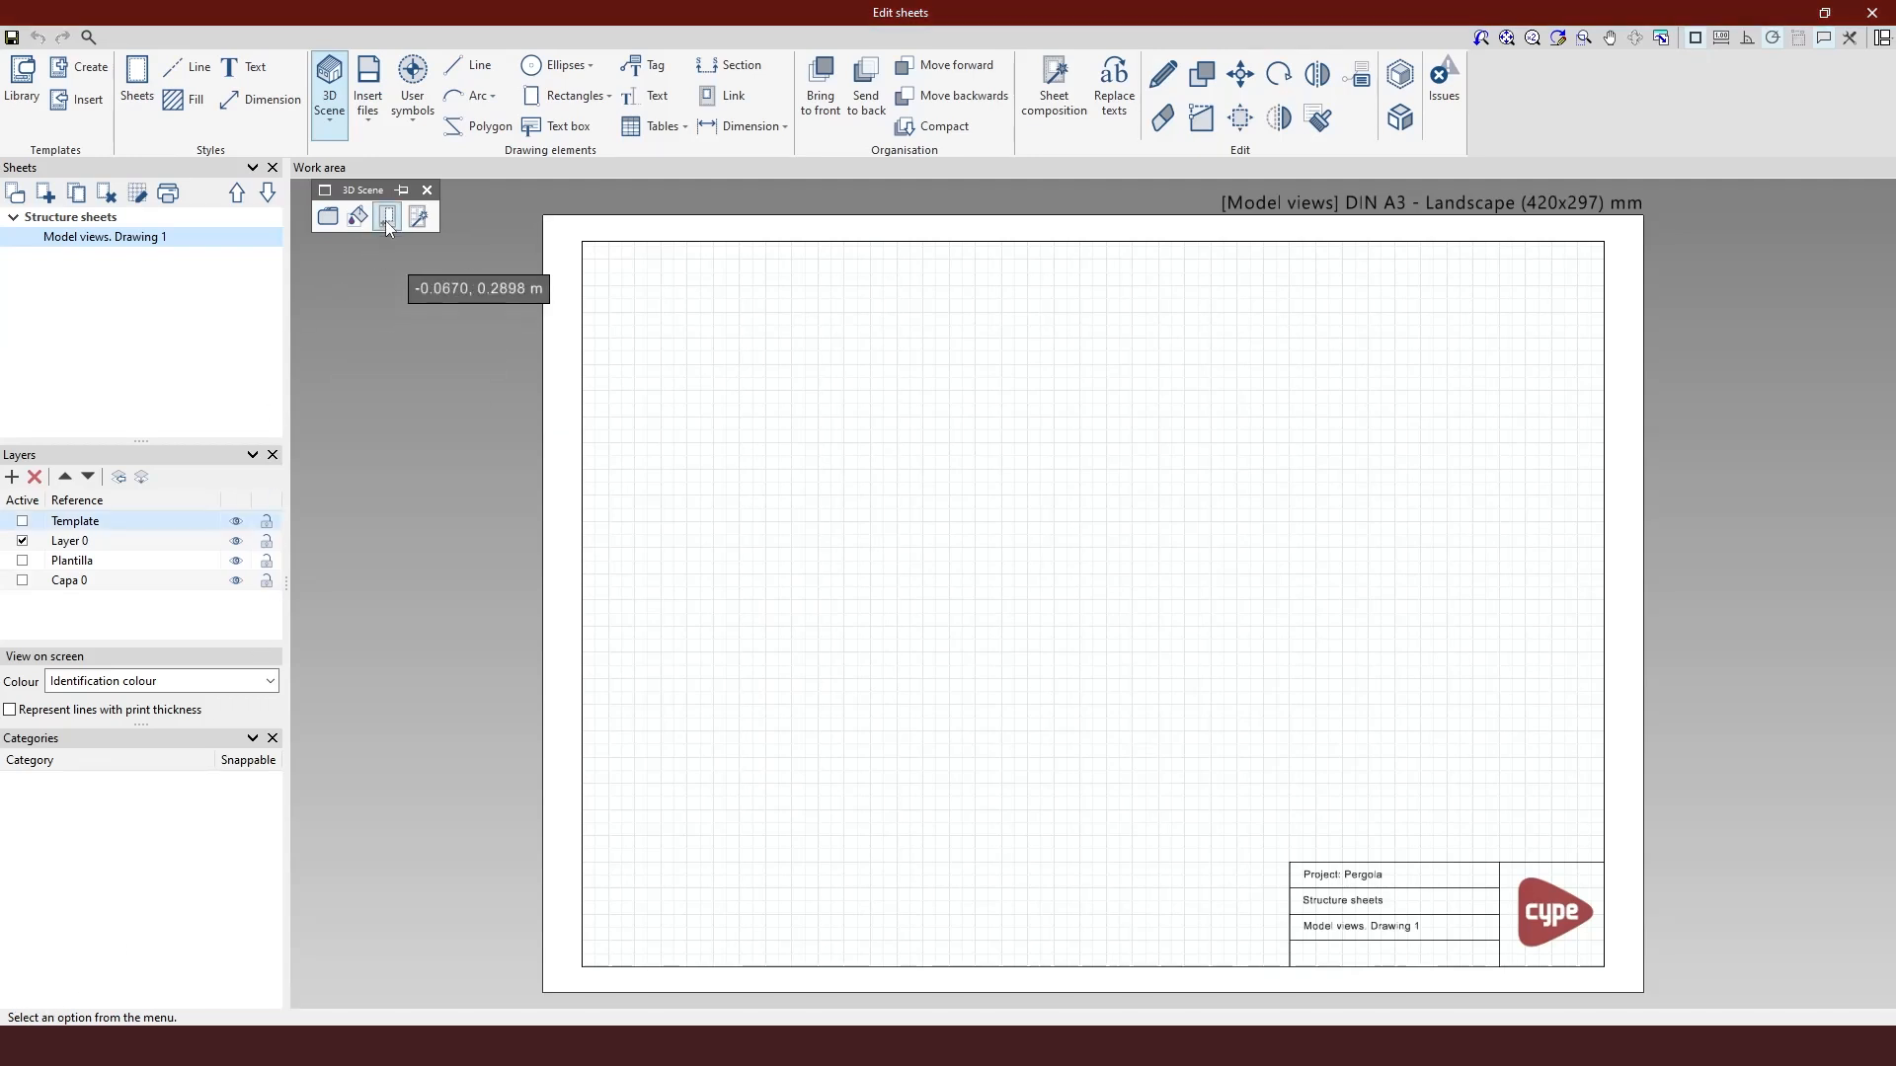
click(700, 333)
click(1481, 817)
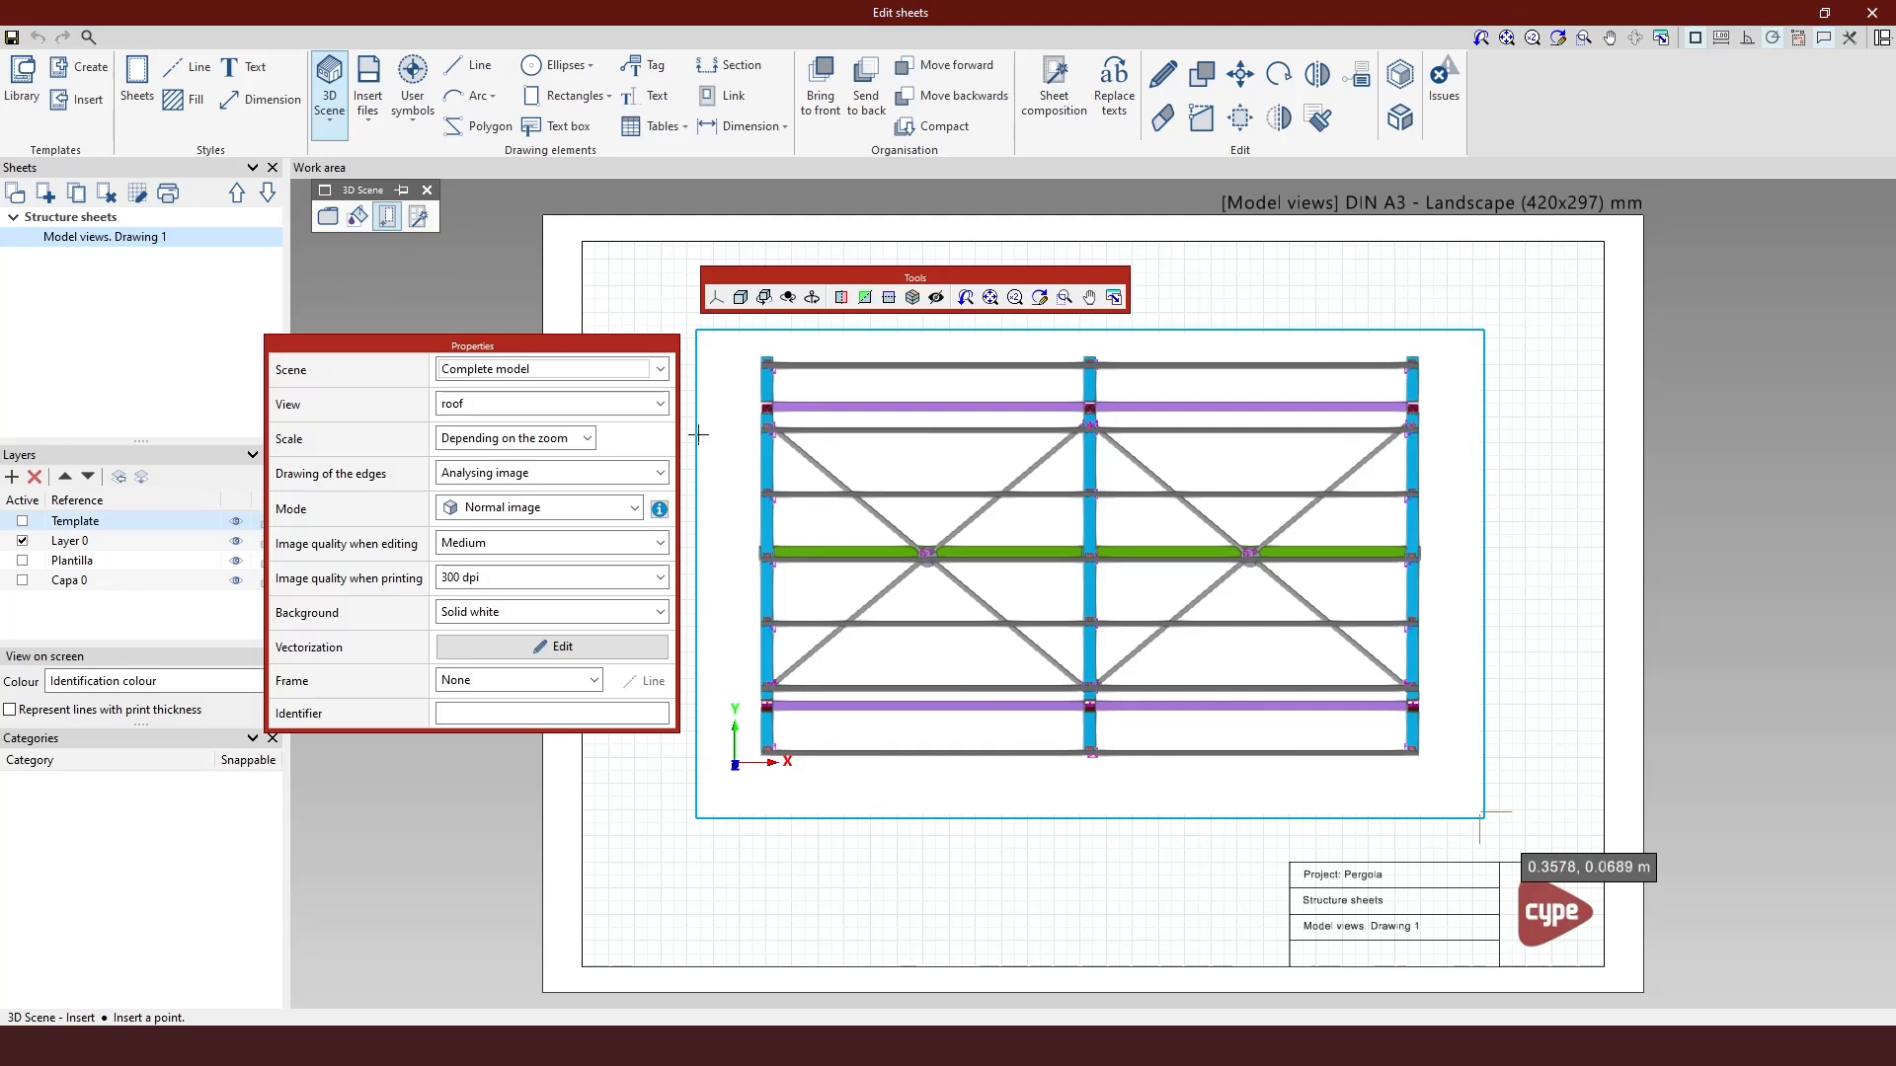
Scale the roof view by scale divider, trying 1:70 and settling on 1:50, and place the scene on the sheet.
click(586, 438)
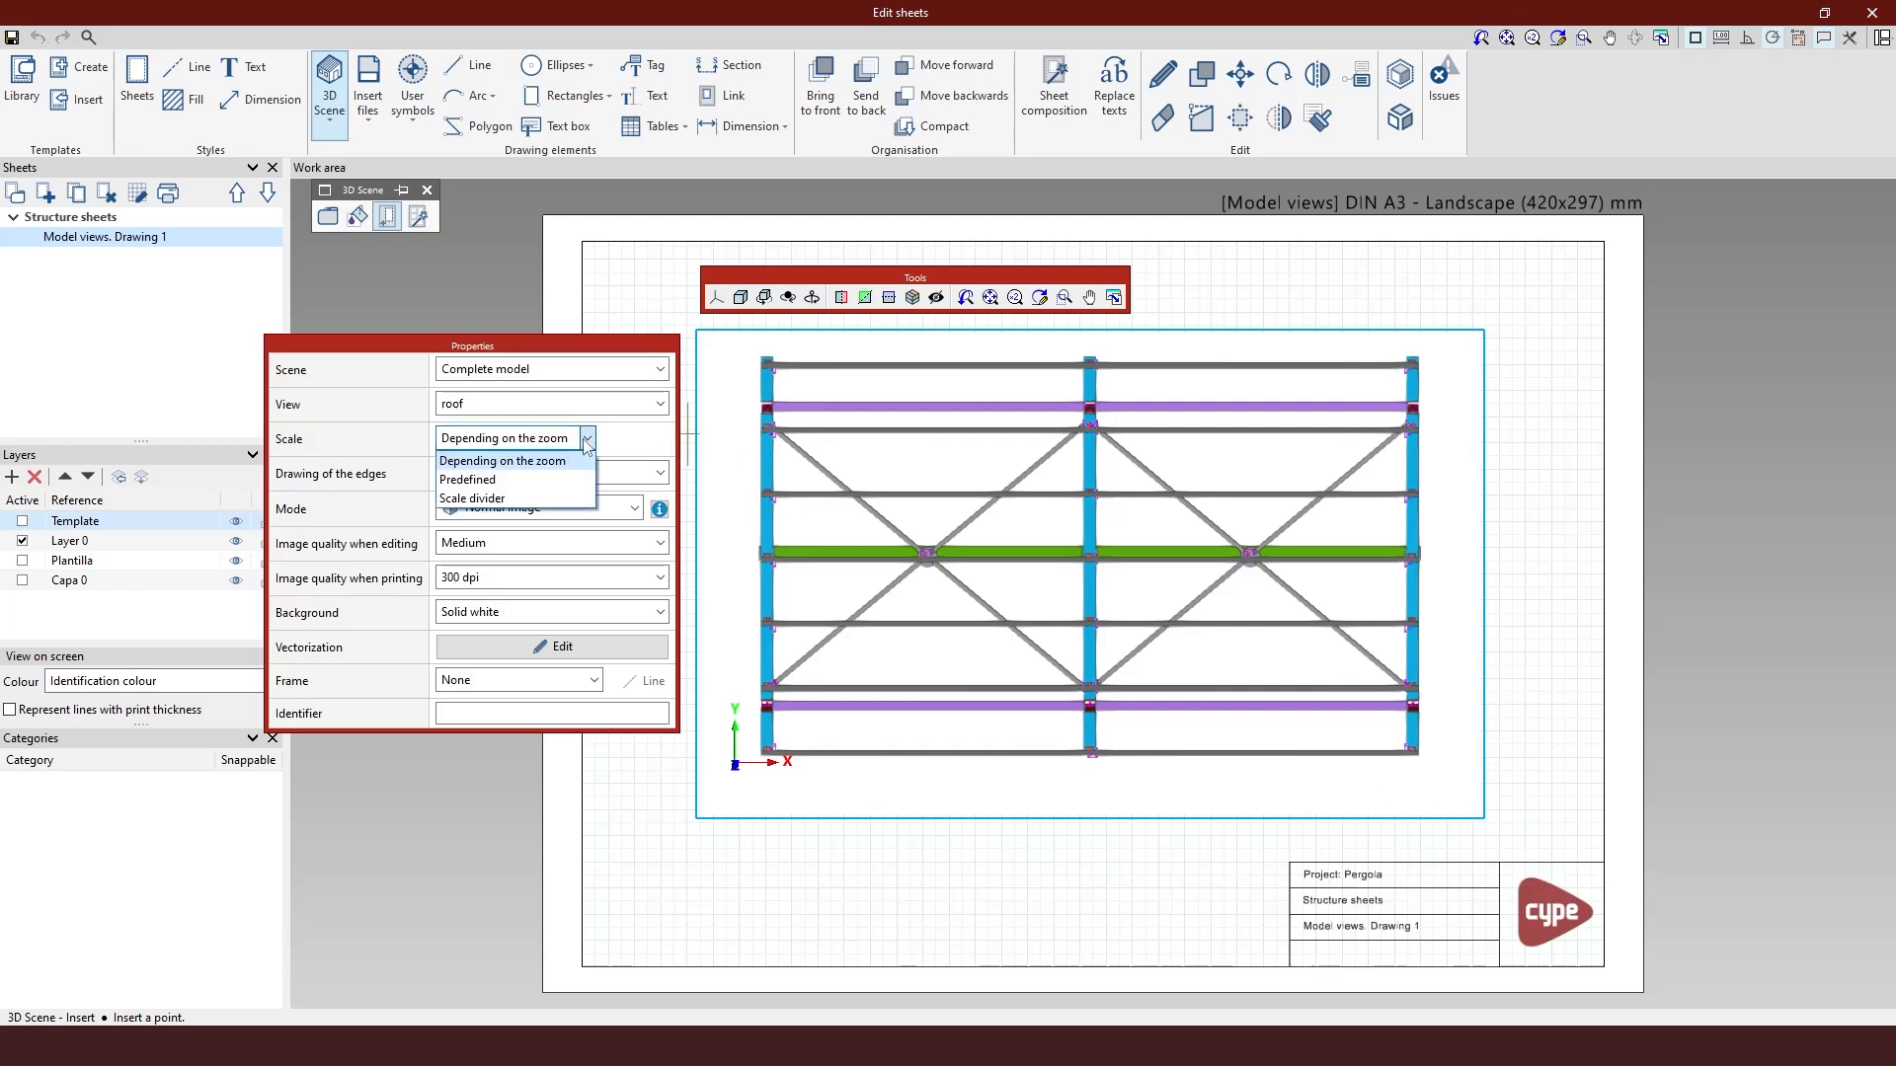
click(558, 499)
key(Tab)
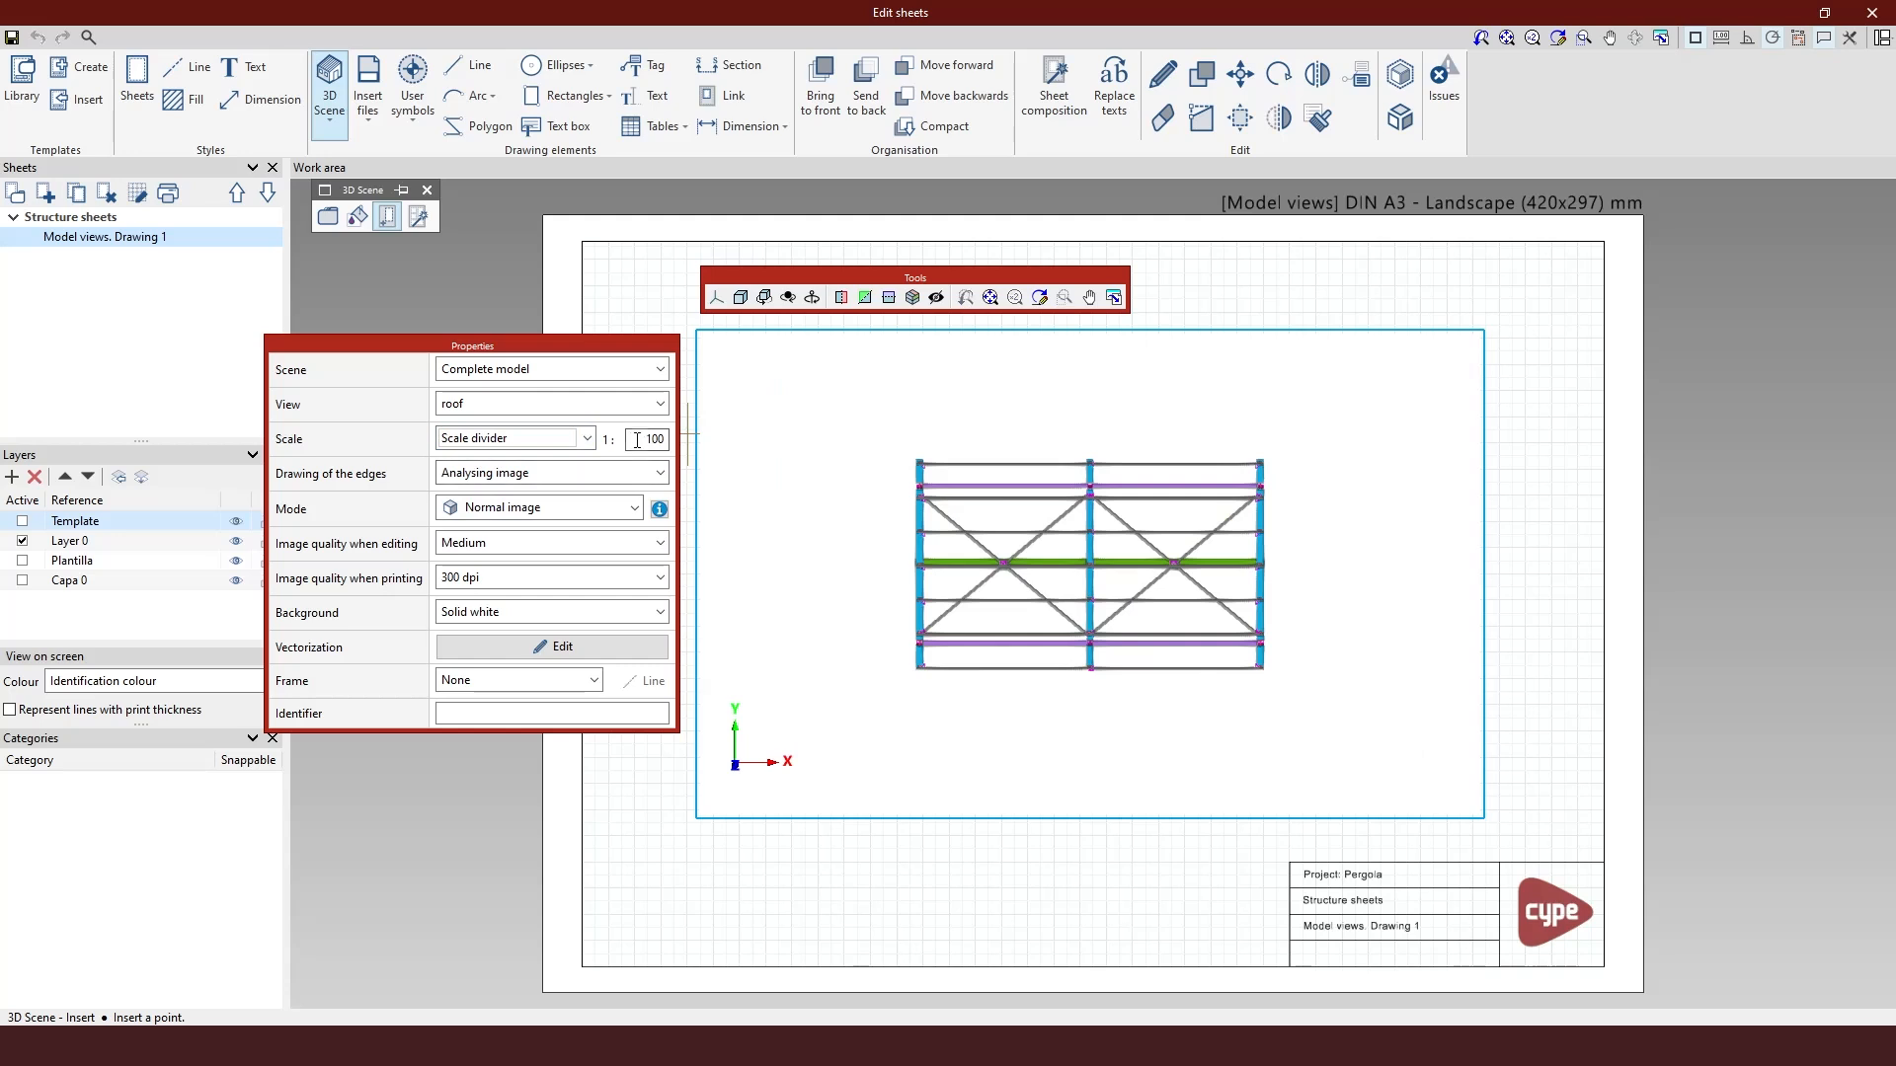
text(70)
key(Tab)
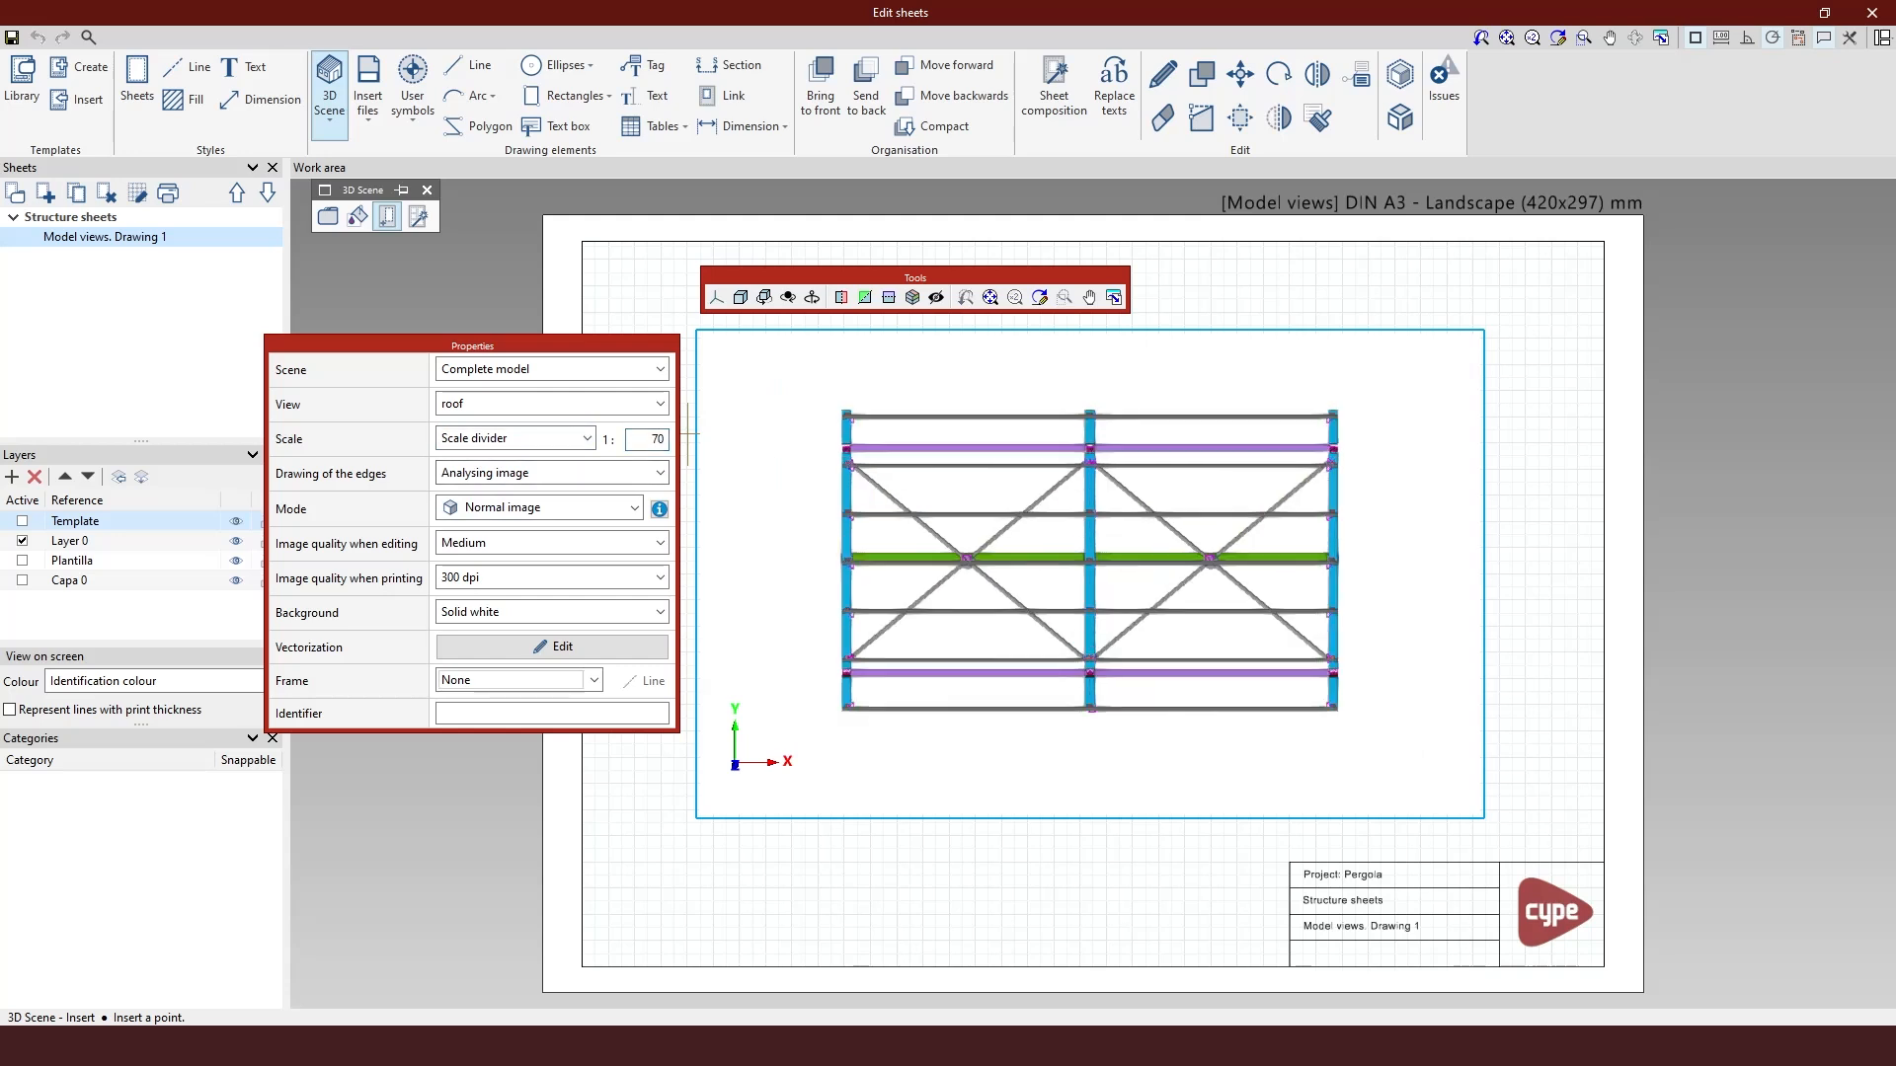
double_click(645, 447)
text(6)
key(Tab)
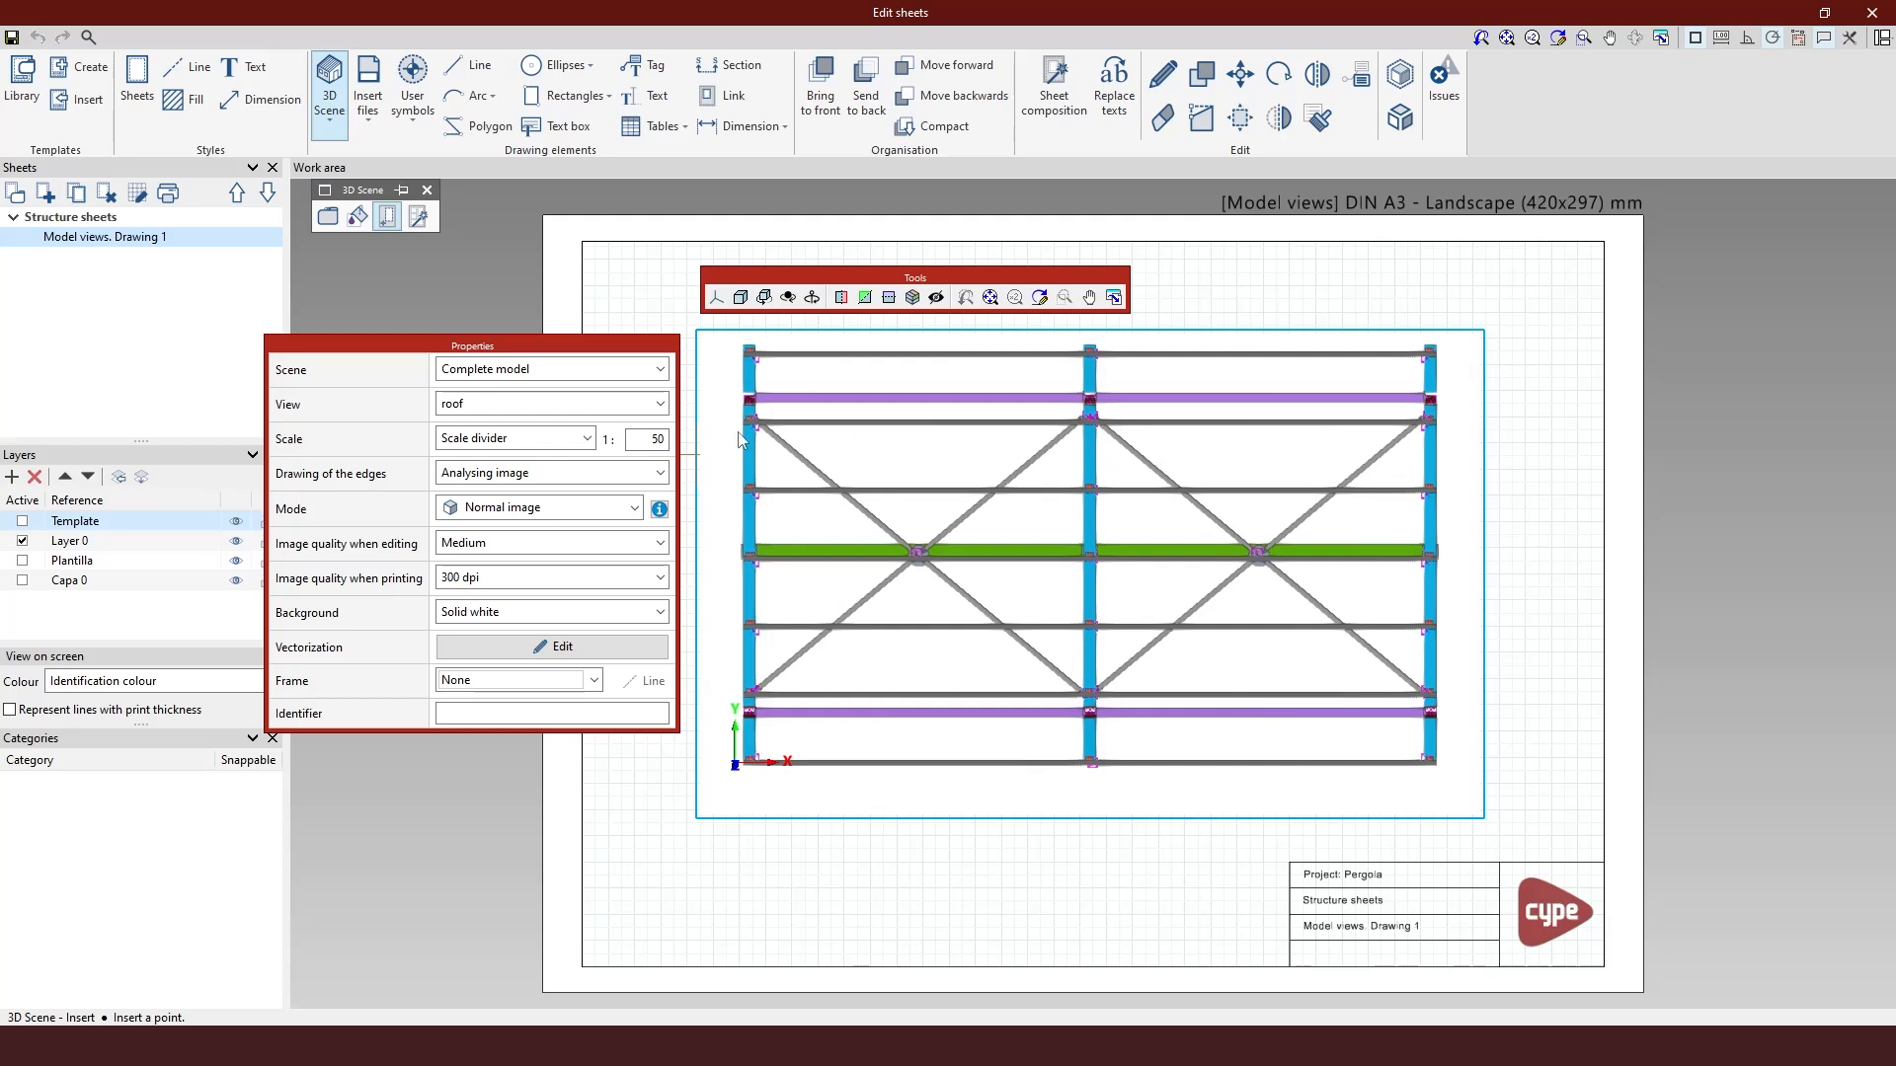
click(1477, 287)
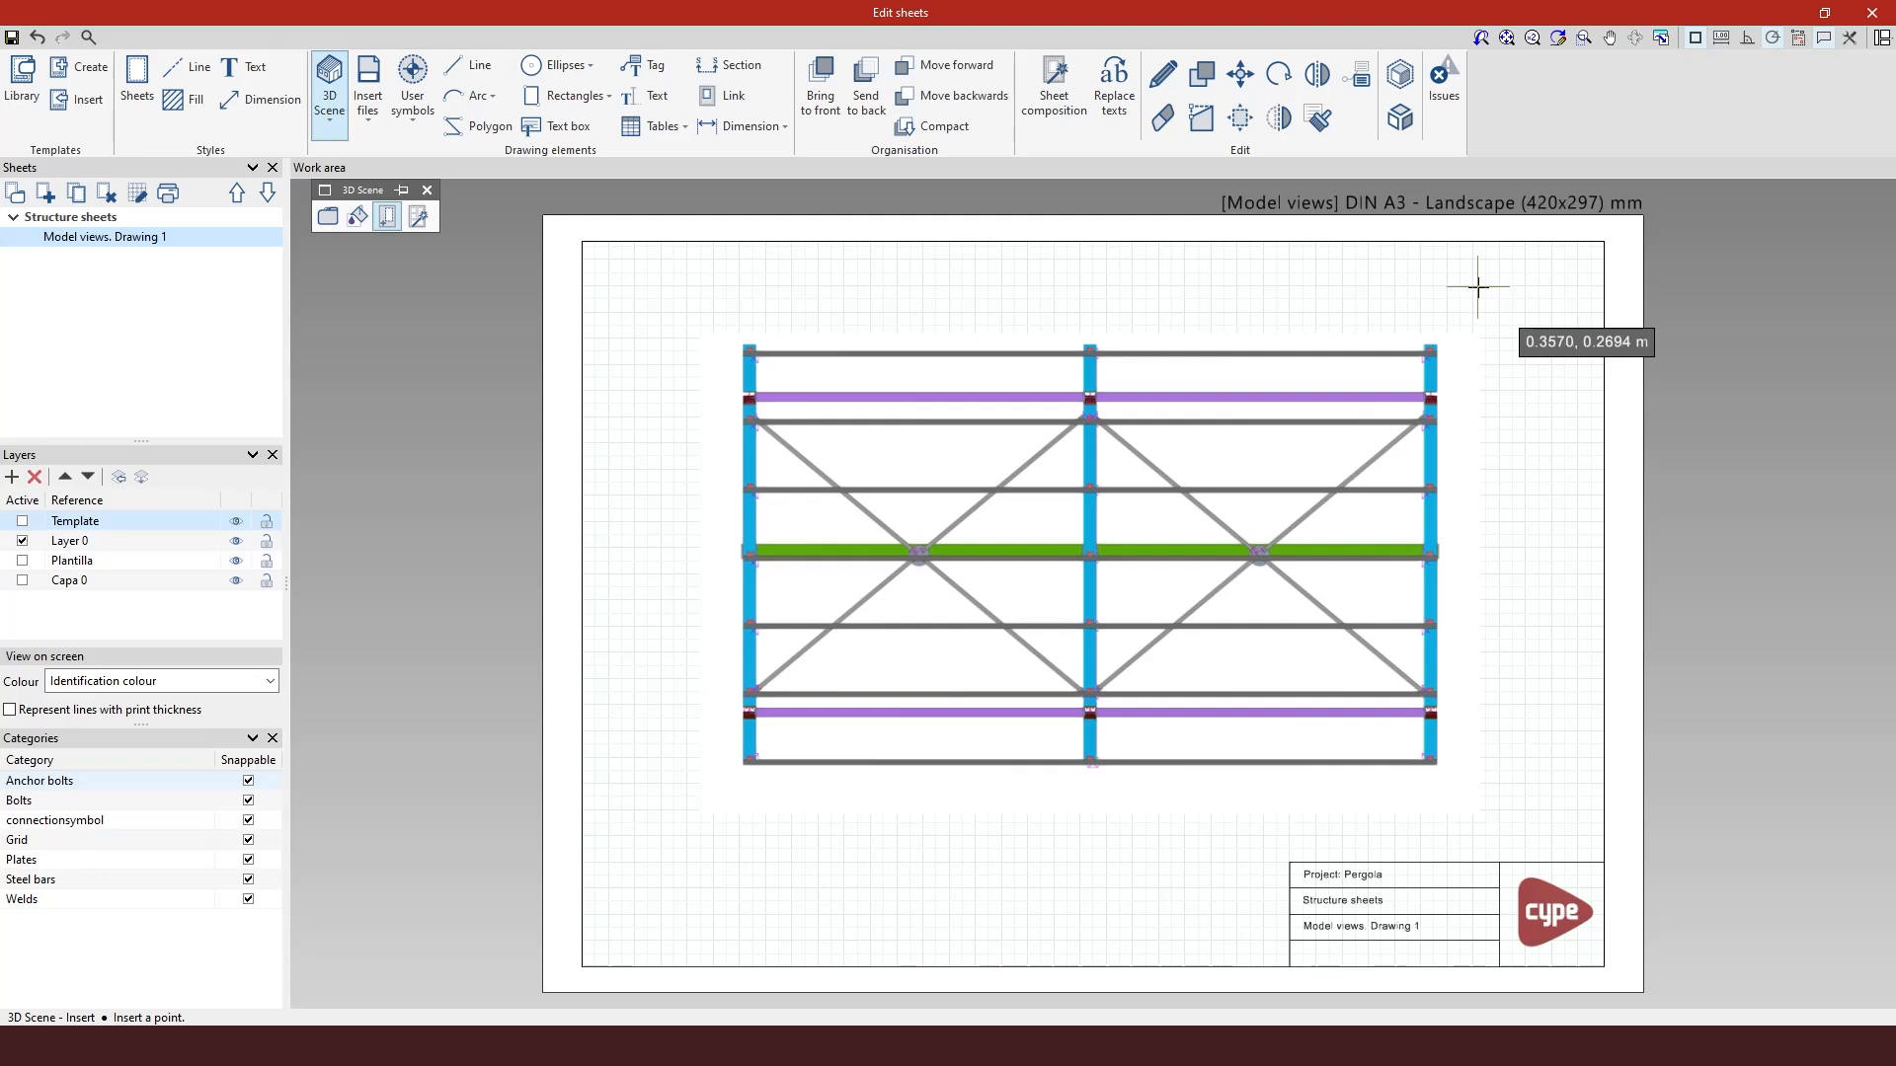
Disable snapping for Anchor bolts, Bolts, Grid, Plates, Steel bars and Welds, keeping only connectionsymbol snappable.
scroll(1172, 753, up, 1)
scroll(1172, 754, down, 1)
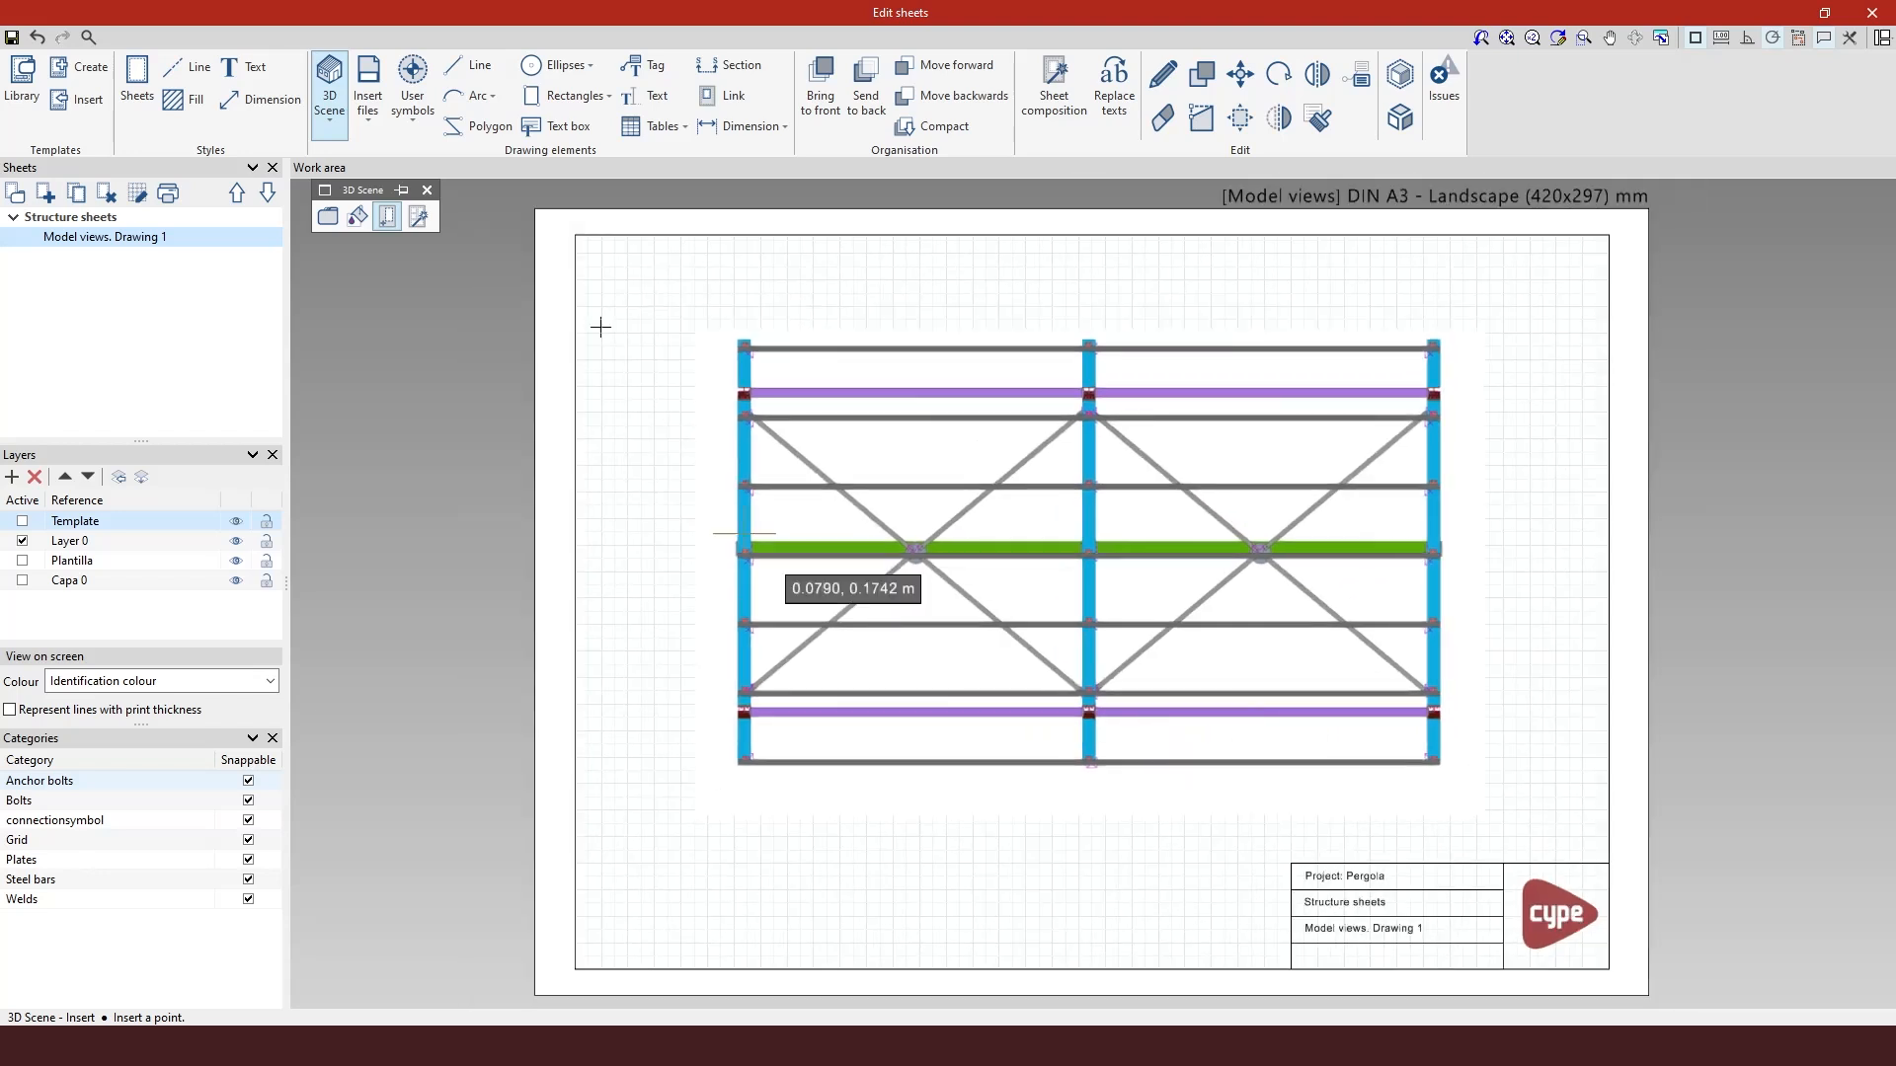
scroll(761, 360, up, 4)
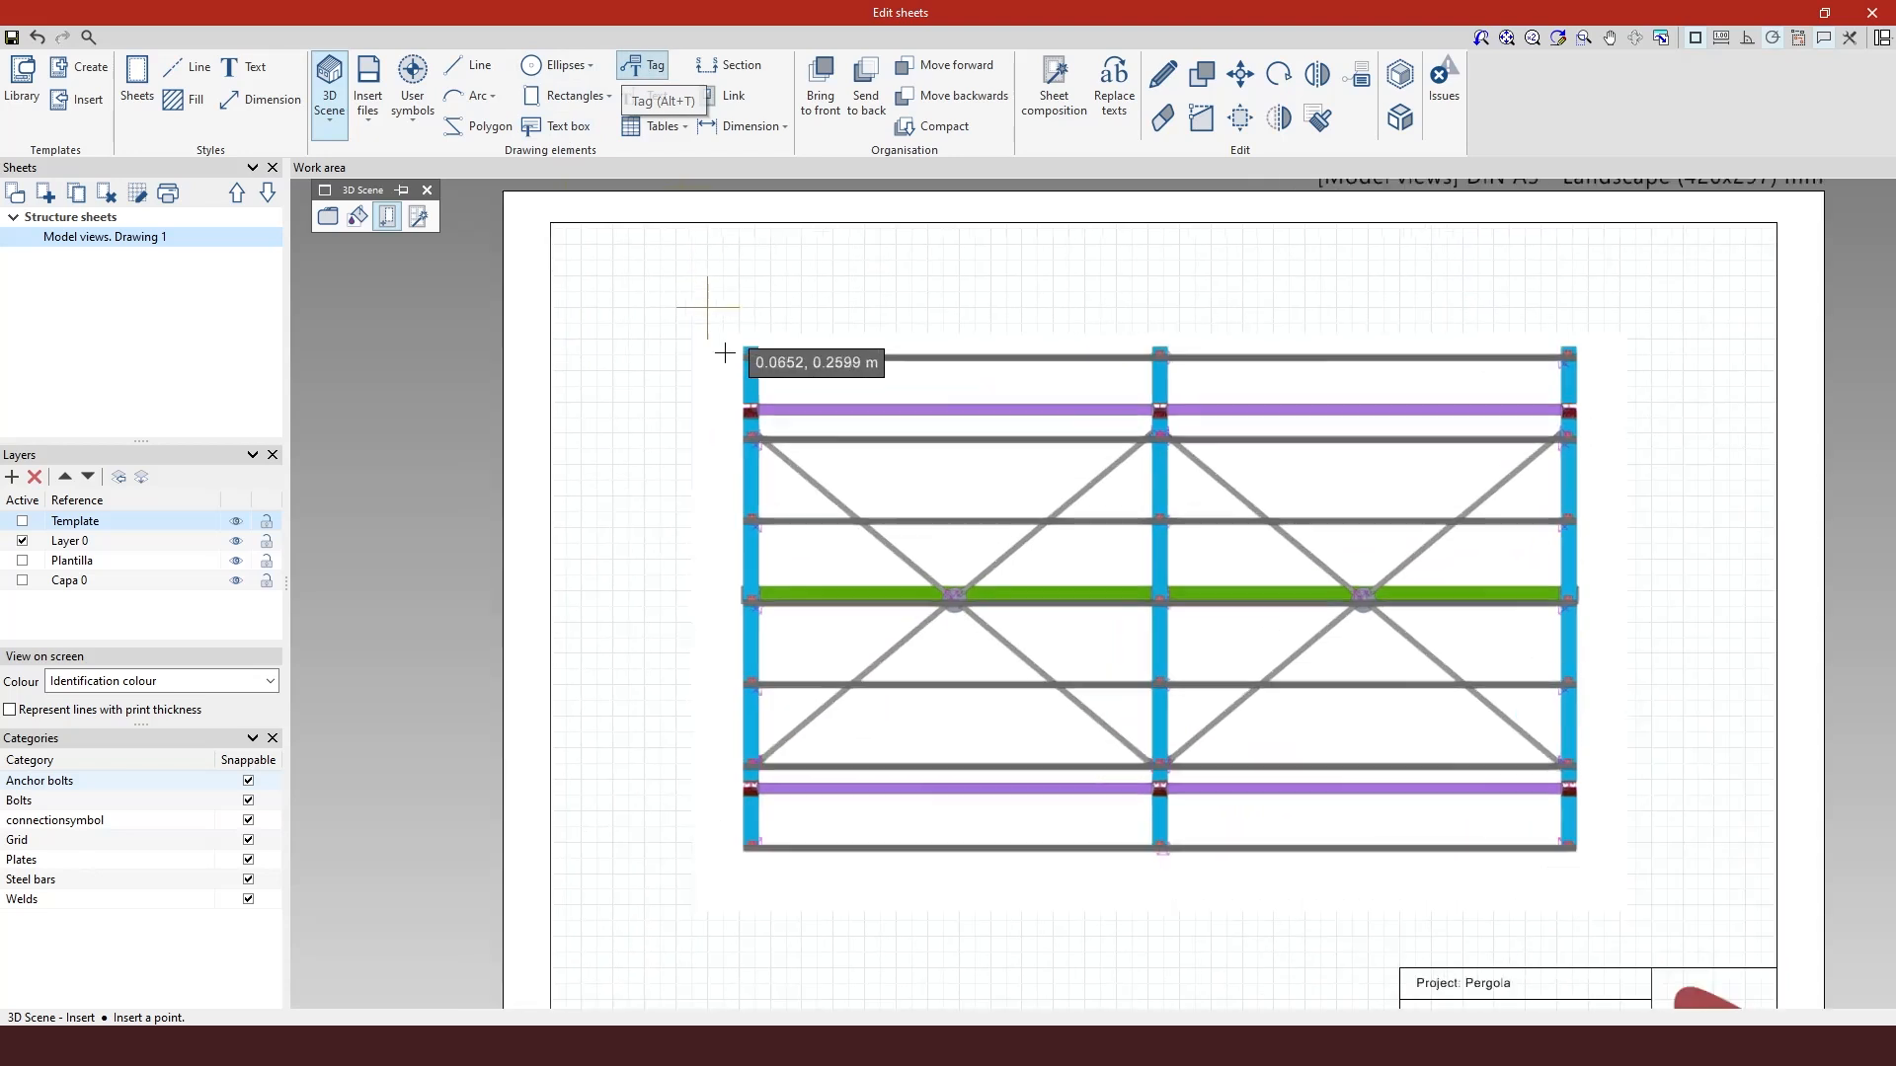
scroll(770, 360, up, 1)
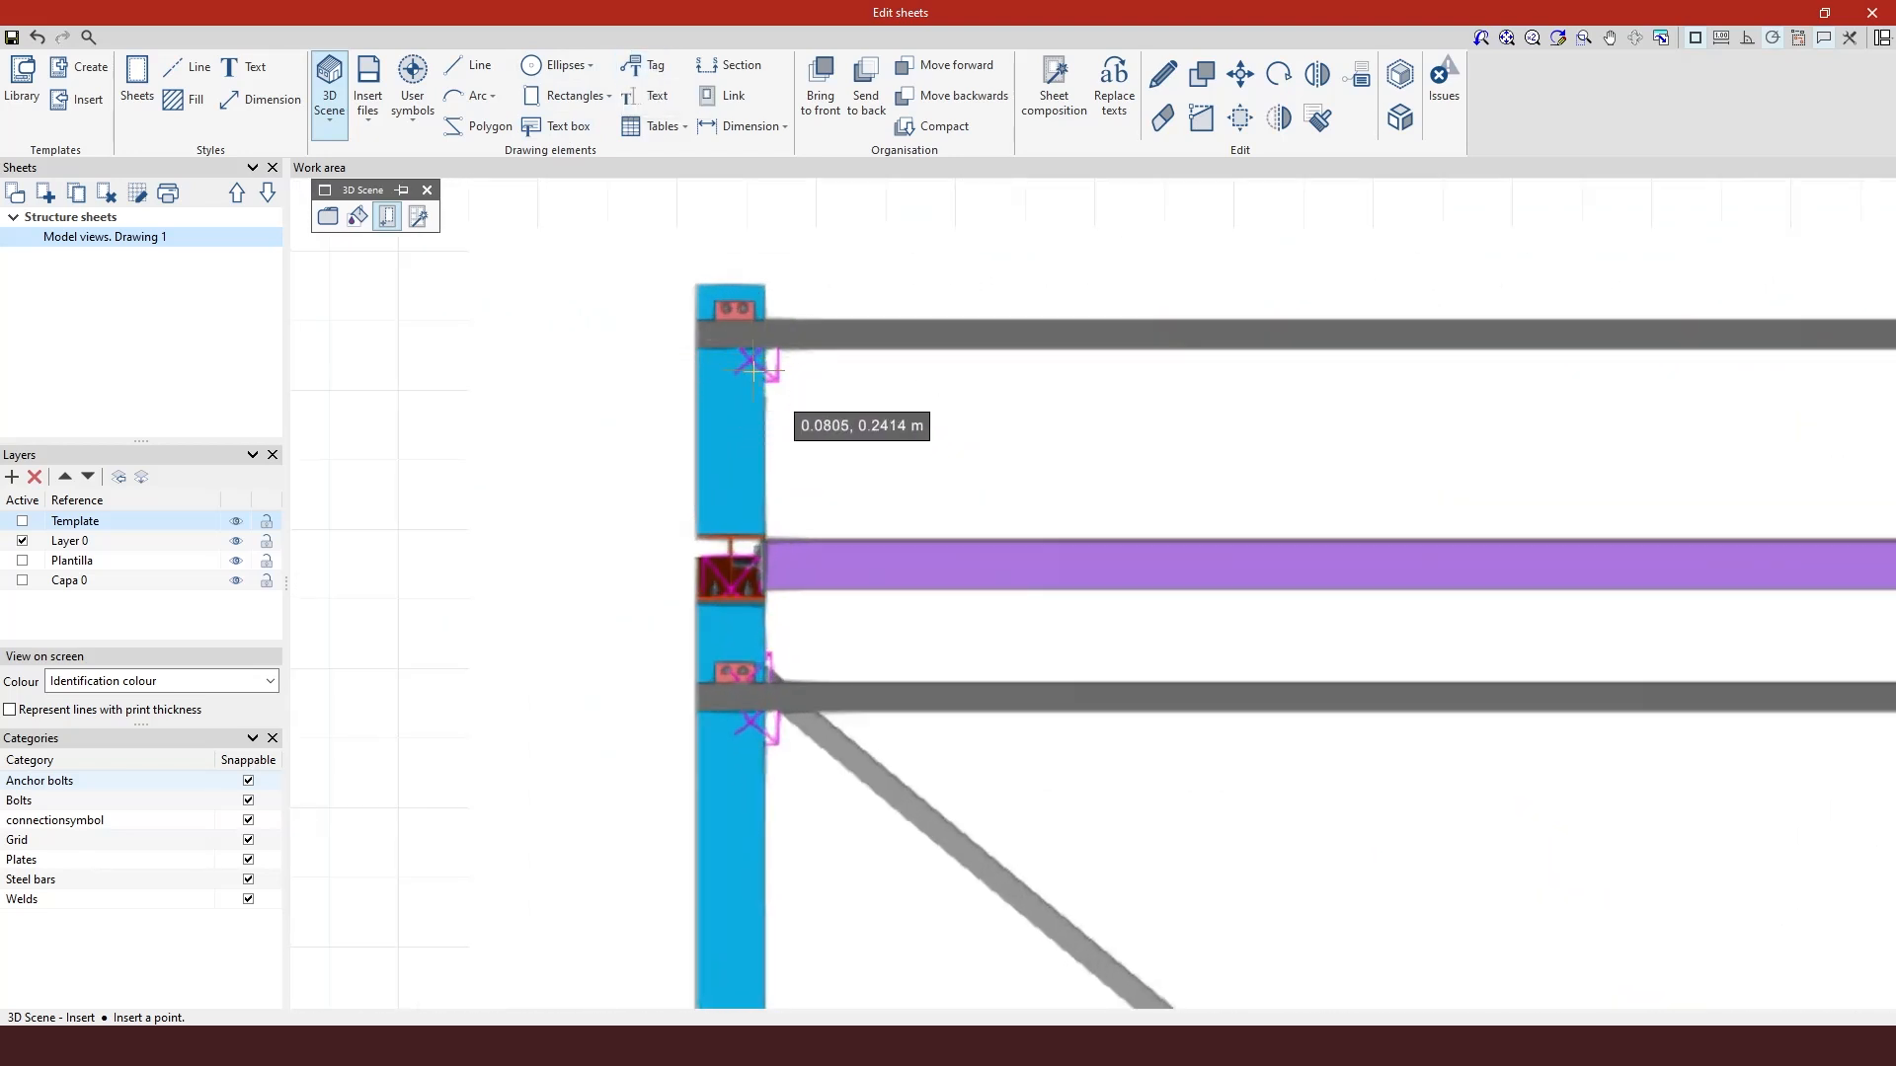
click(247, 780)
click(247, 800)
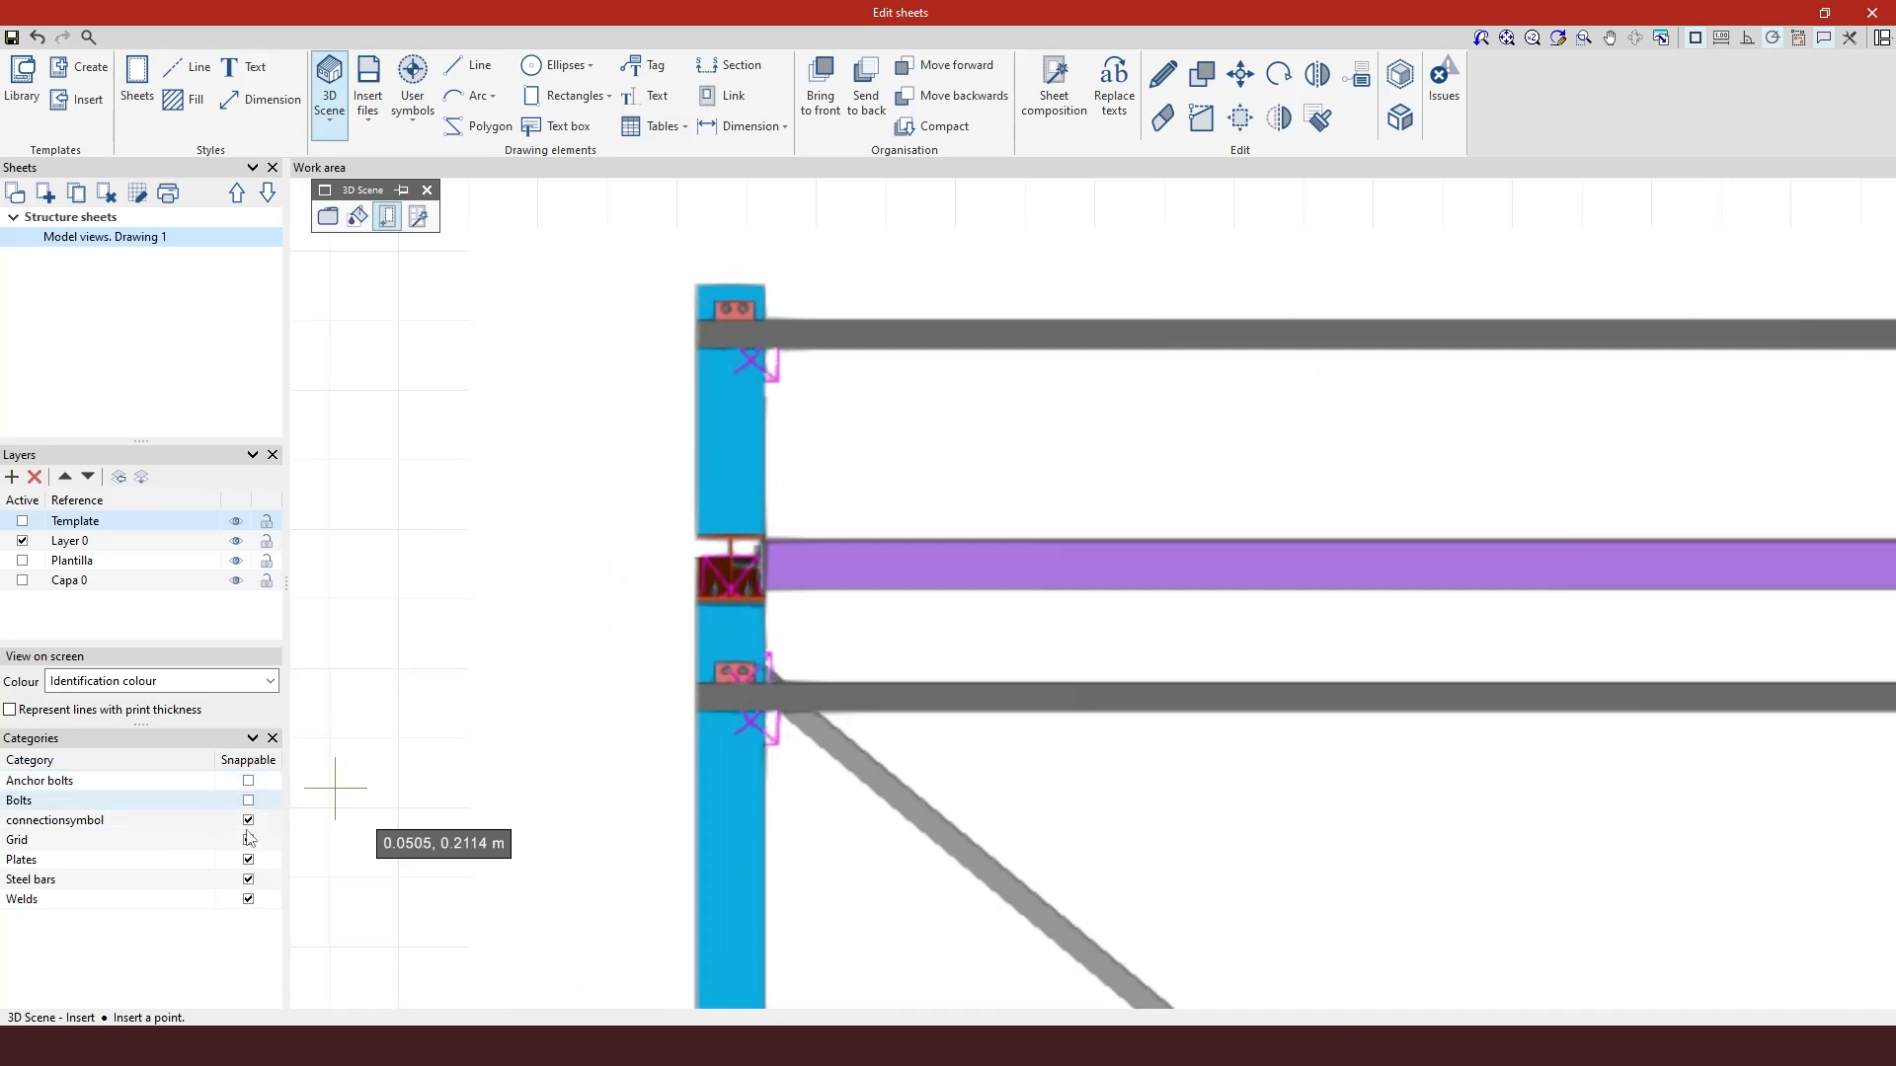
click(248, 840)
click(248, 859)
click(248, 878)
click(248, 899)
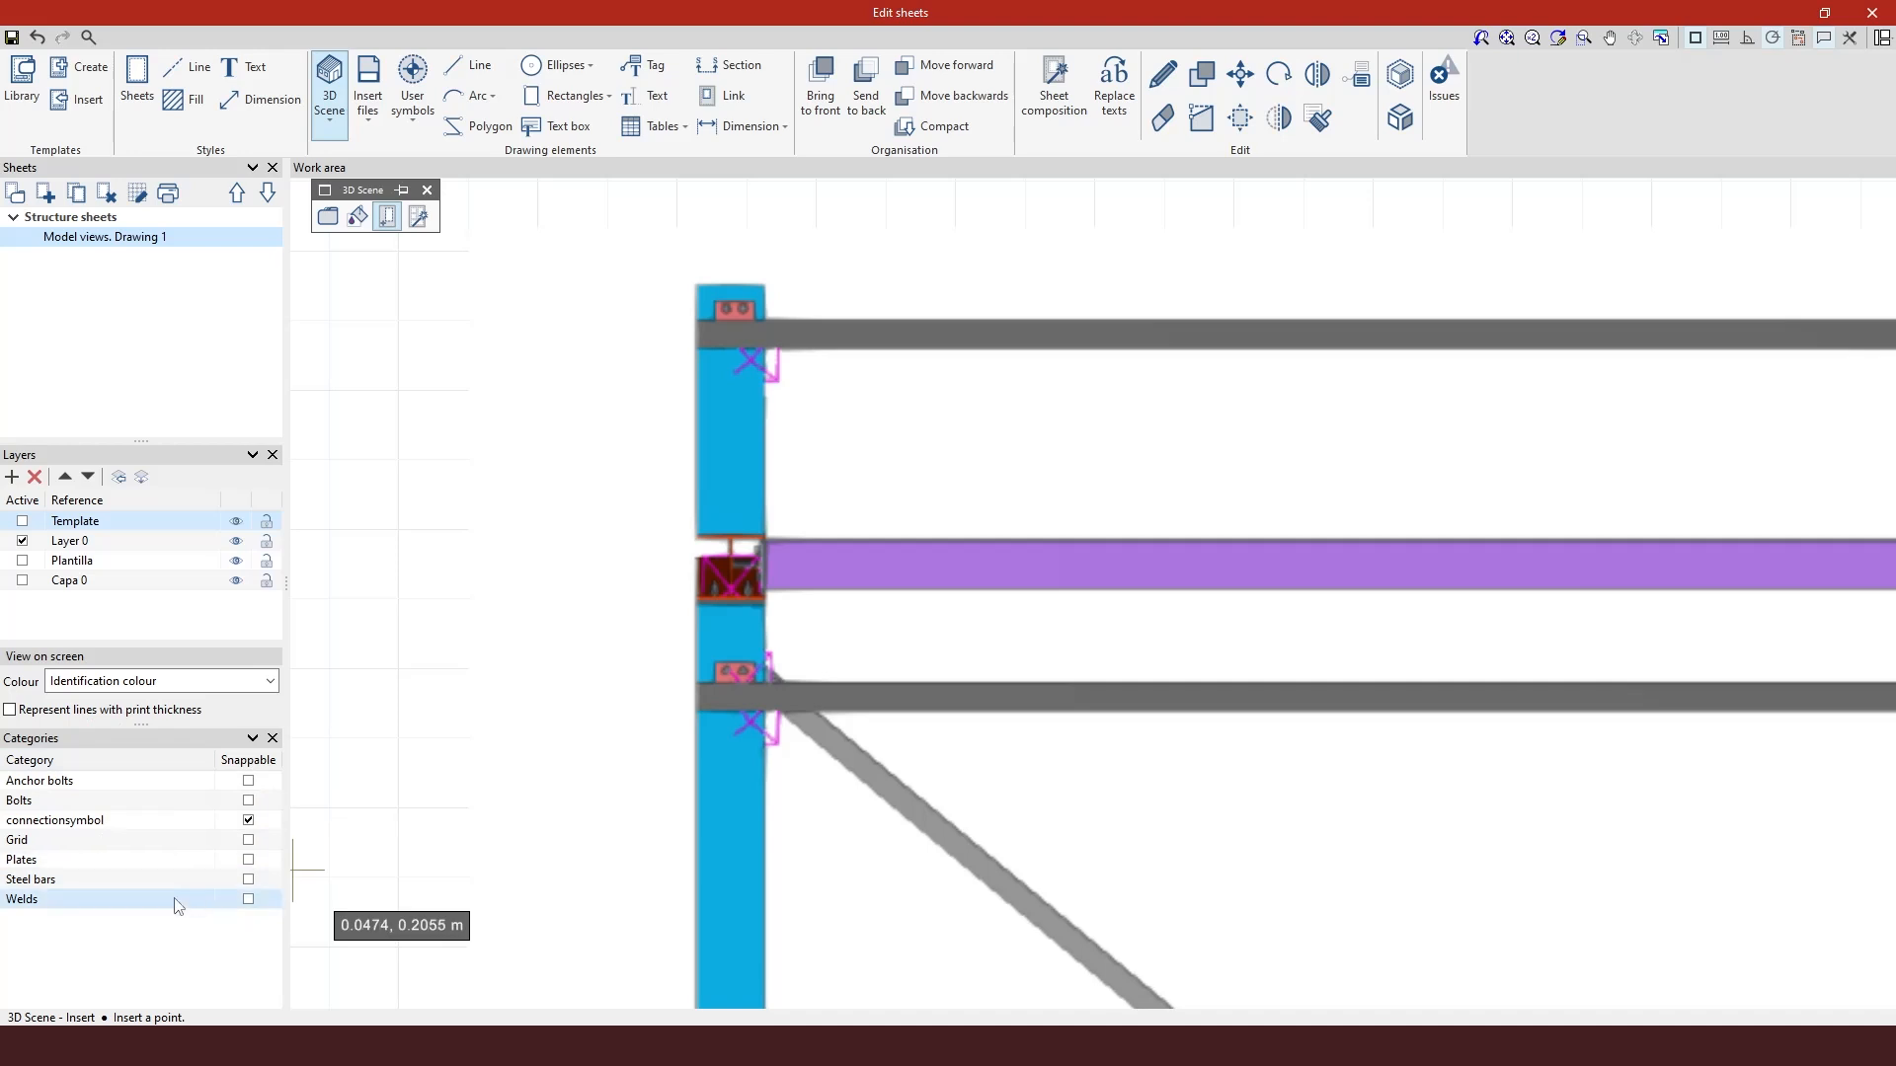
Start a Tag and give its initial end an open circle with a size of 10 mm.
click(639, 75)
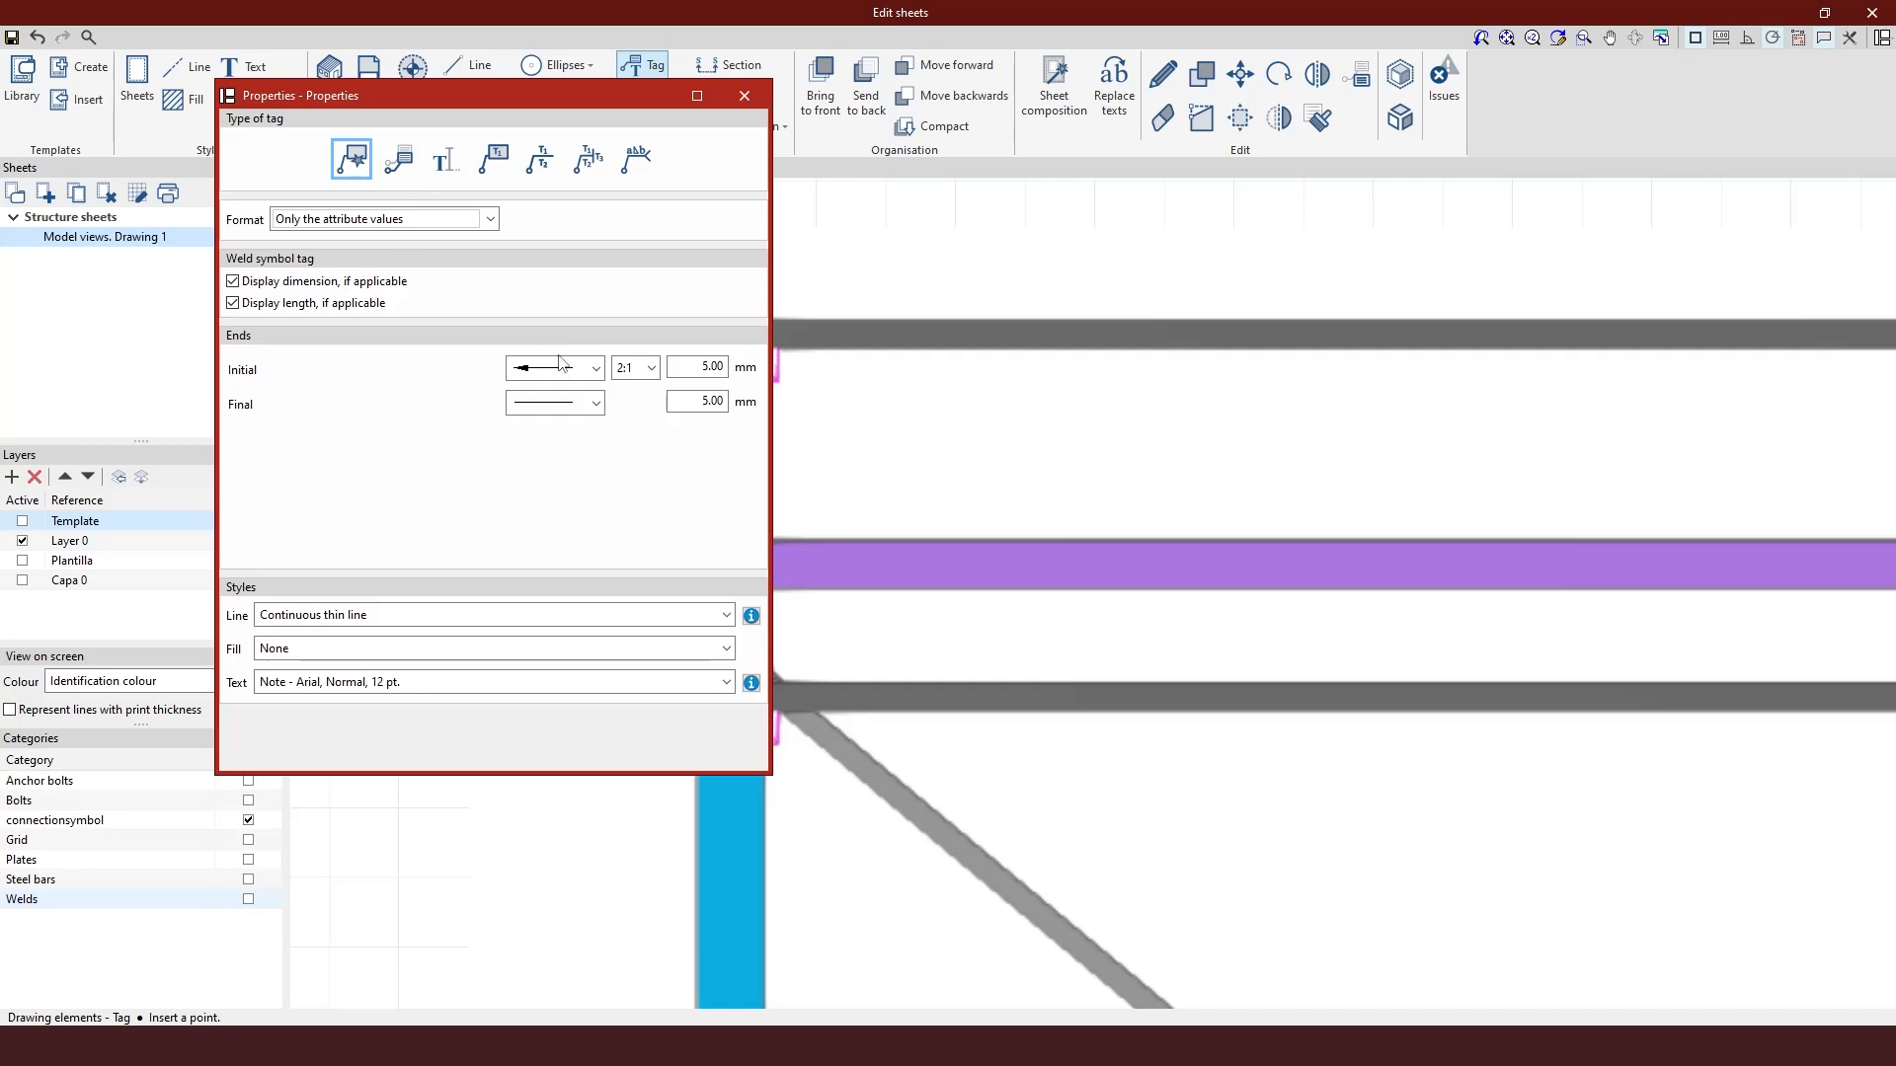
click(590, 368)
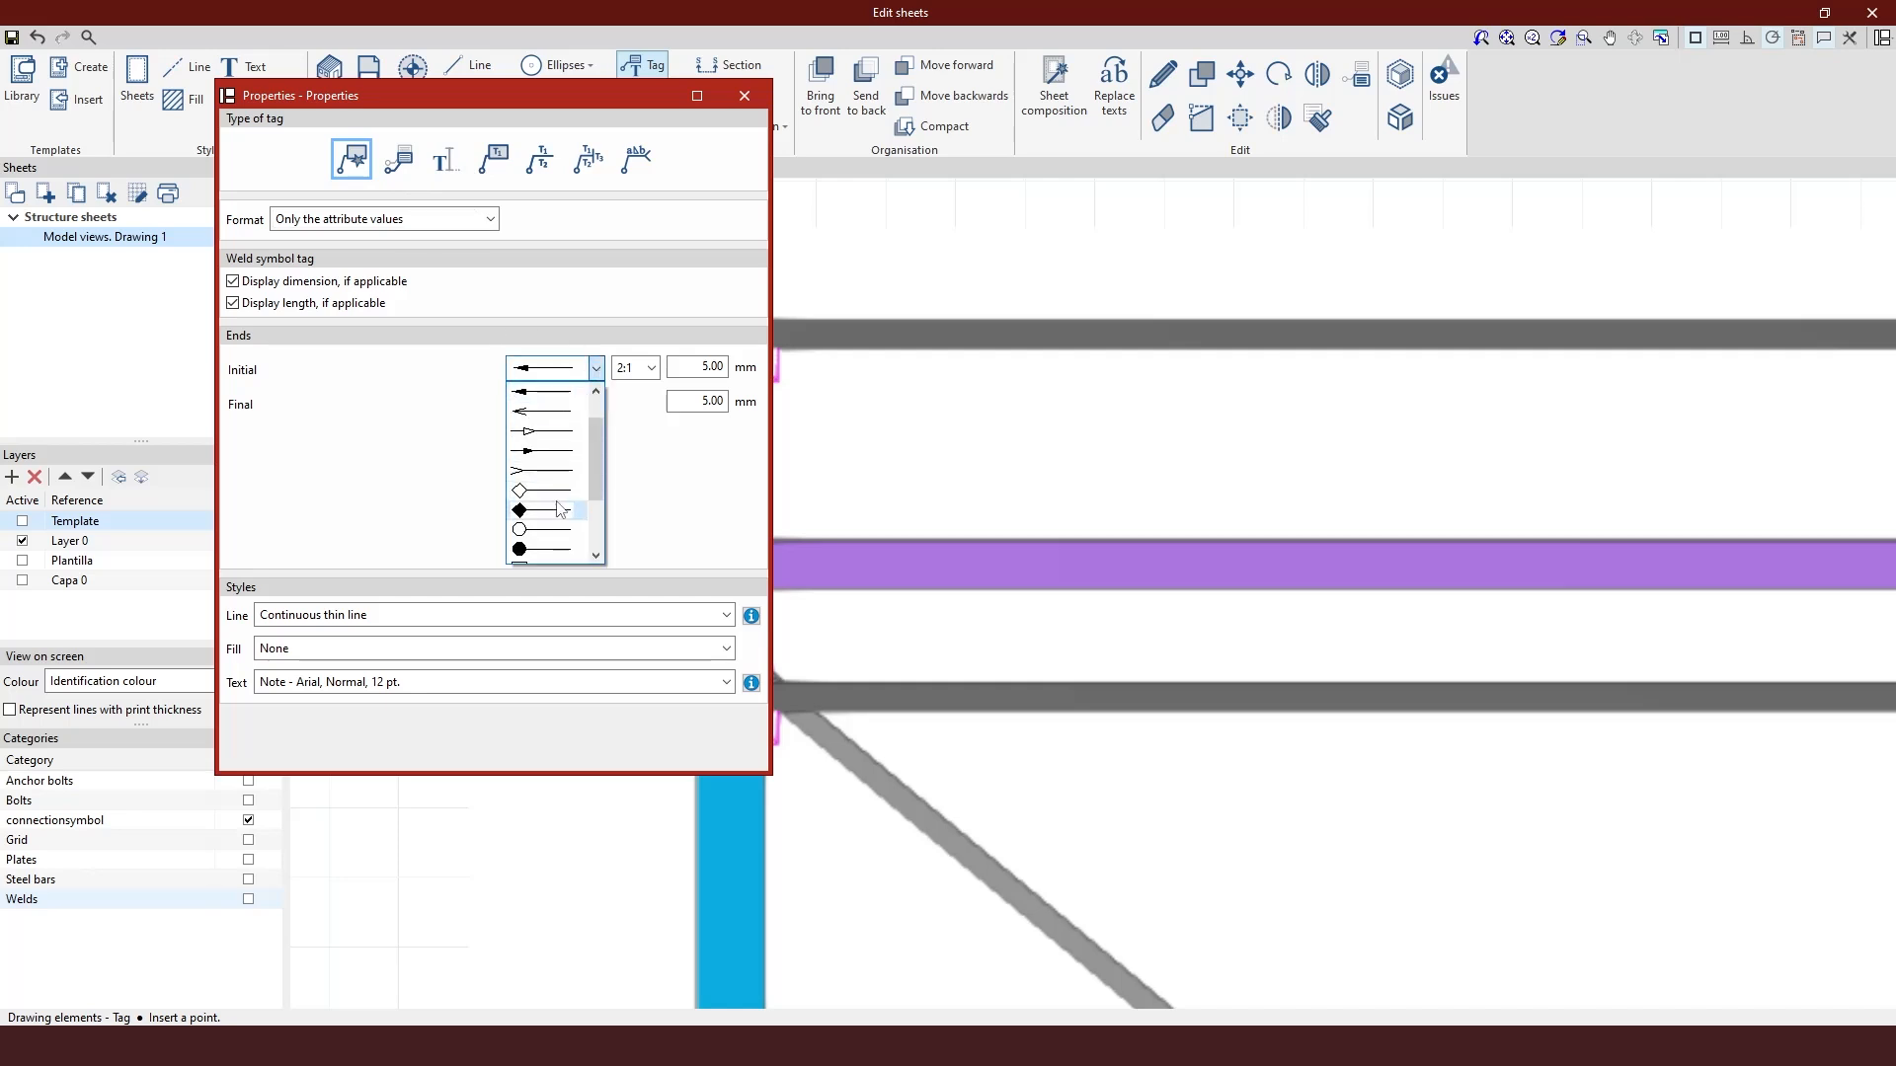
click(541, 533)
double_click(713, 366)
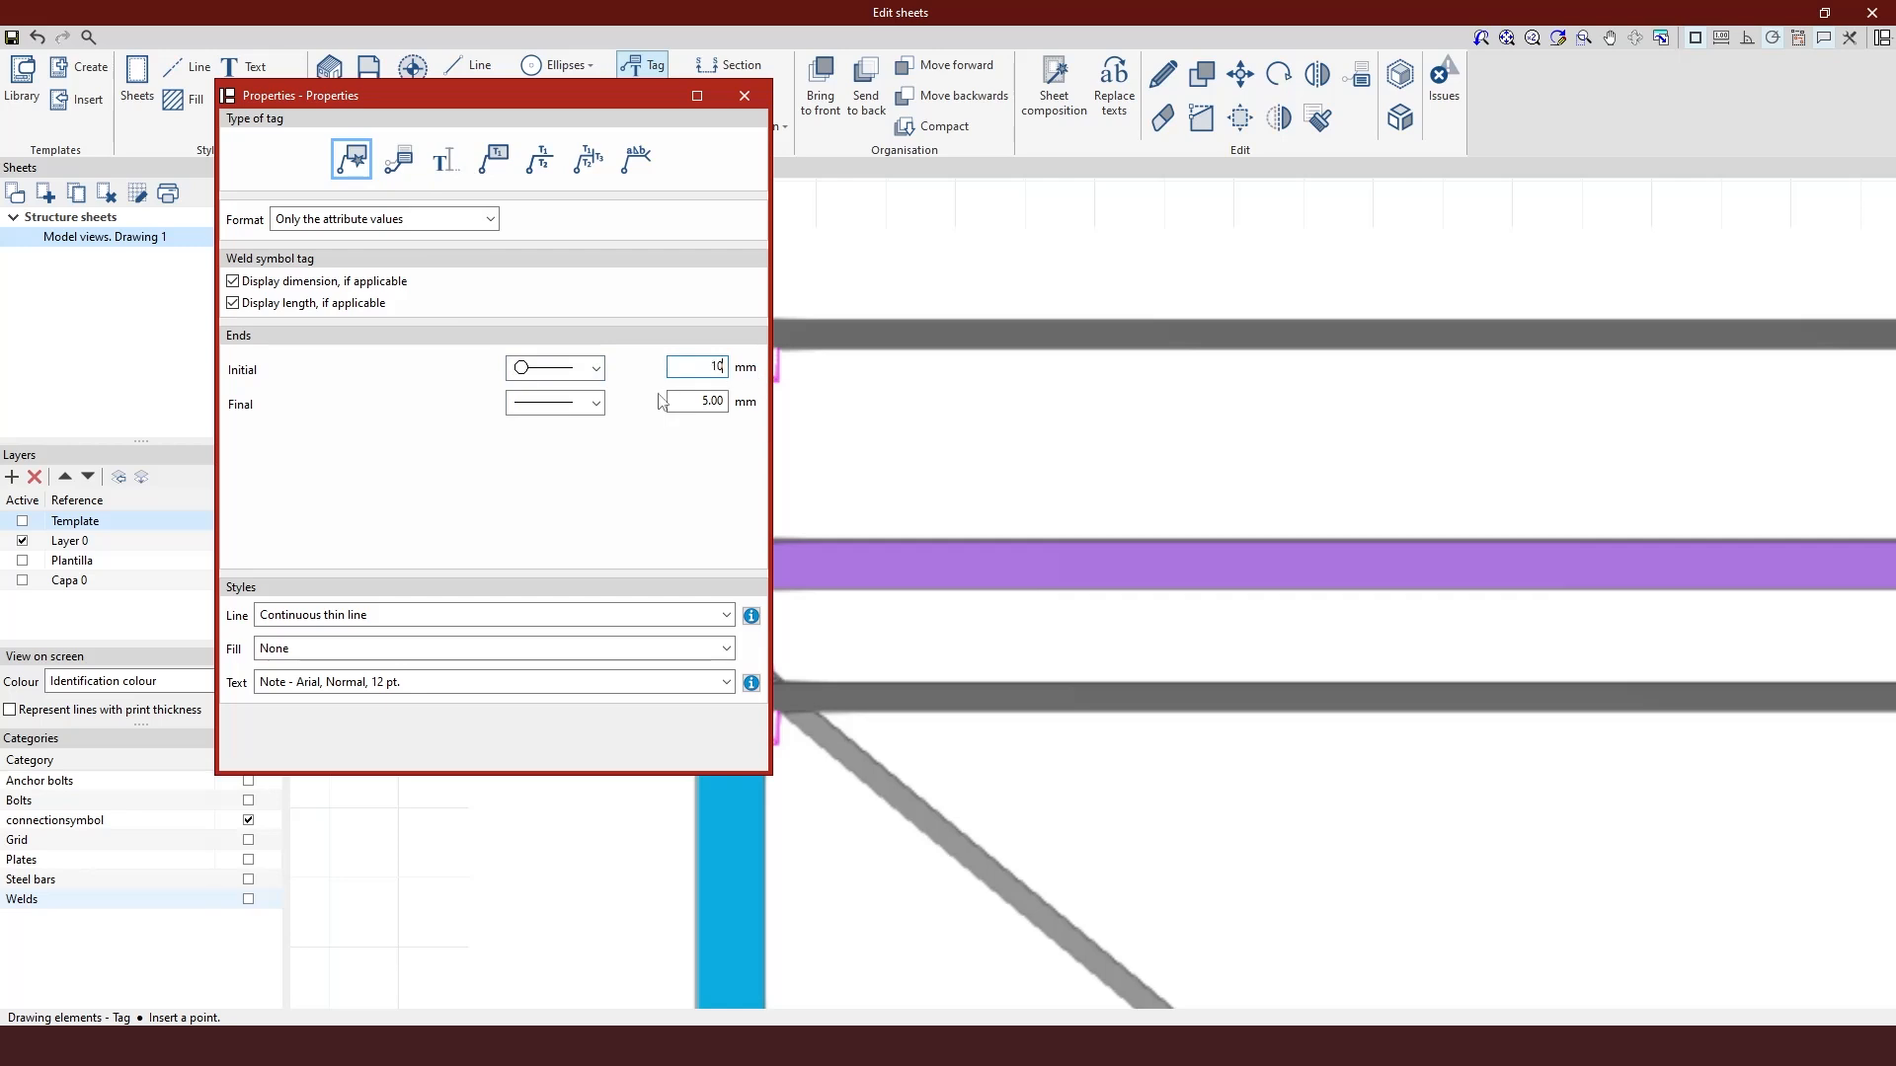
key(Tab)
Tag the connection symbols at the upper end and at mid-length of the roof view's leftmost blue member.
scroll(988, 415, down, 3)
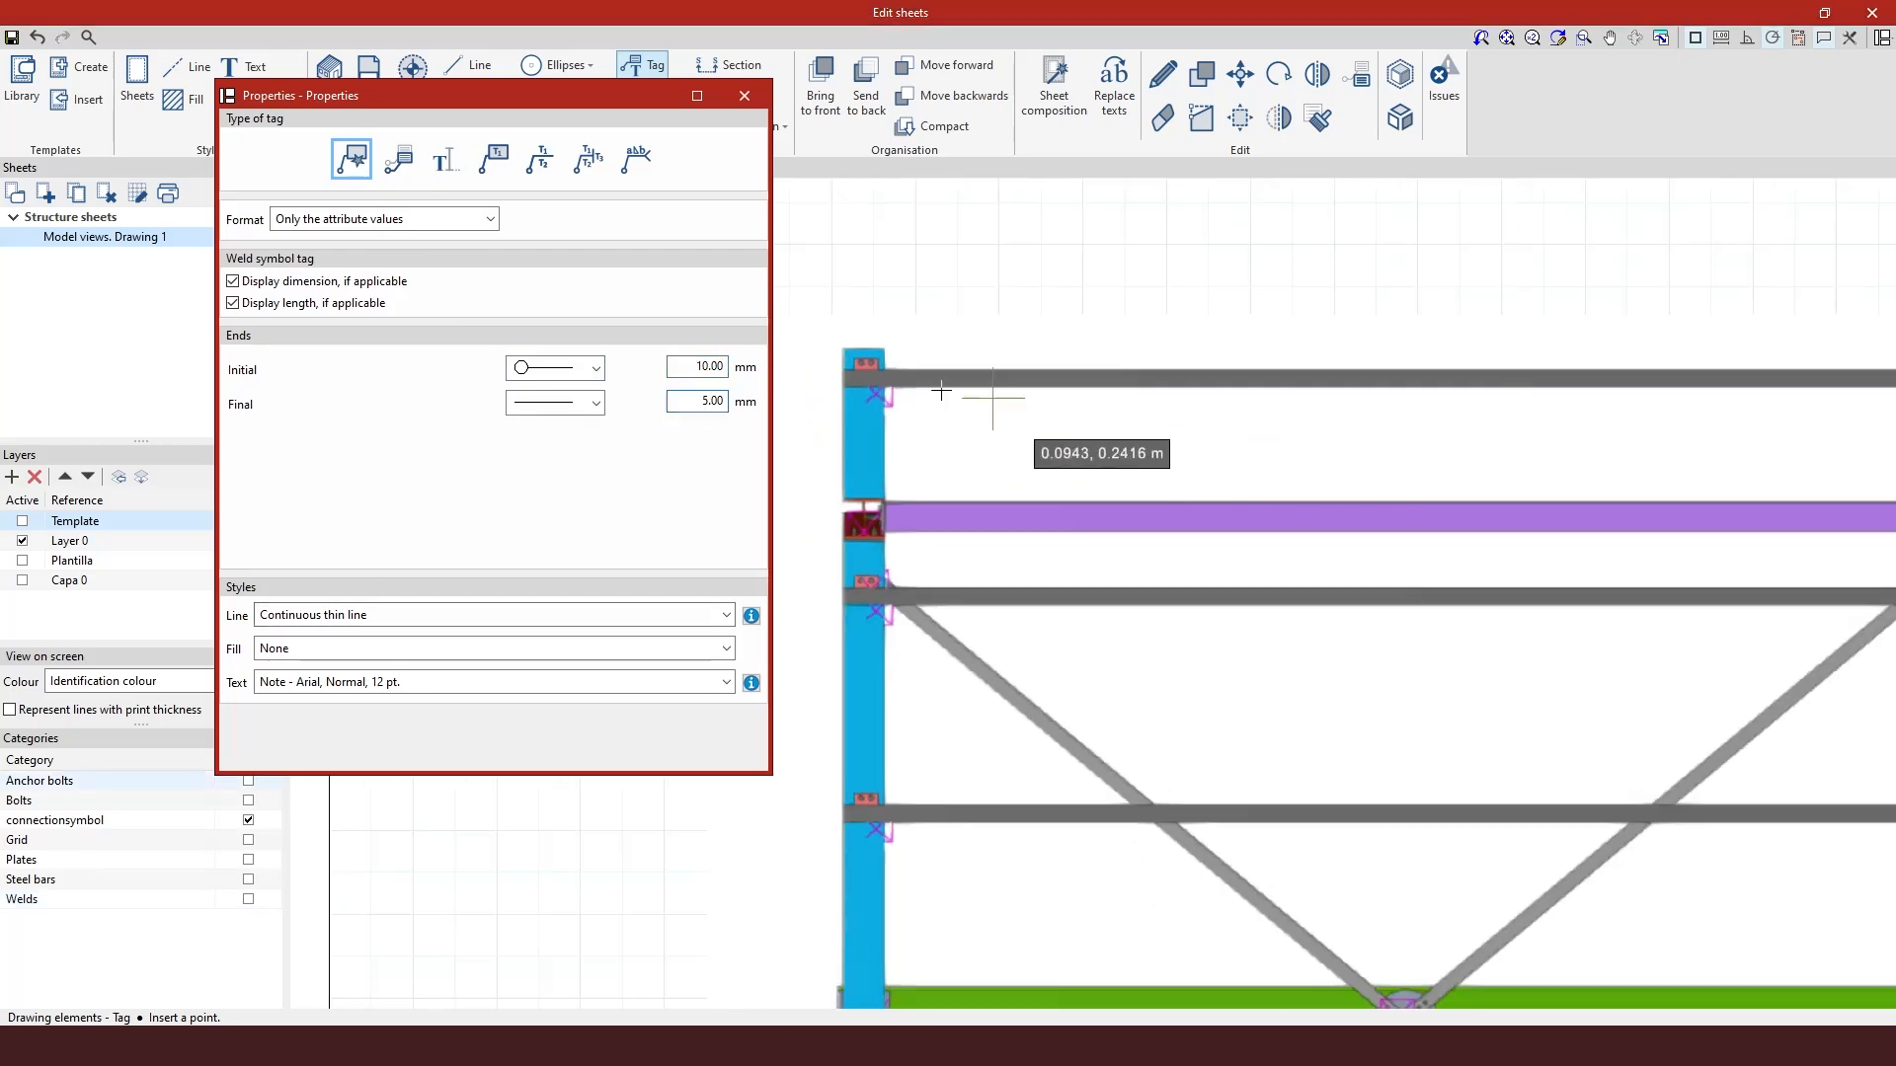
click(876, 393)
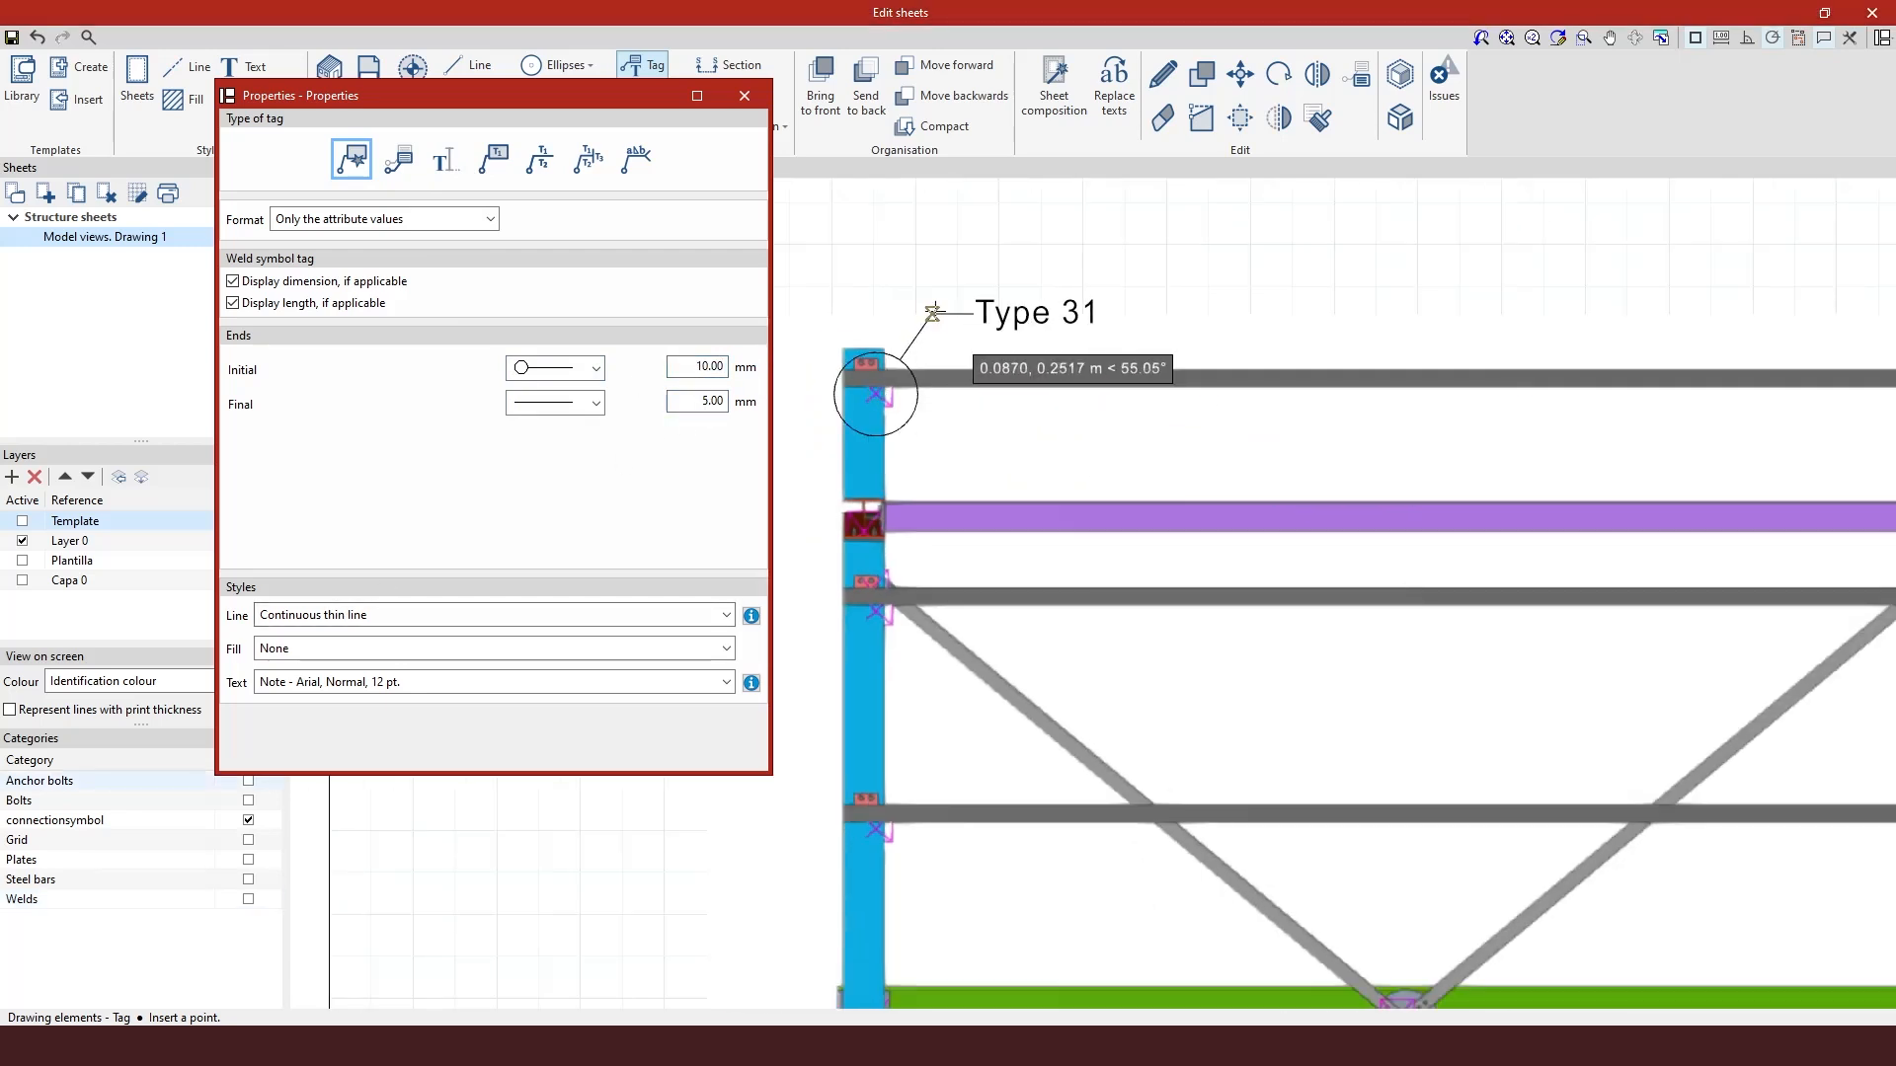
click(978, 255)
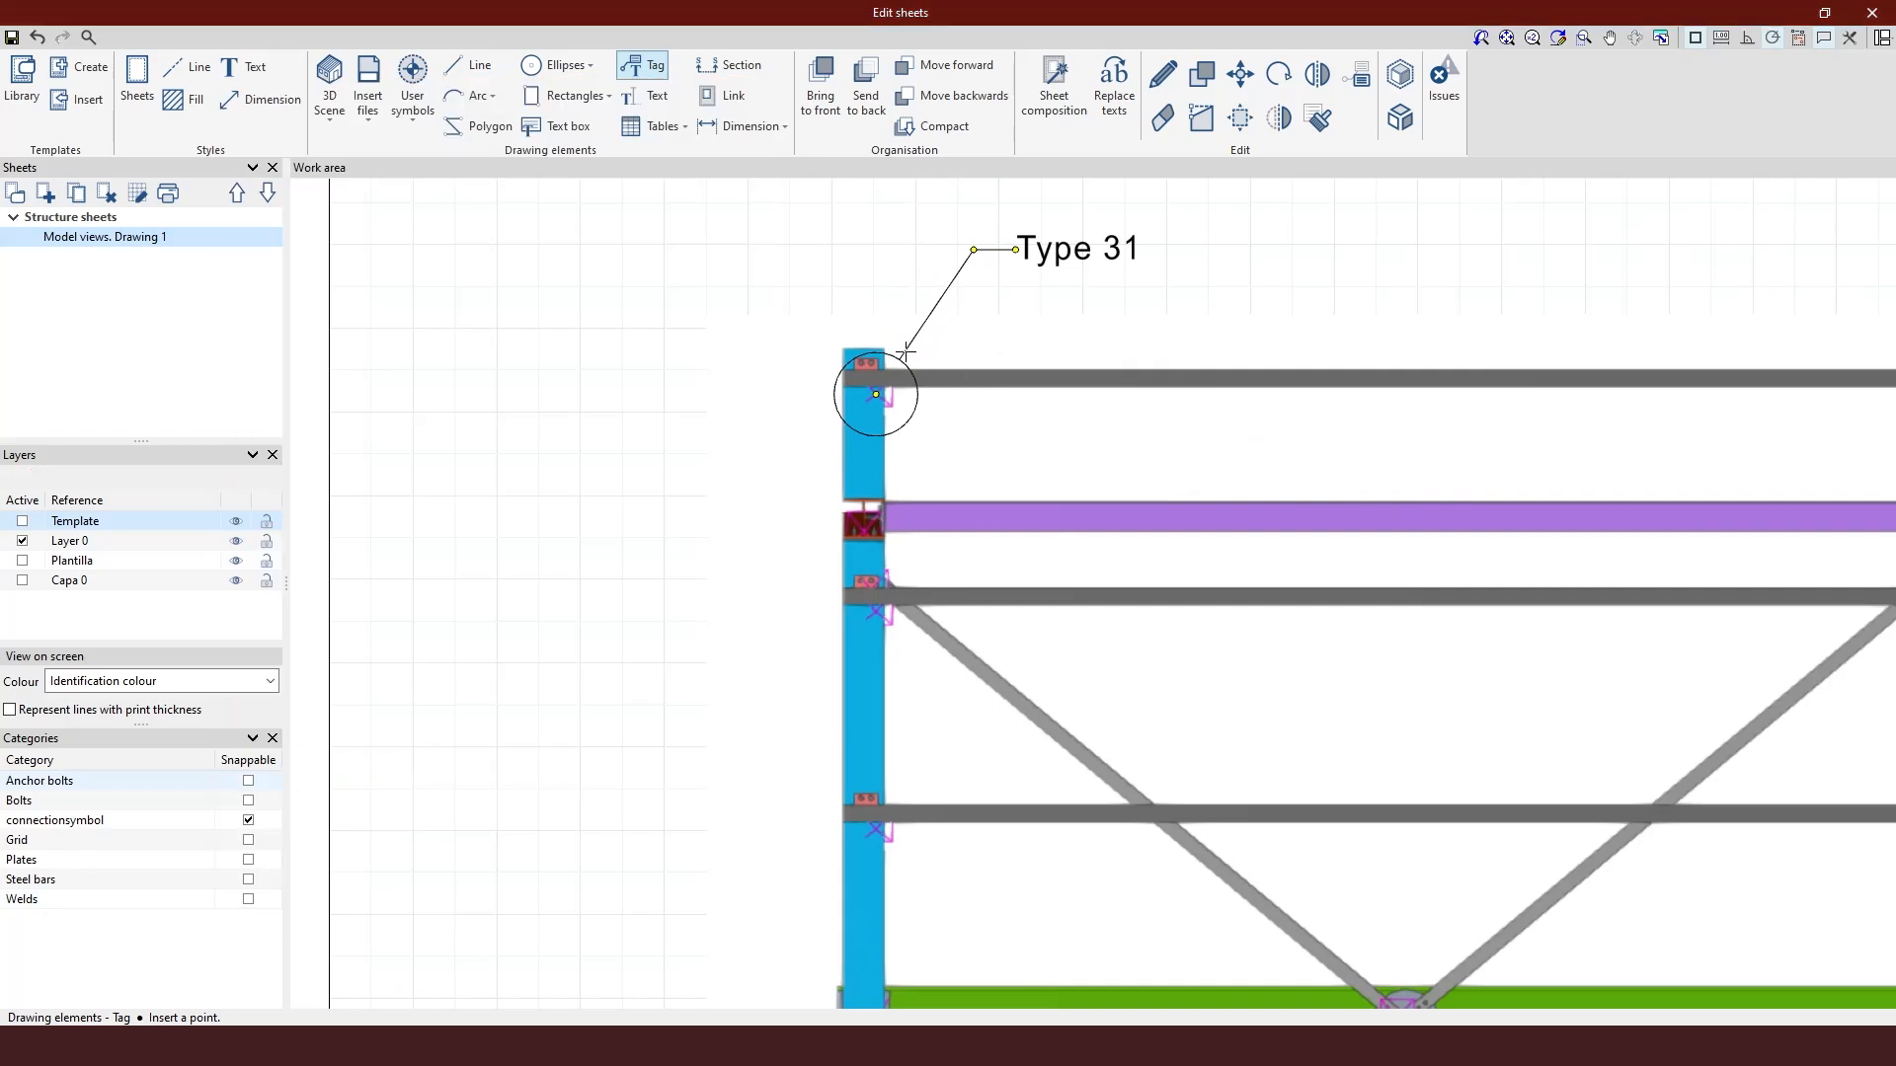
scroll(834, 356, down, 3)
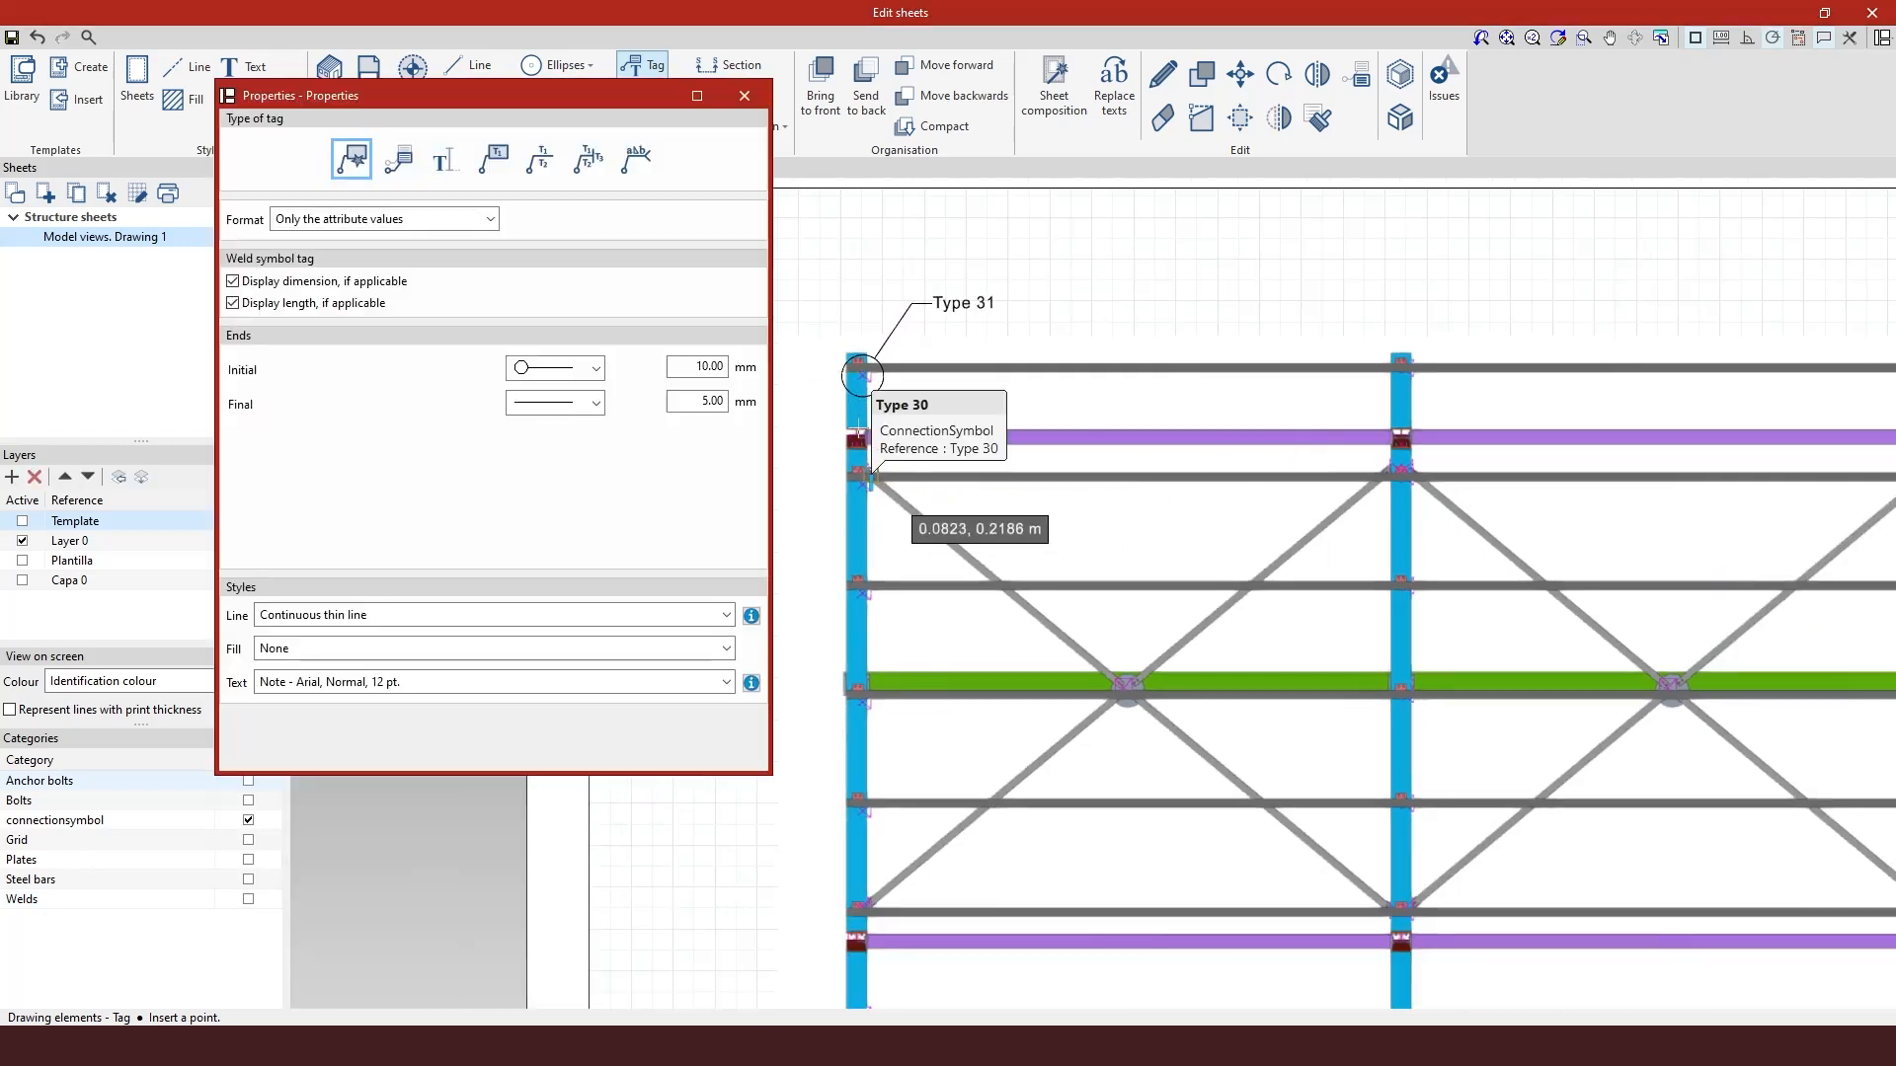
scroll(861, 380, down, 2)
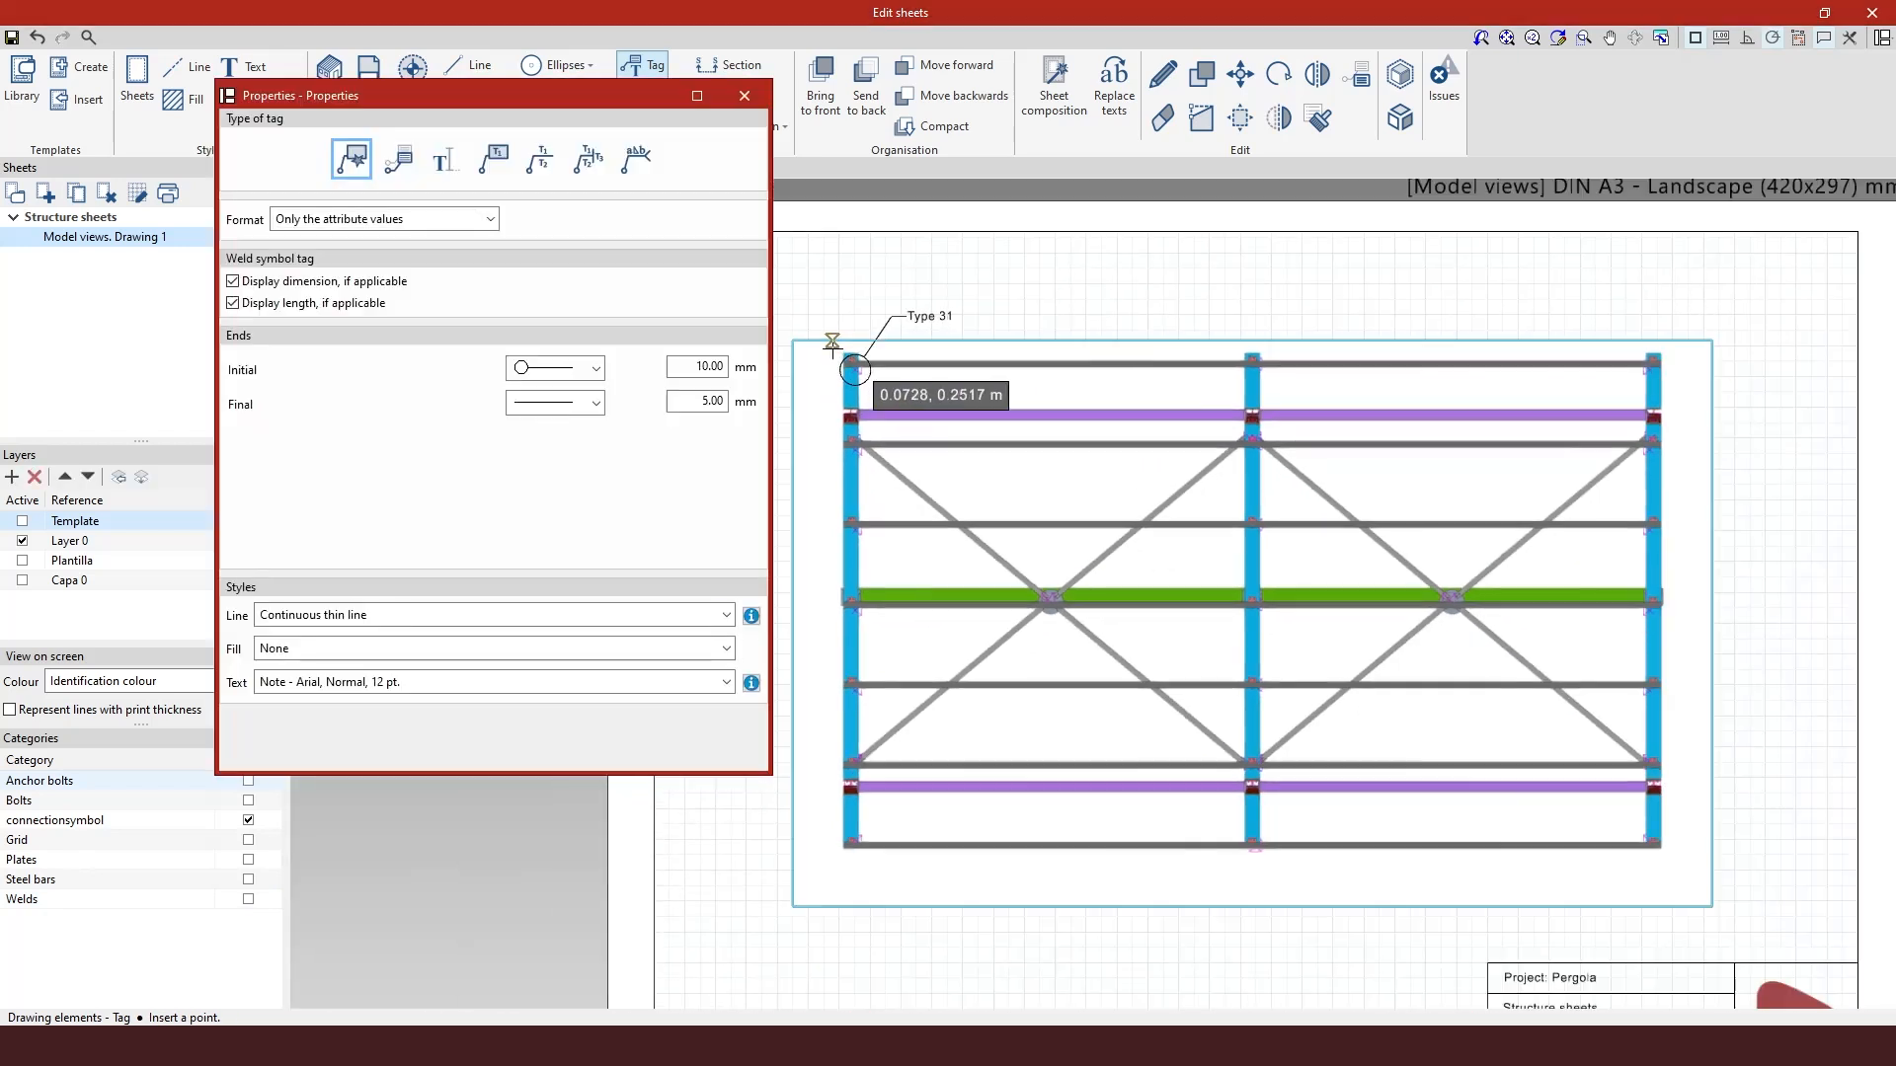
click(853, 606)
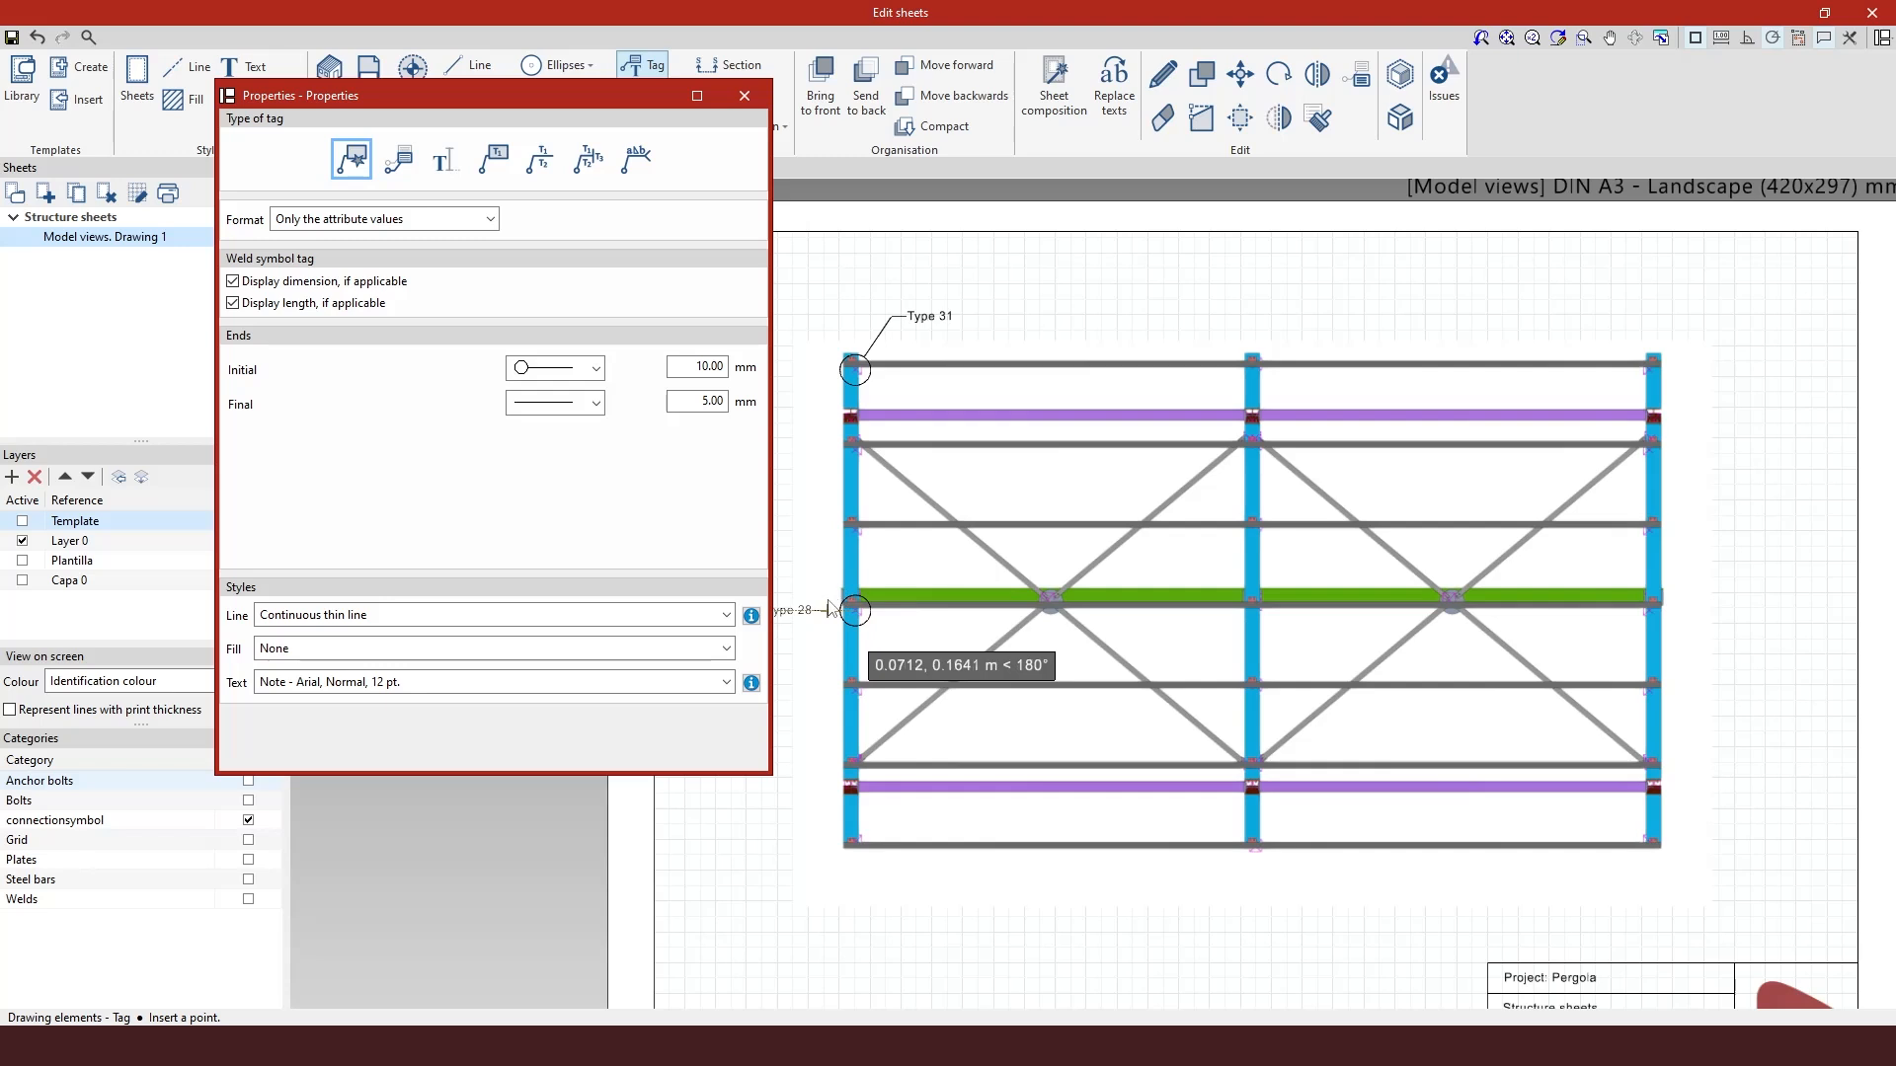
click(828, 610)
right_click(1227, 423)
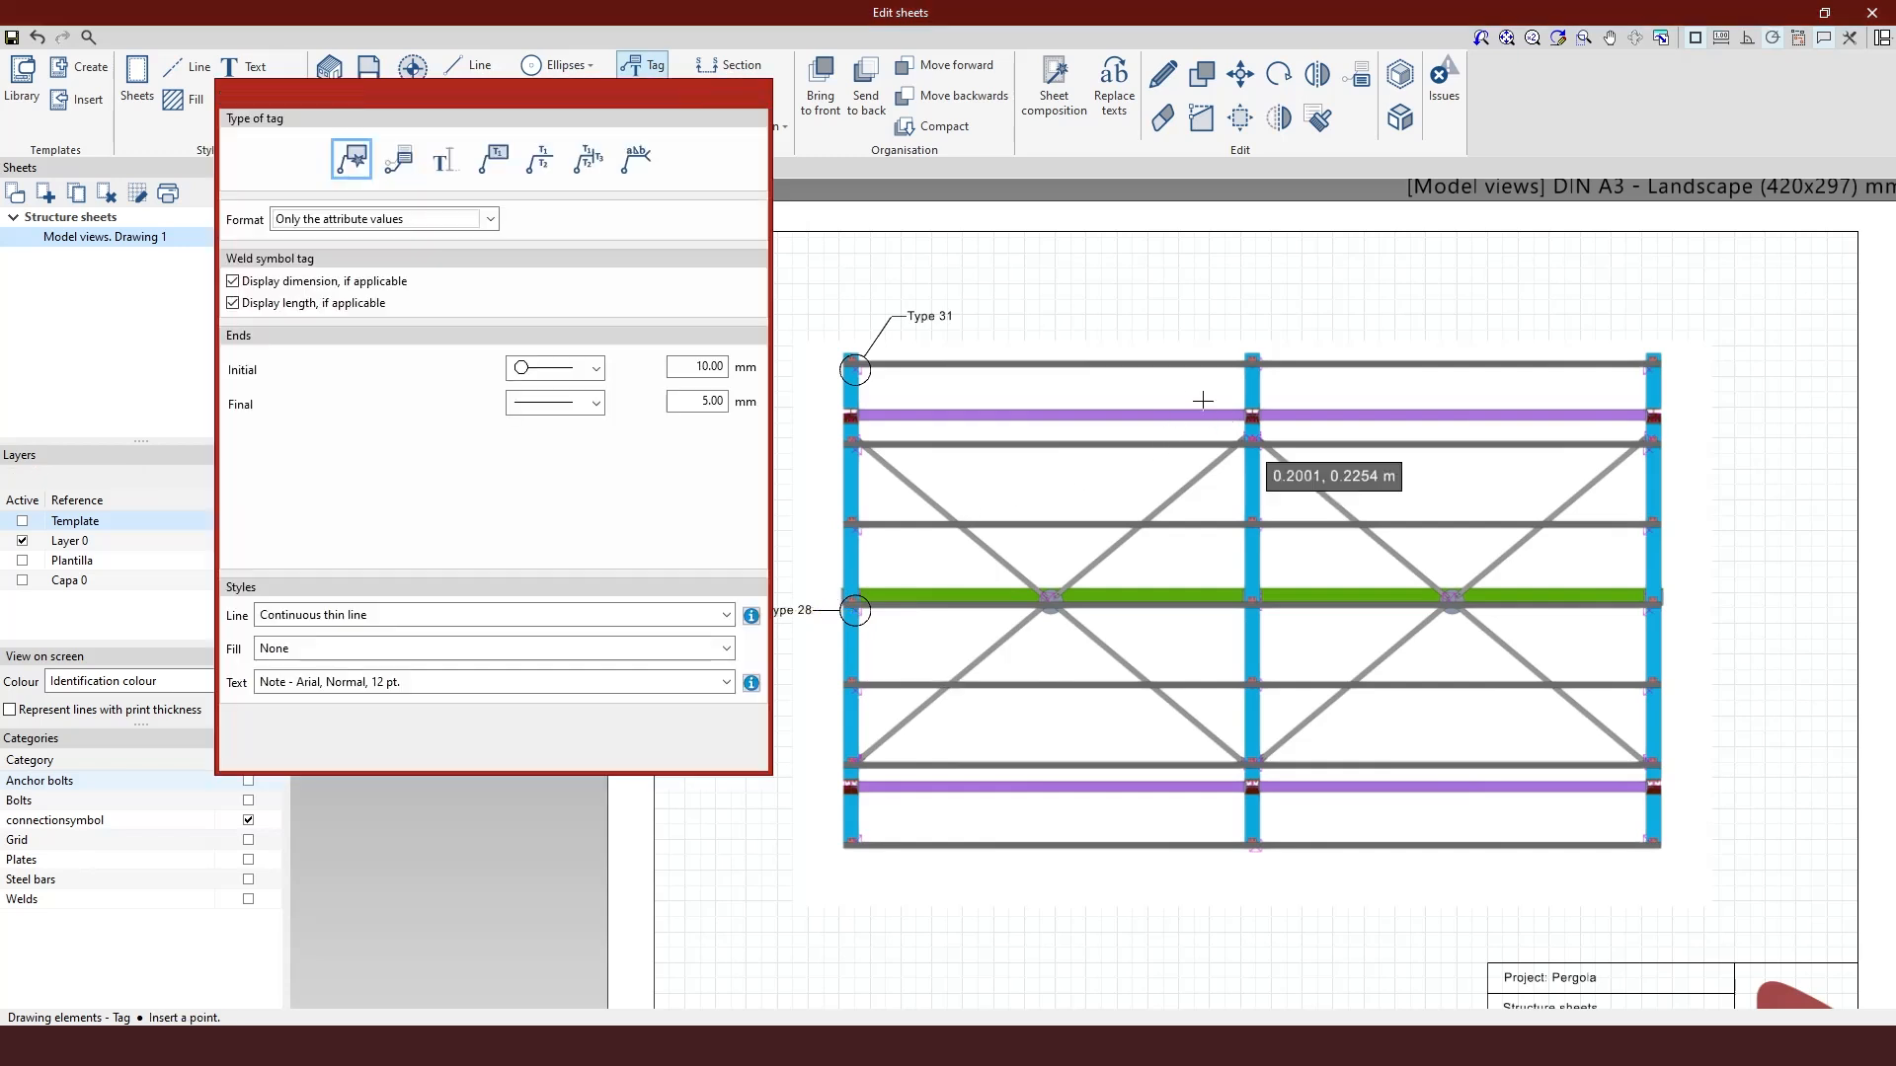
Tag the connections where the uppermost purlin meets the middle and rightmost blue members of the roof view.
click(1255, 366)
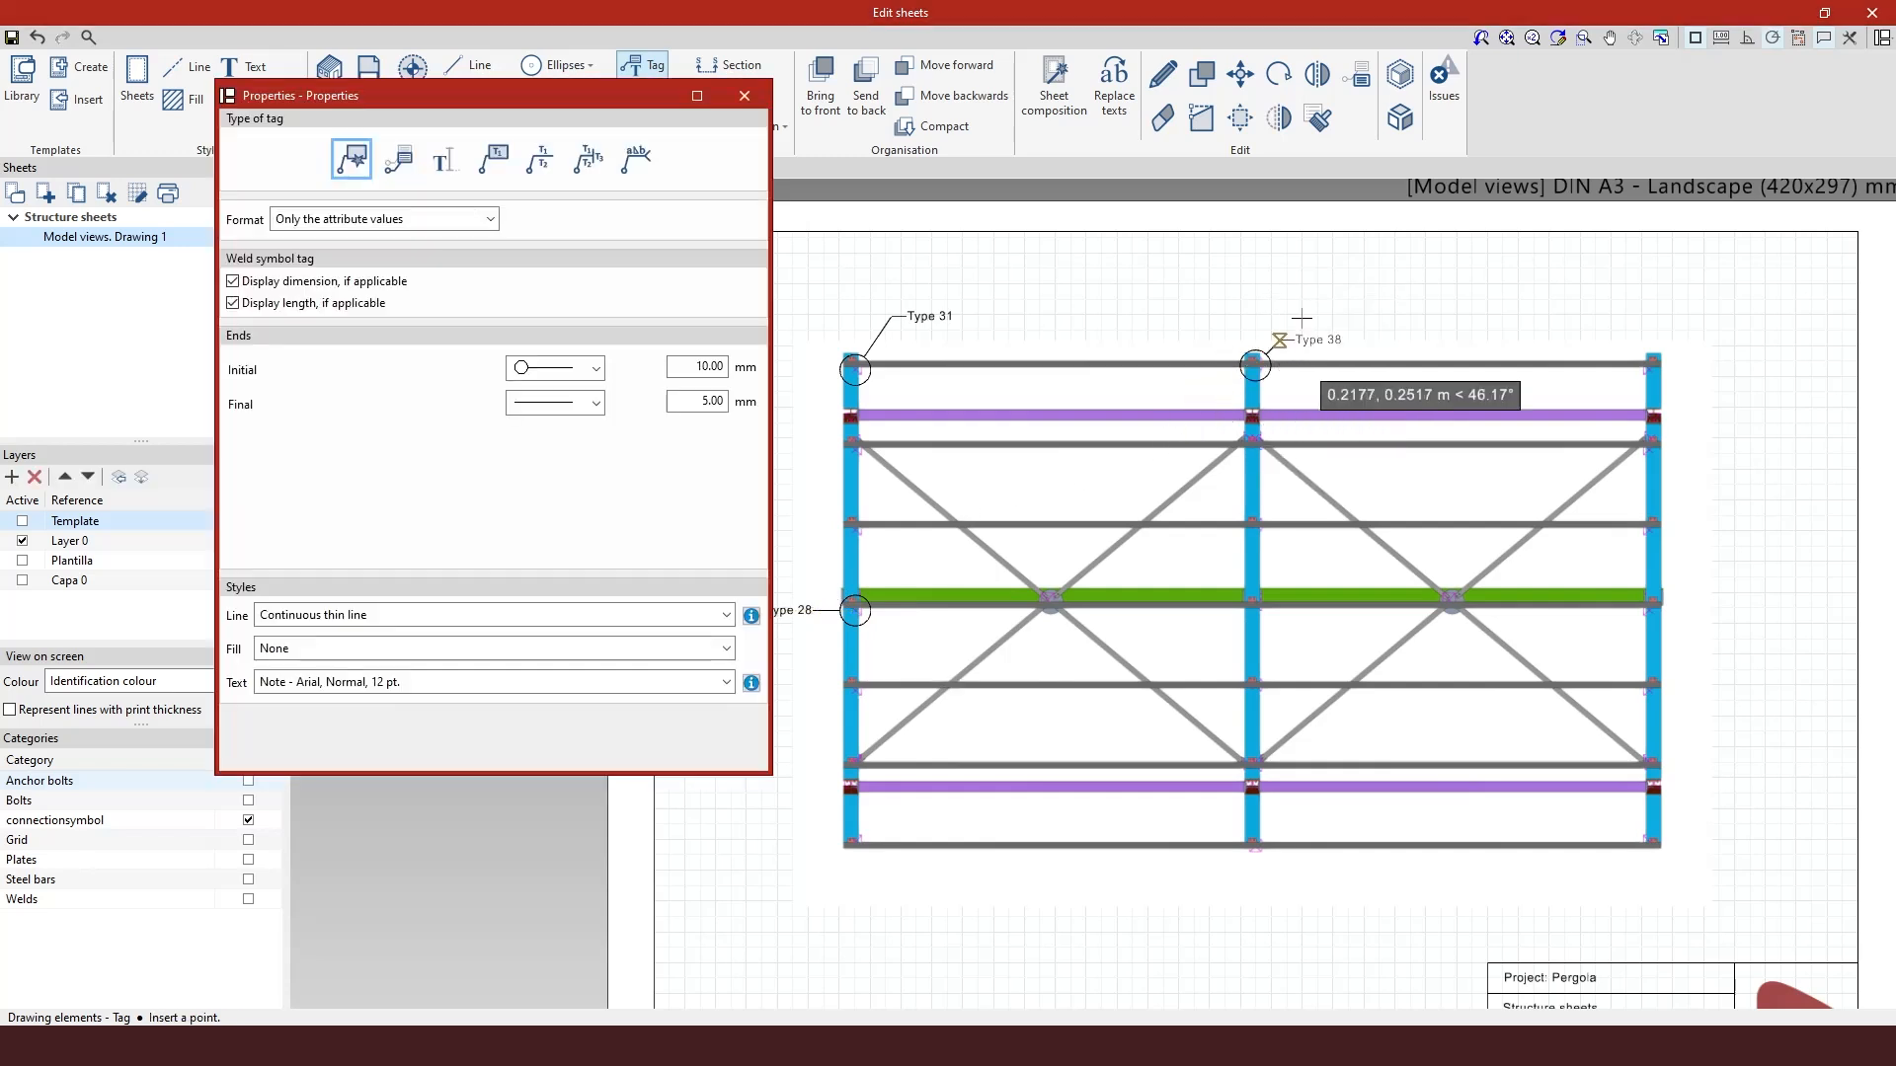
click(1306, 312)
right_click(1318, 344)
click(1649, 368)
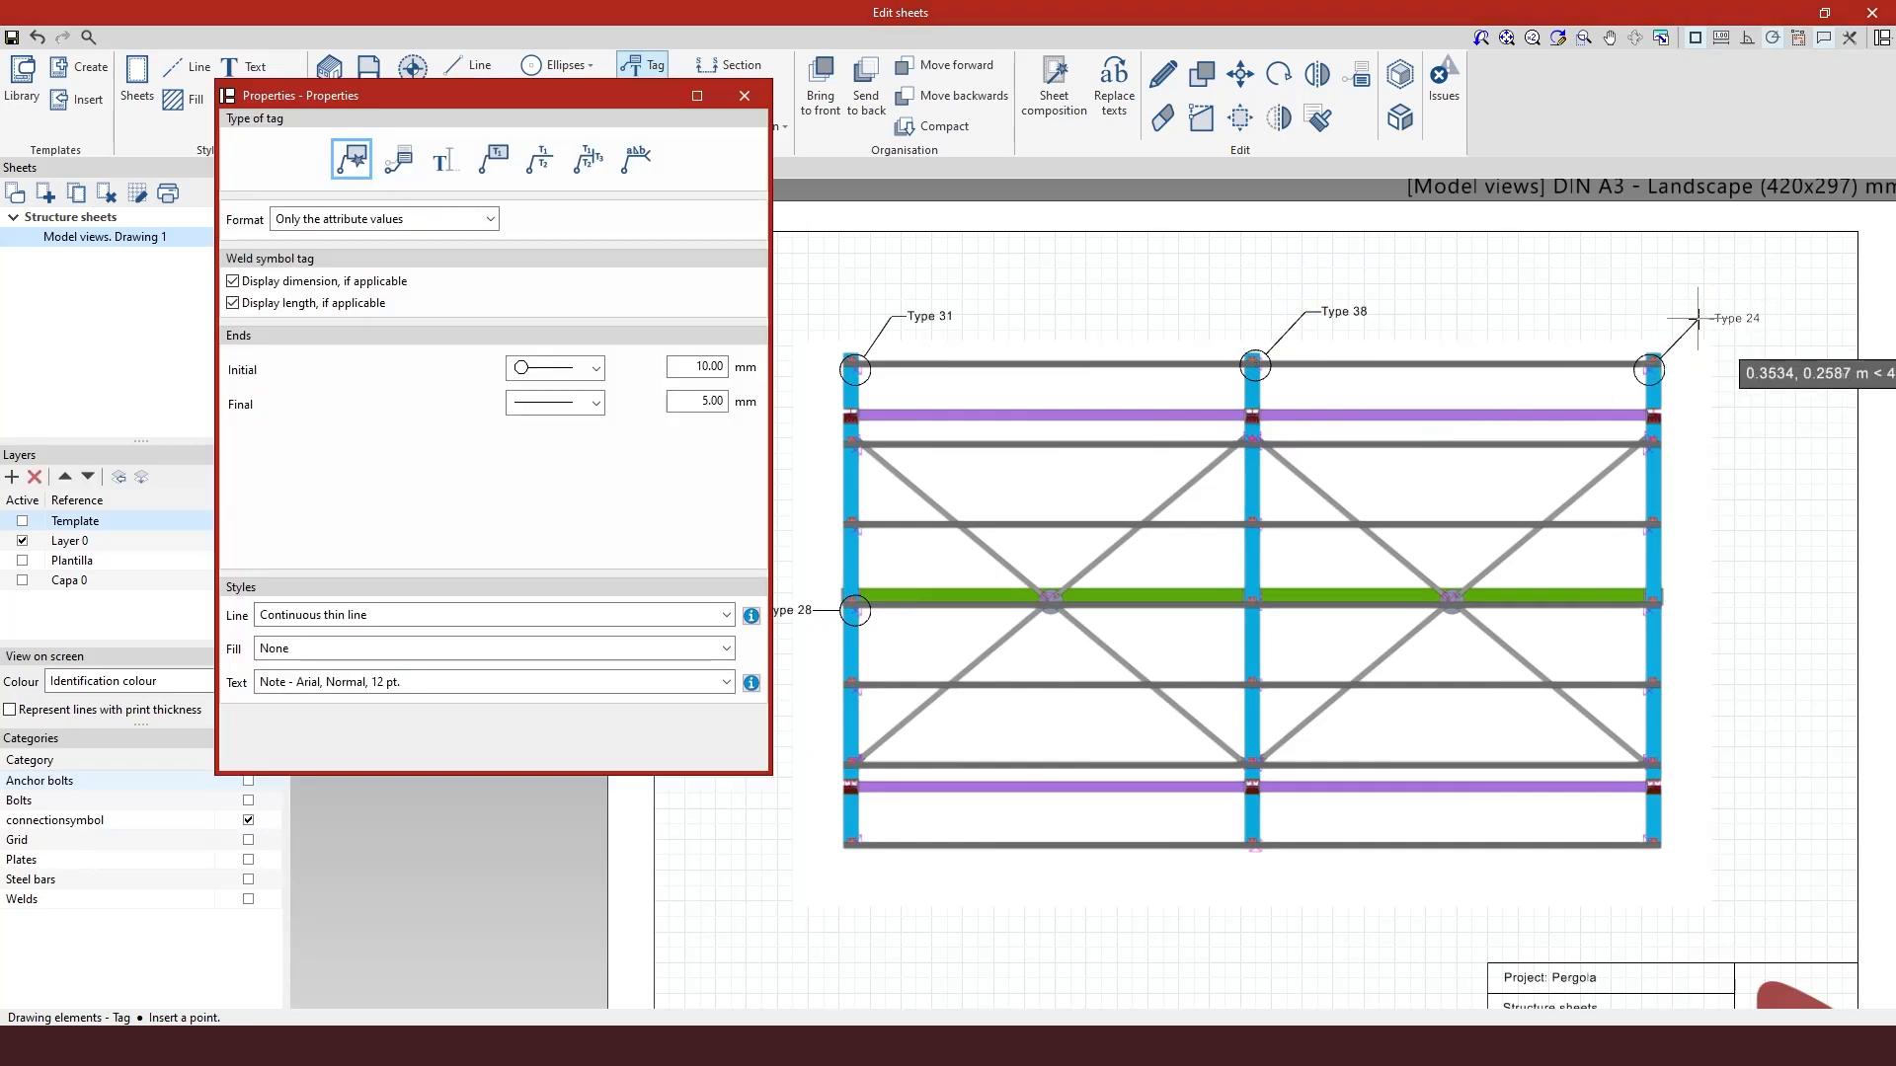
click(1698, 318)
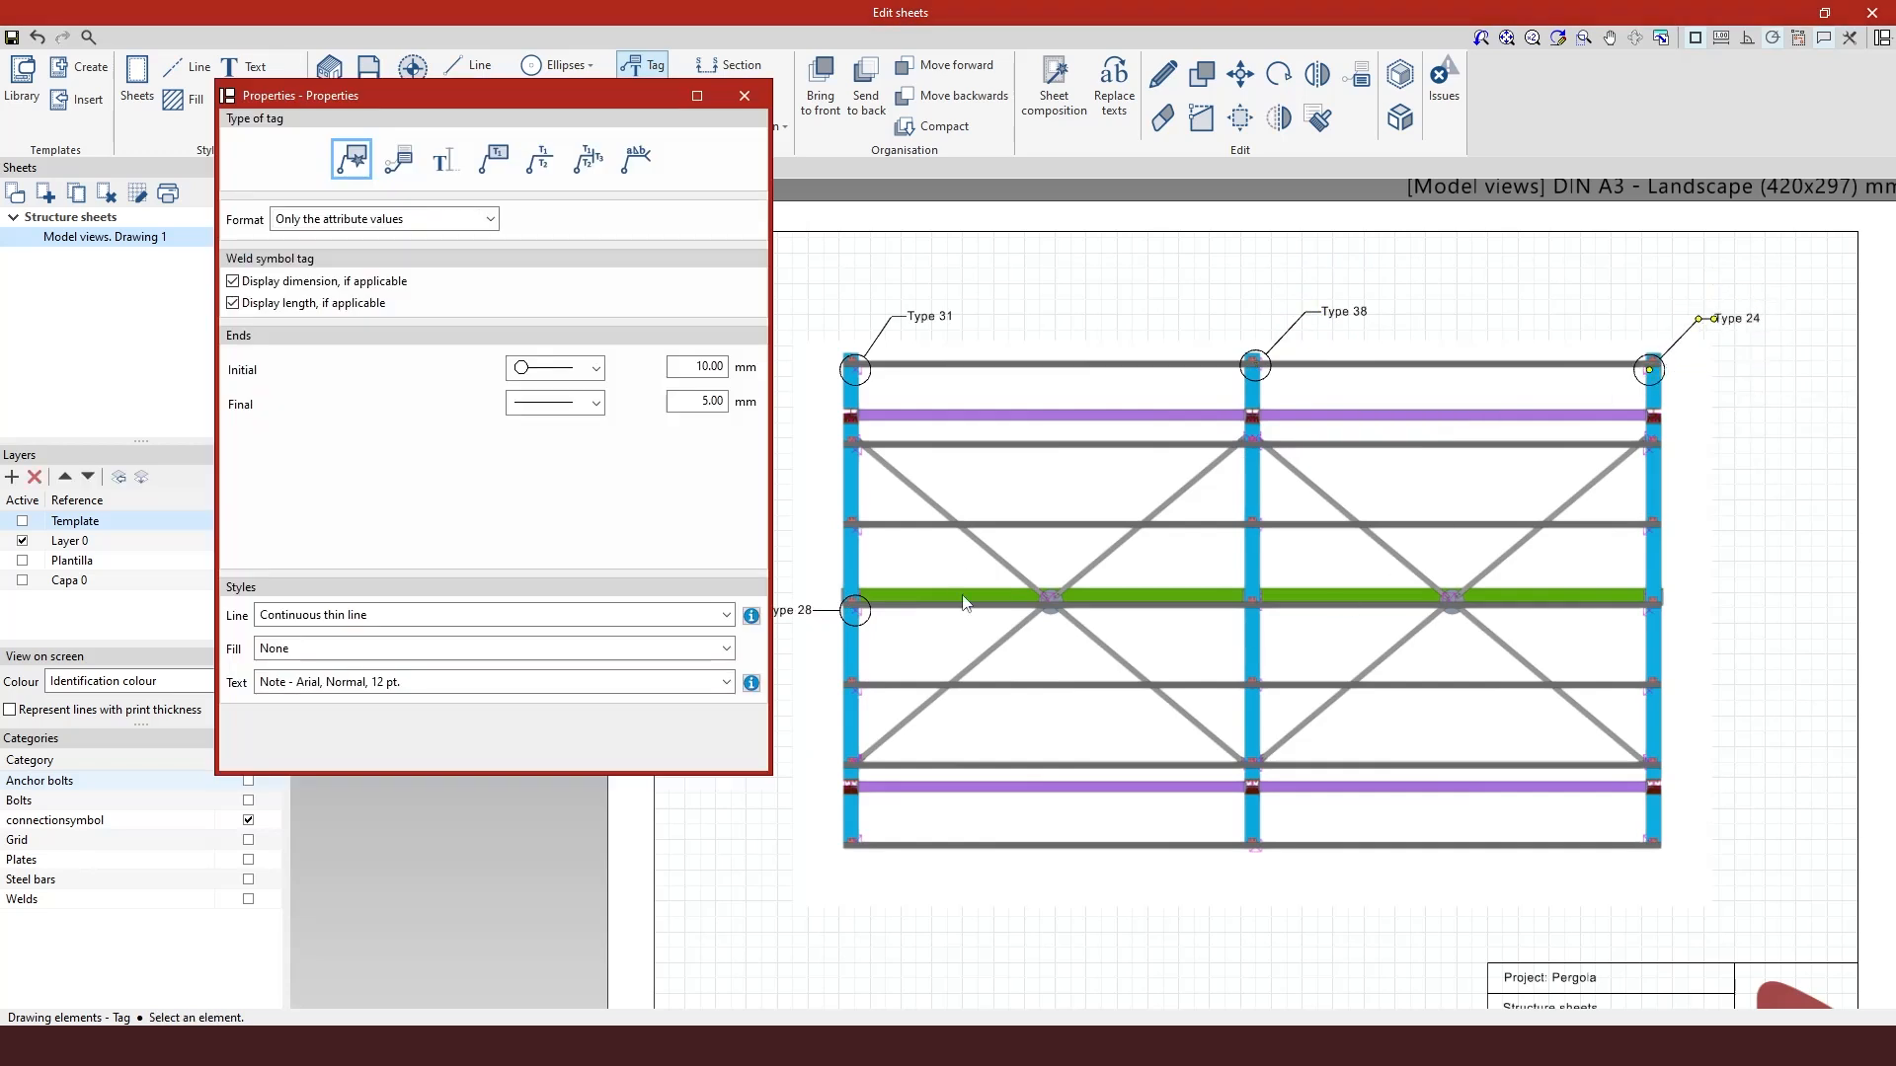
Tag the connections at the centres of both bracing crosses, placing each label directly above its joint.
click(1053, 600)
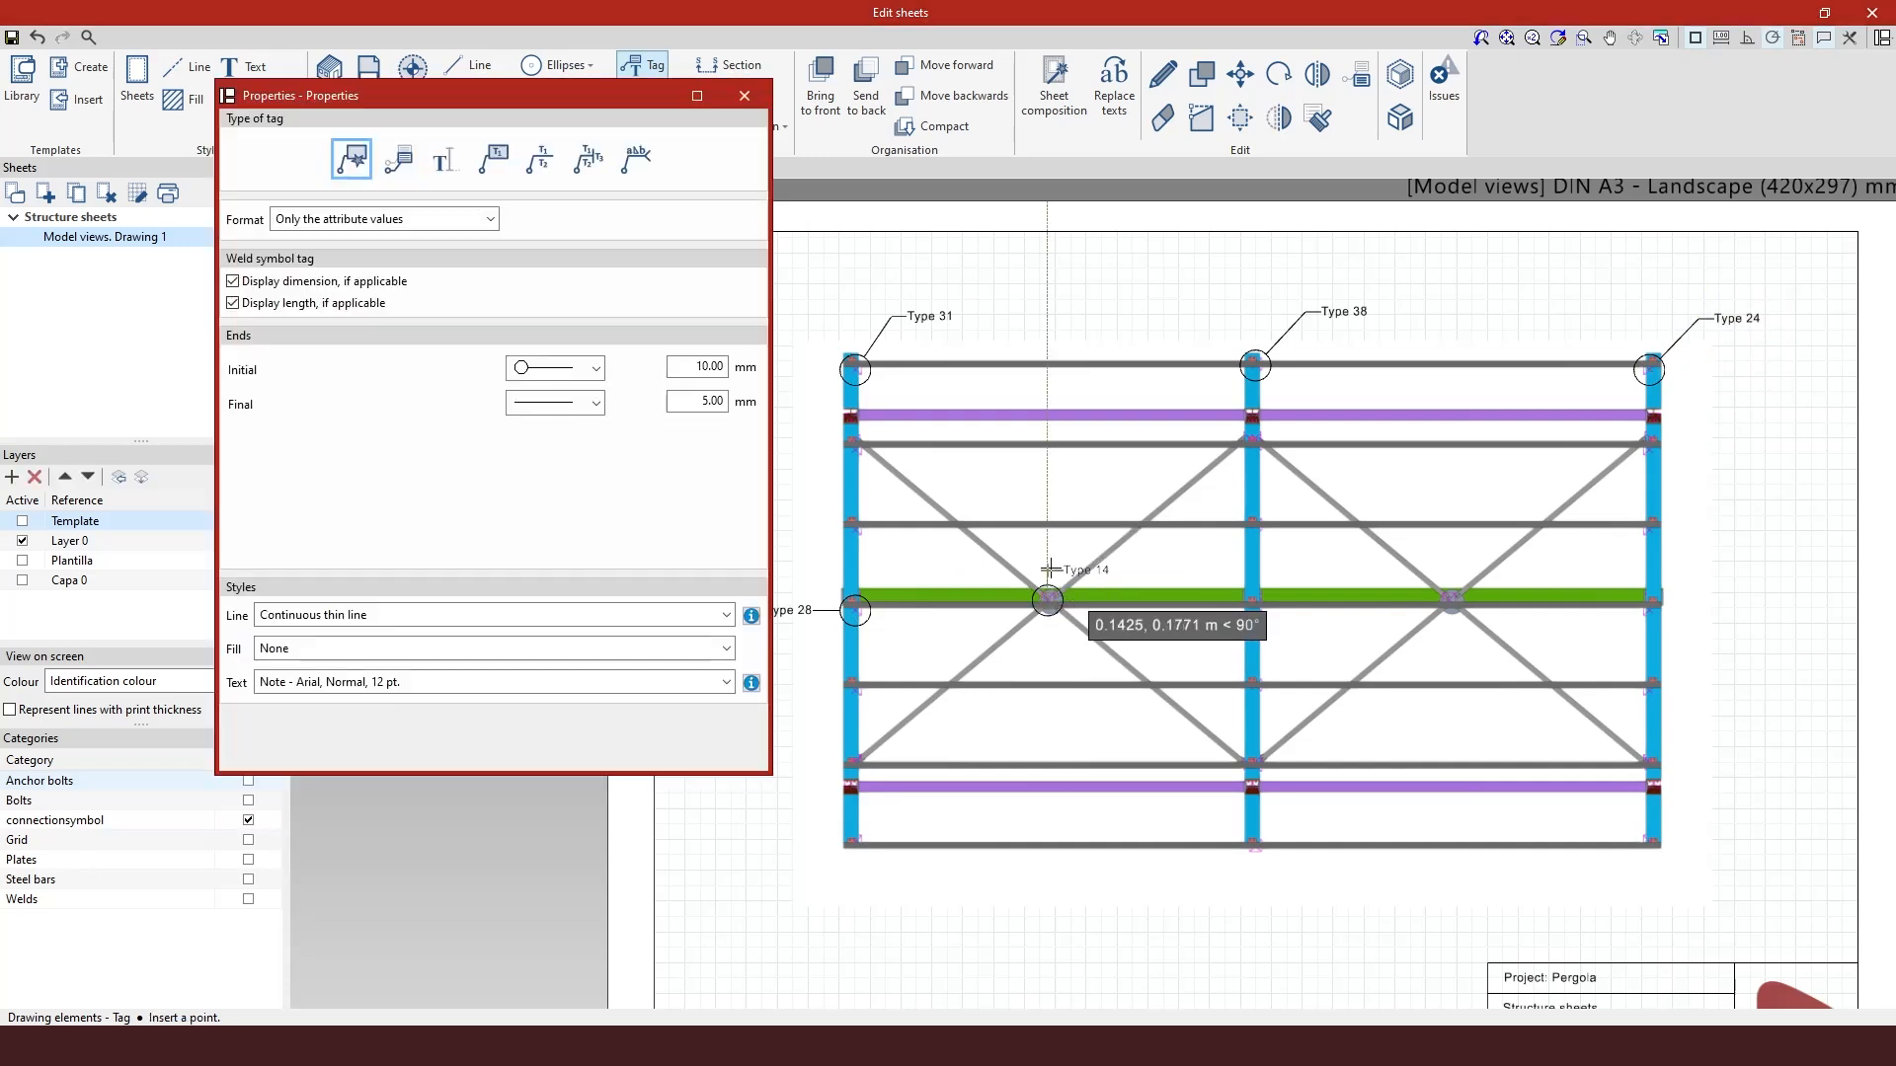
scroll(1049, 553, up, 2)
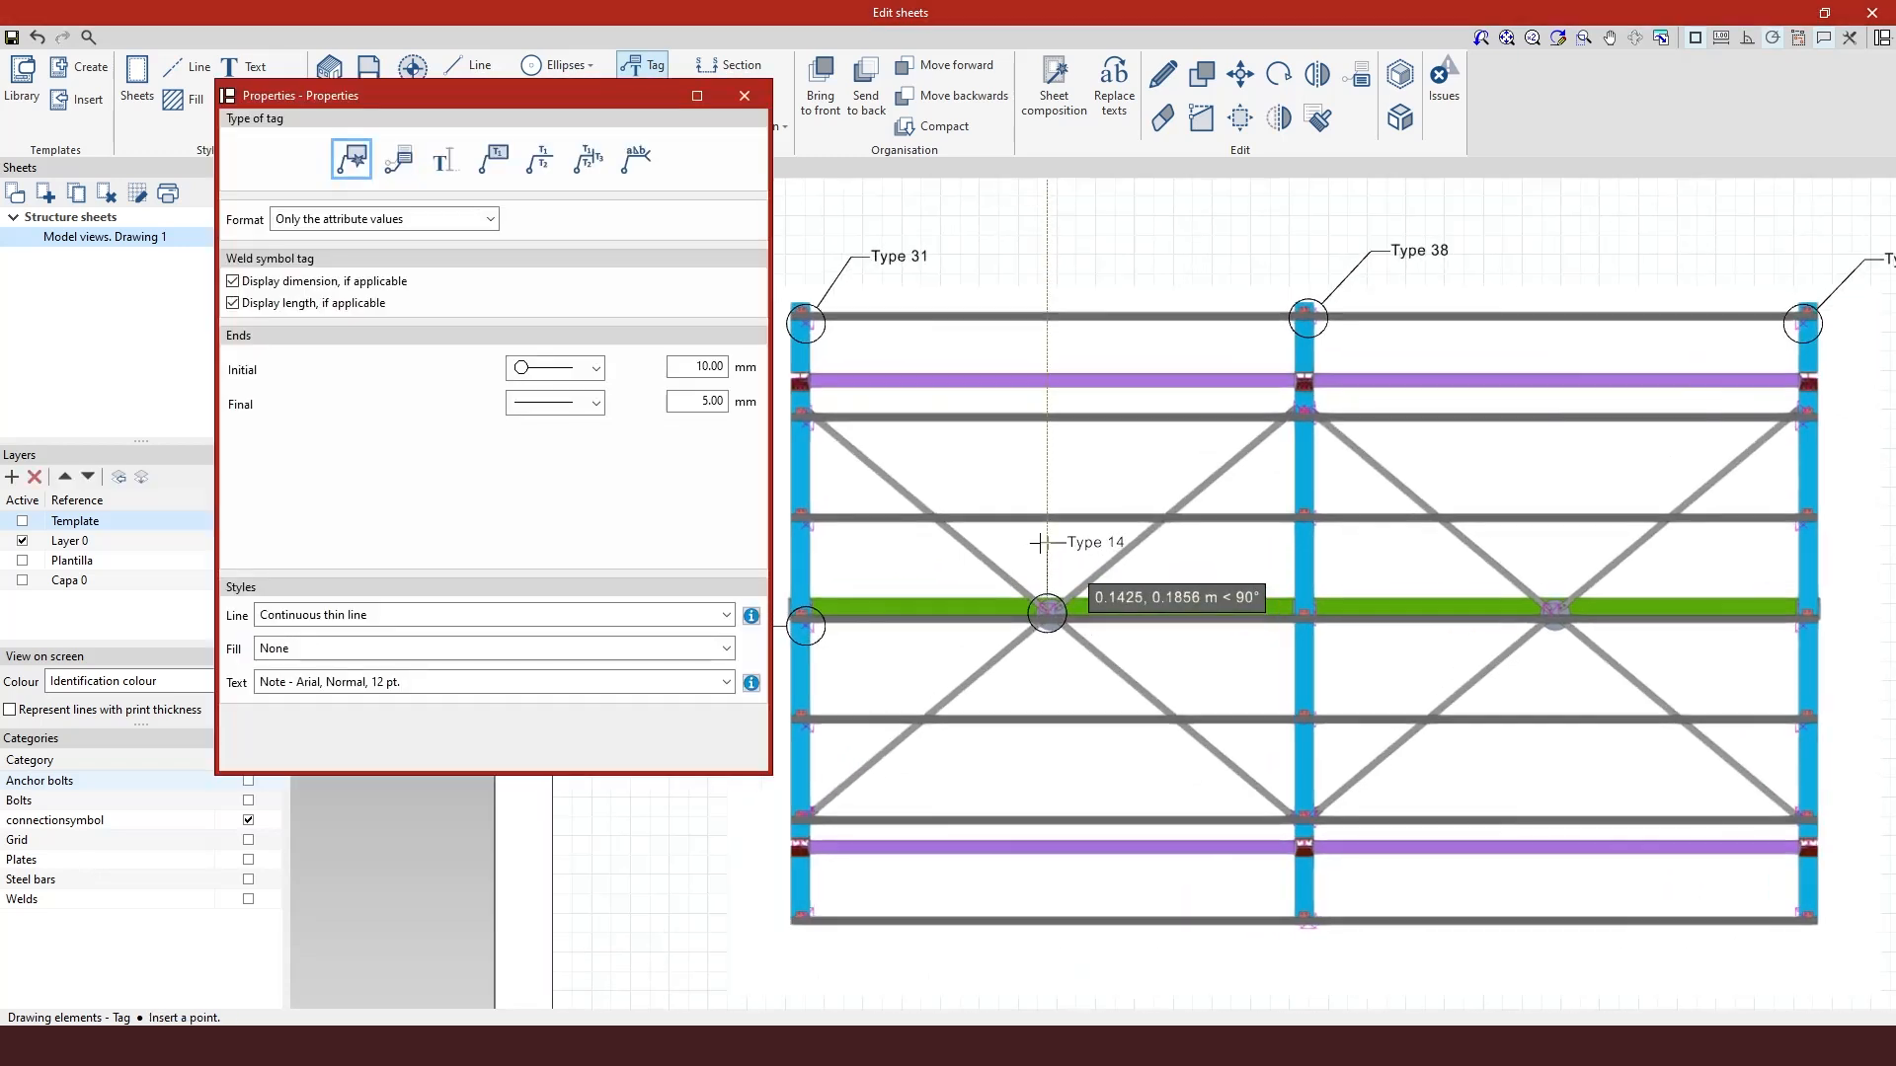
click(1043, 541)
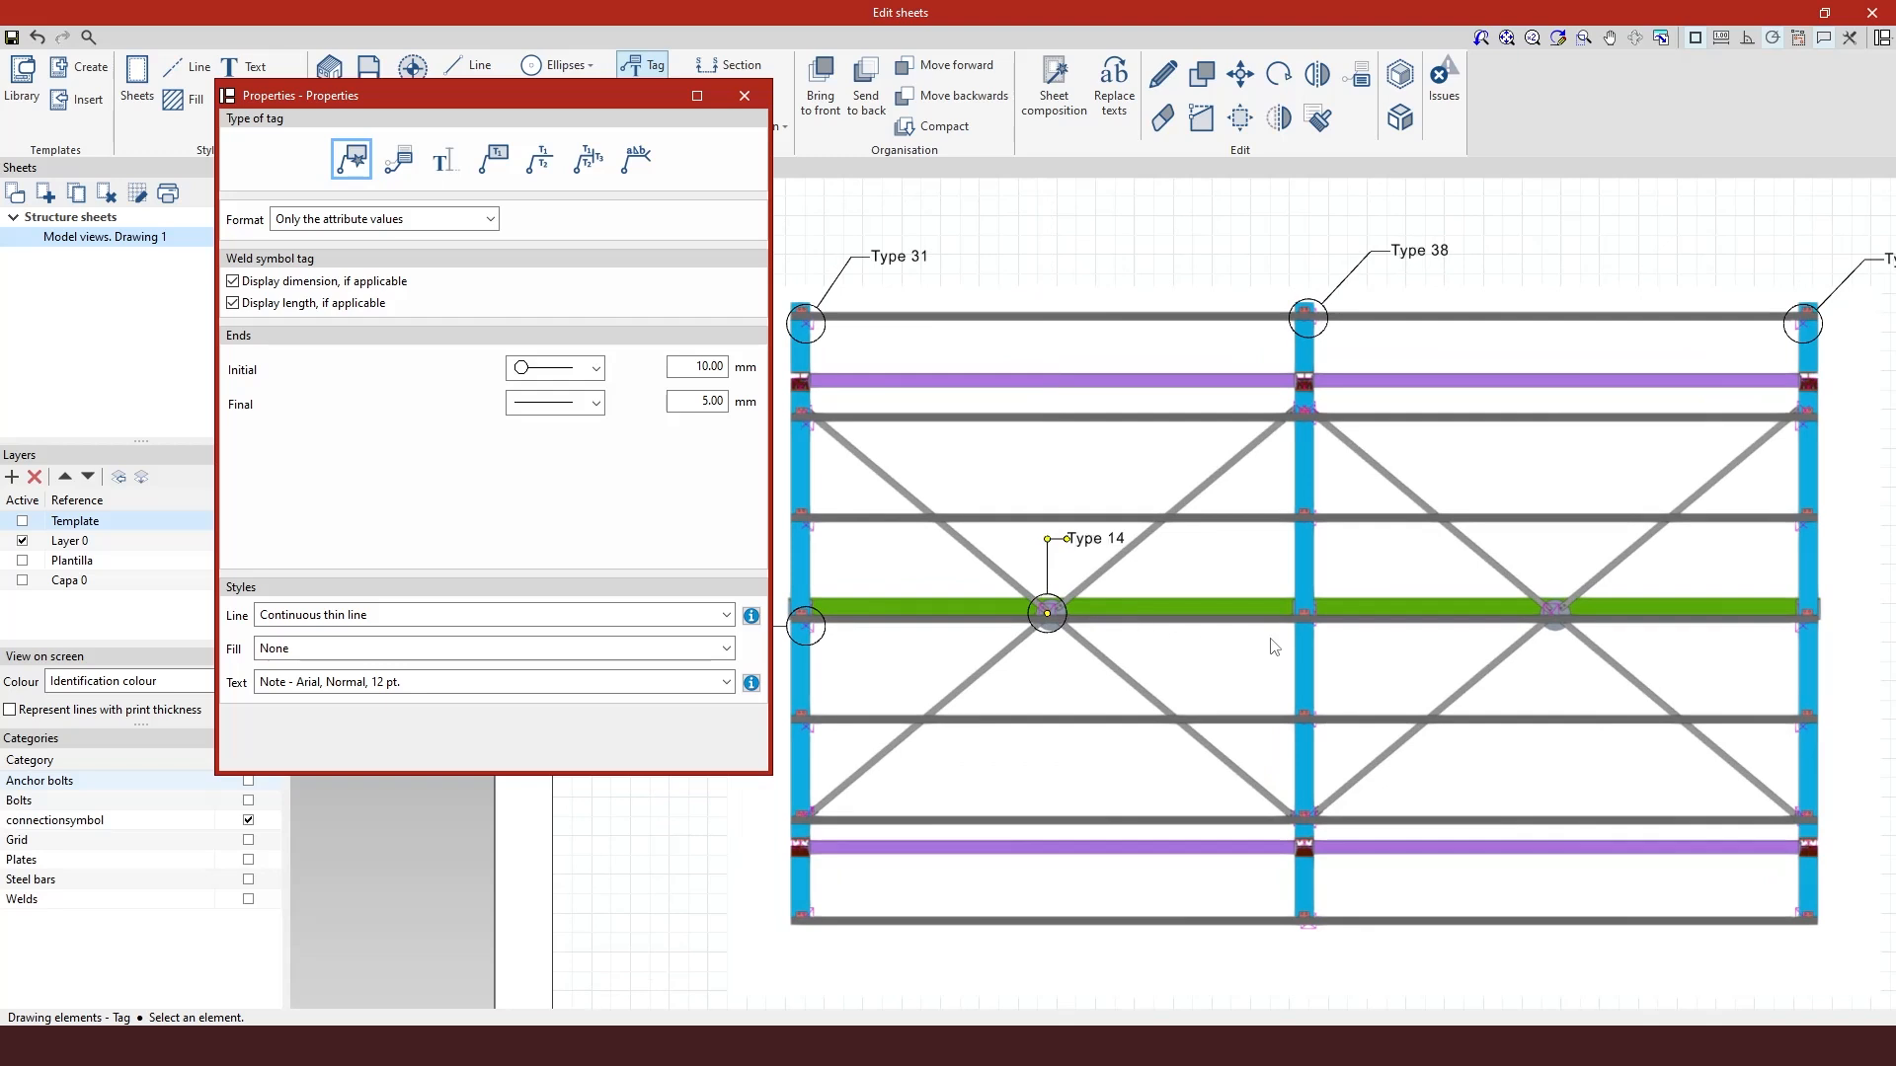
scroll(1274, 647, down, 2)
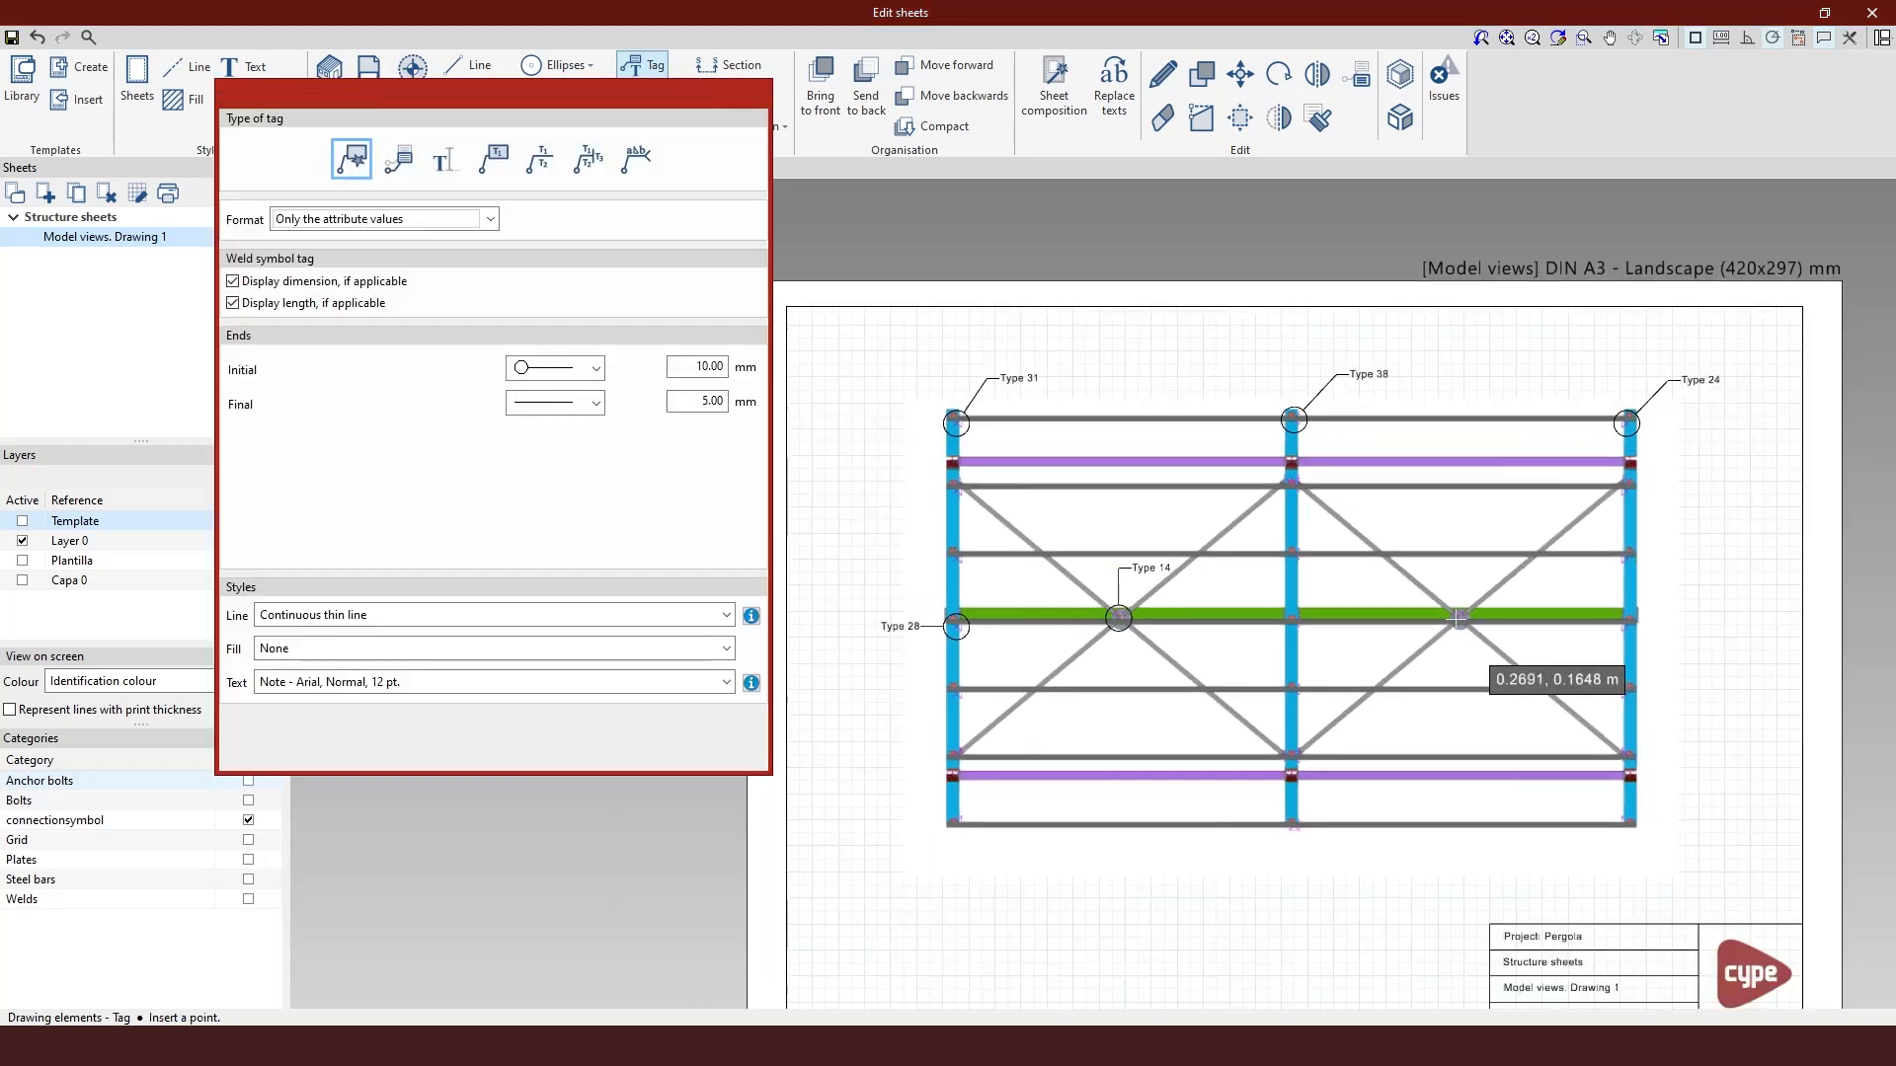
click(1458, 619)
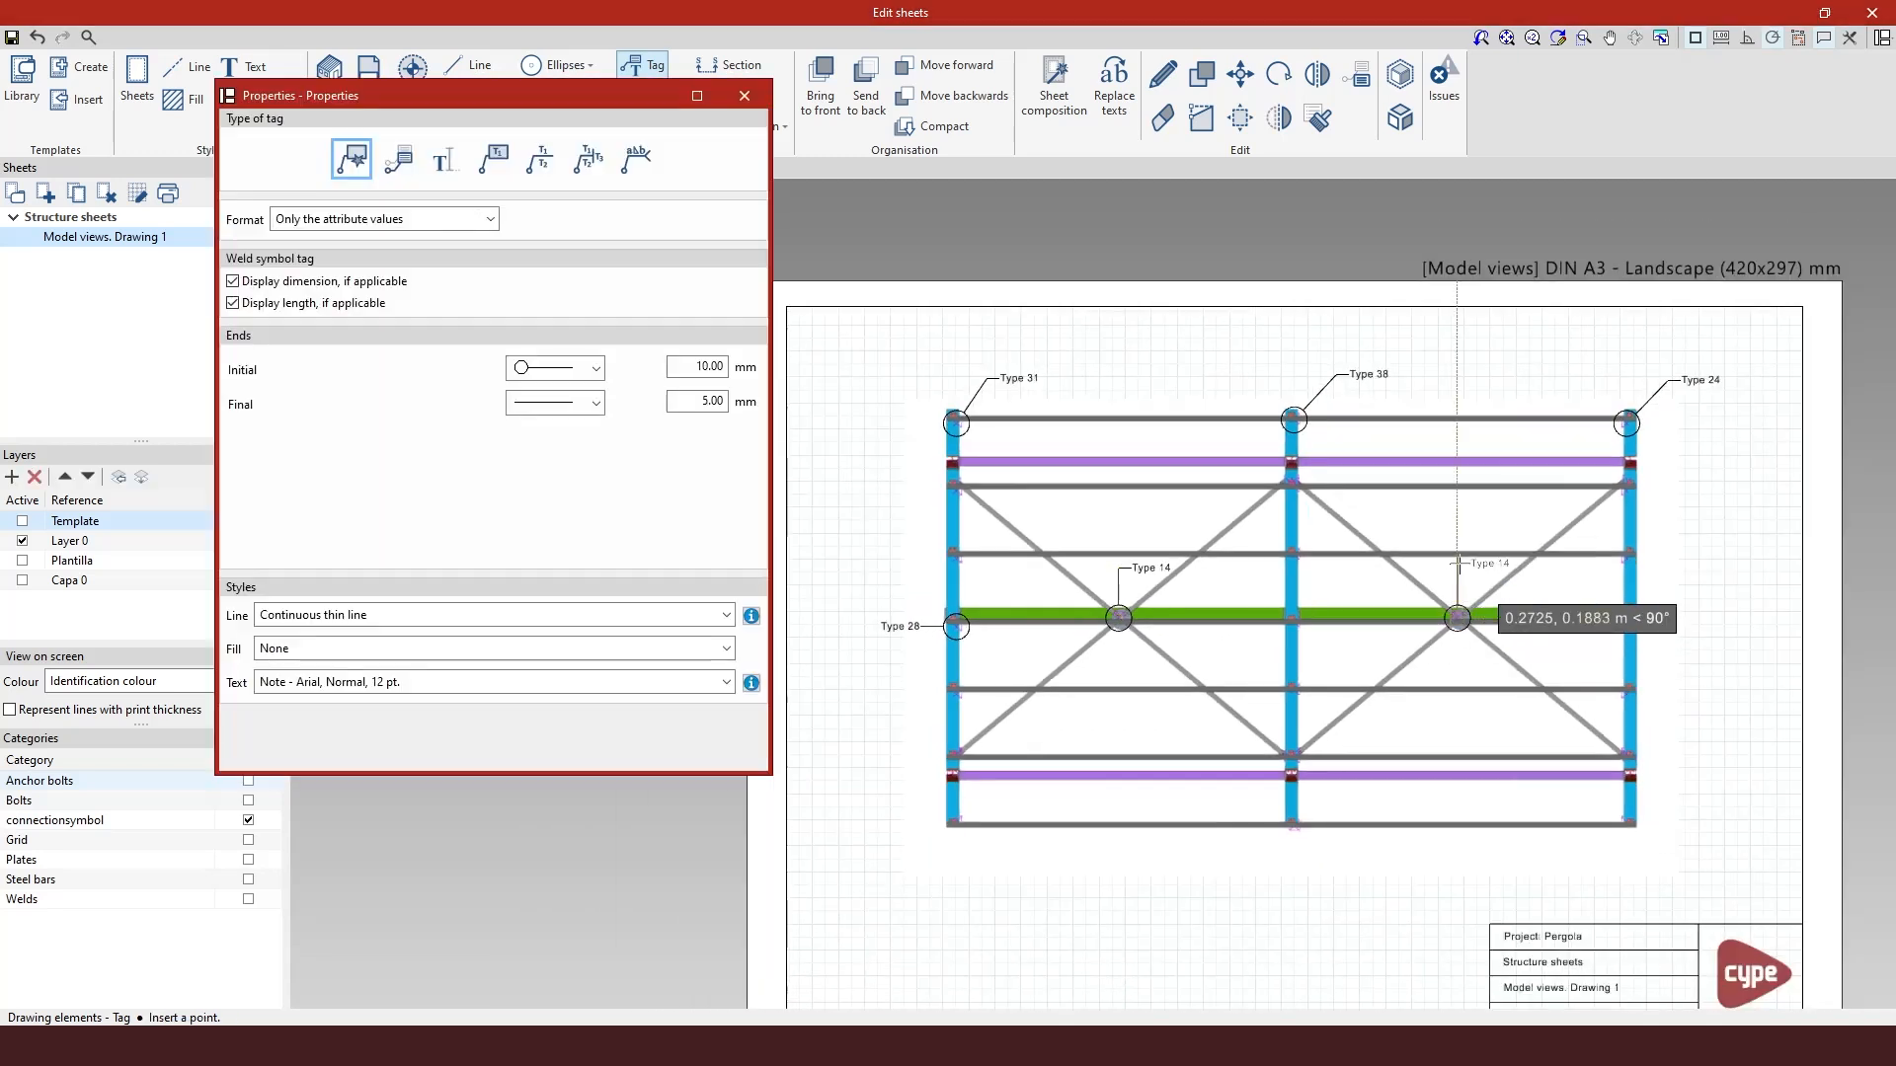
click(1459, 568)
scroll(951, 772, up, 1)
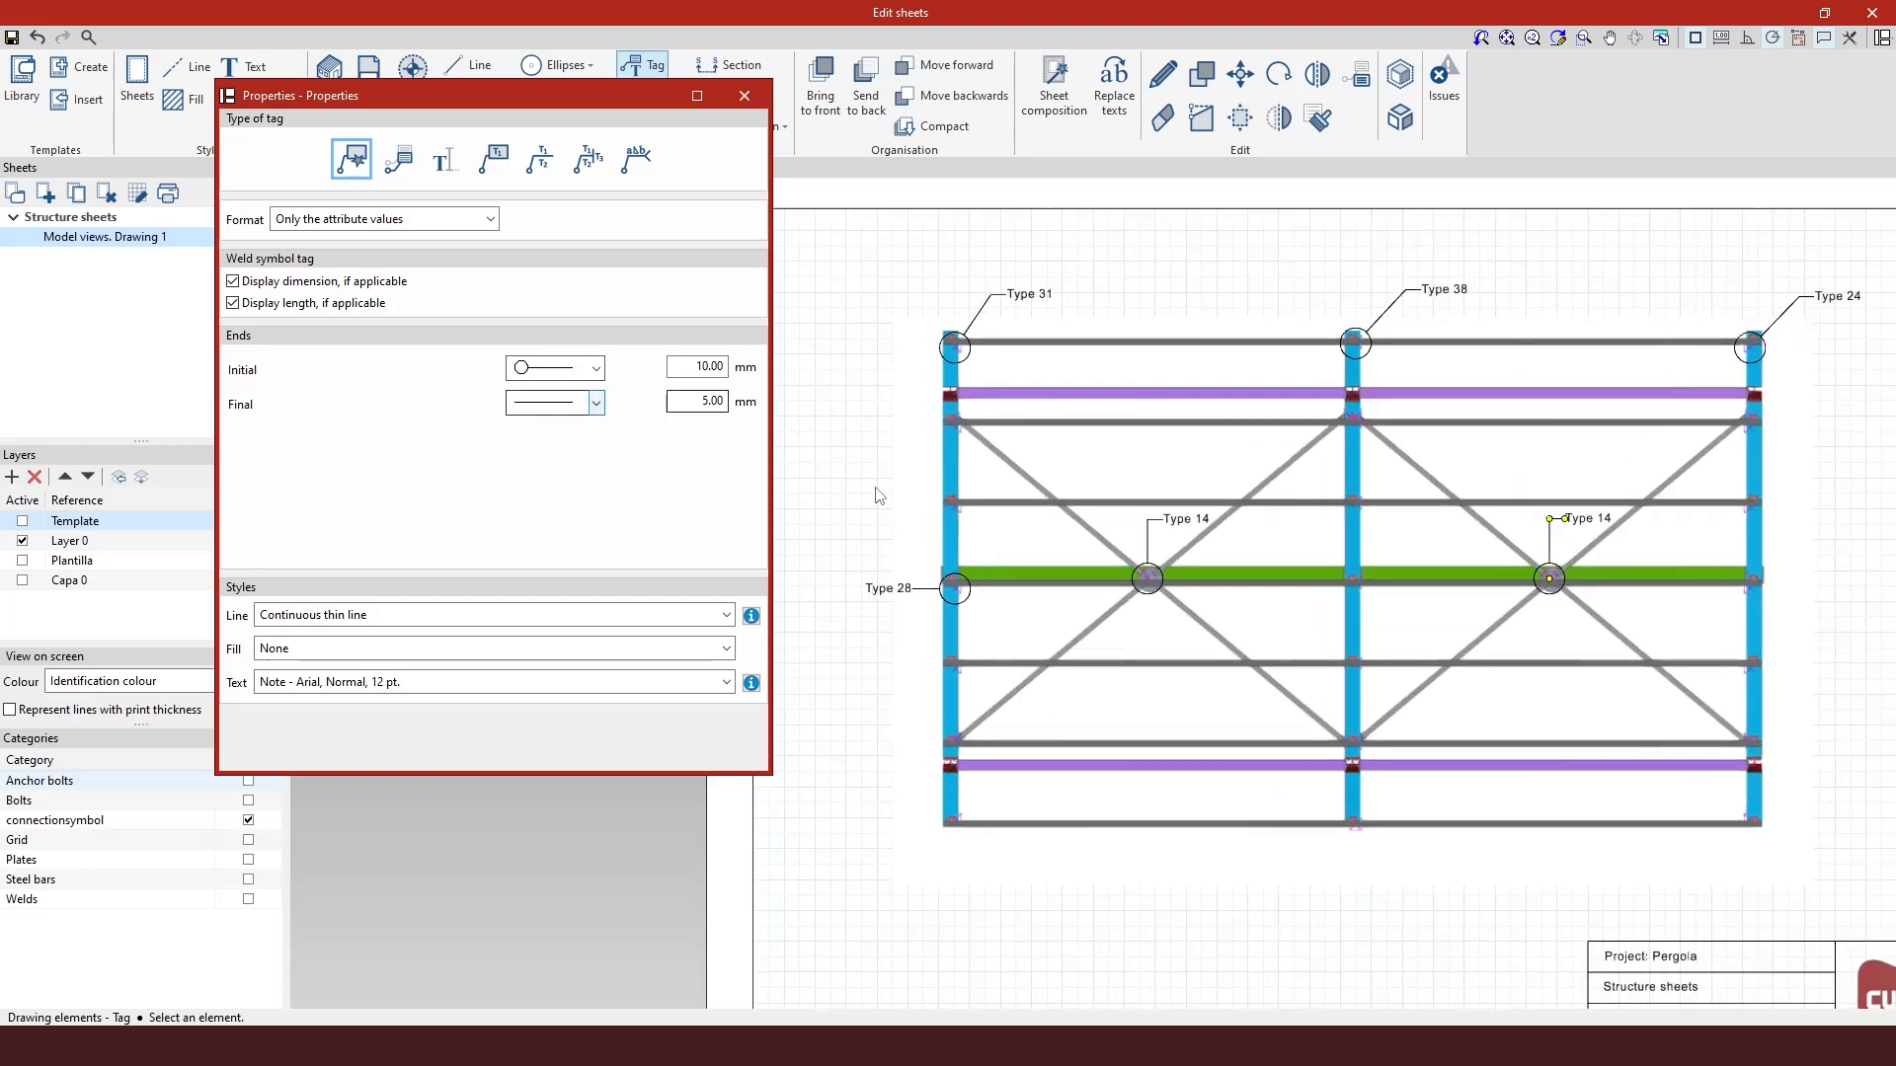
Tag the connections where the lower purple beam meets the left, right and middle blue members of the roof view.
click(952, 770)
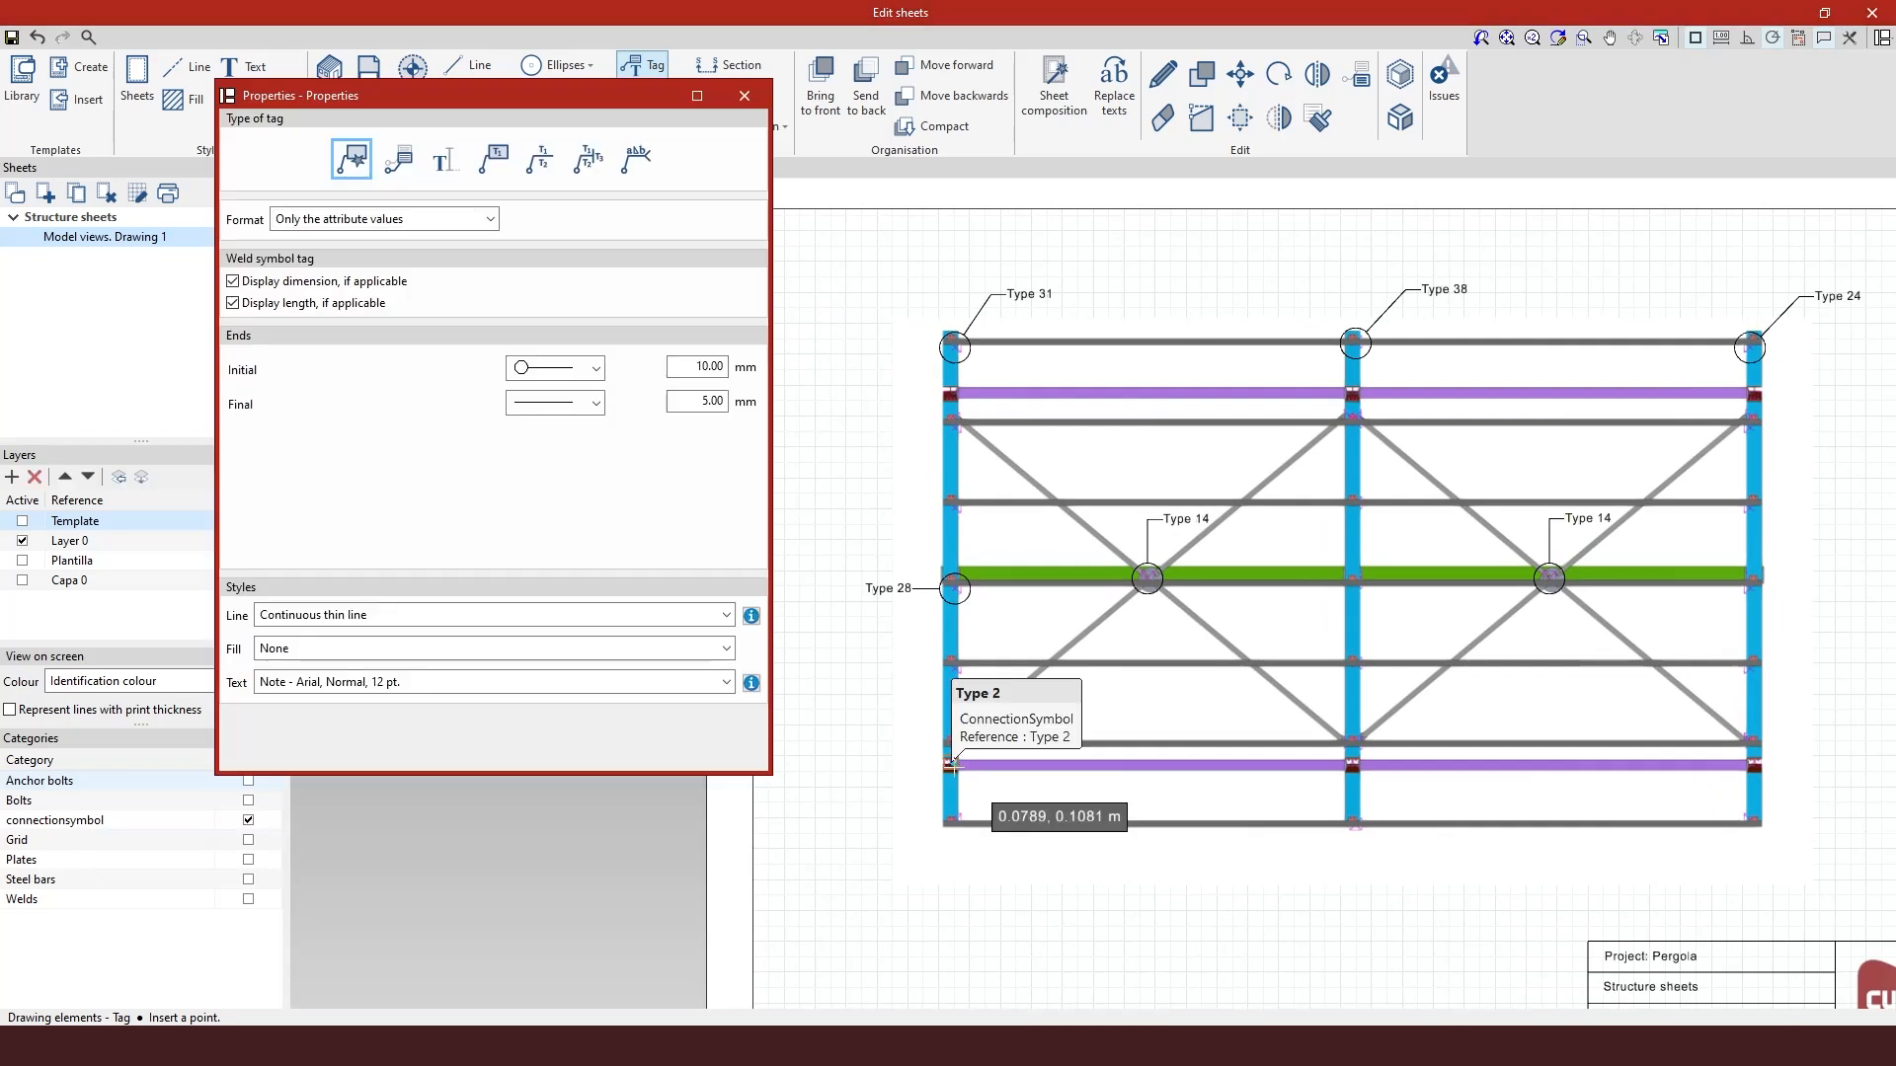
click(894, 786)
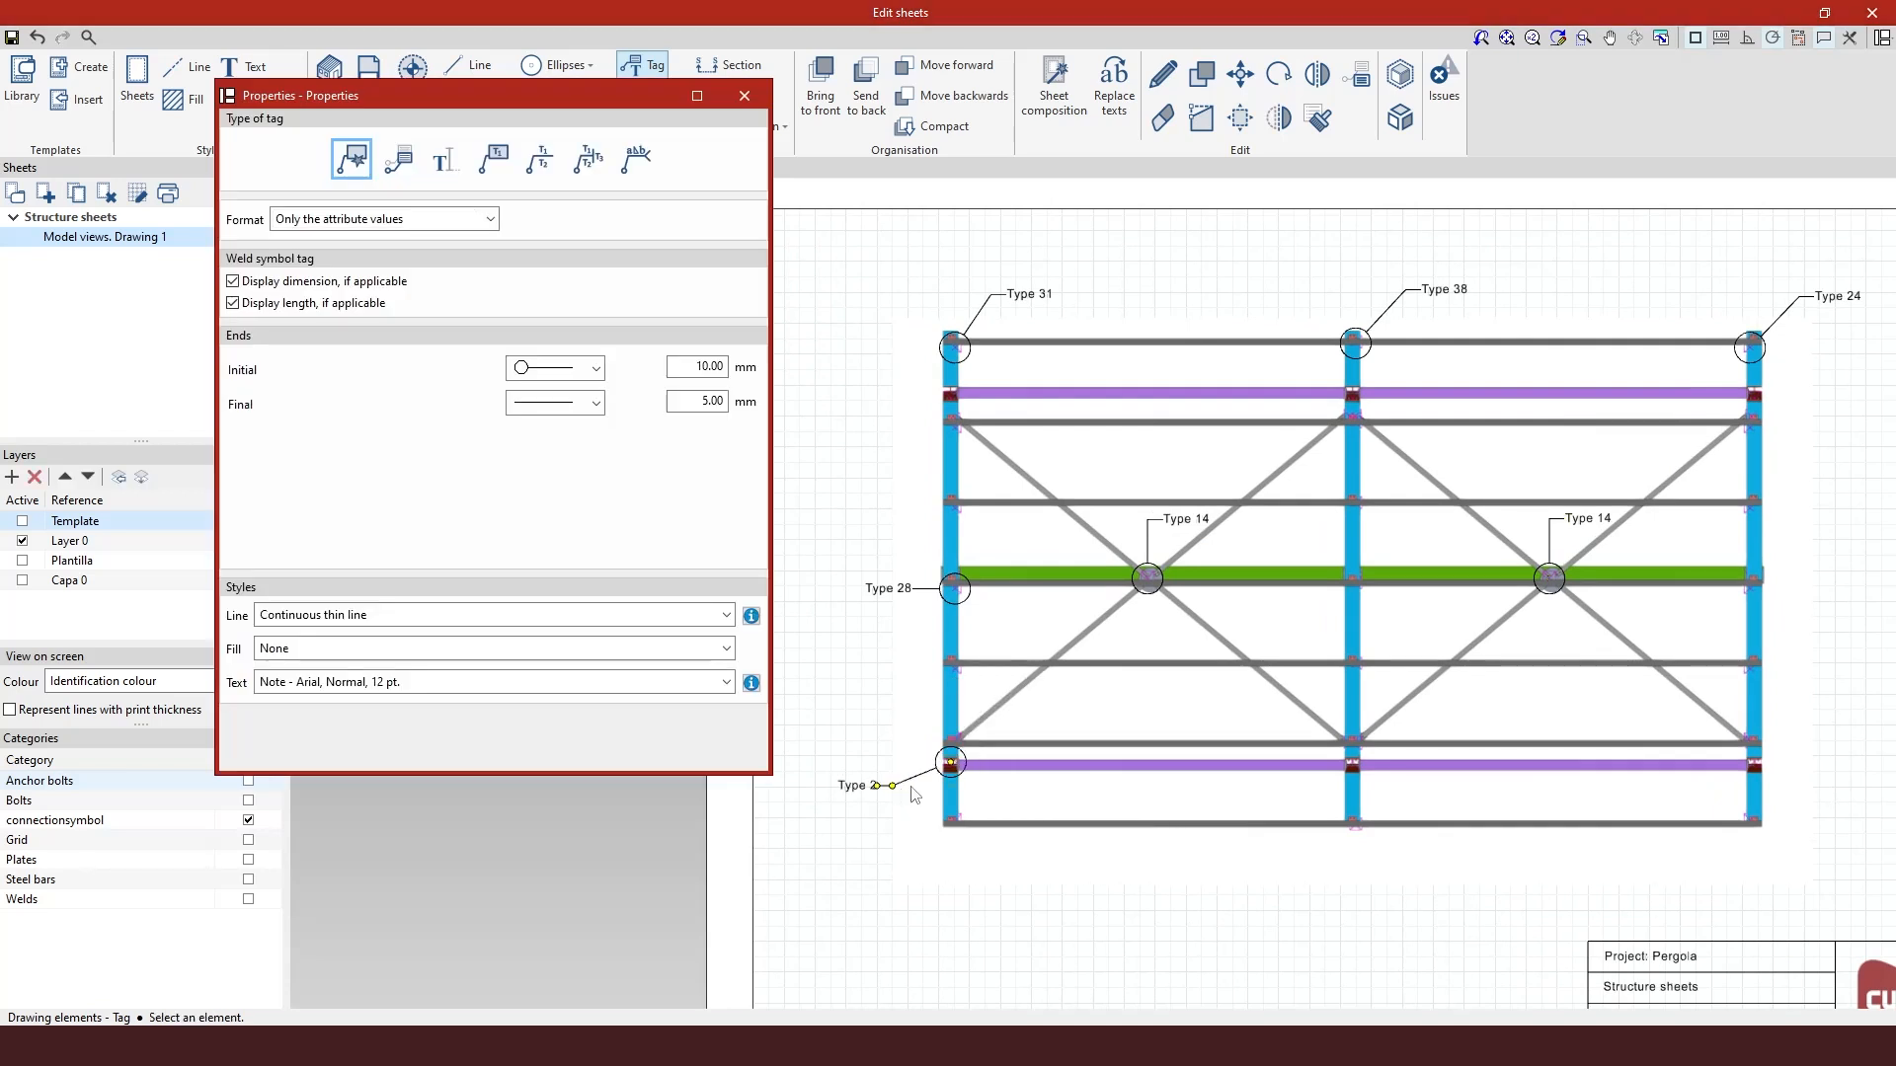
click(1753, 766)
click(1813, 784)
click(1352, 765)
click(1411, 803)
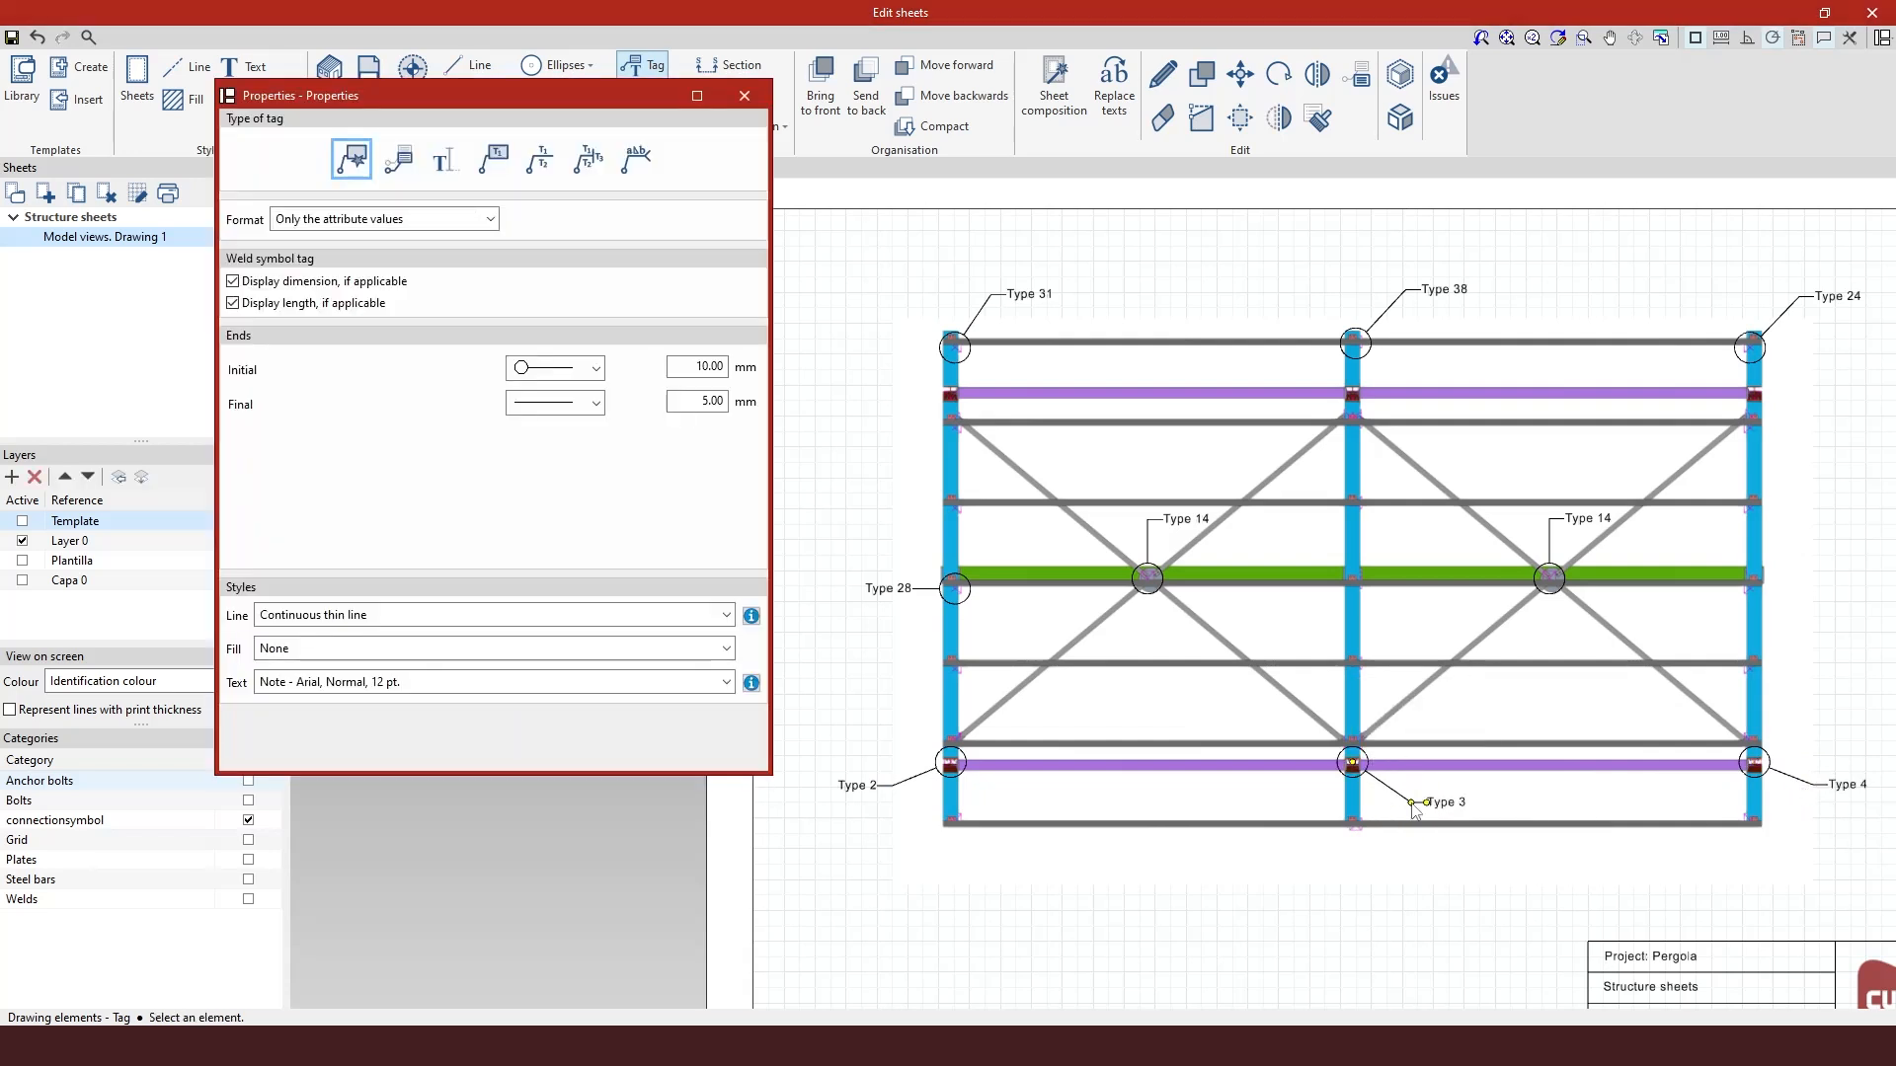
Delete the Type 28 tag at mid-length of the roof view's leftmost blue member.
scroll(1349, 579, up, 1)
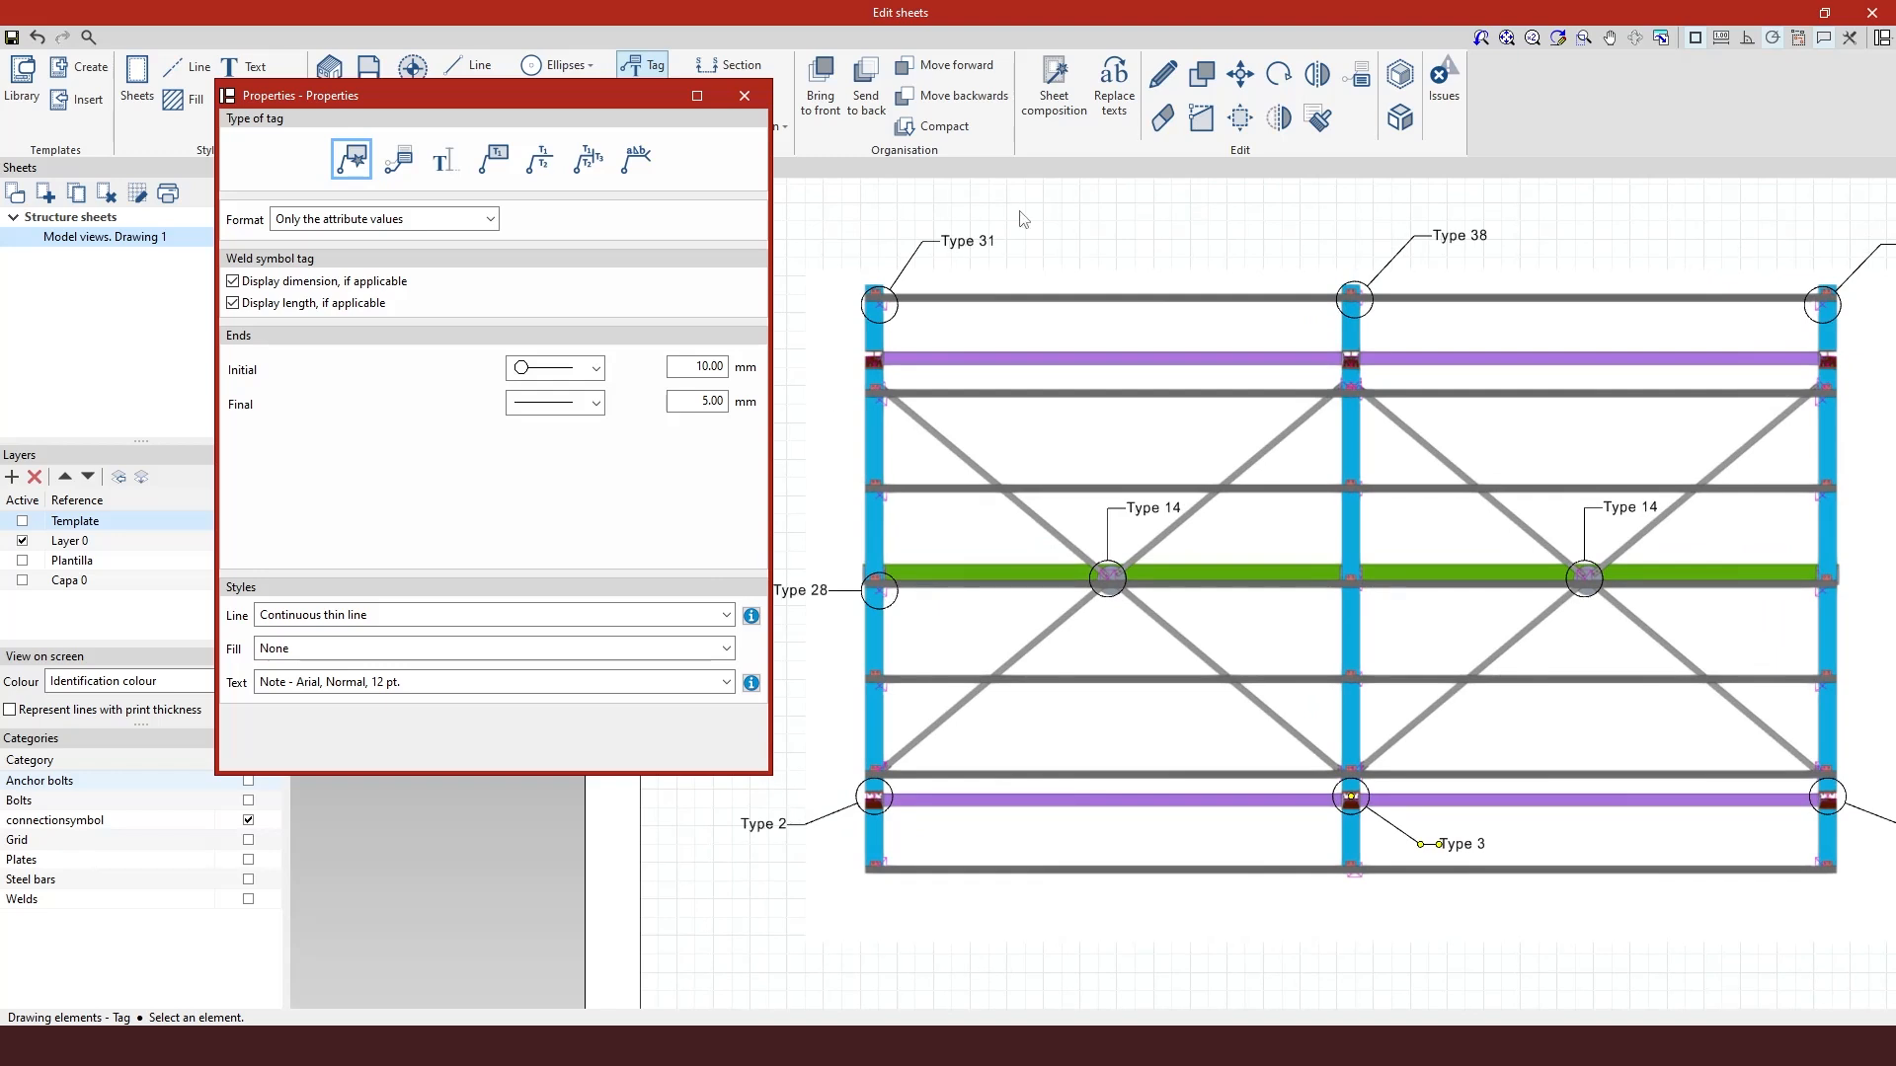
click(1165, 121)
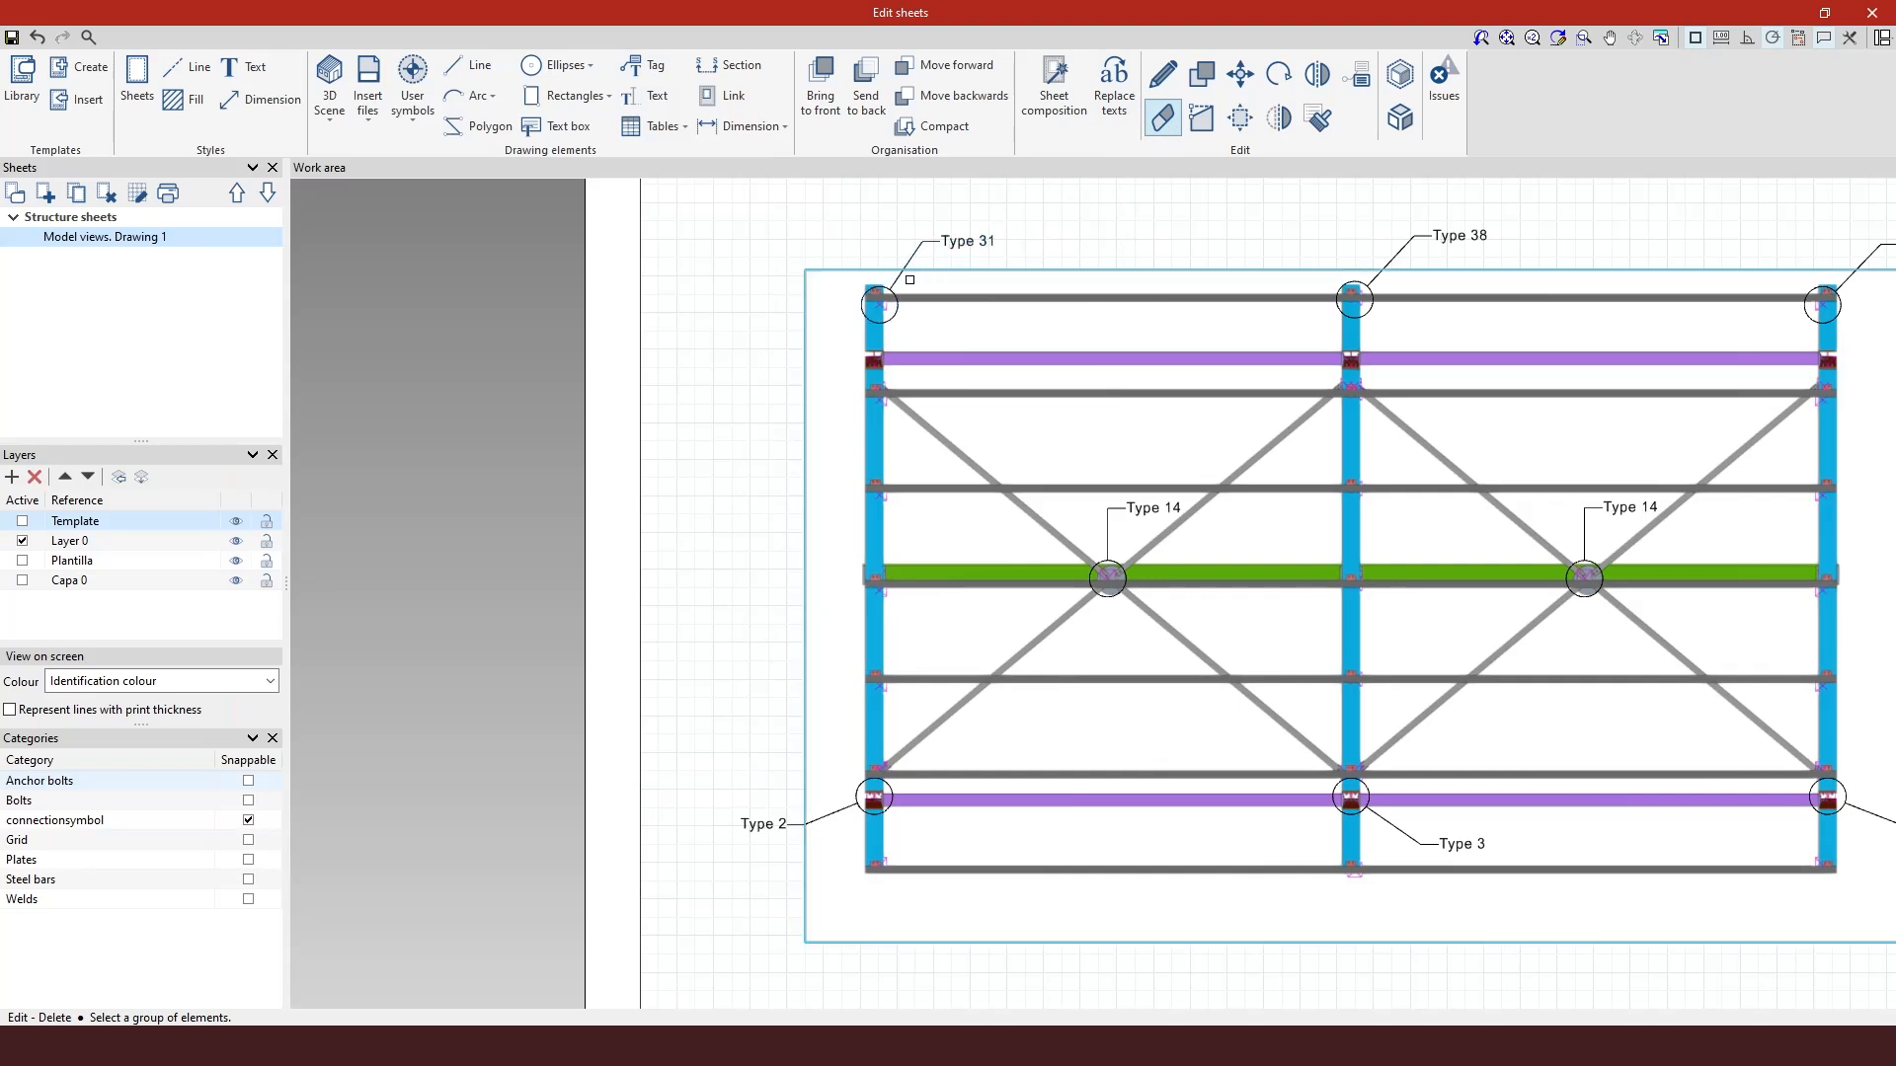
Tag the connections where the upper purple beam meets the left, middle and right blue members of the roof view.
click(644, 66)
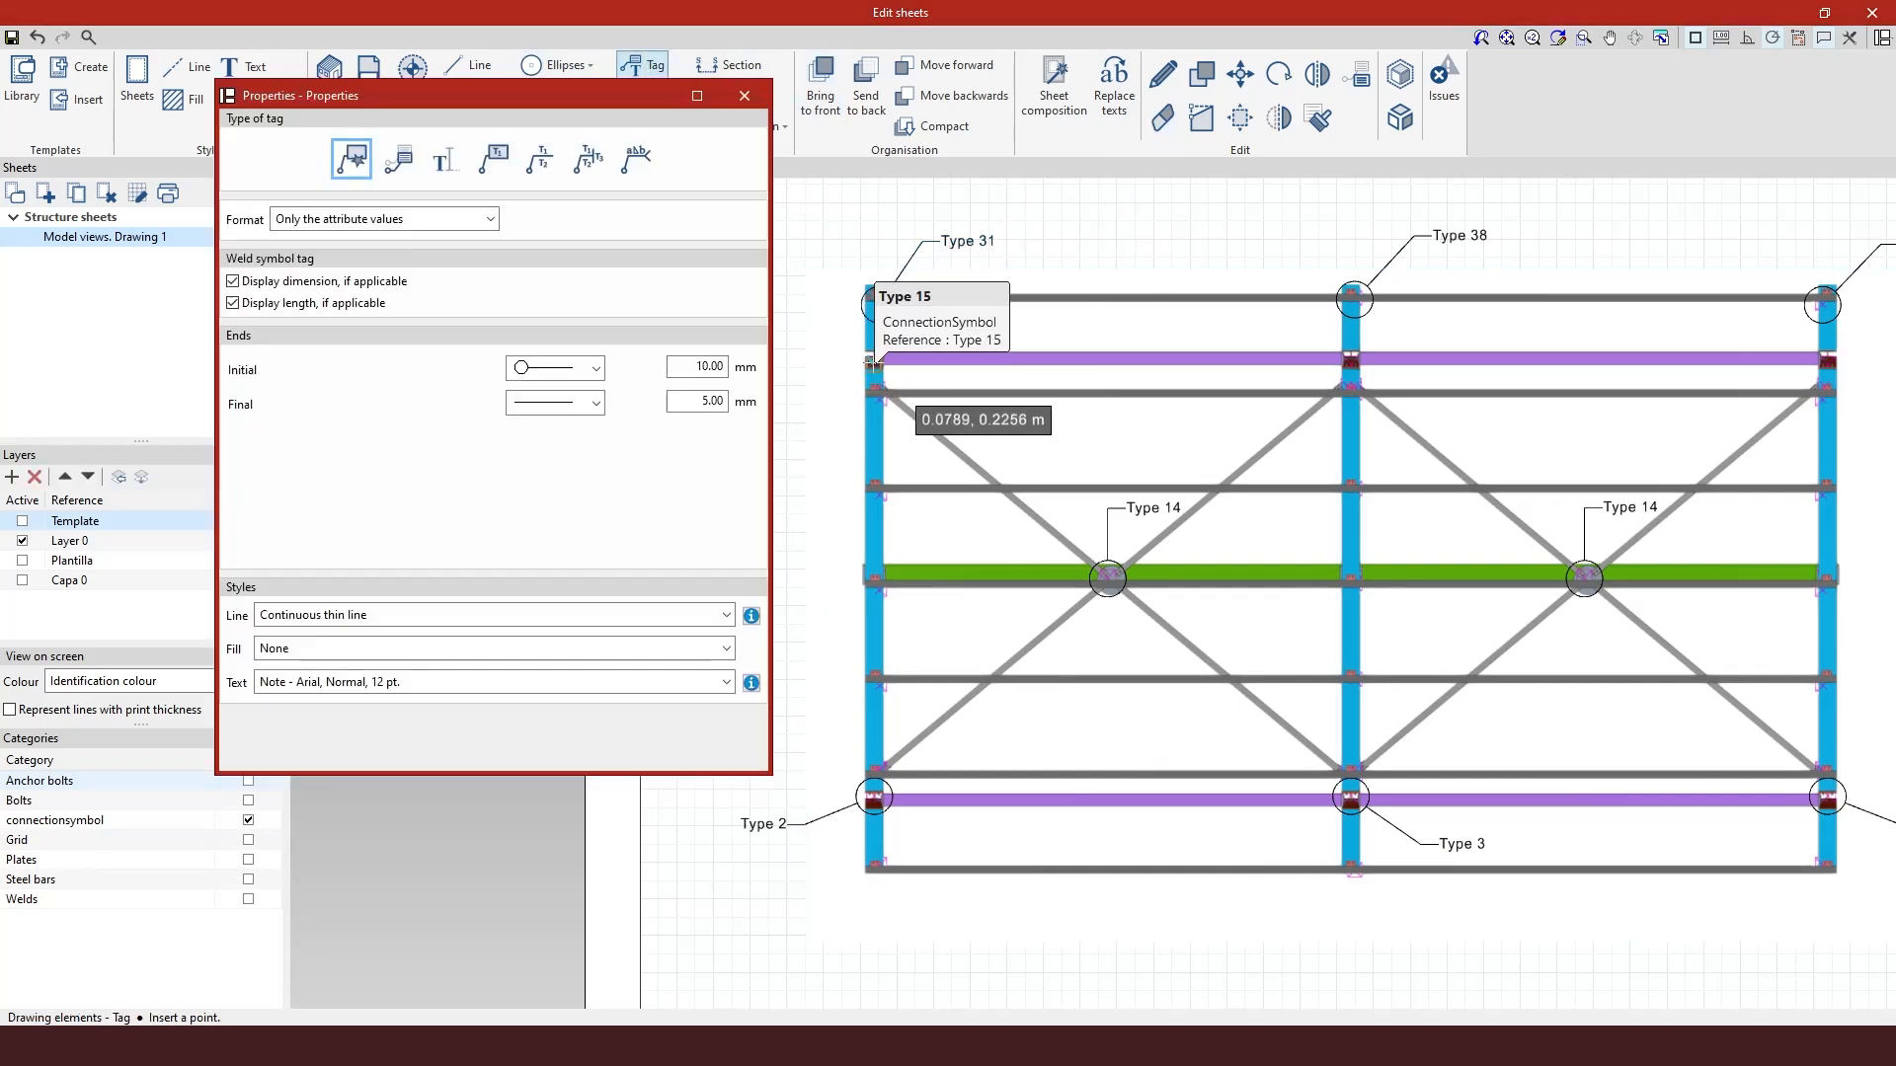
click(873, 363)
click(950, 325)
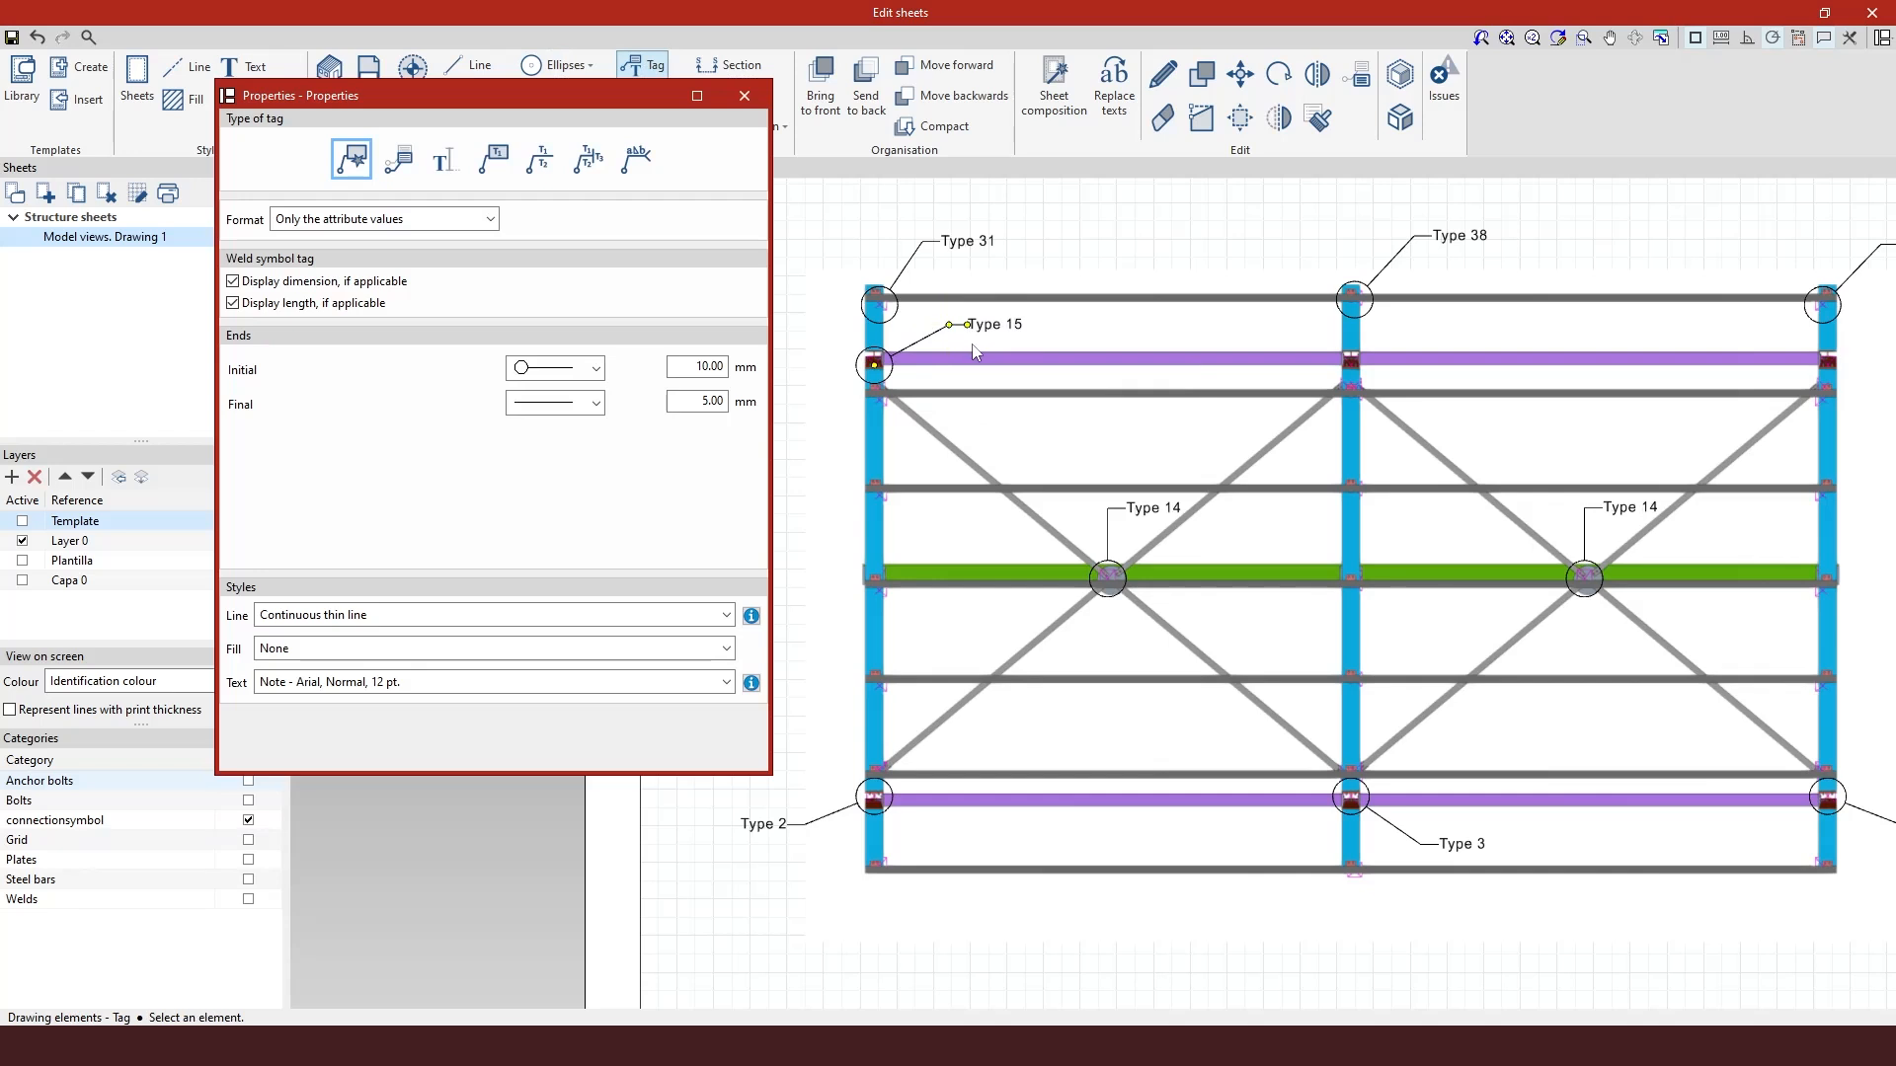
click(1350, 365)
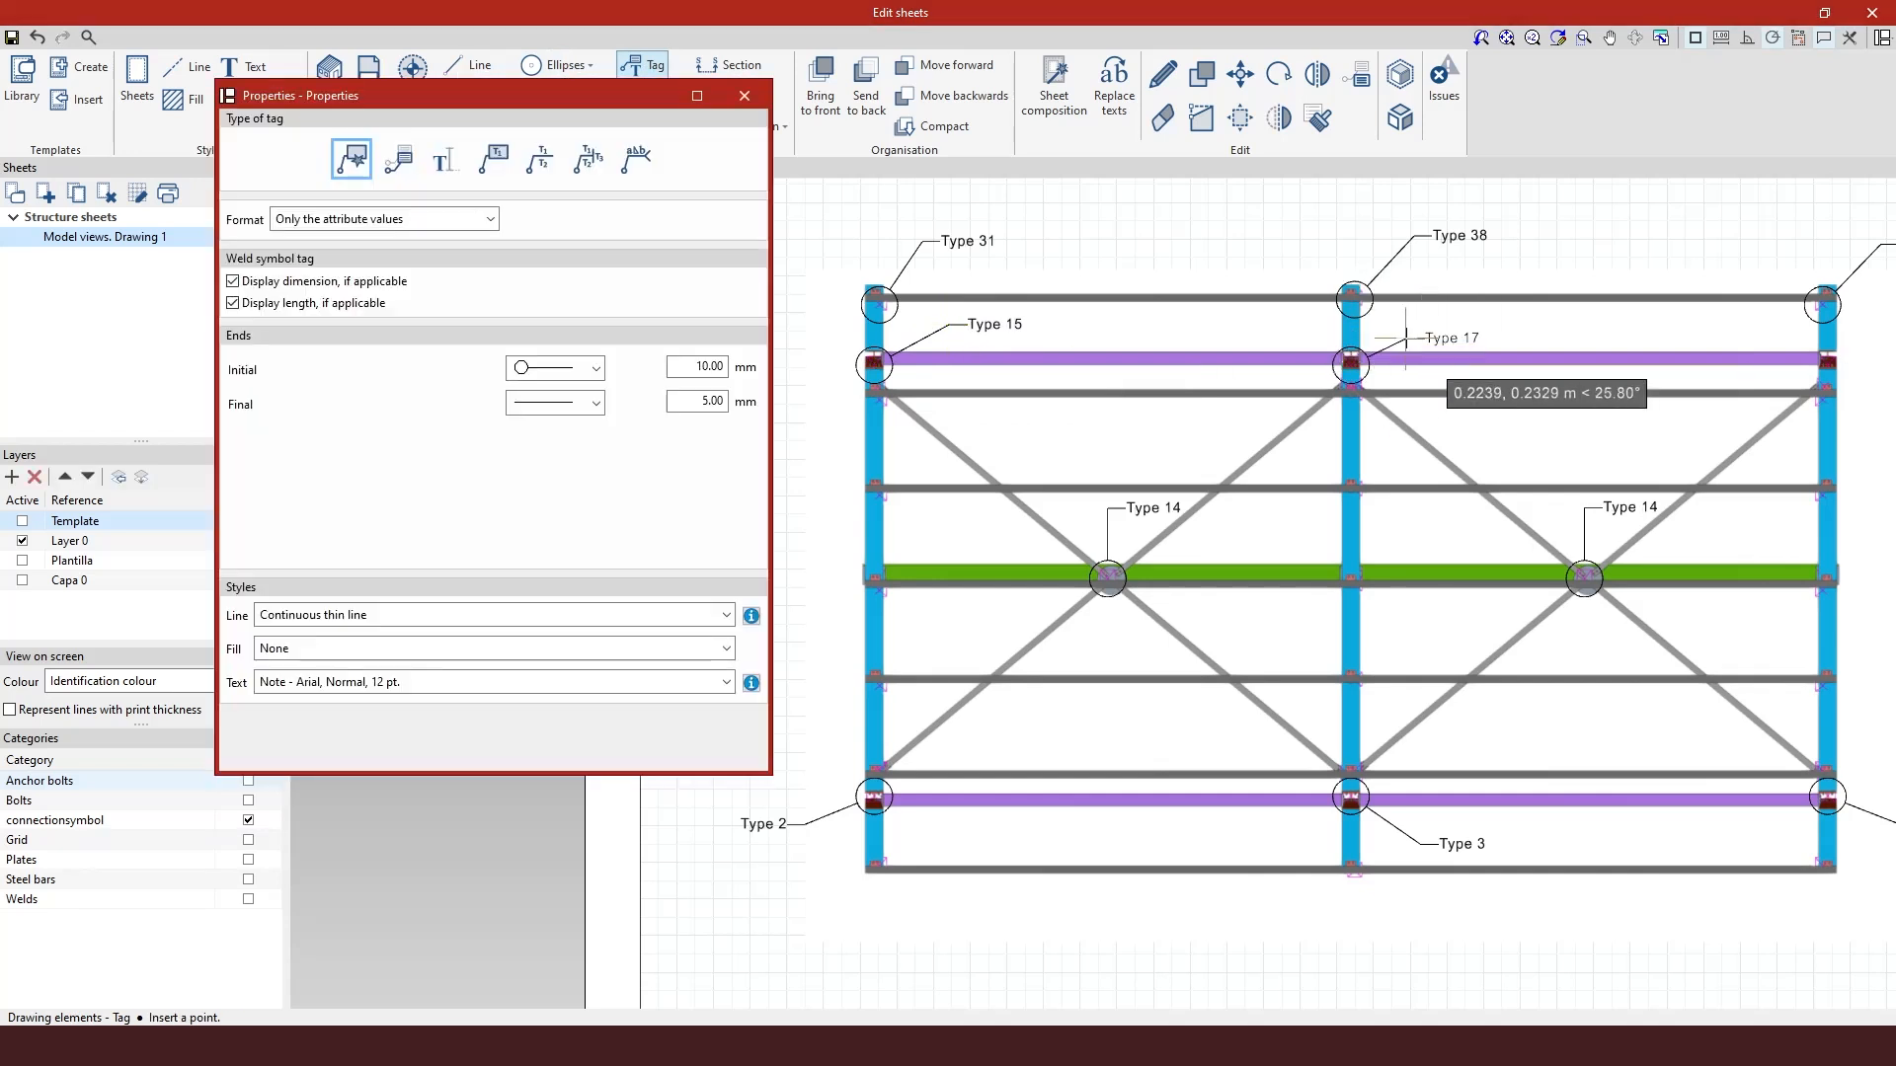
click(1405, 337)
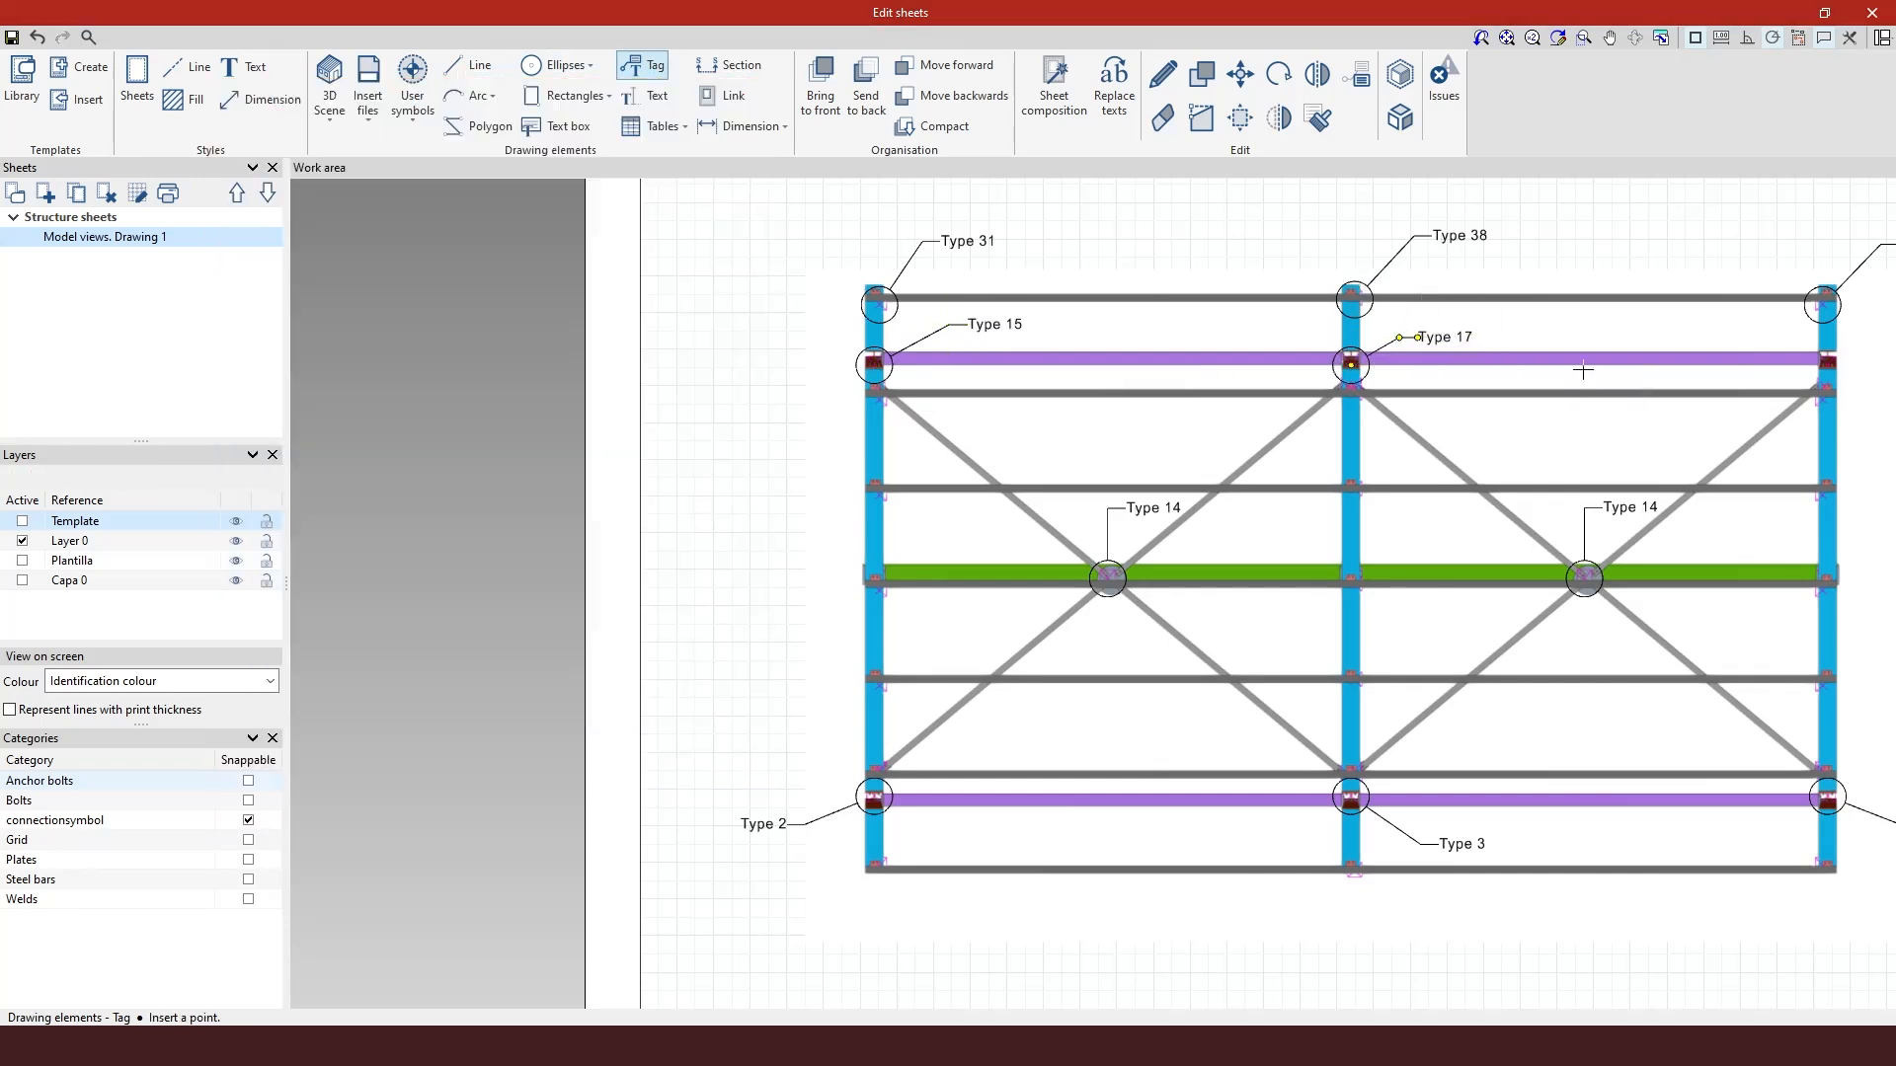
click(1827, 363)
click(1746, 332)
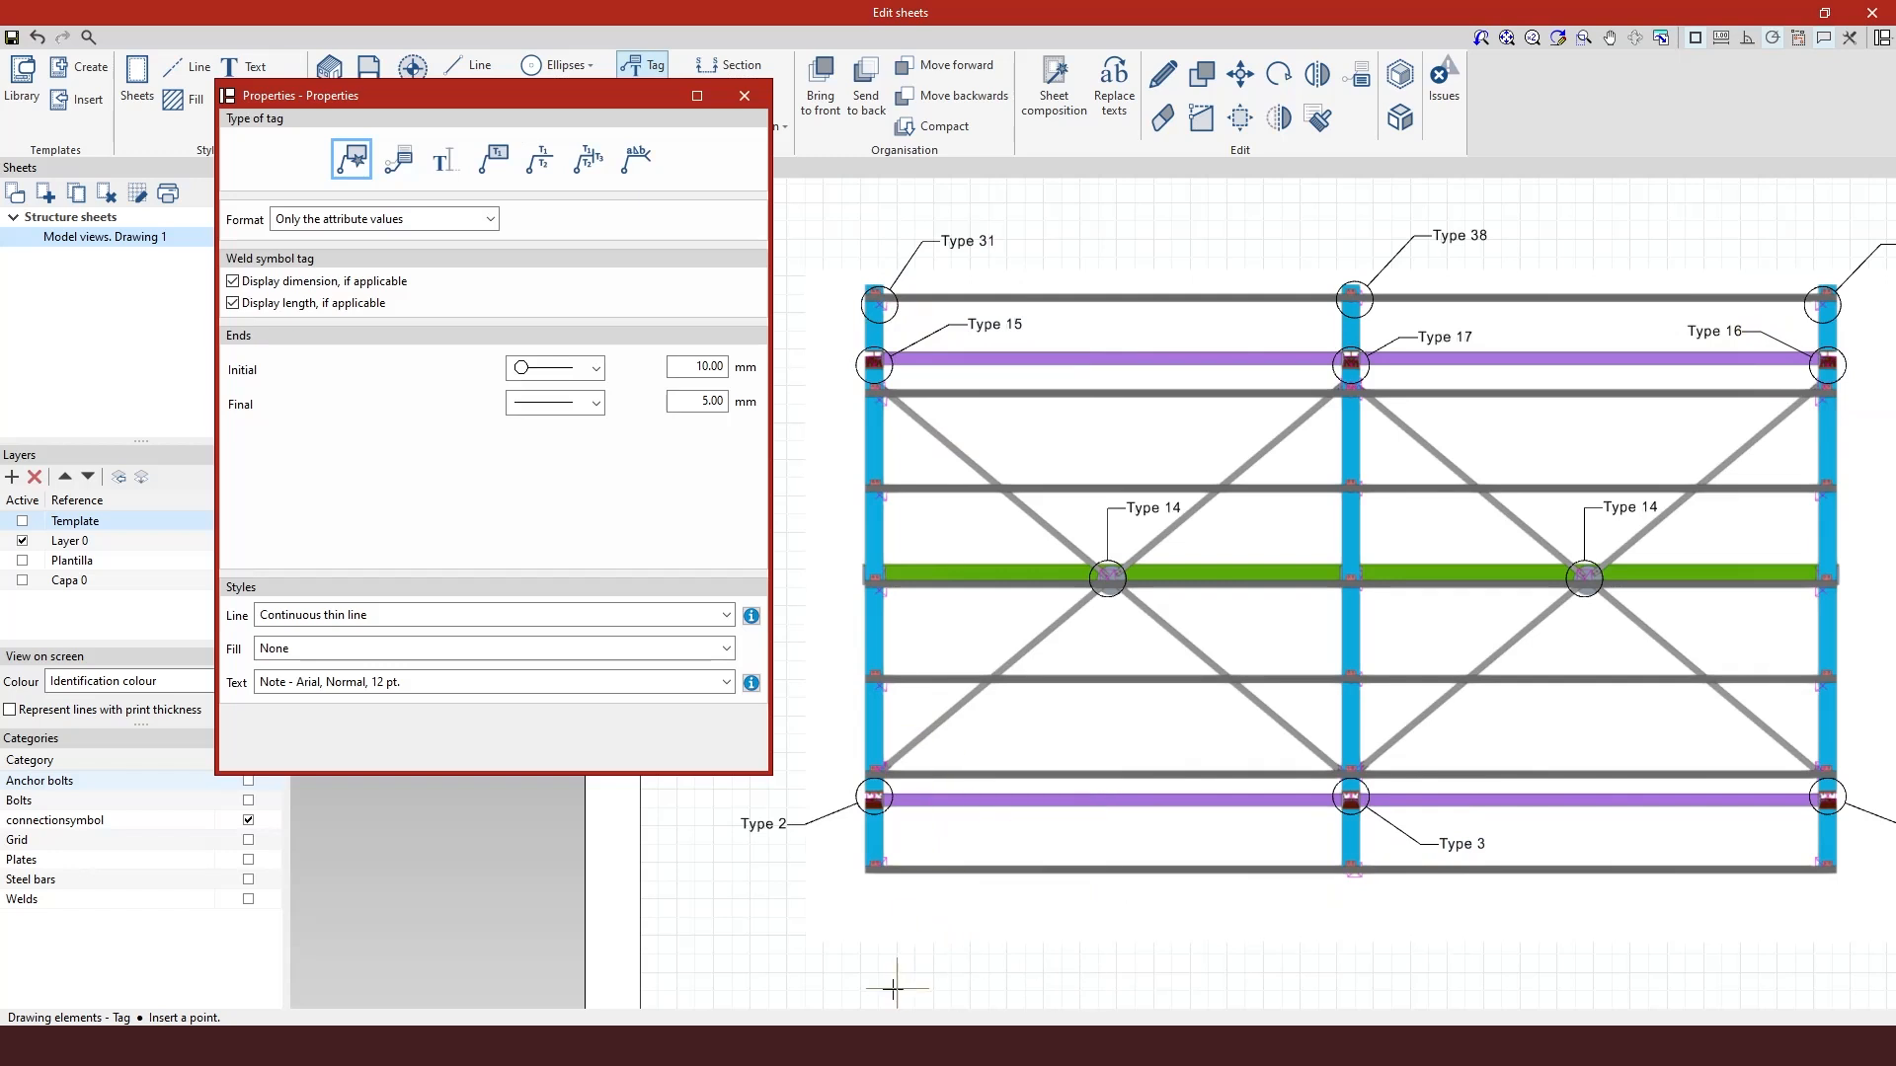
Tag the connection where the lowest purlin meets the leftmost blue member, placing its label below the joint.
click(875, 867)
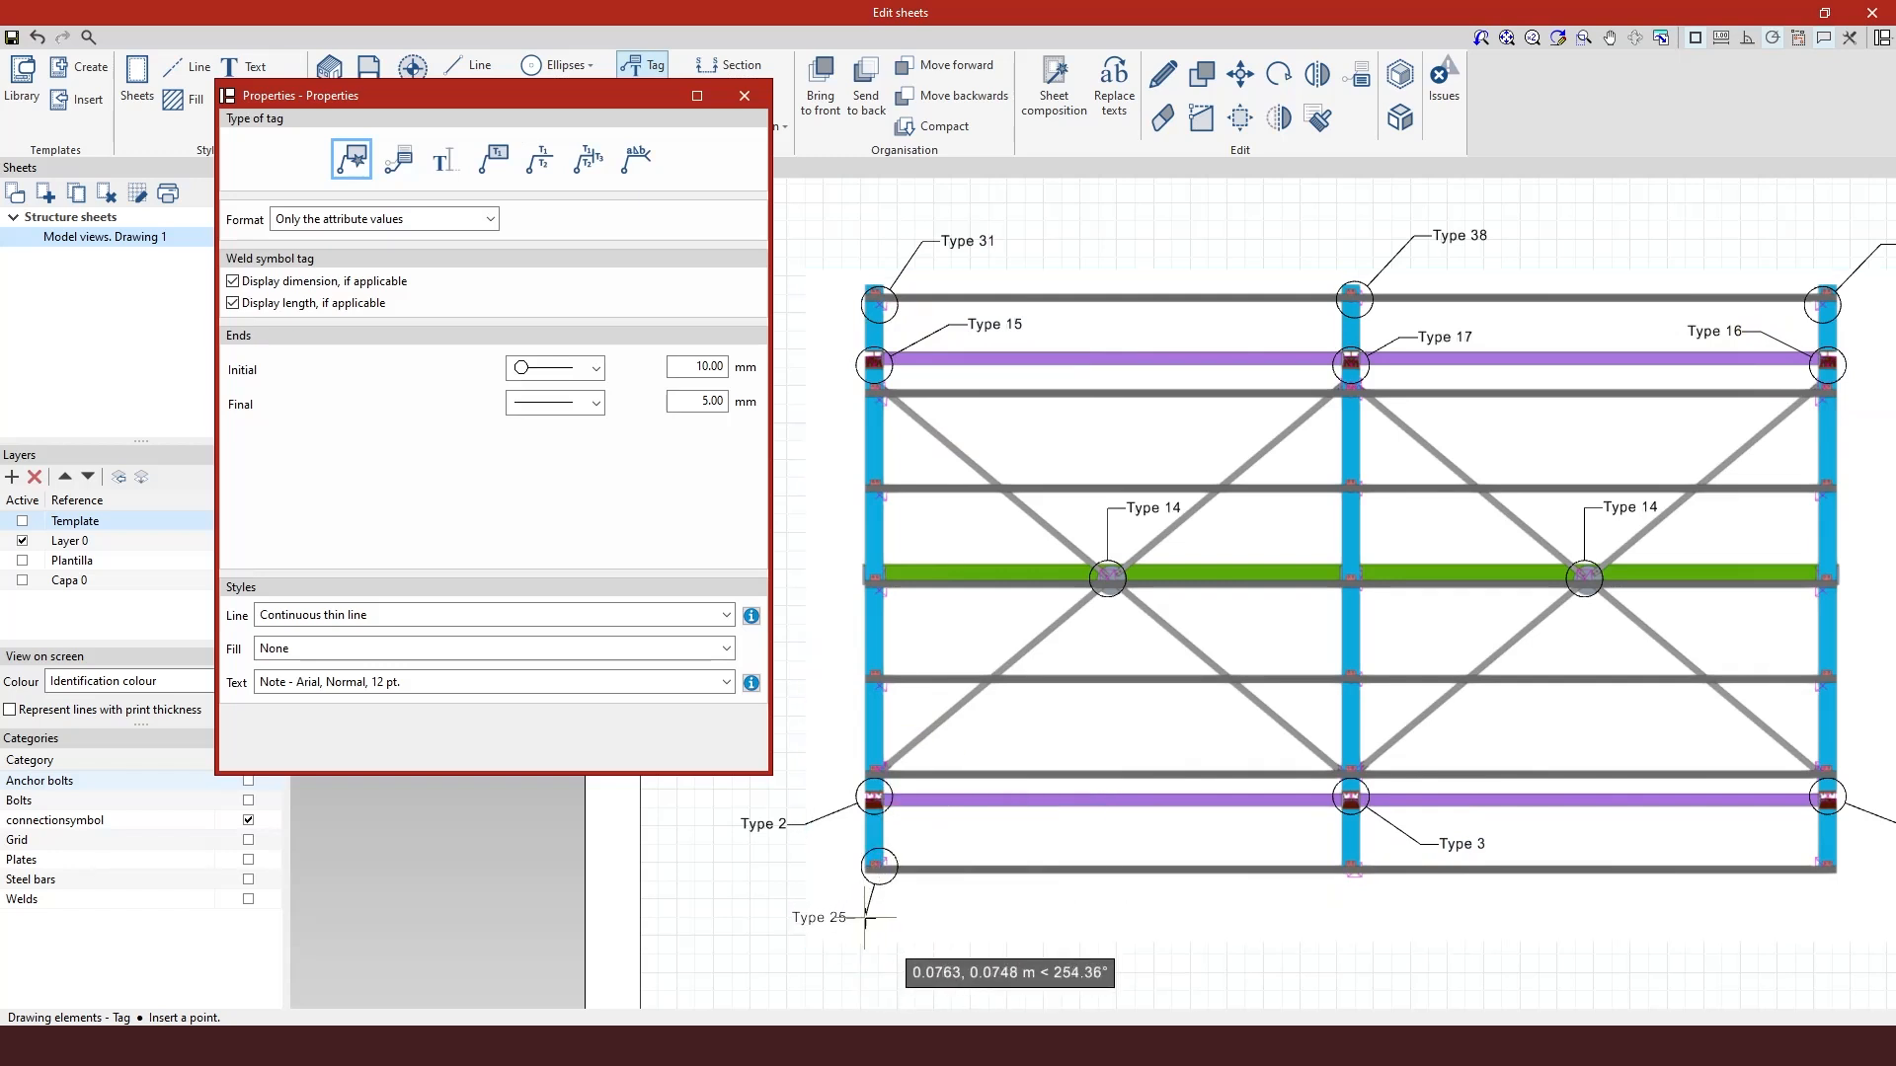
click(862, 925)
scroll(862, 925, up, 1)
right_click(871, 929)
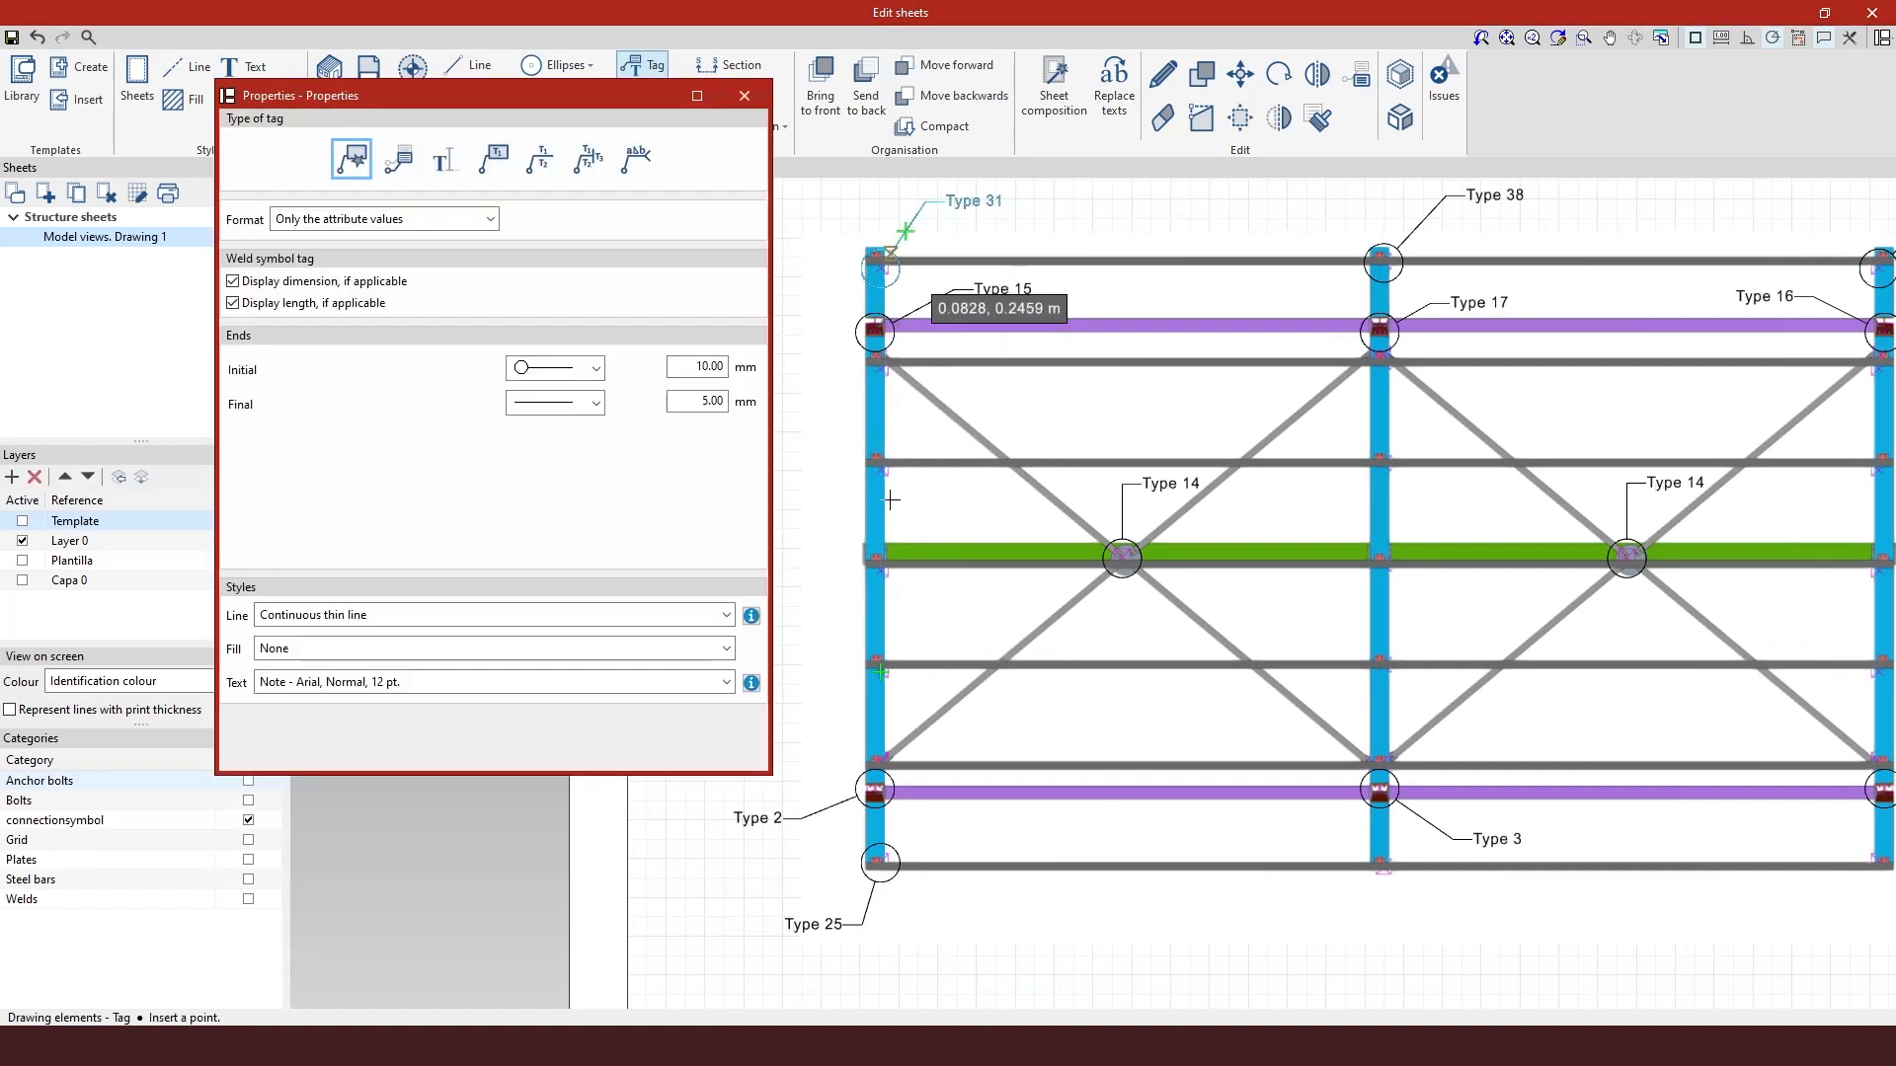
scroll(802, 454, down, 1)
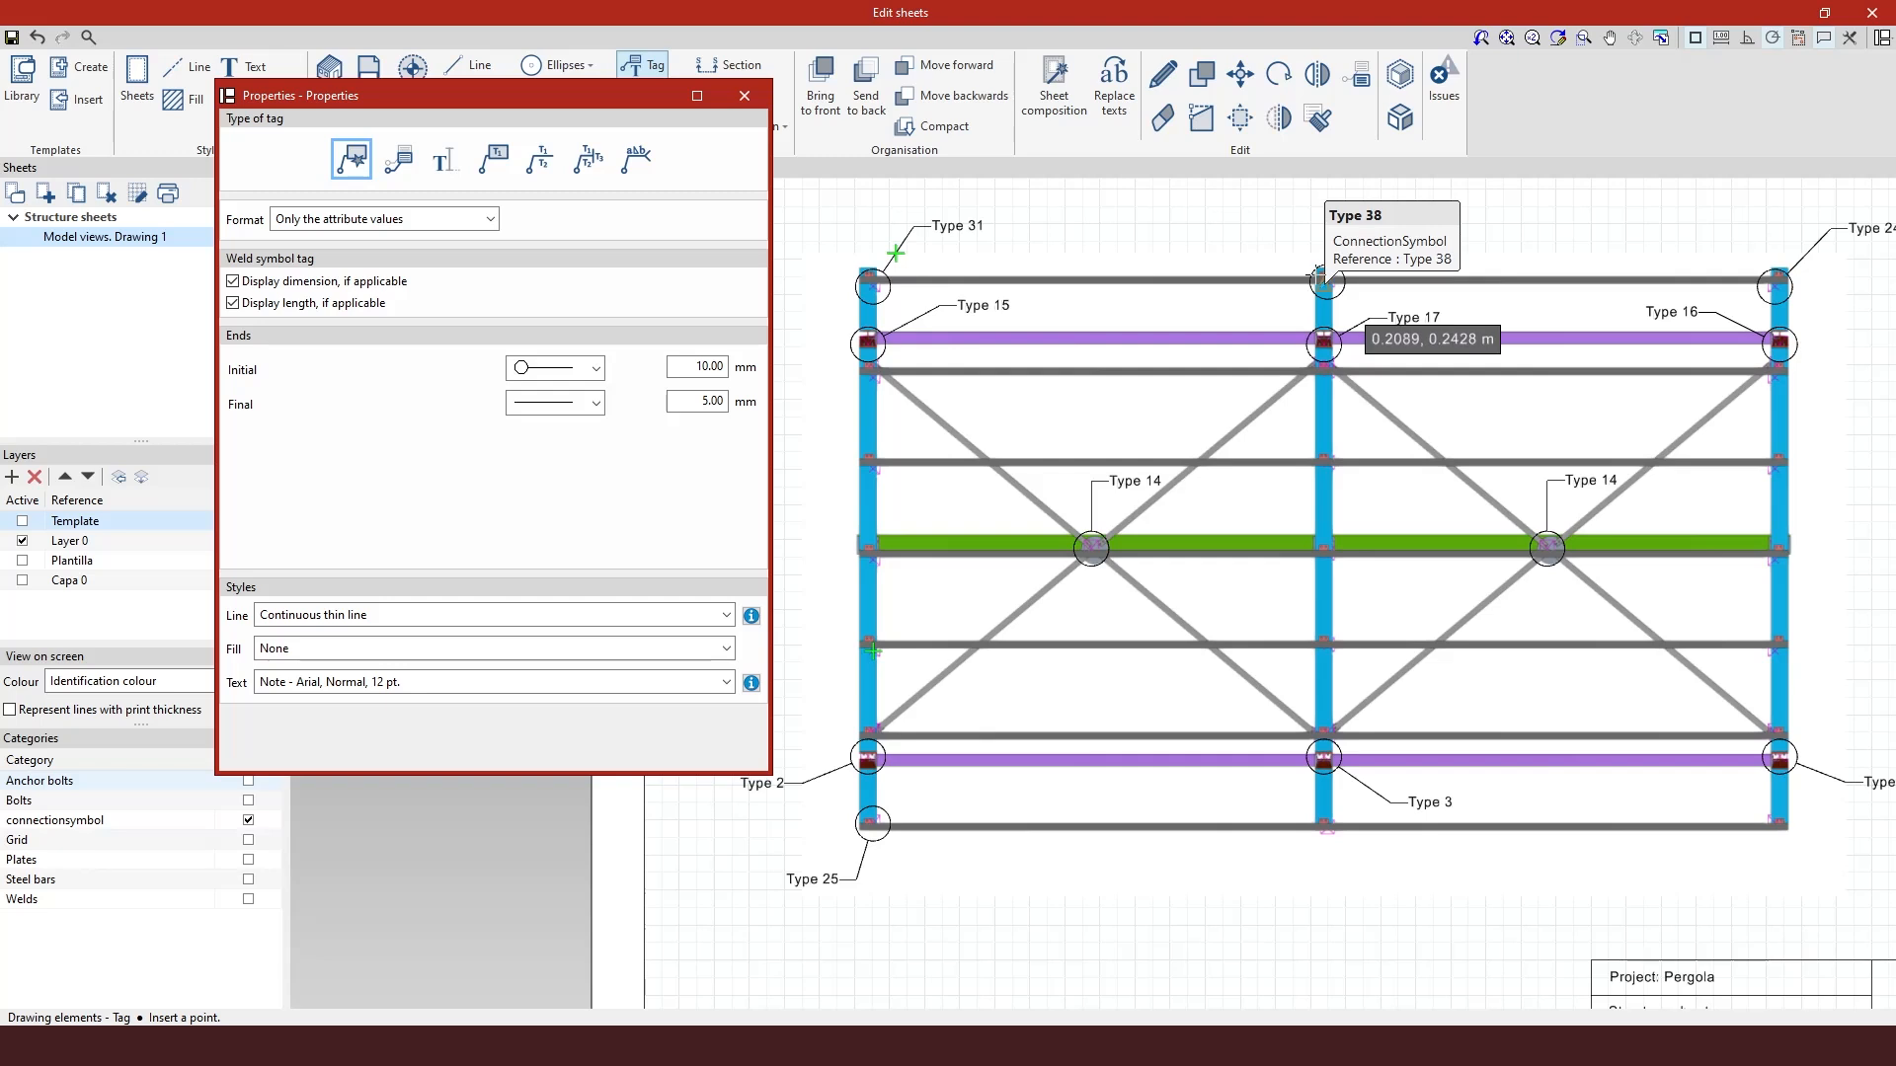
click(867, 284)
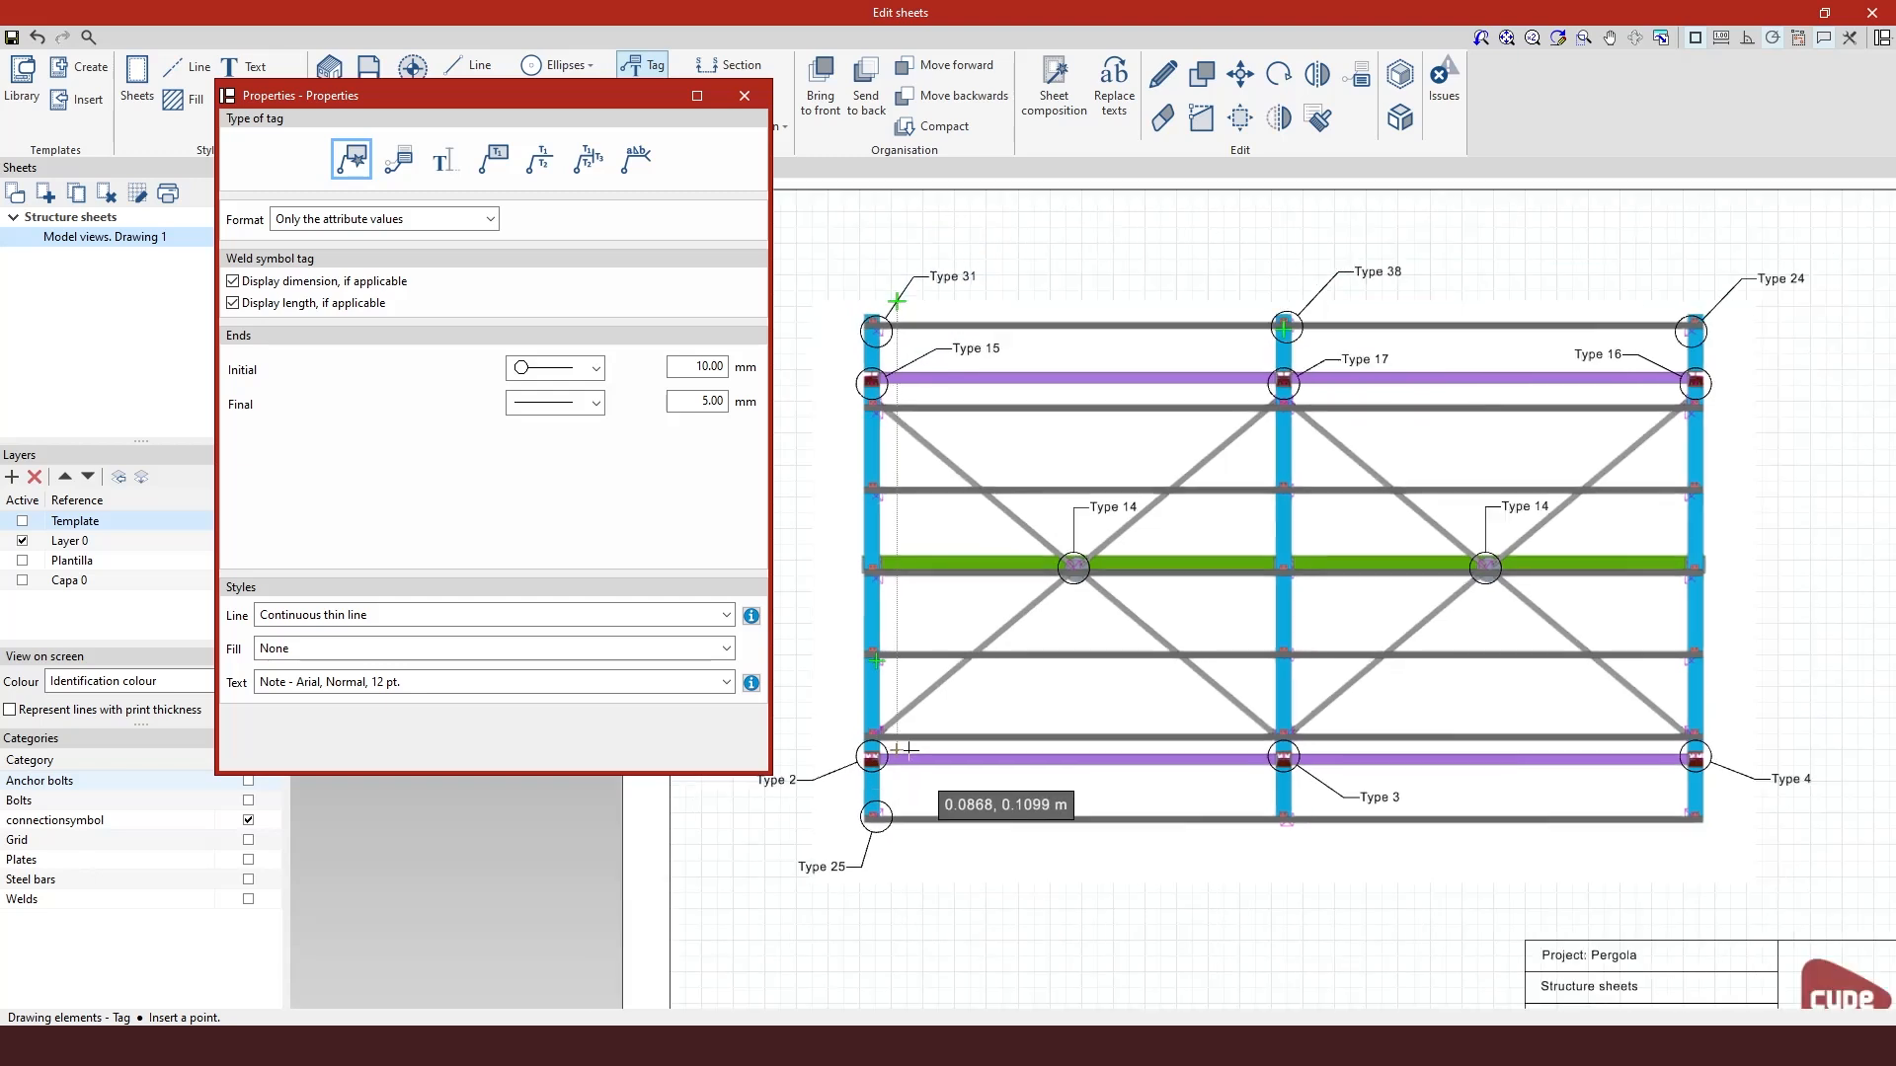
scroll(891, 877, down, 2)
scroll(1175, 696, down, 1)
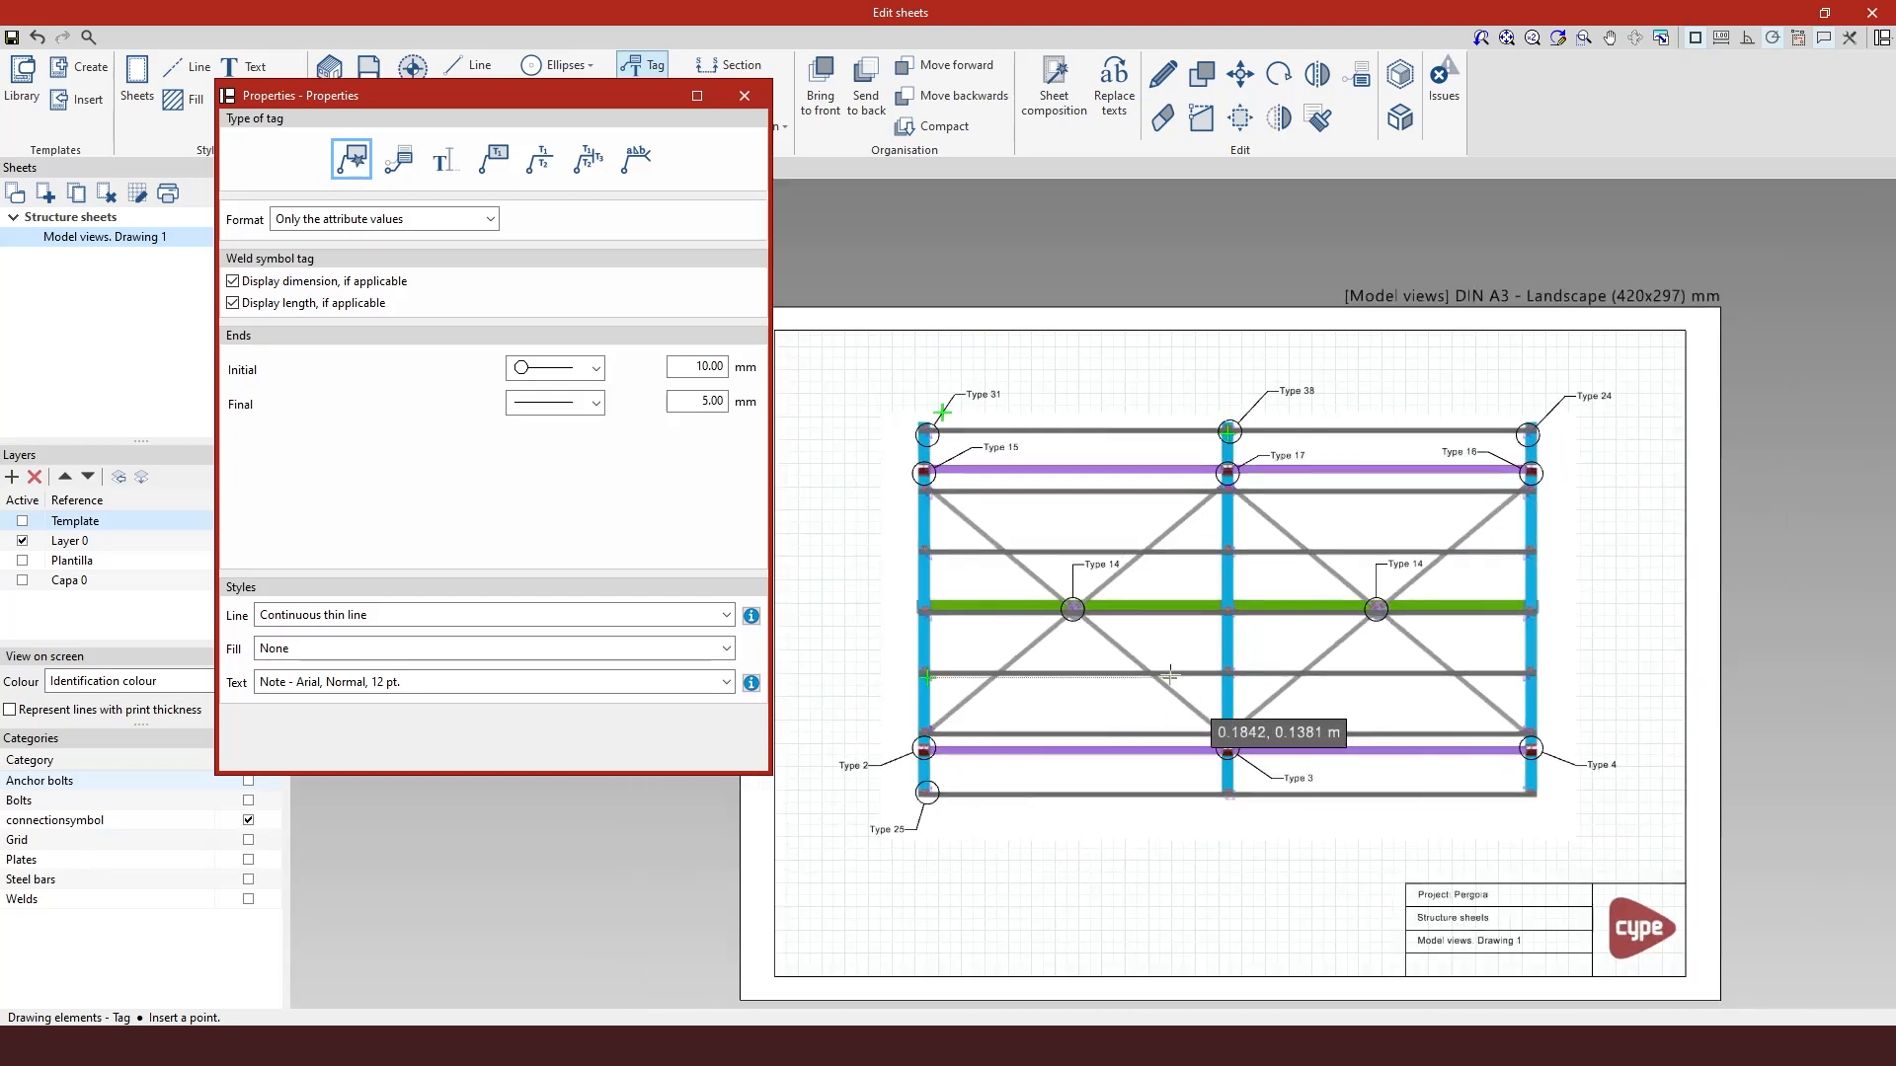
scroll(1264, 573, down, 1)
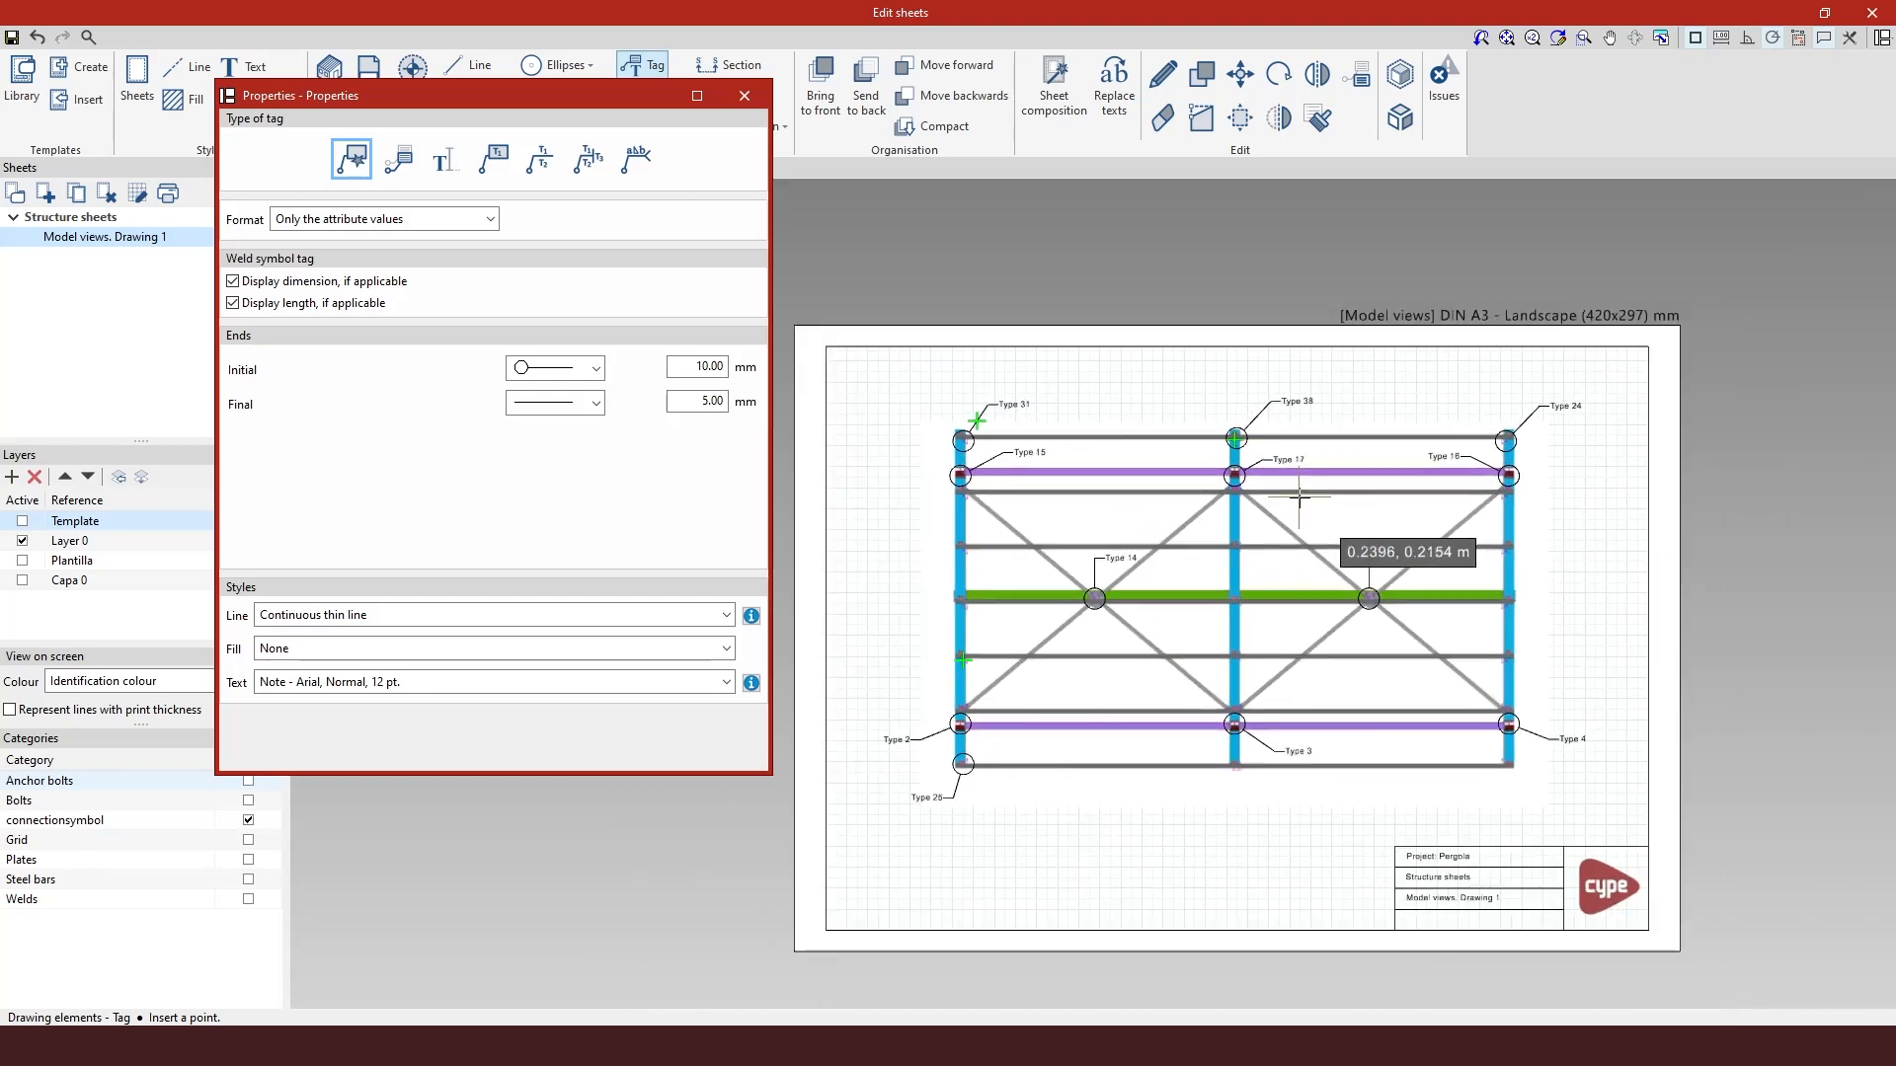
scroll(1251, 938, up, 1)
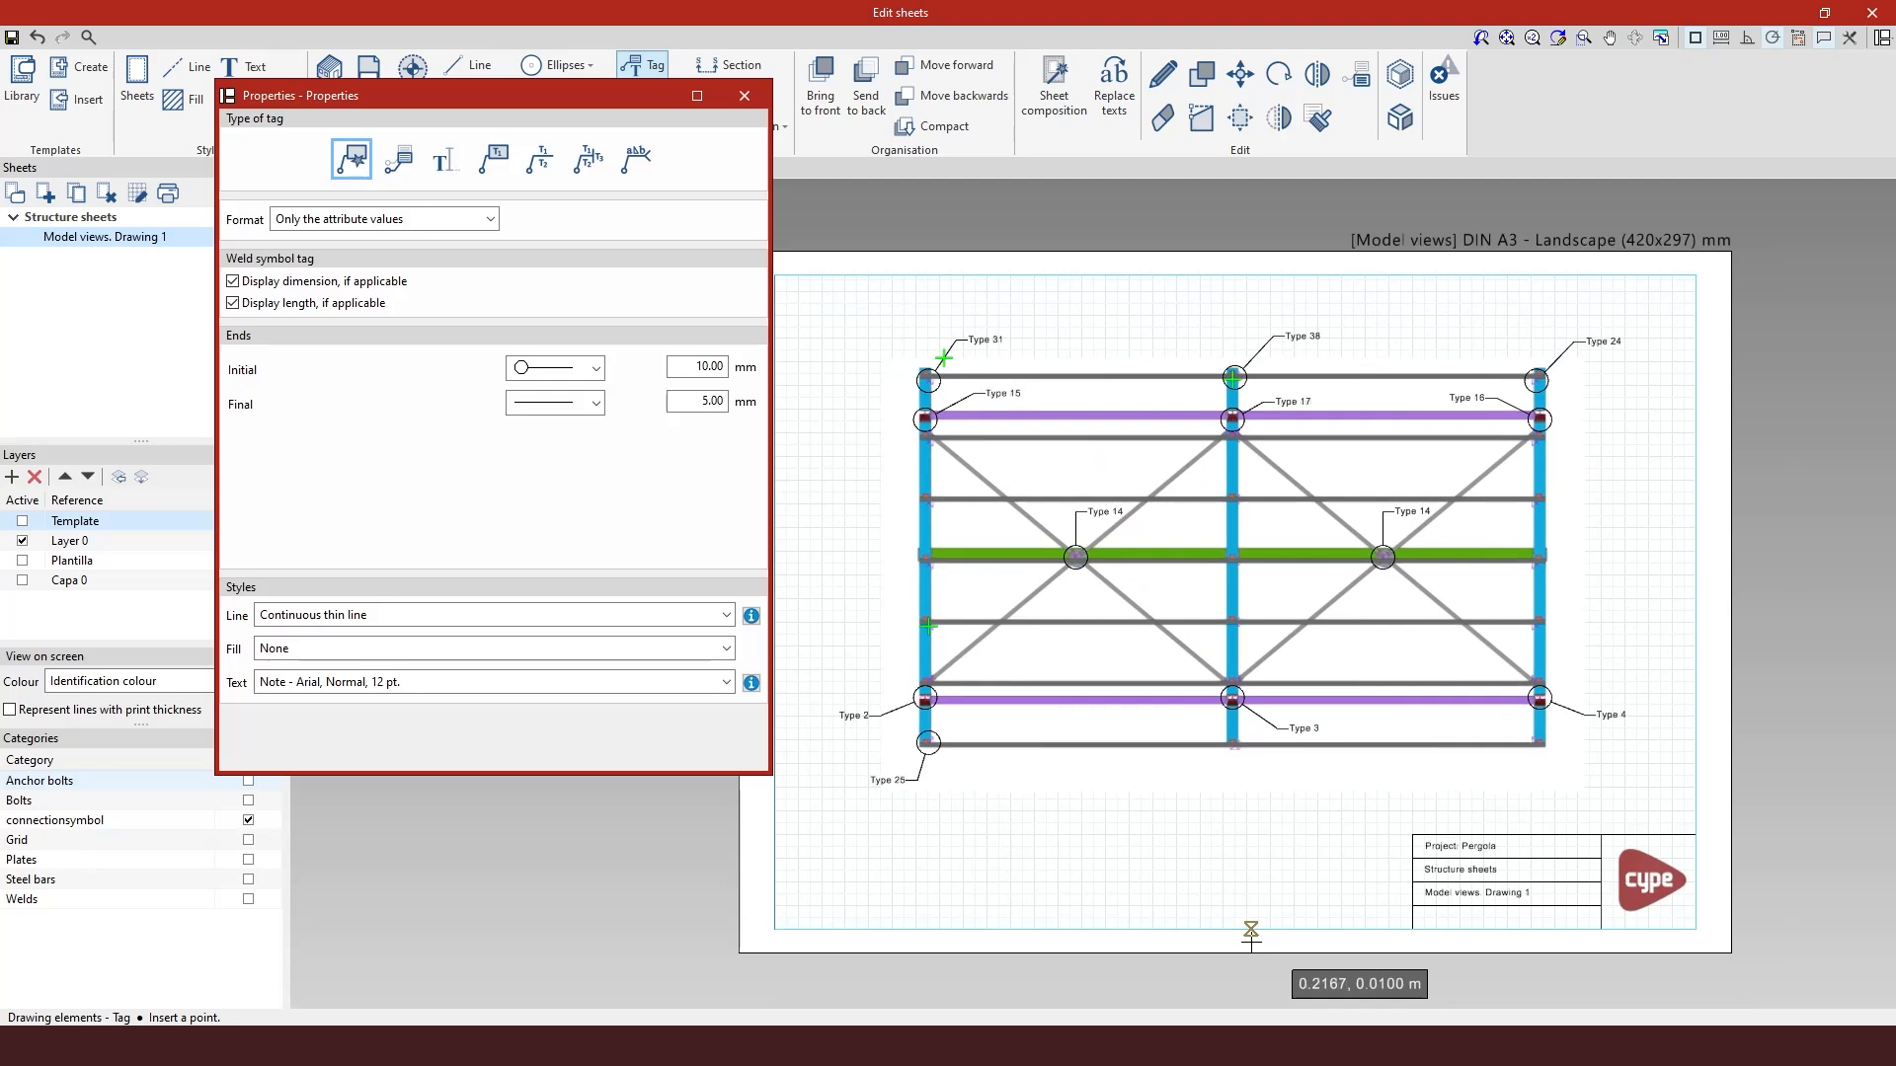
Close the tag properties and hide the connectionsymbol category for the roof view of the Complete model scene.
click(743, 97)
scroll(928, 379, up, 3)
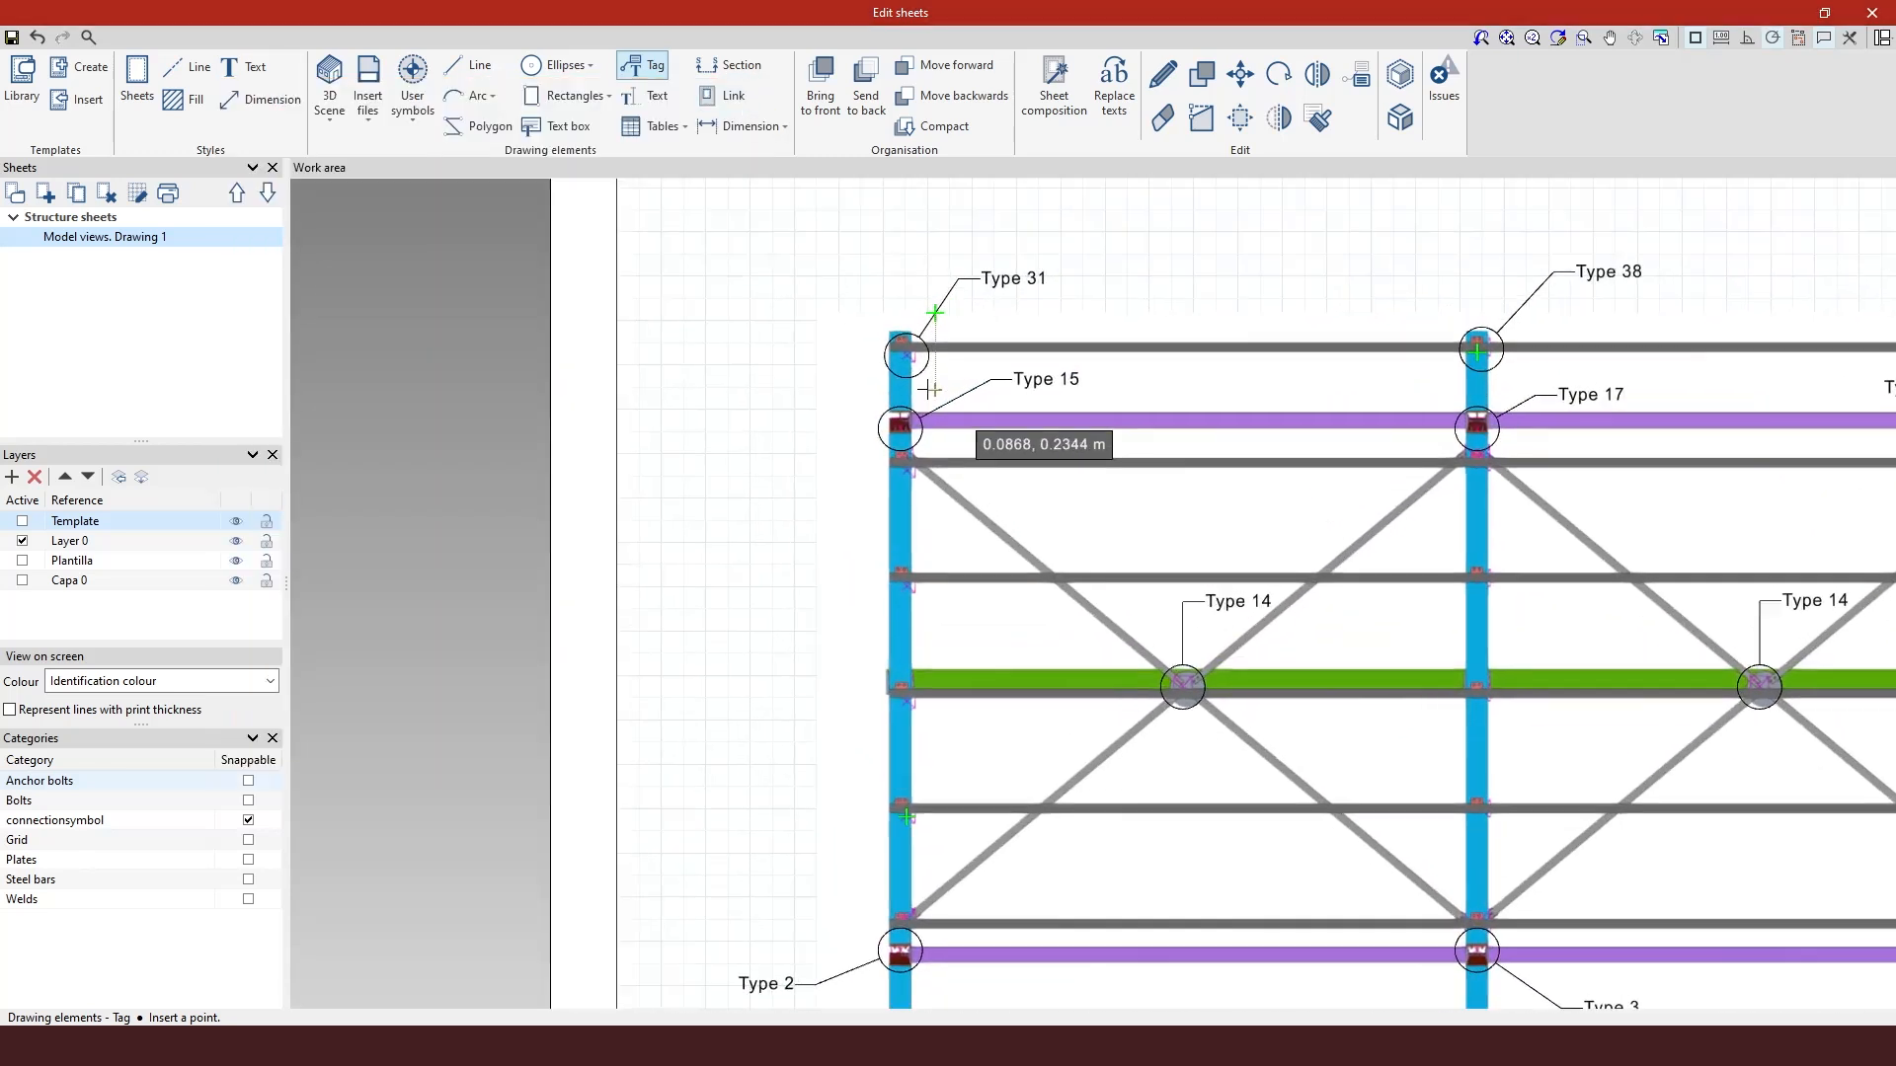
scroll(904, 354, up, 2)
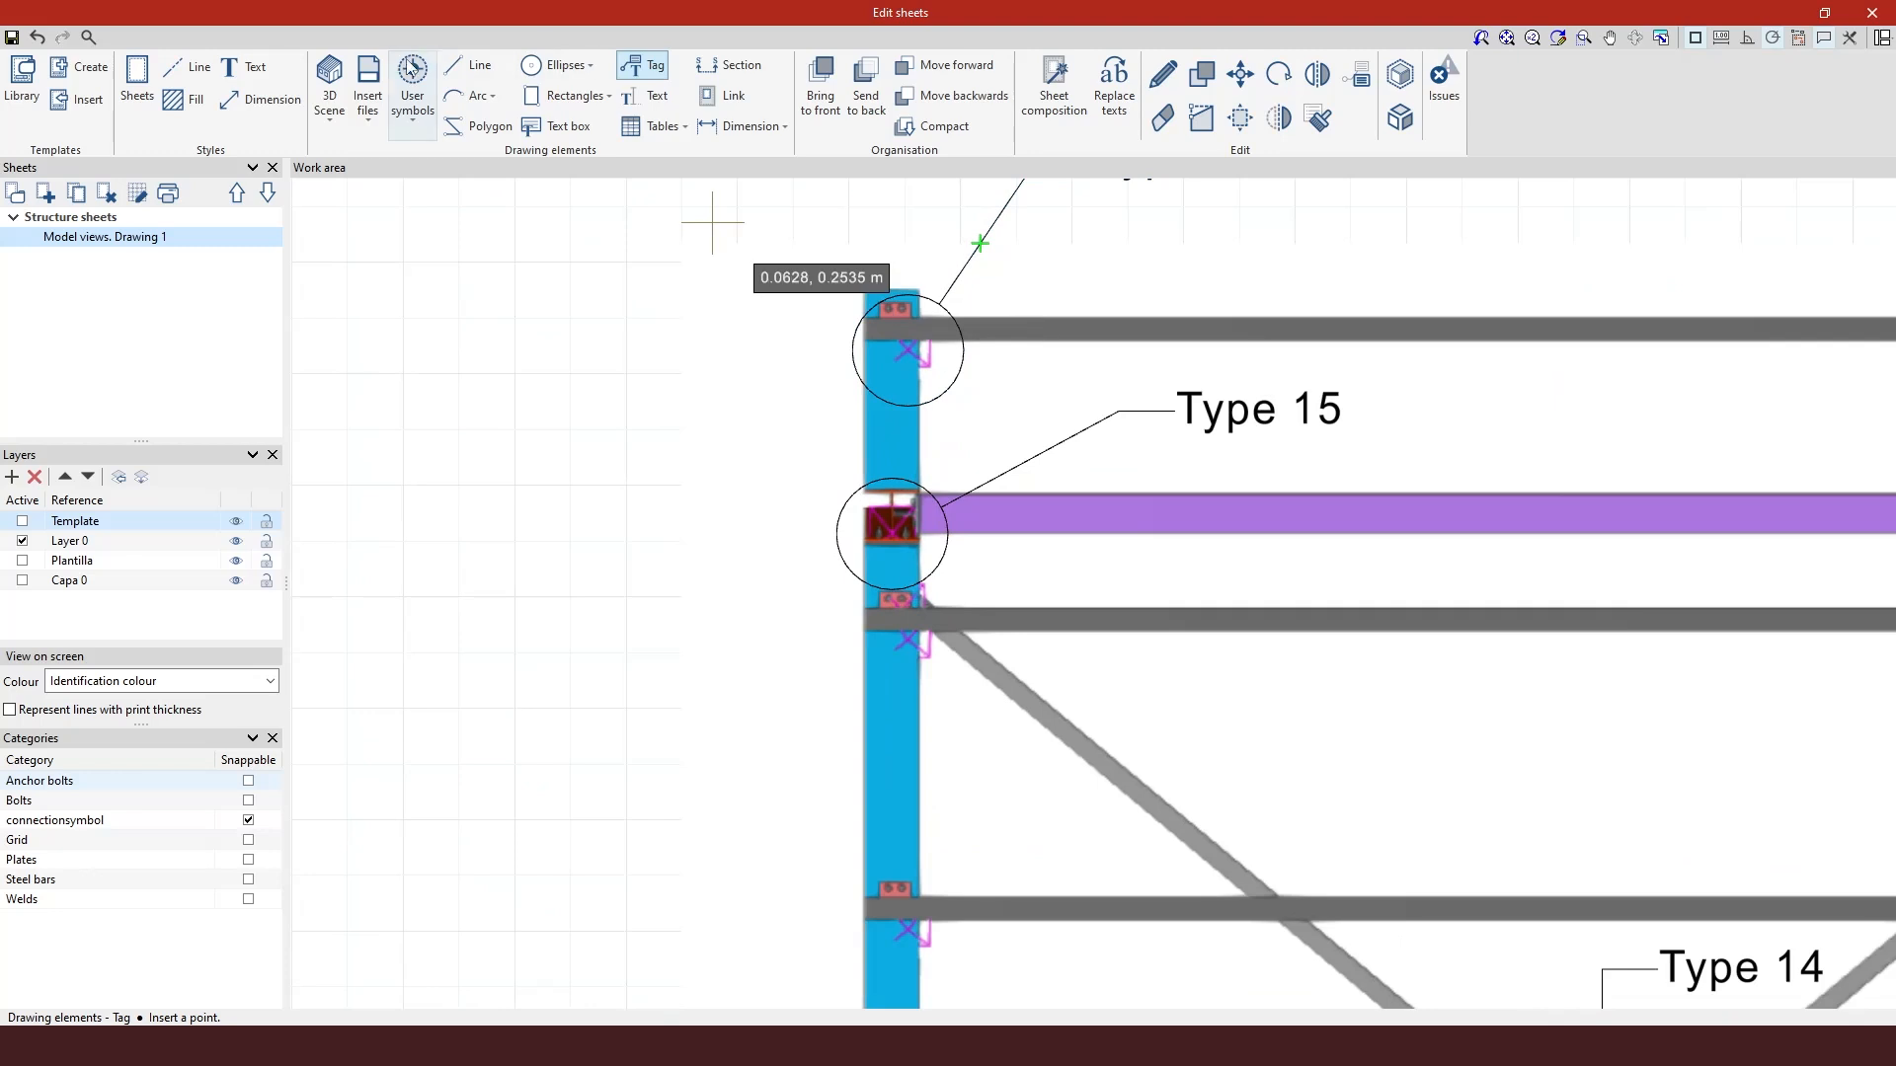
click(334, 99)
click(328, 217)
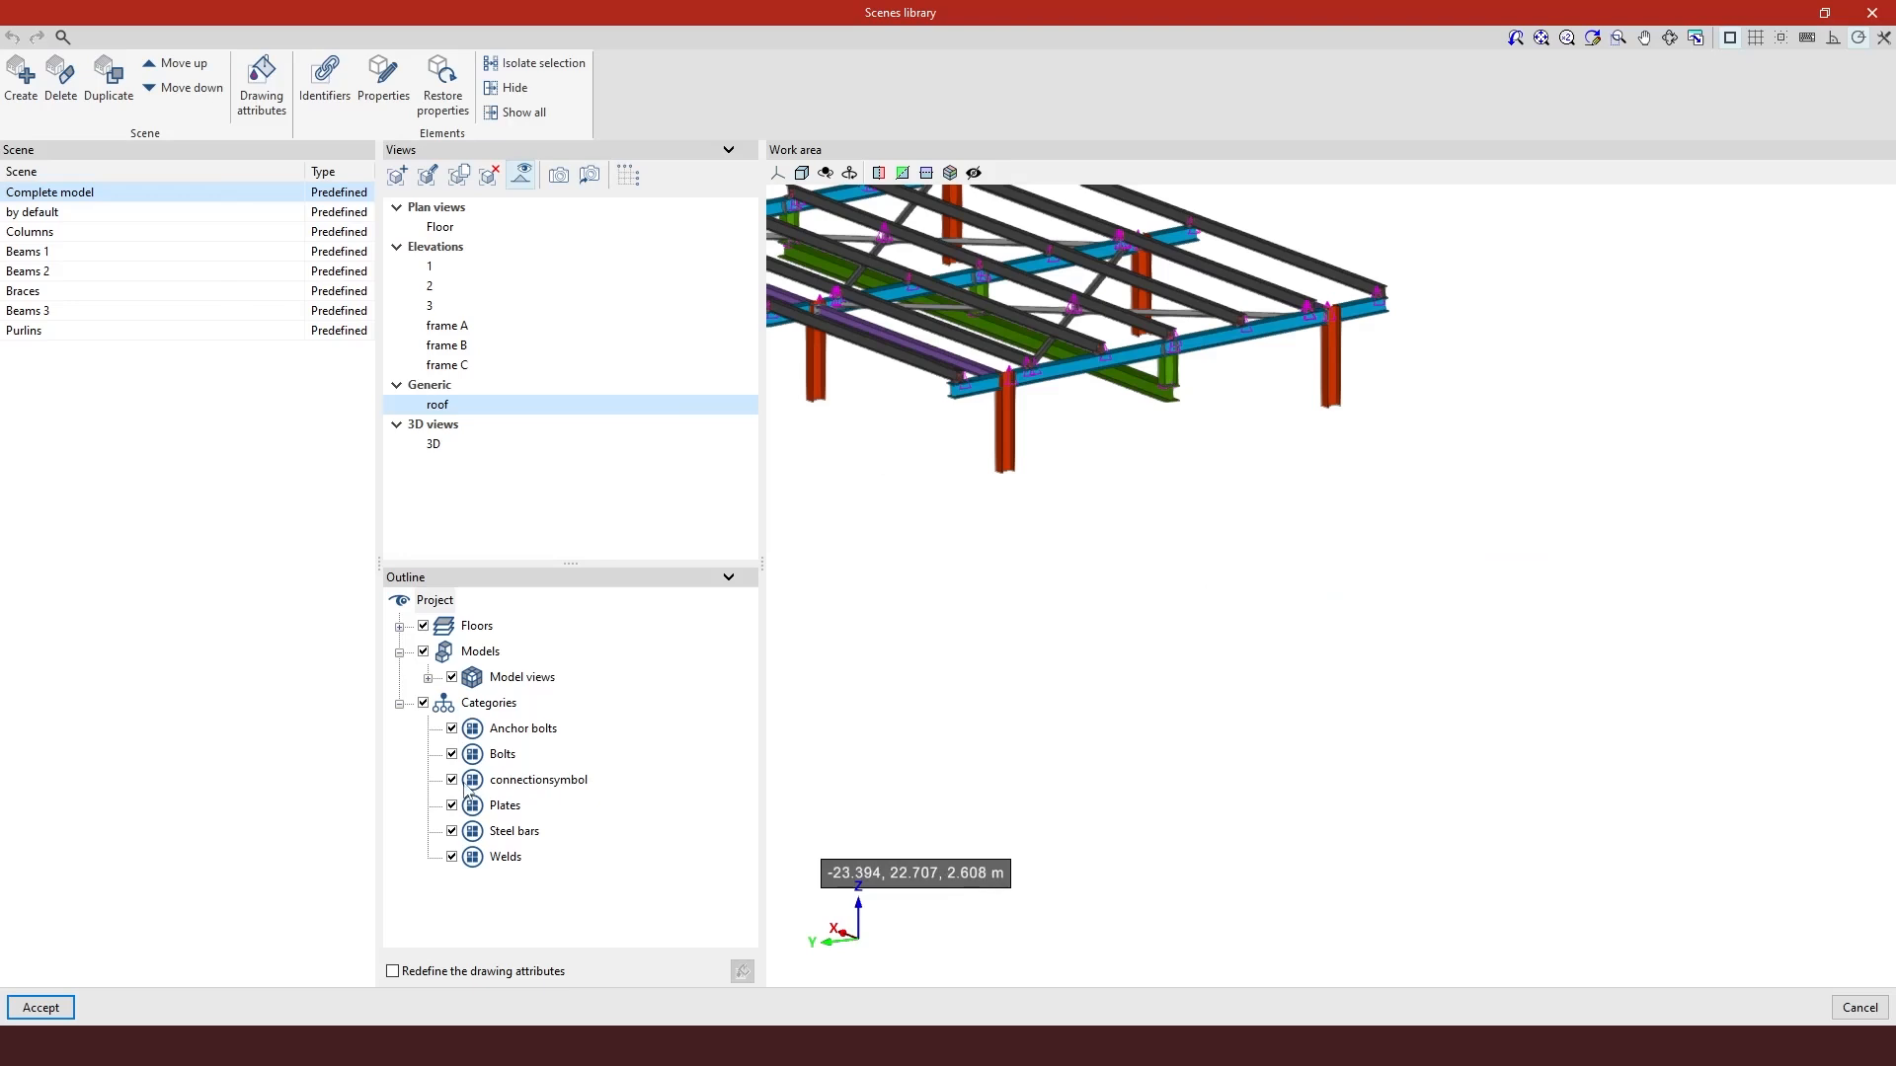
click(451, 780)
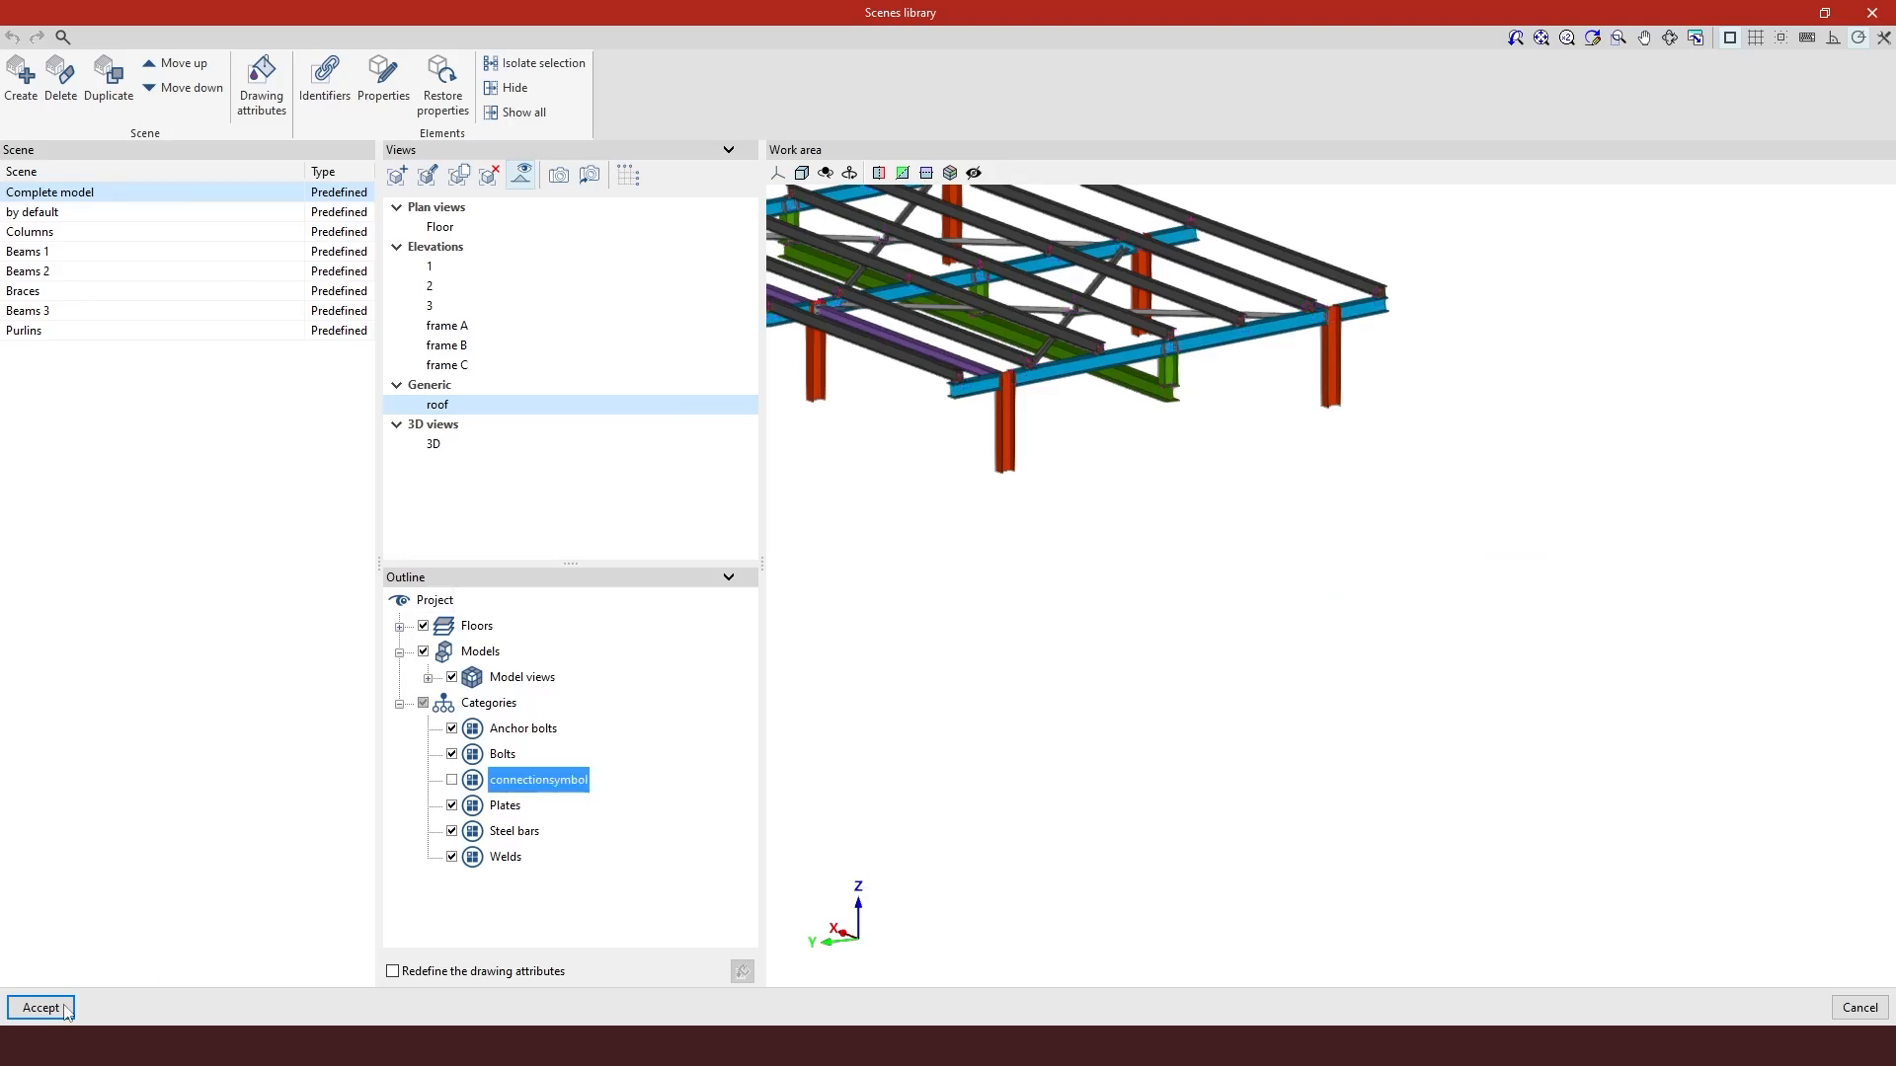
click(41, 1007)
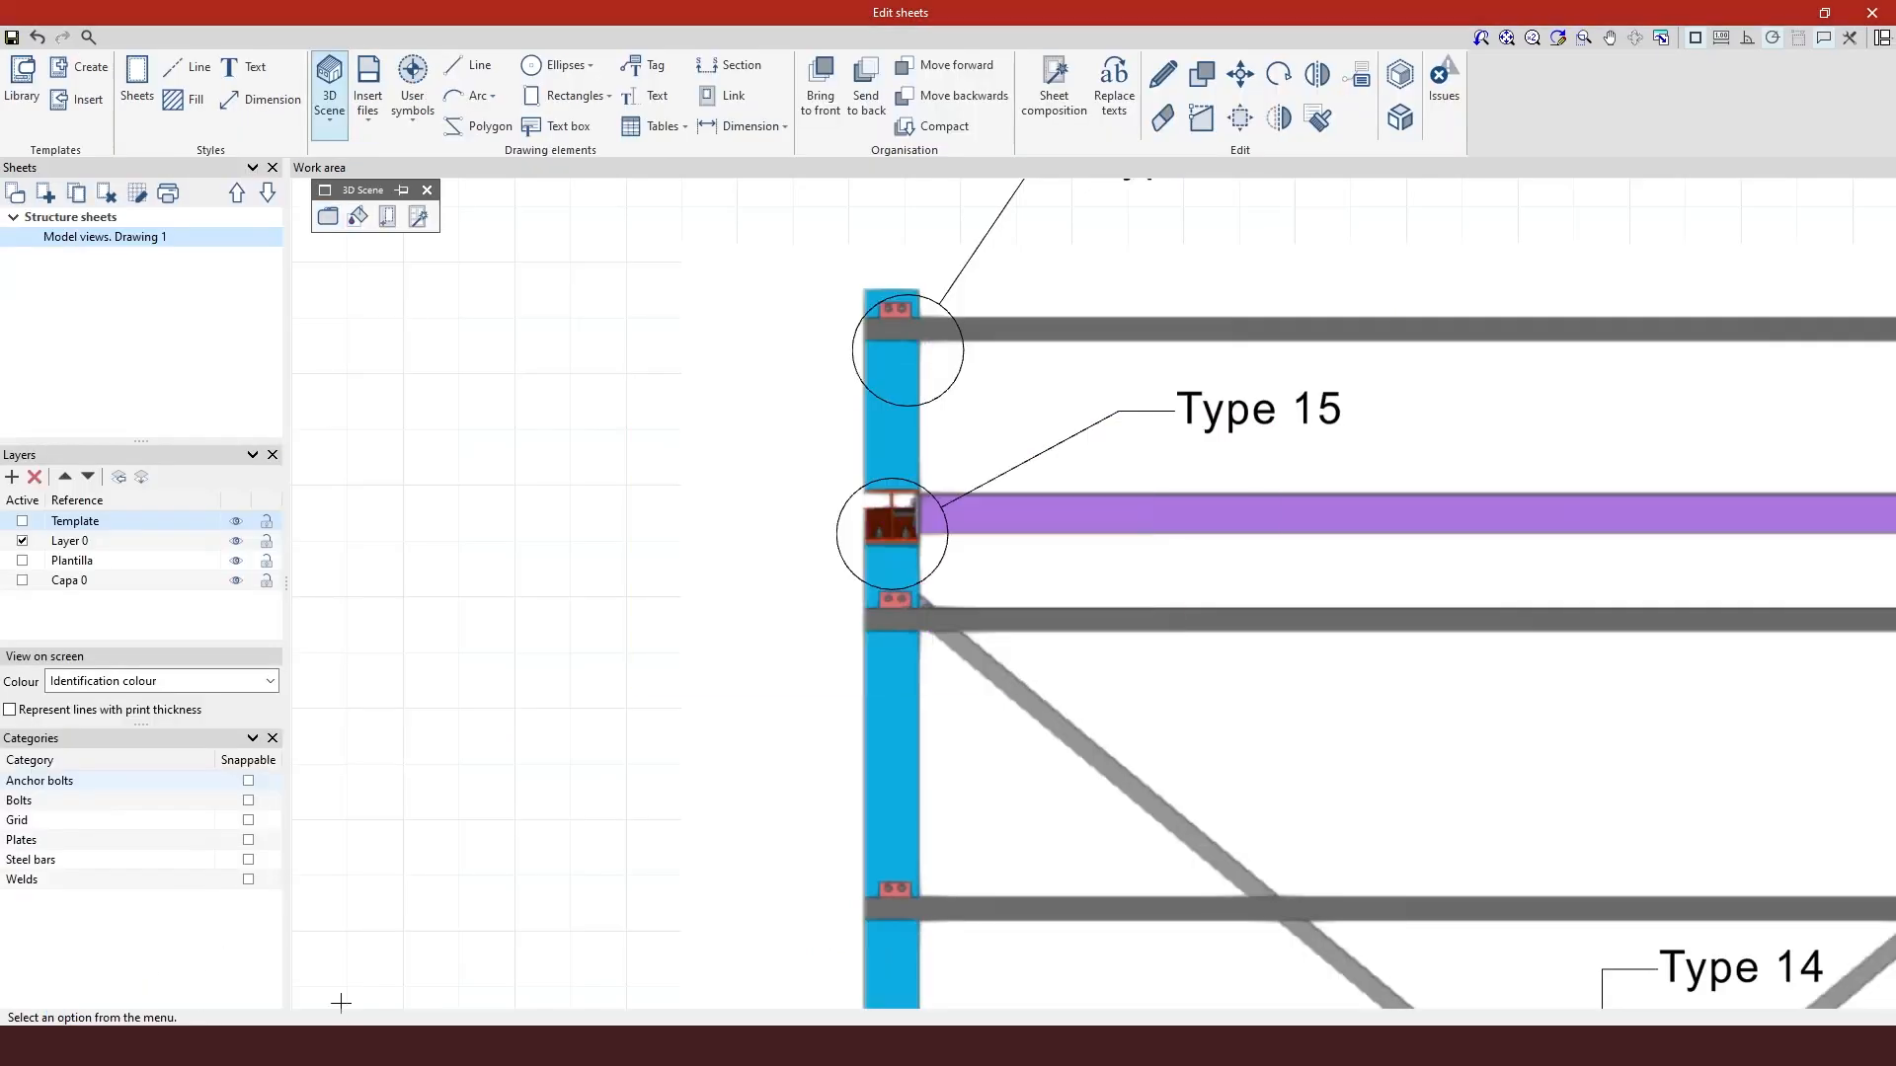
Check the whole tagged roof sheet, save it and close the sheet editor.
scroll(454, 544, down, 5)
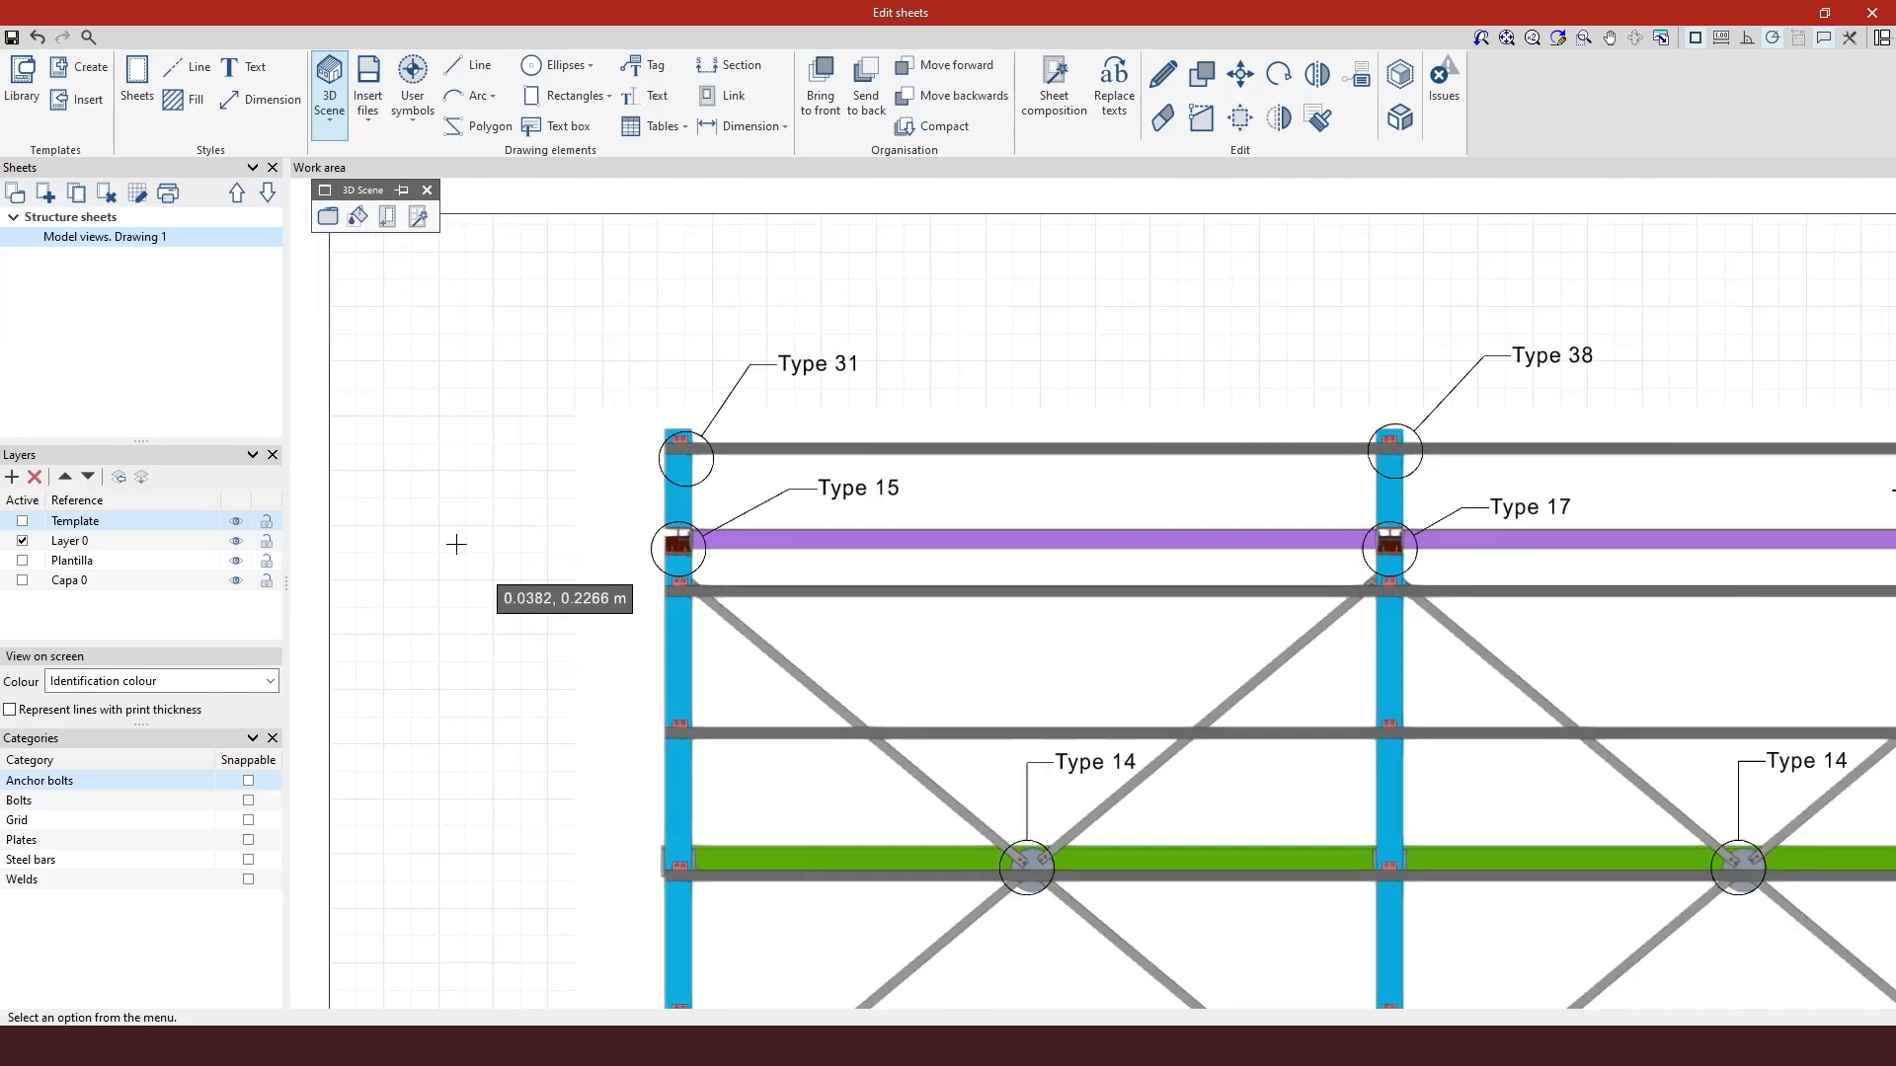
scroll(454, 544, down, 2)
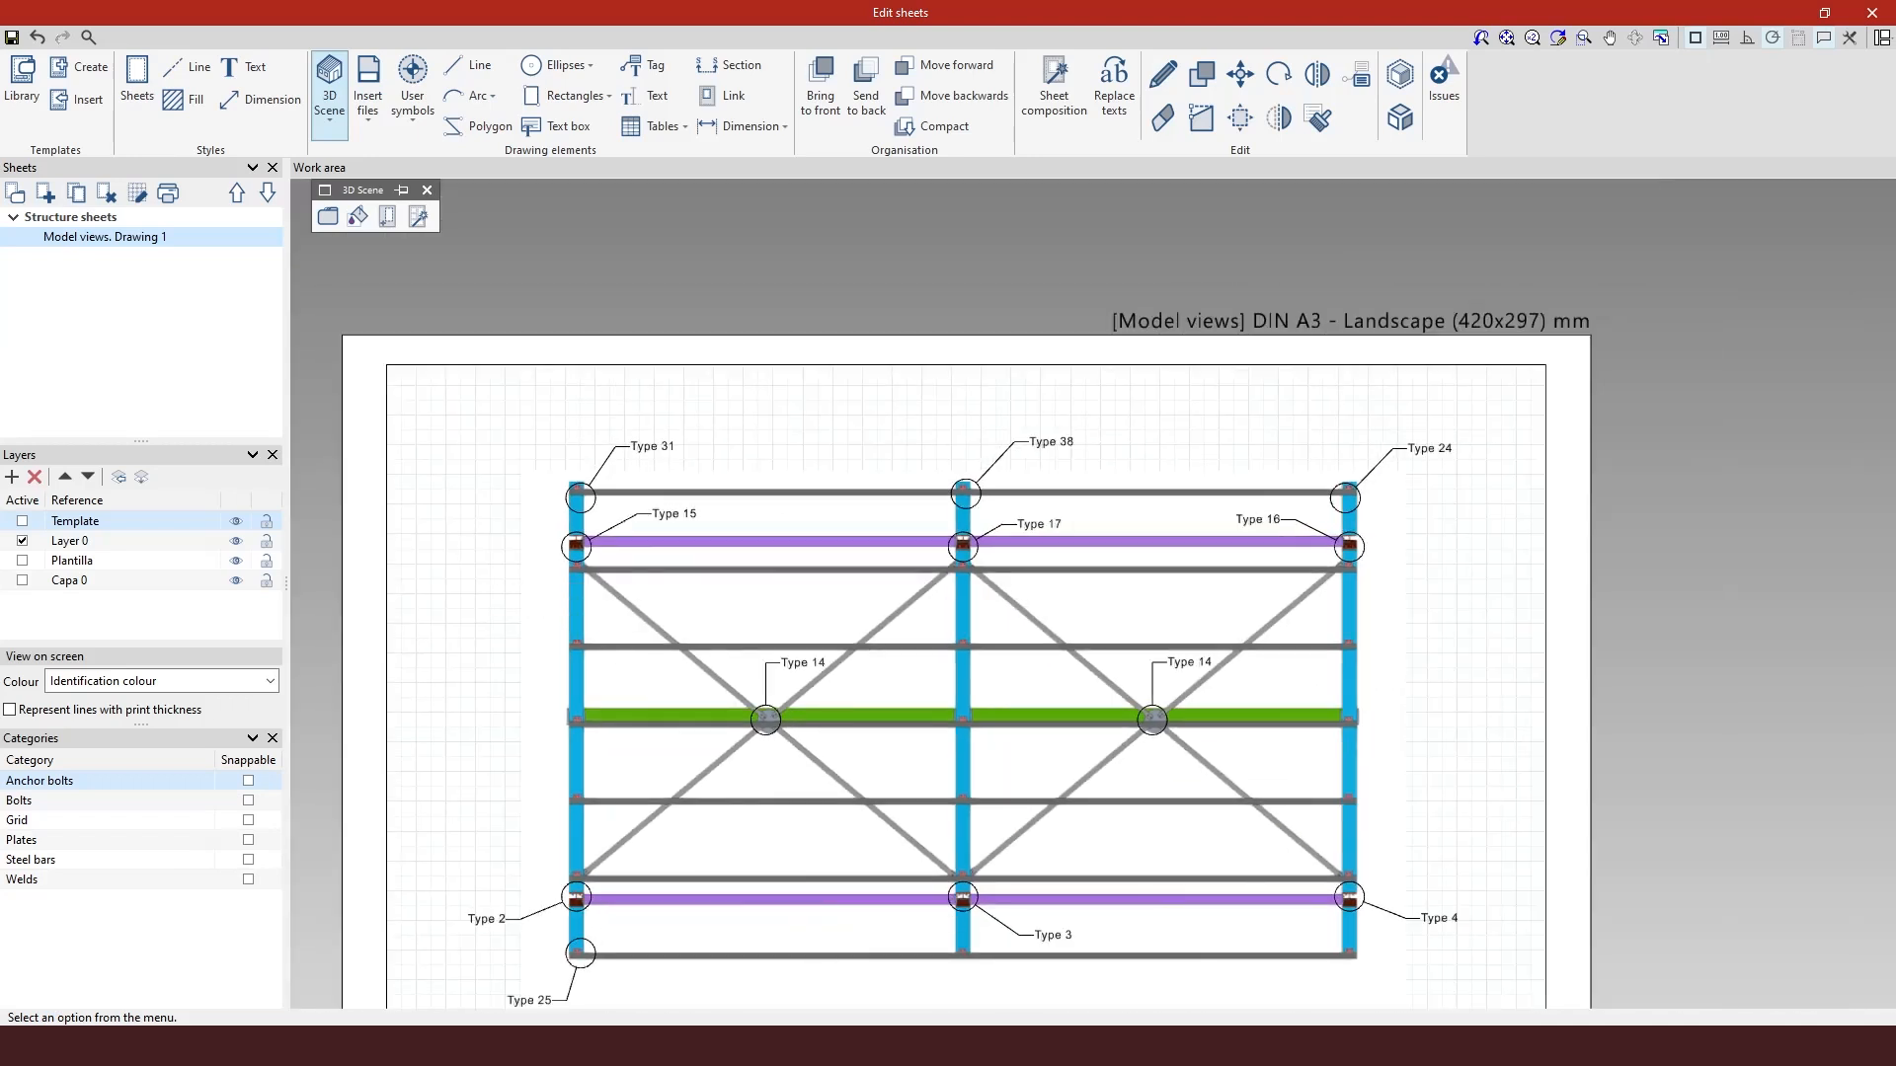
scroll(1033, 524, down, 1)
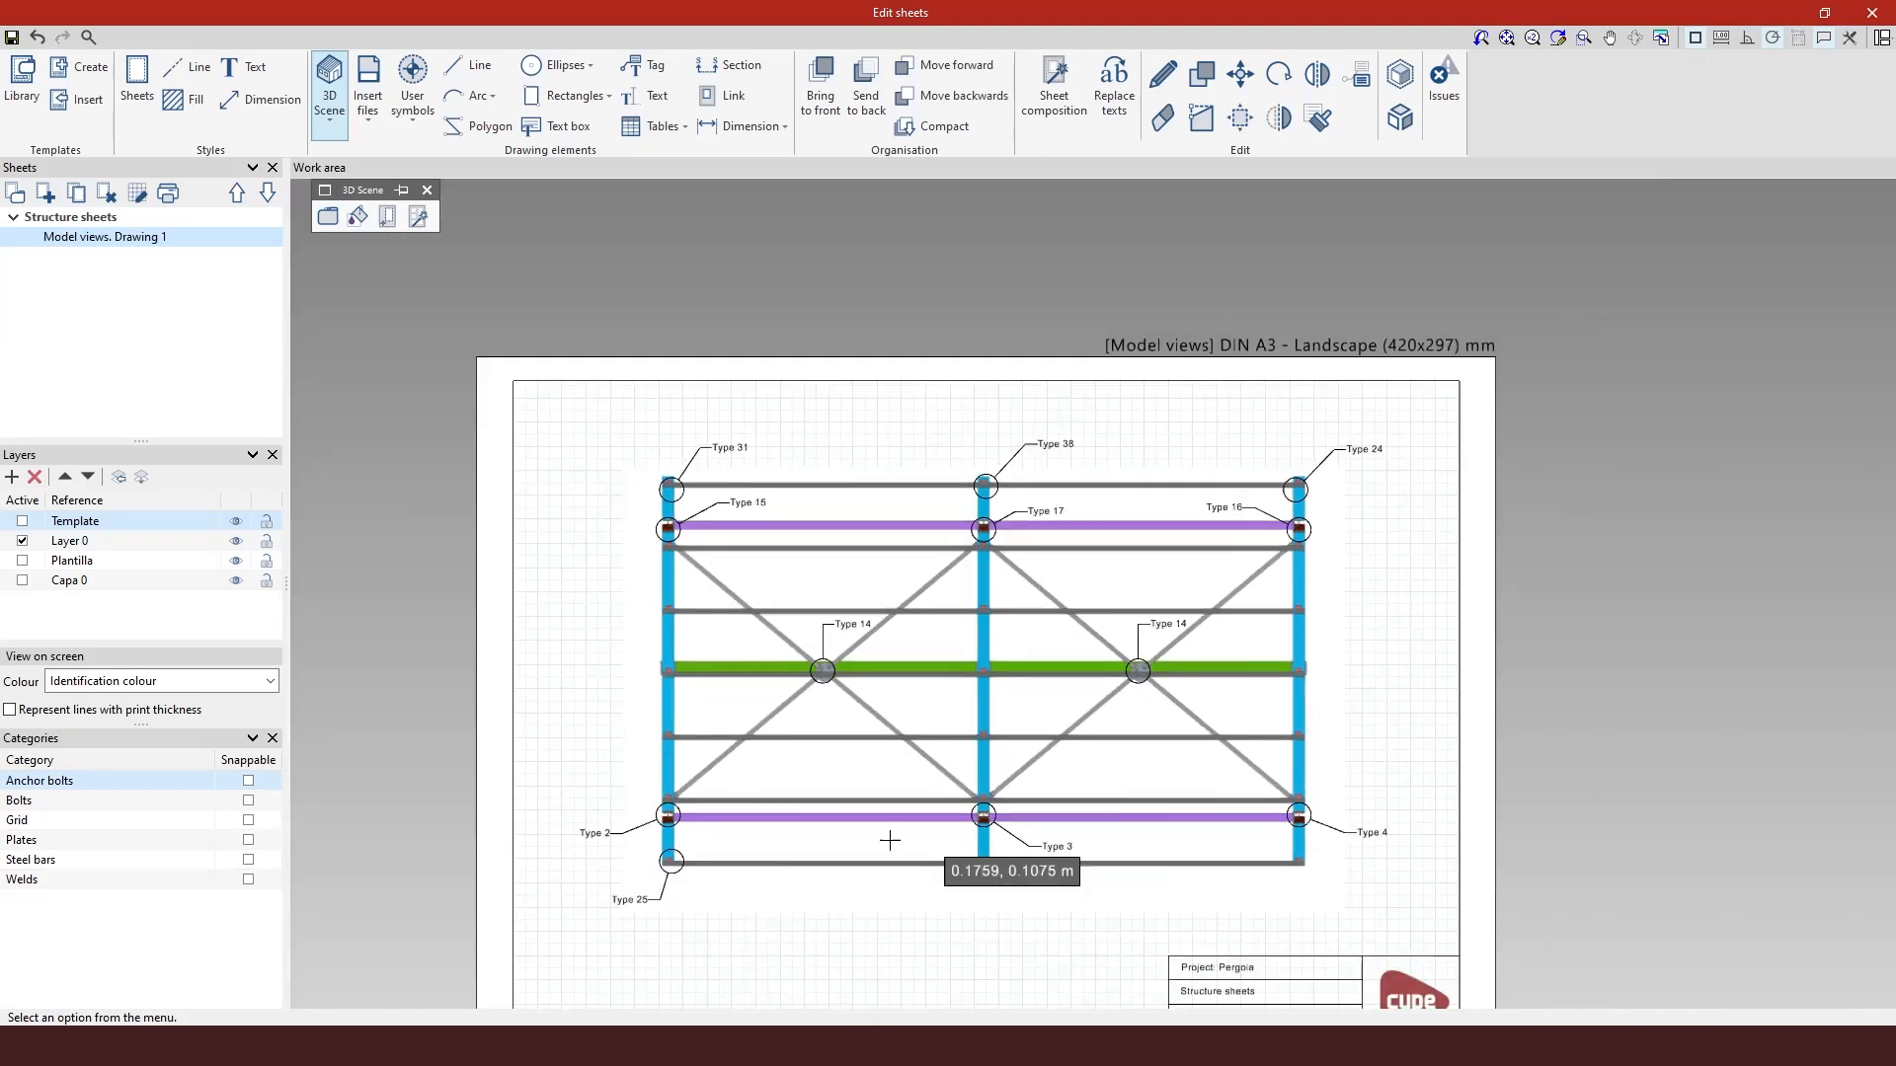
scroll(869, 849, up, 1)
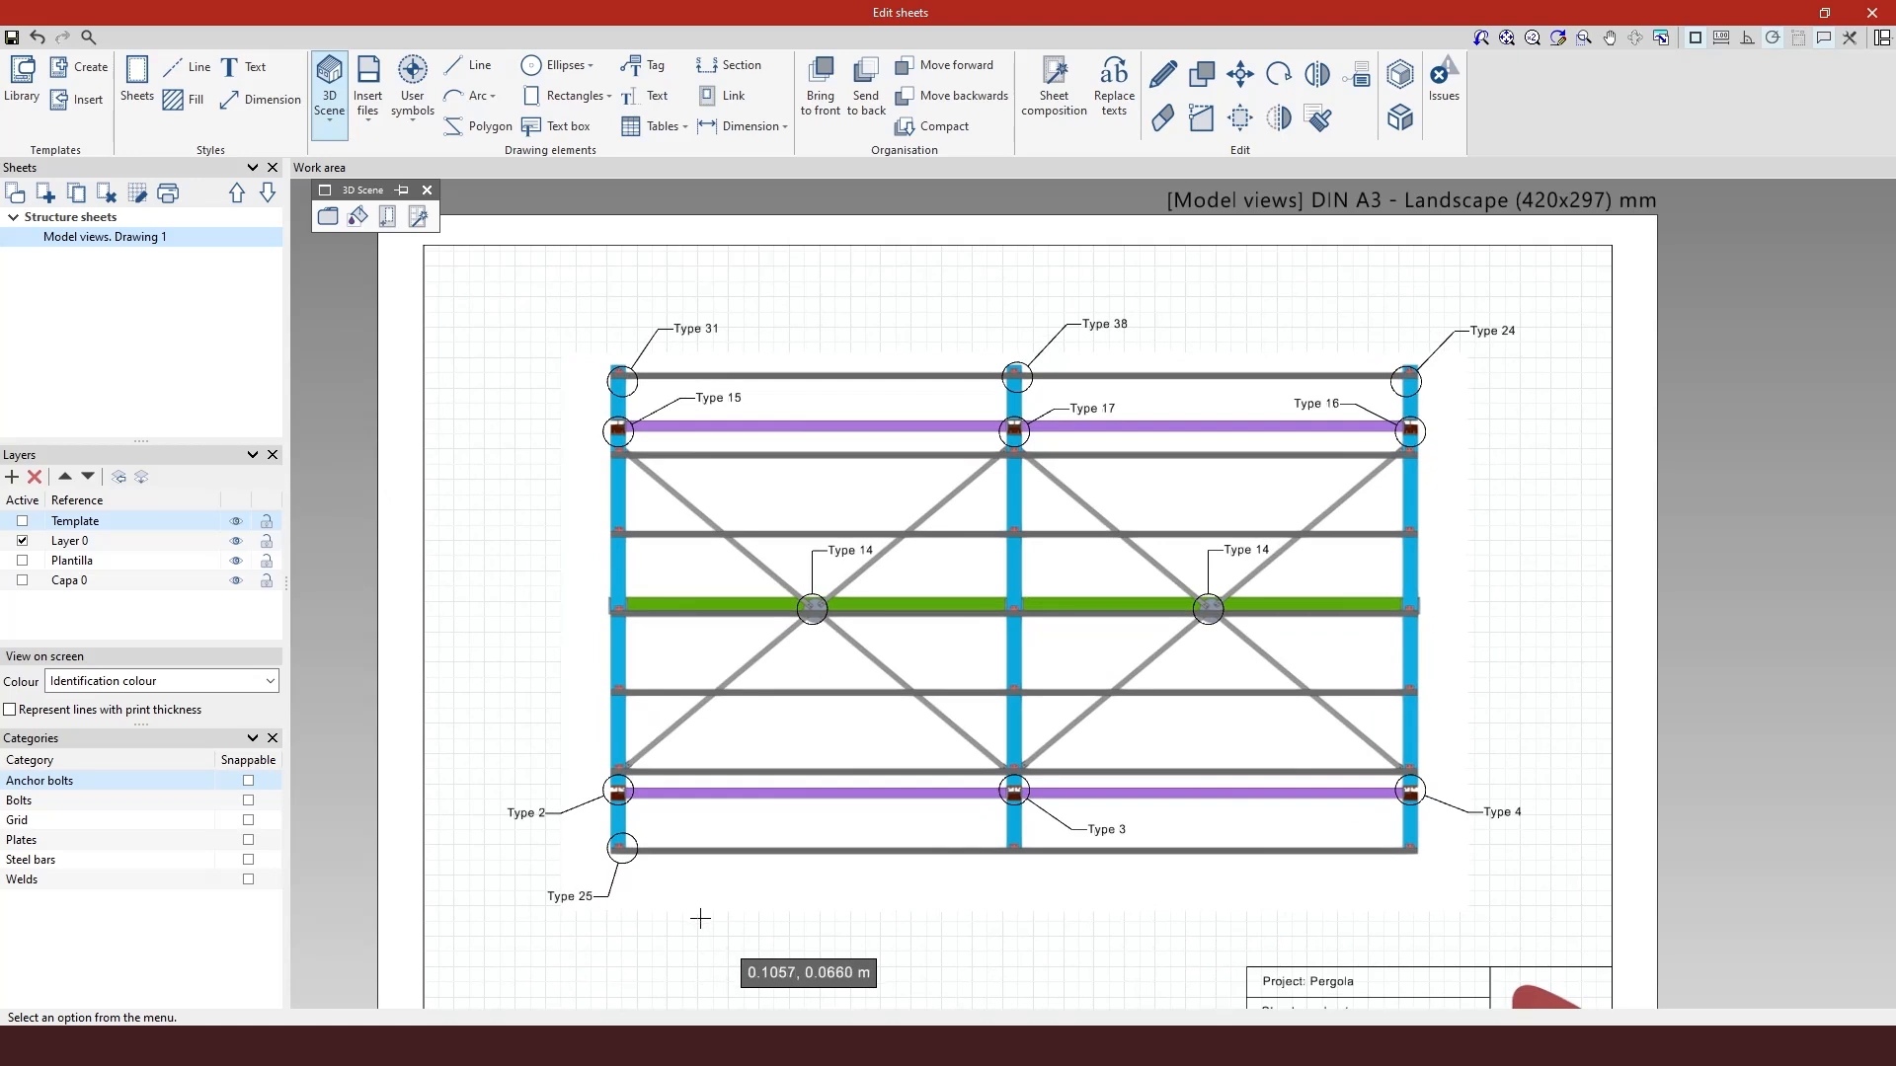
scroll(1222, 219, down, 1)
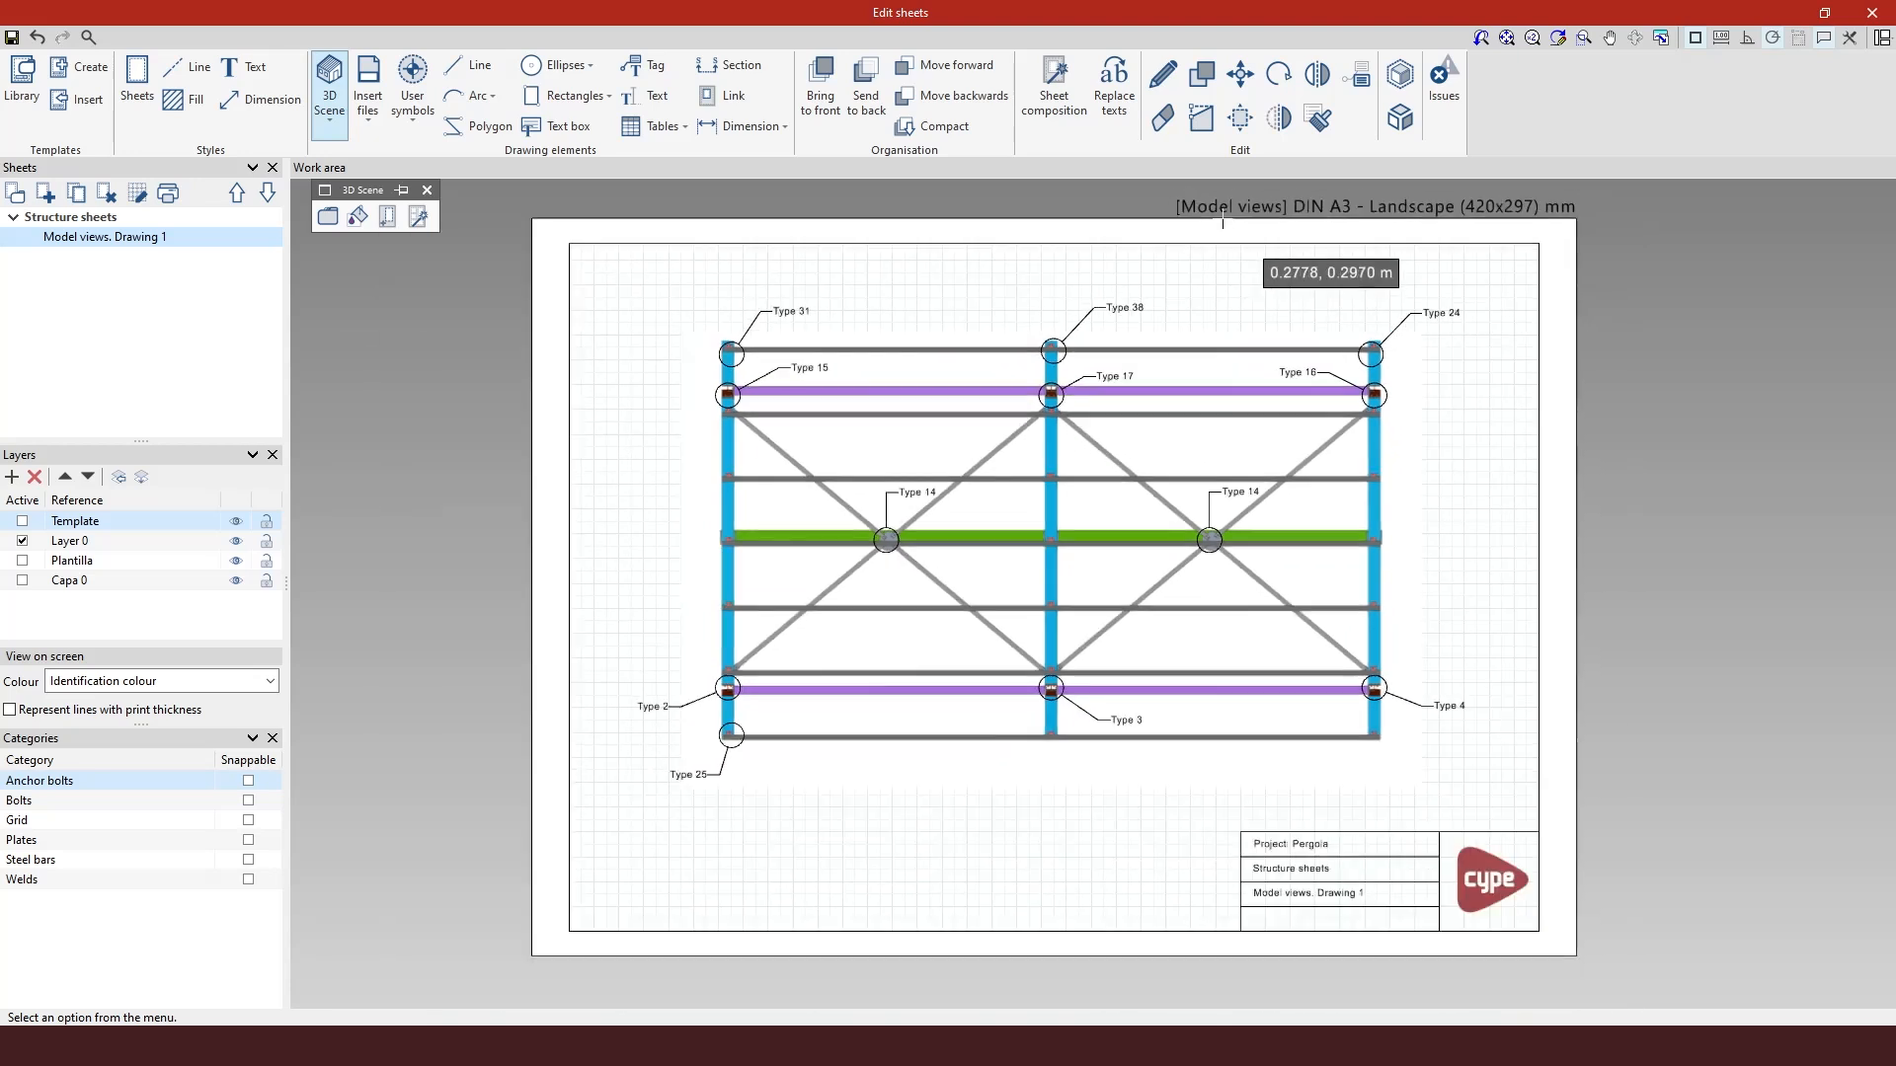
click(13, 39)
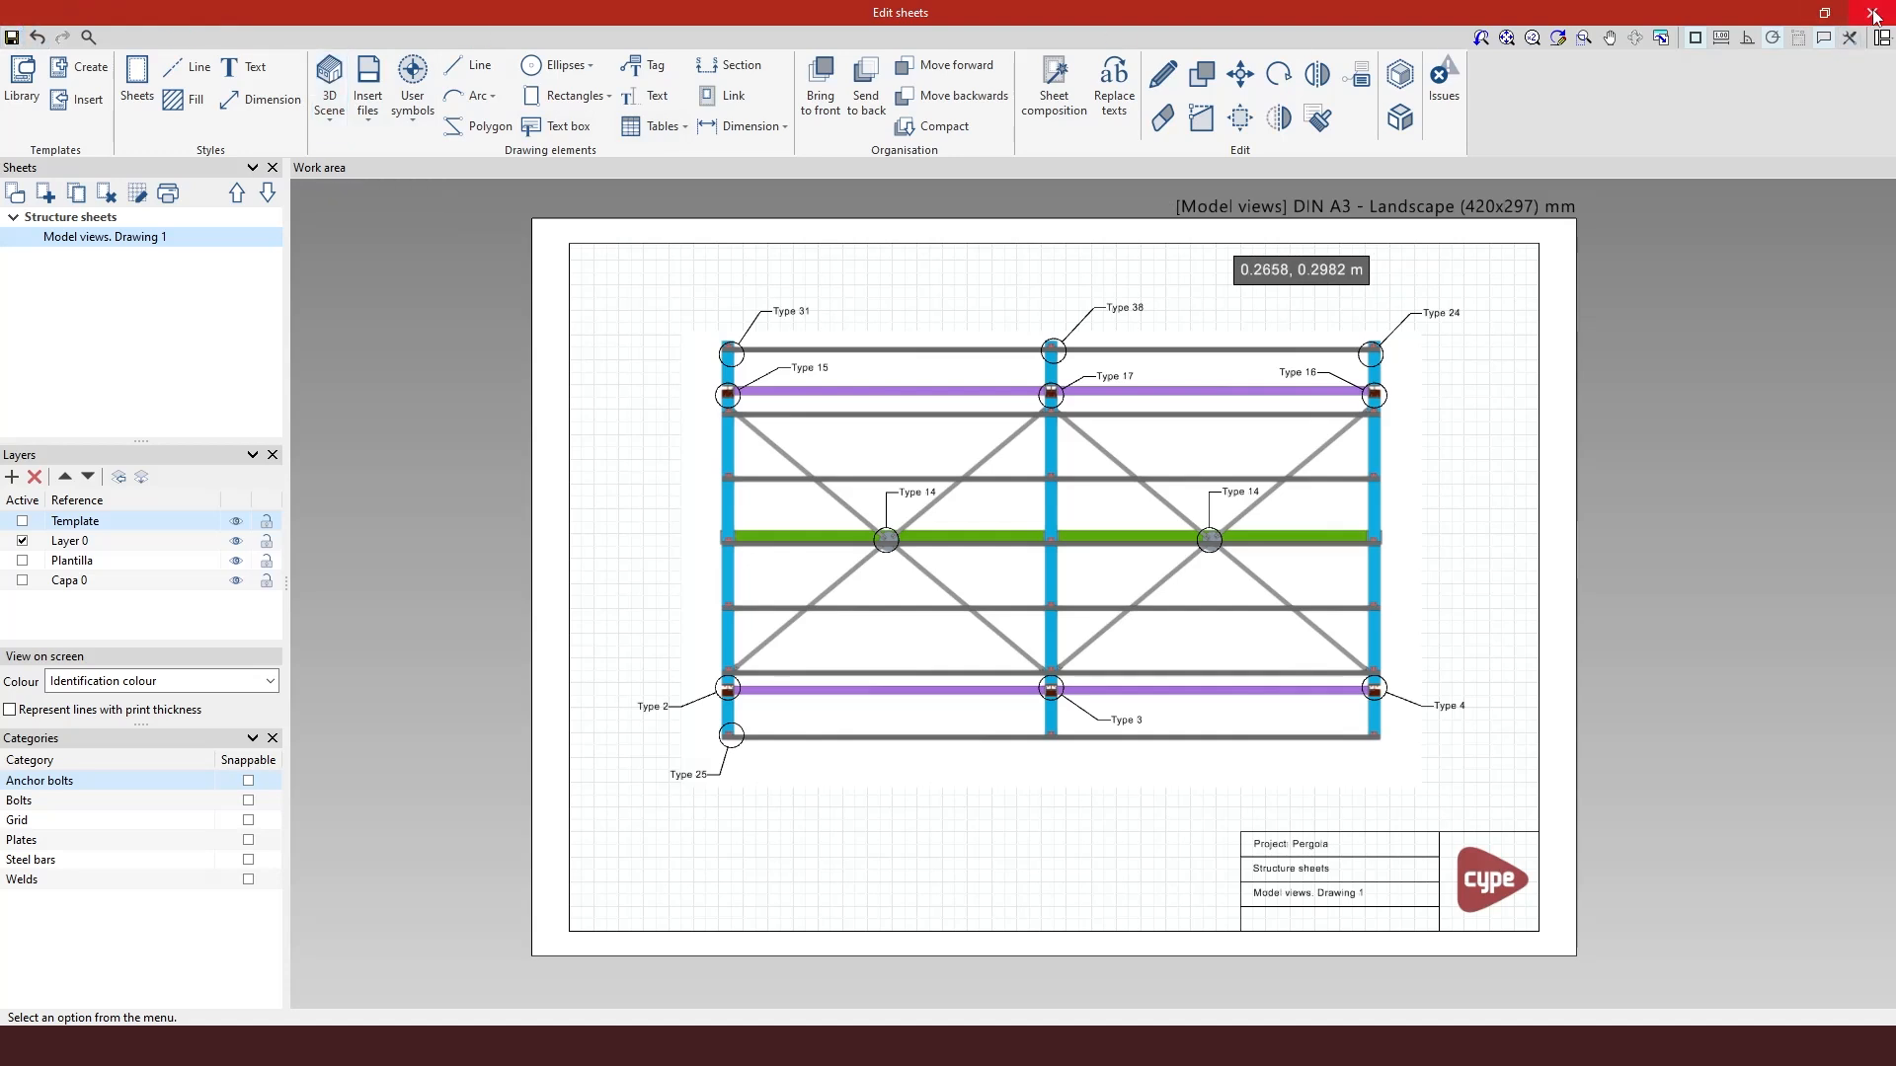
click(1872, 13)
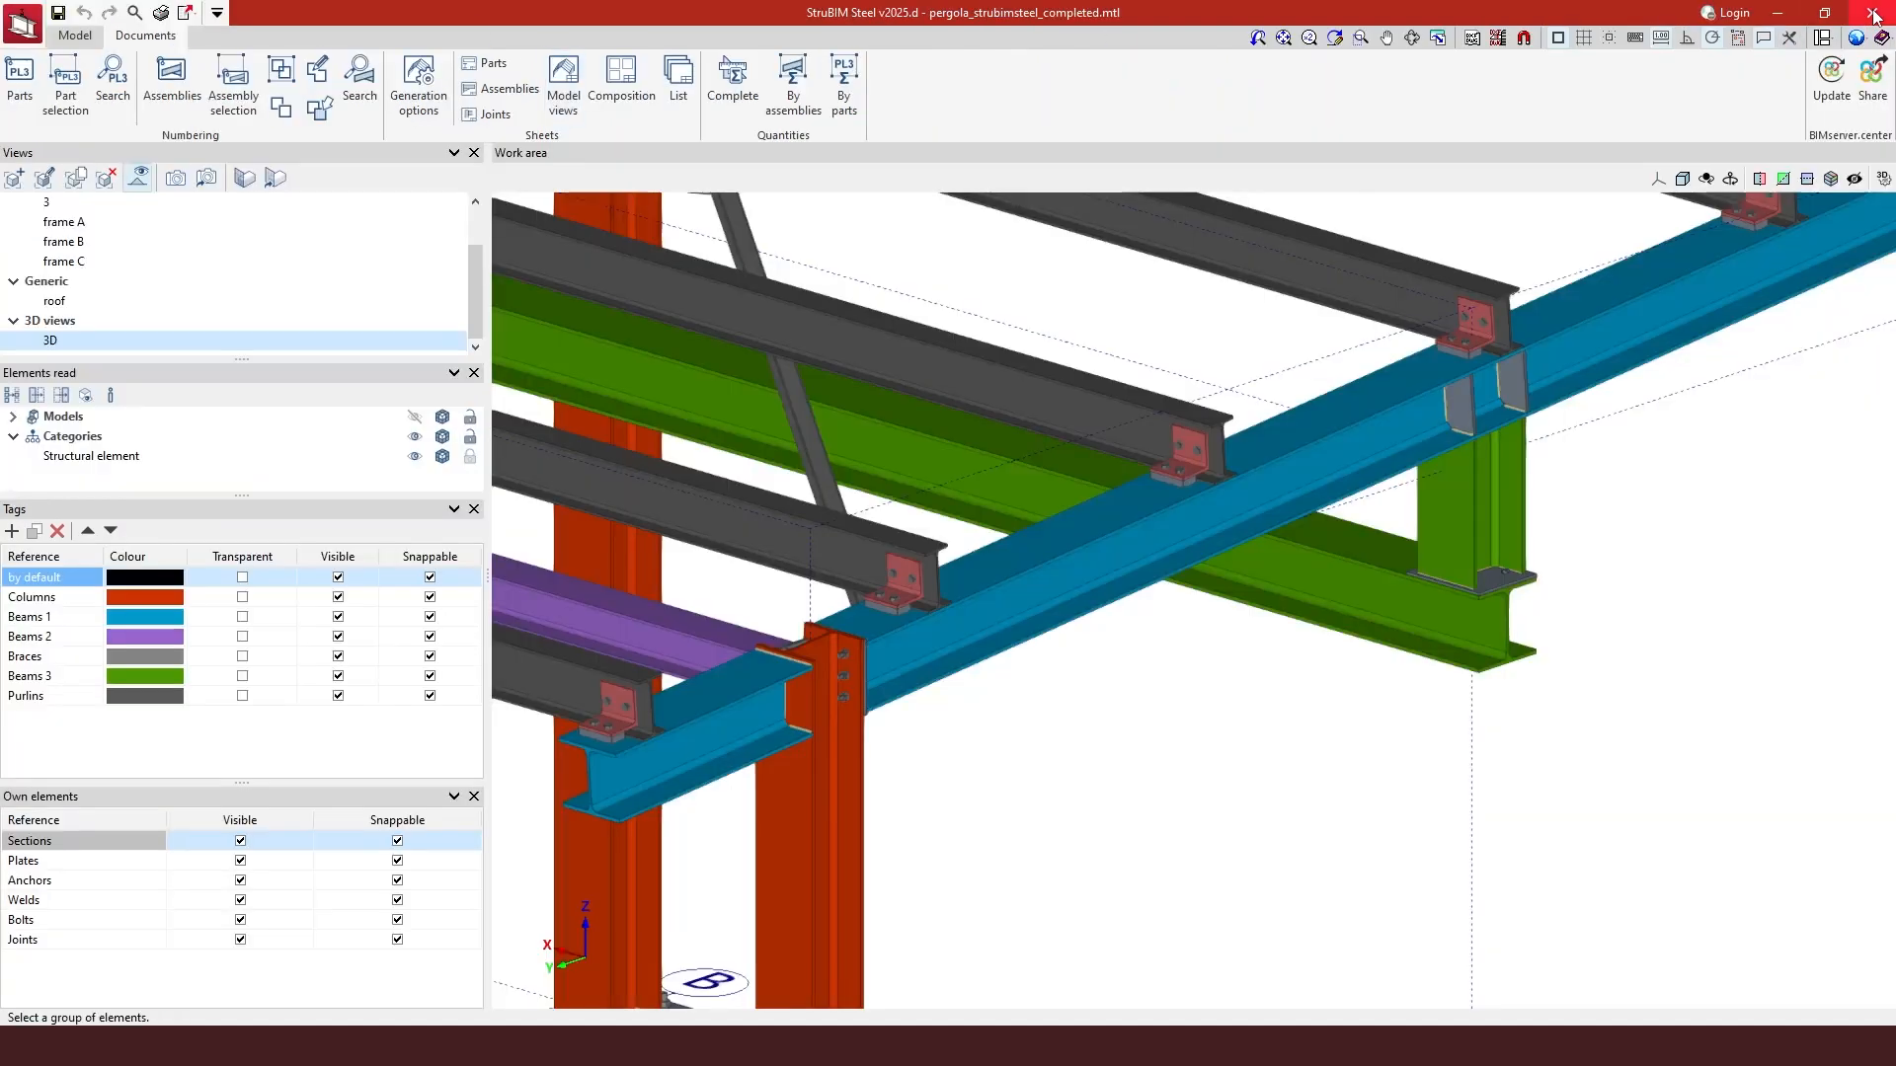
Open the composition of all sheets and review the PR17, PL1, link, AS8, Type 13 and Model views sheets.
click(627, 96)
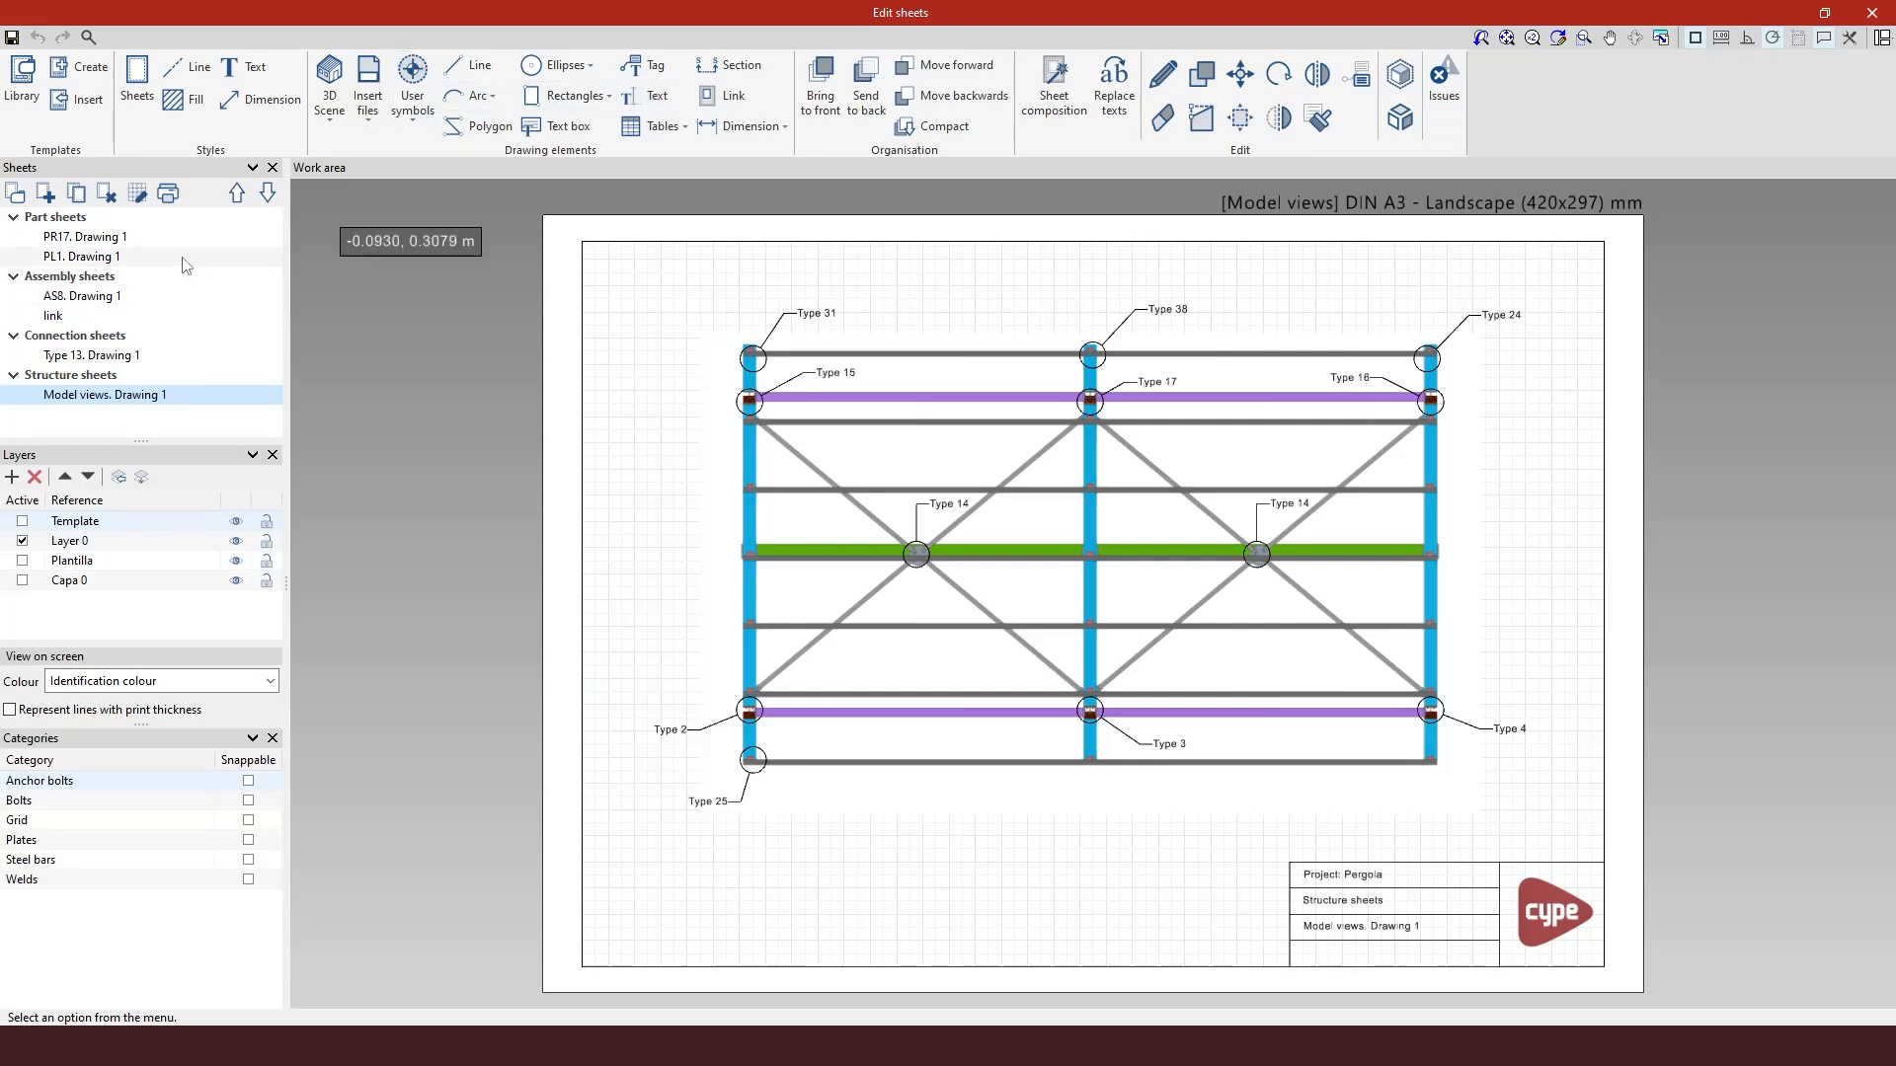
click(127, 238)
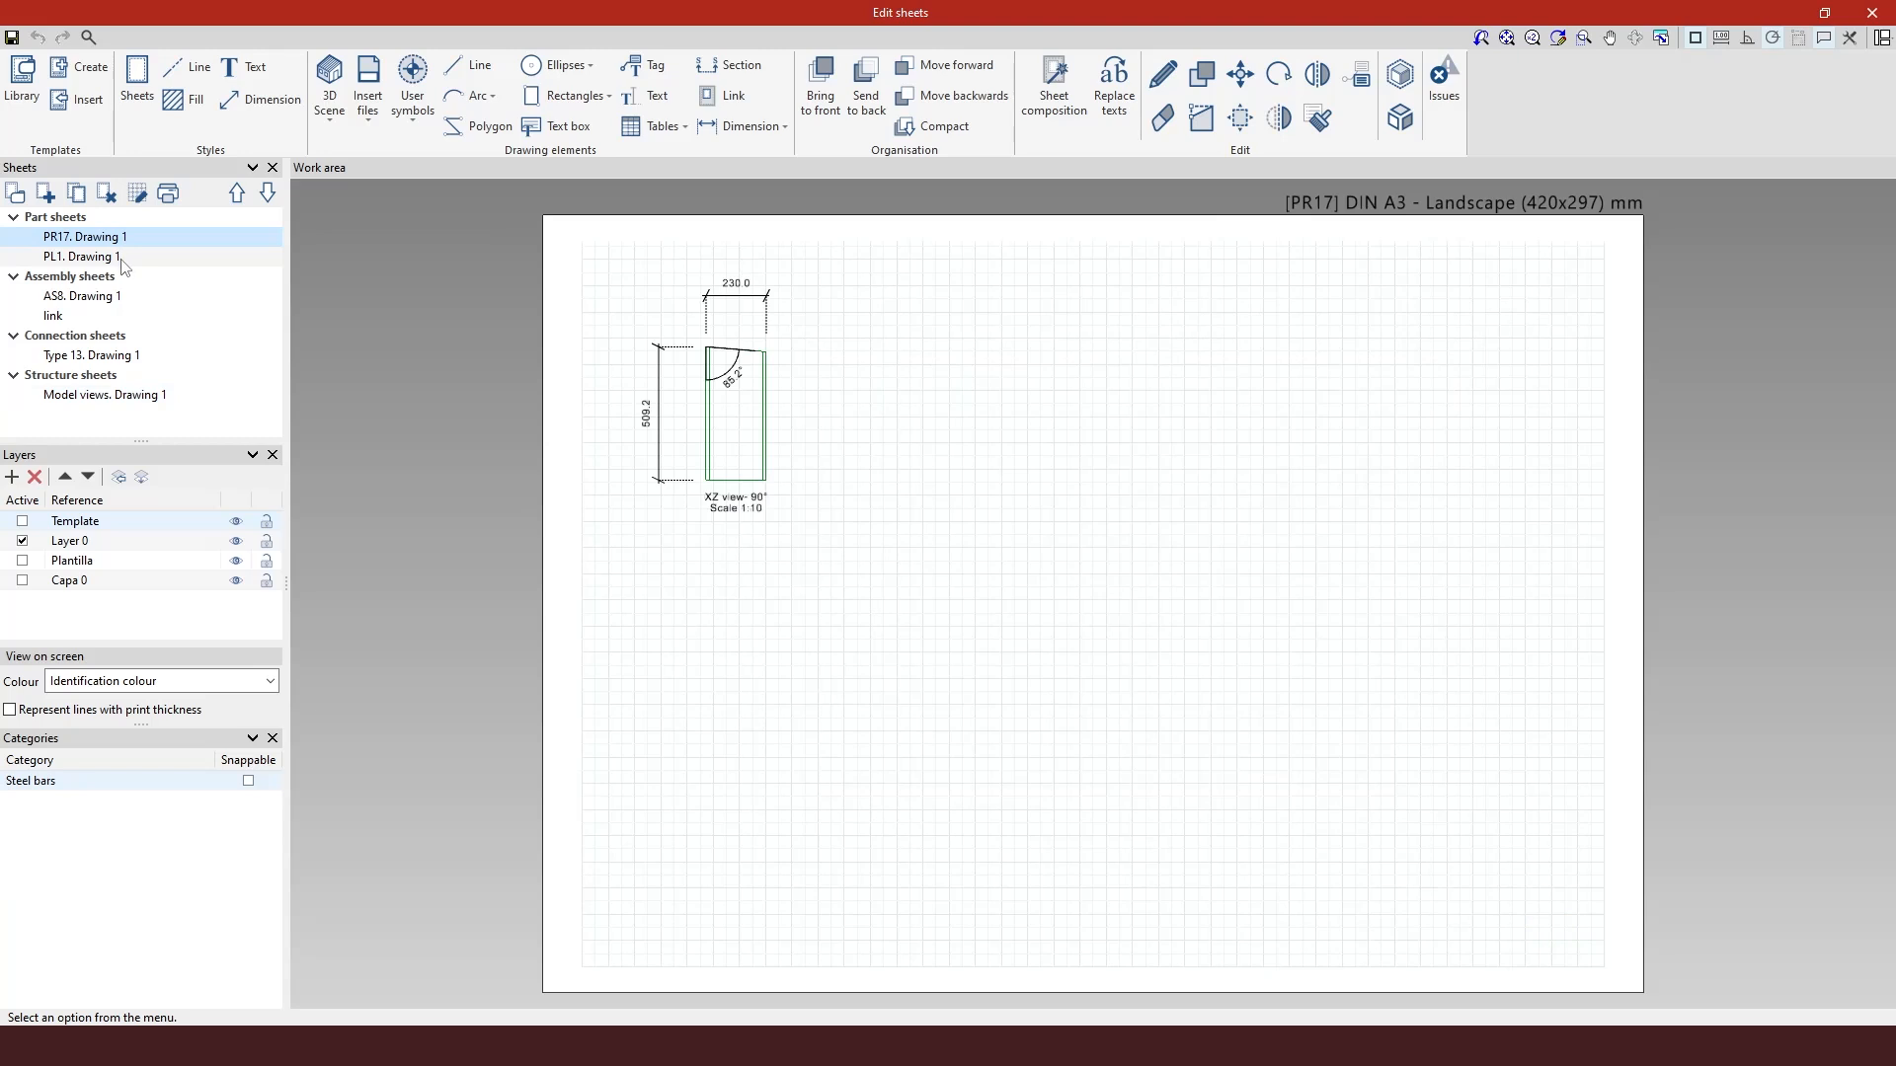
click(122, 256)
click(115, 315)
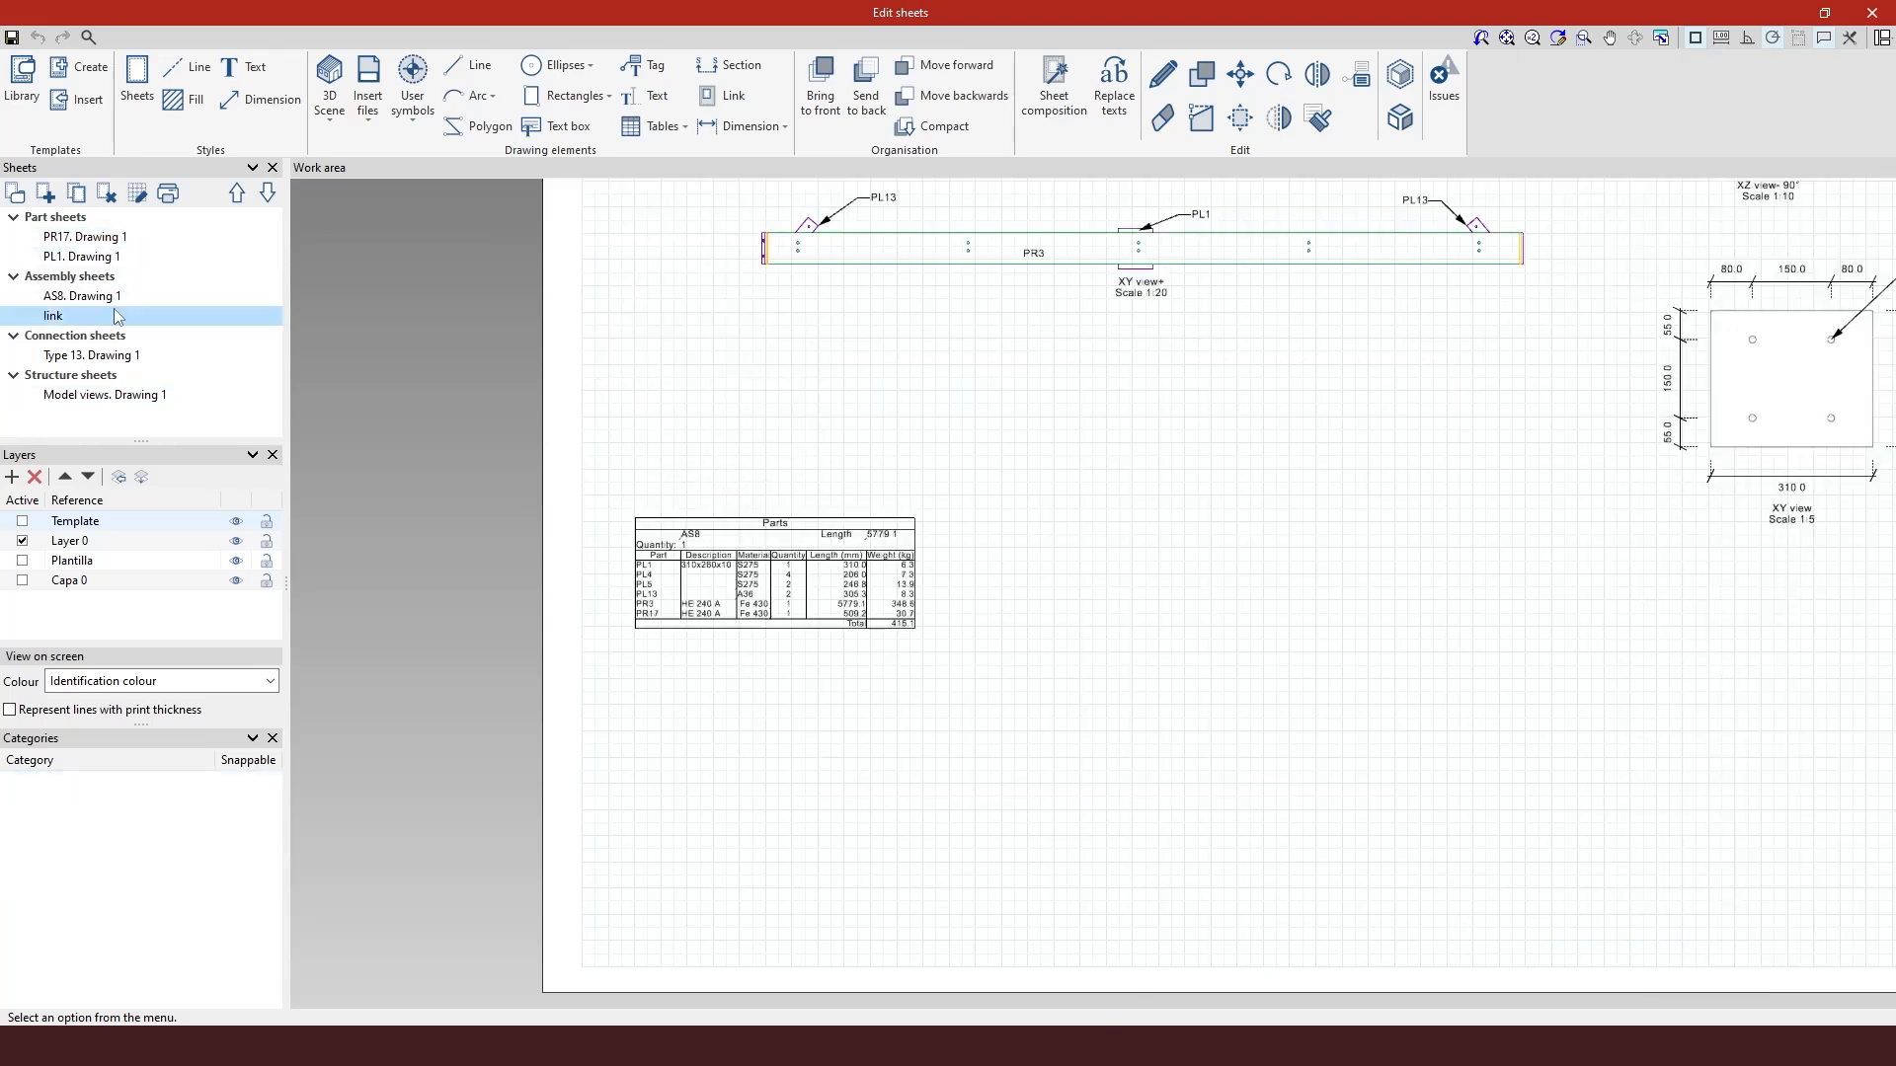
click(113, 297)
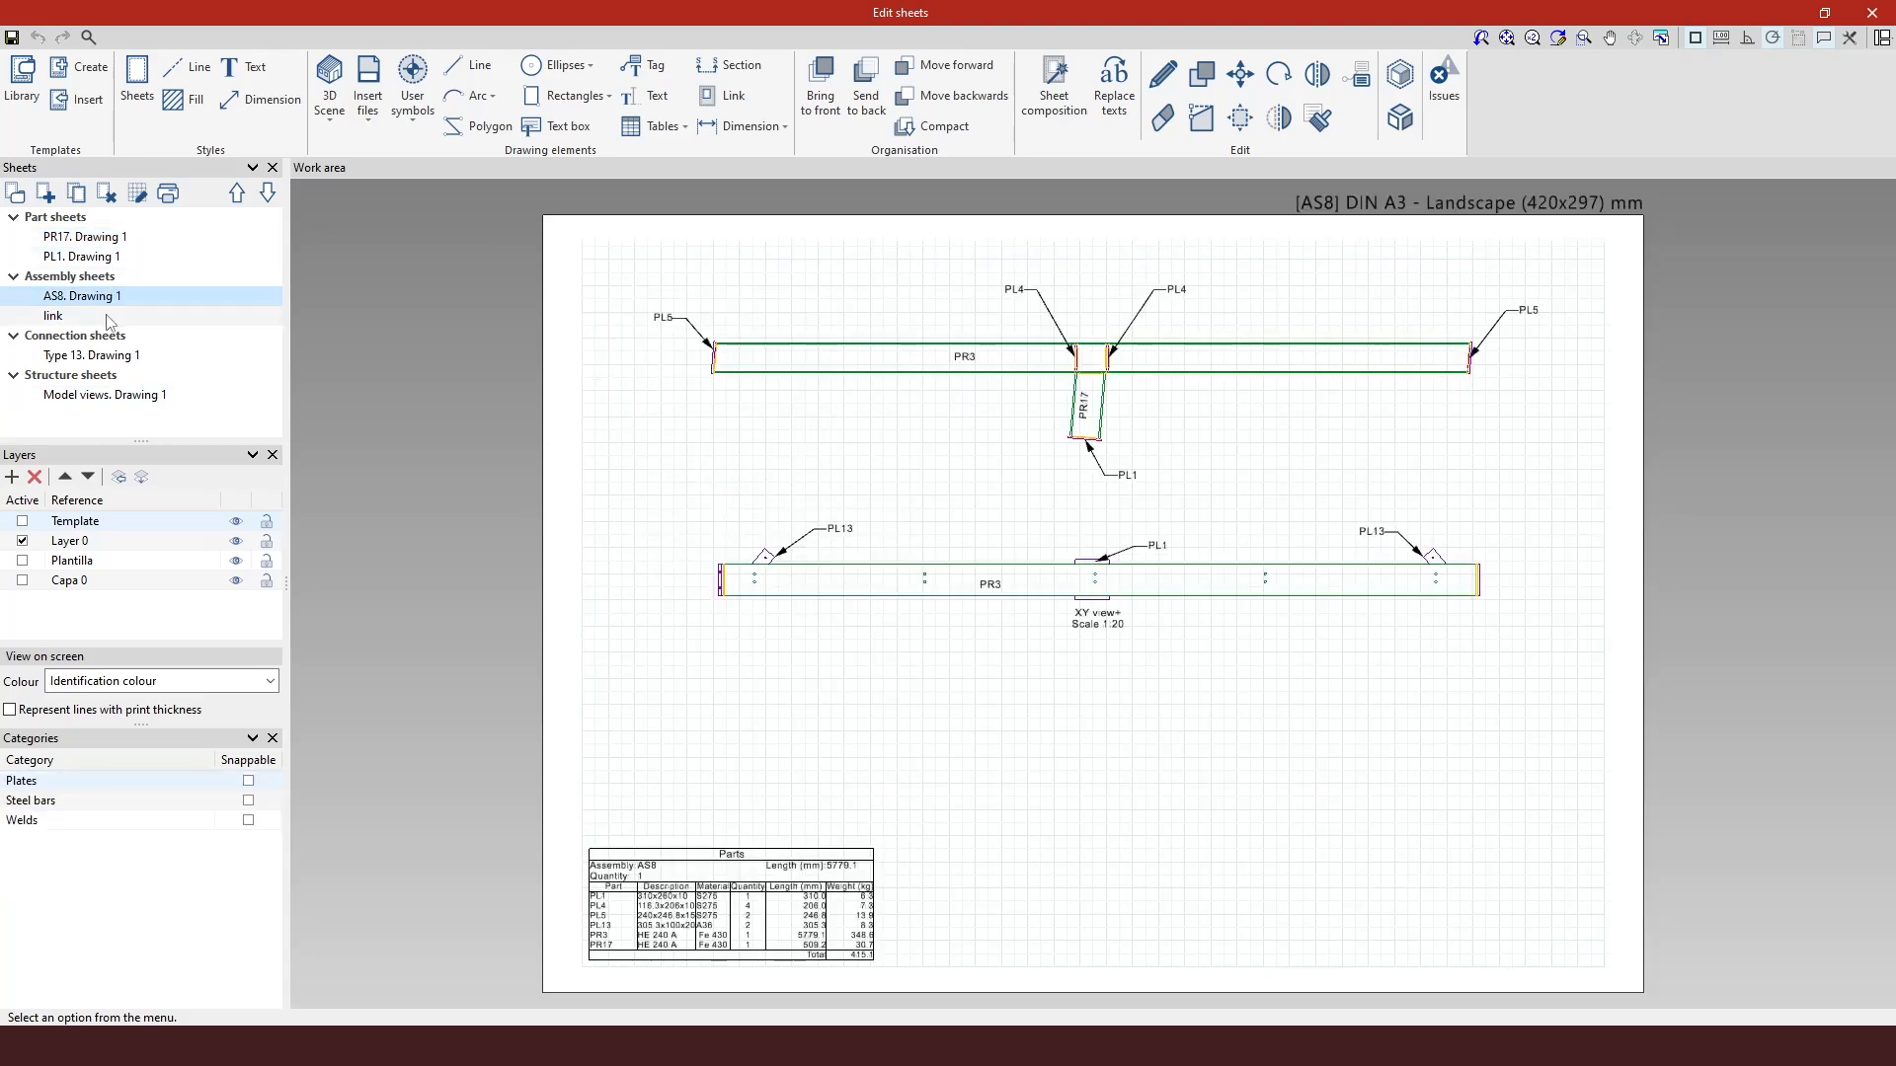
click(98, 358)
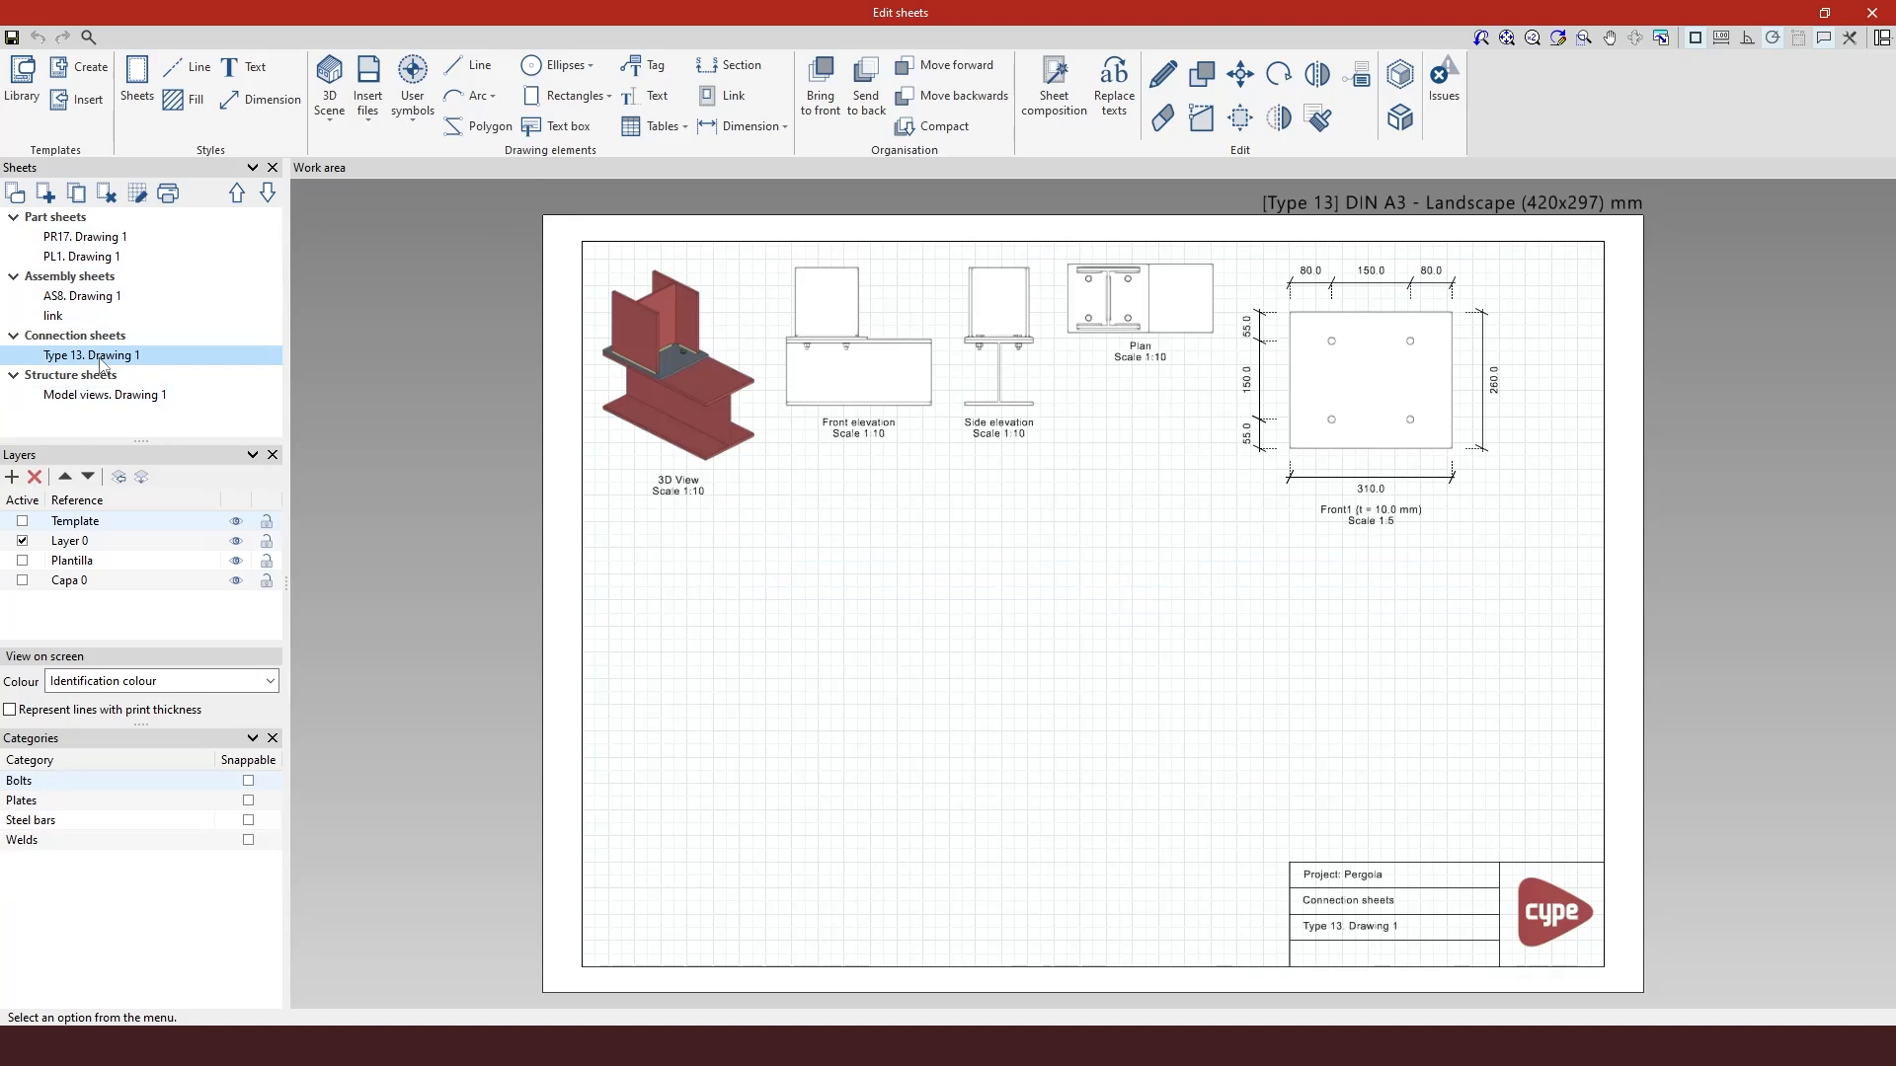
click(97, 397)
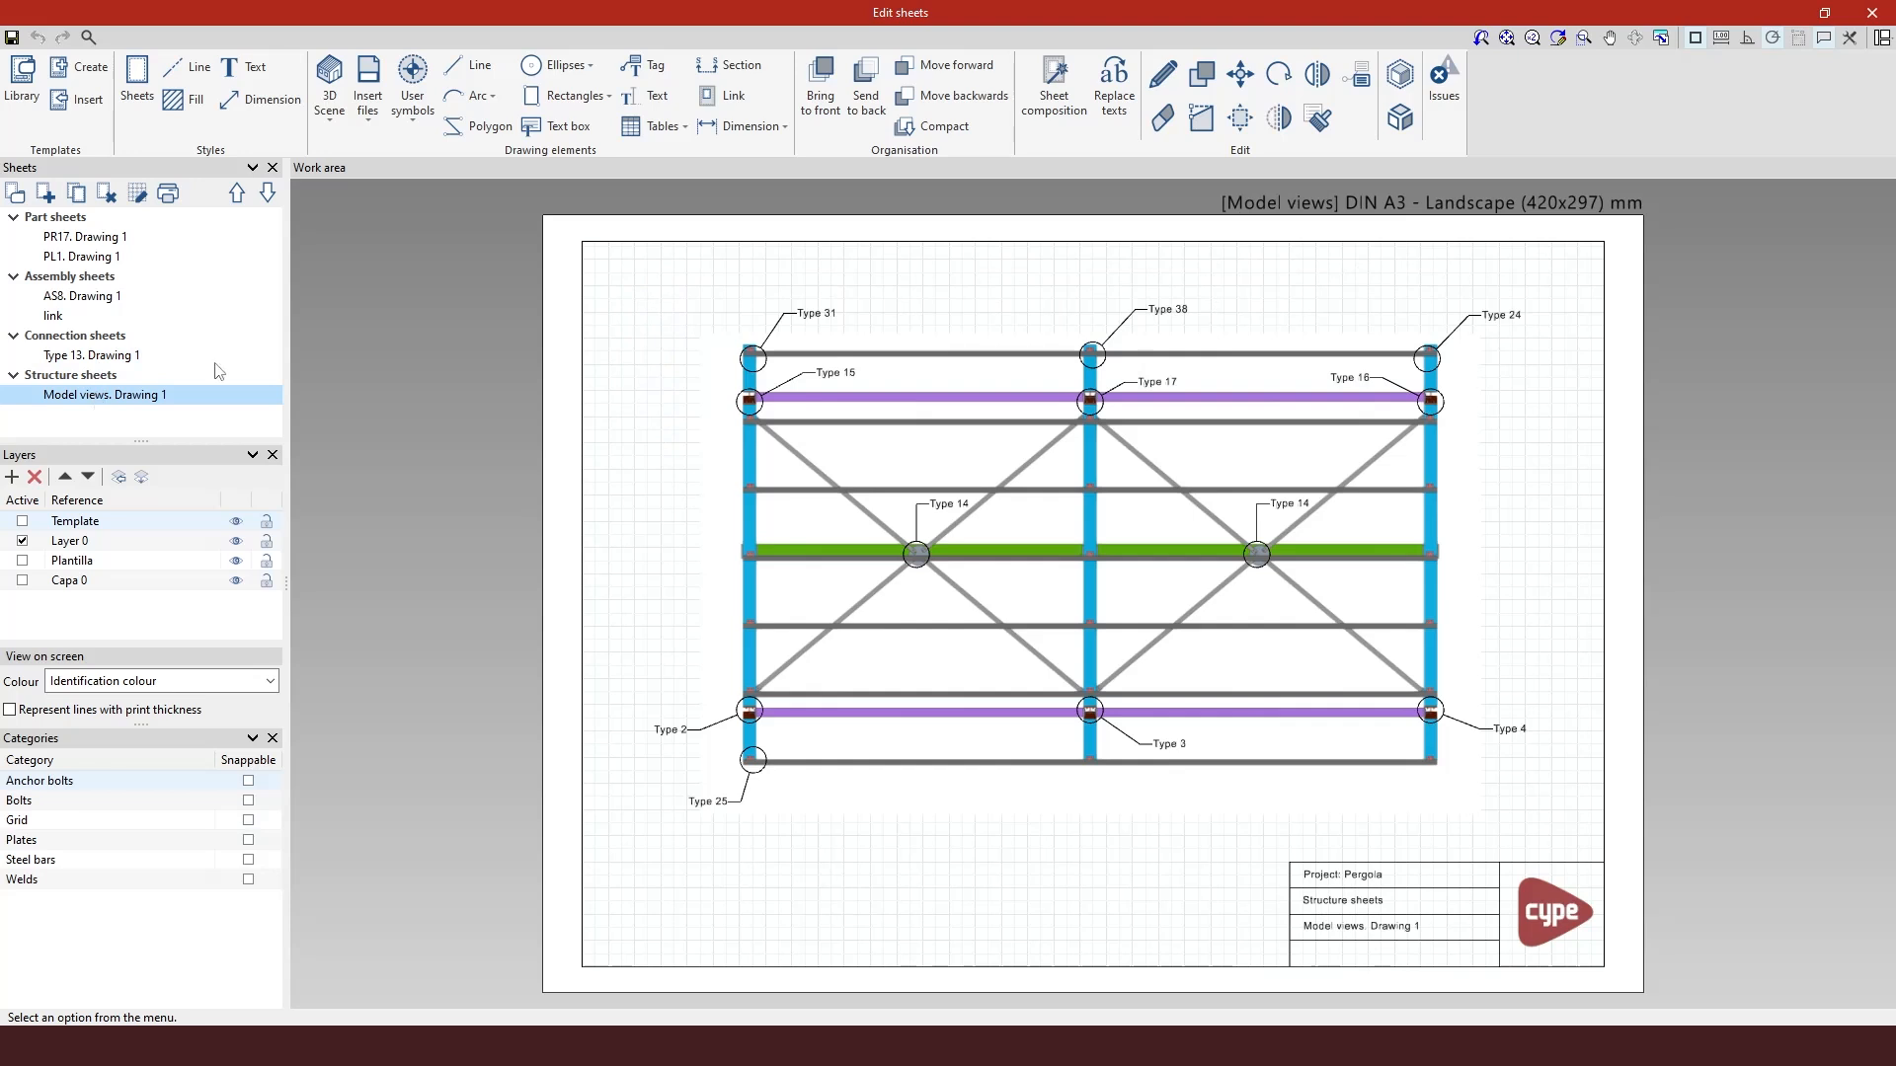
Close the sheet composition, open the list of all sheets, enlarge its window and check the contents status of the part and assembly sheets.
click(1872, 12)
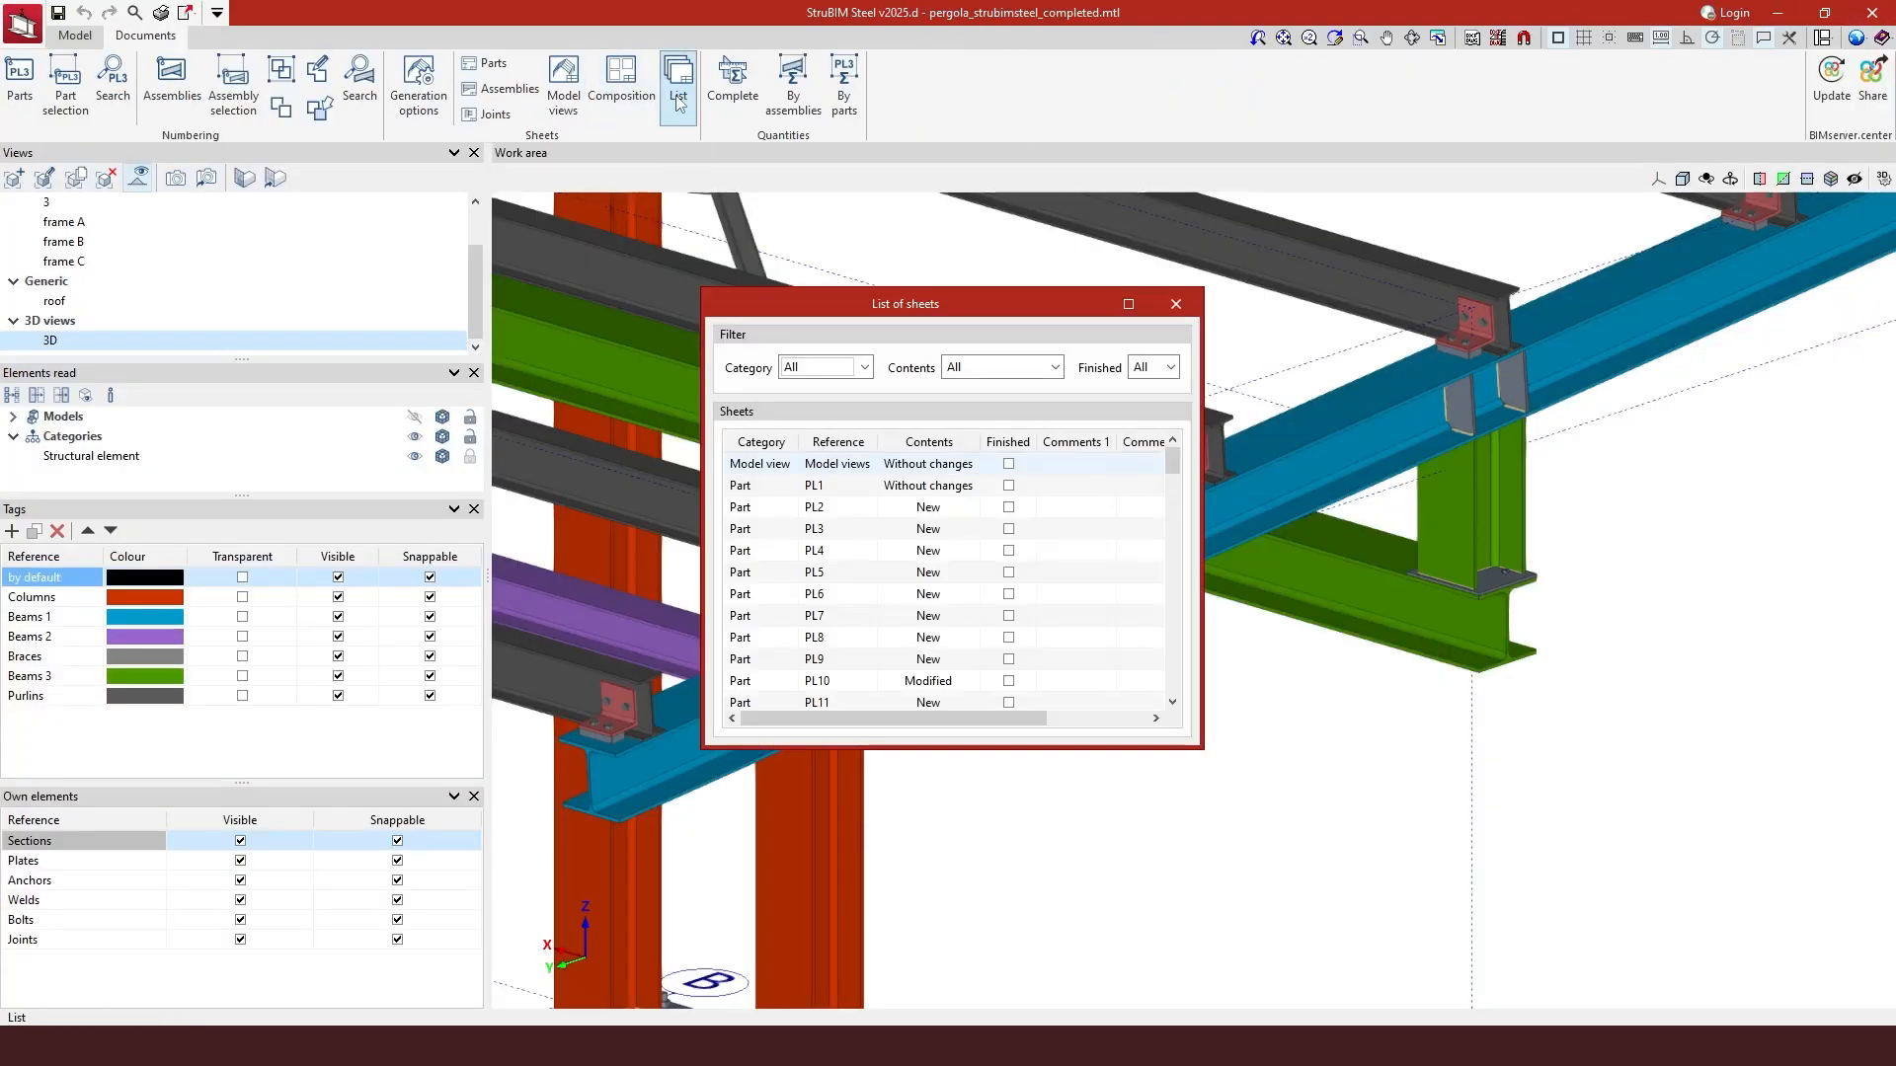
drag(1202, 656, 1567, 657)
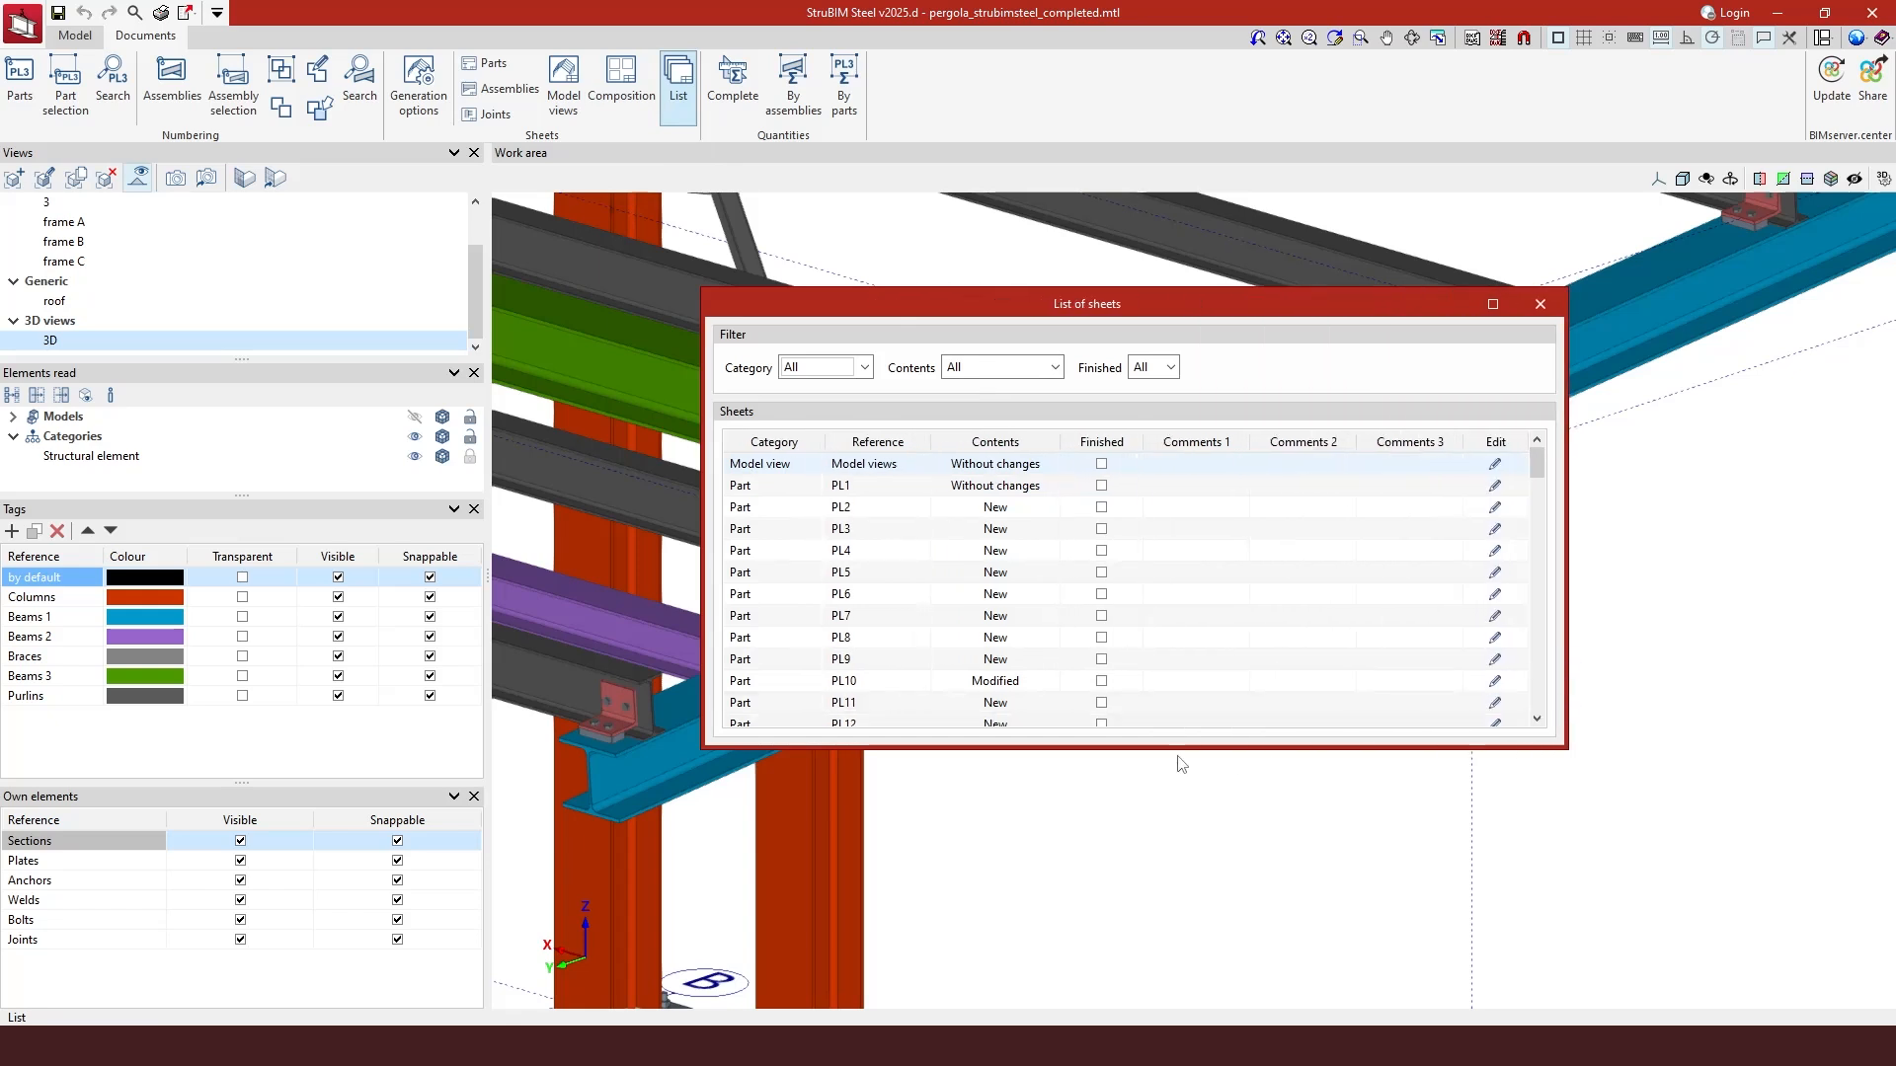
drag(1174, 747, 1174, 980)
drag(1171, 317, 1193, 134)
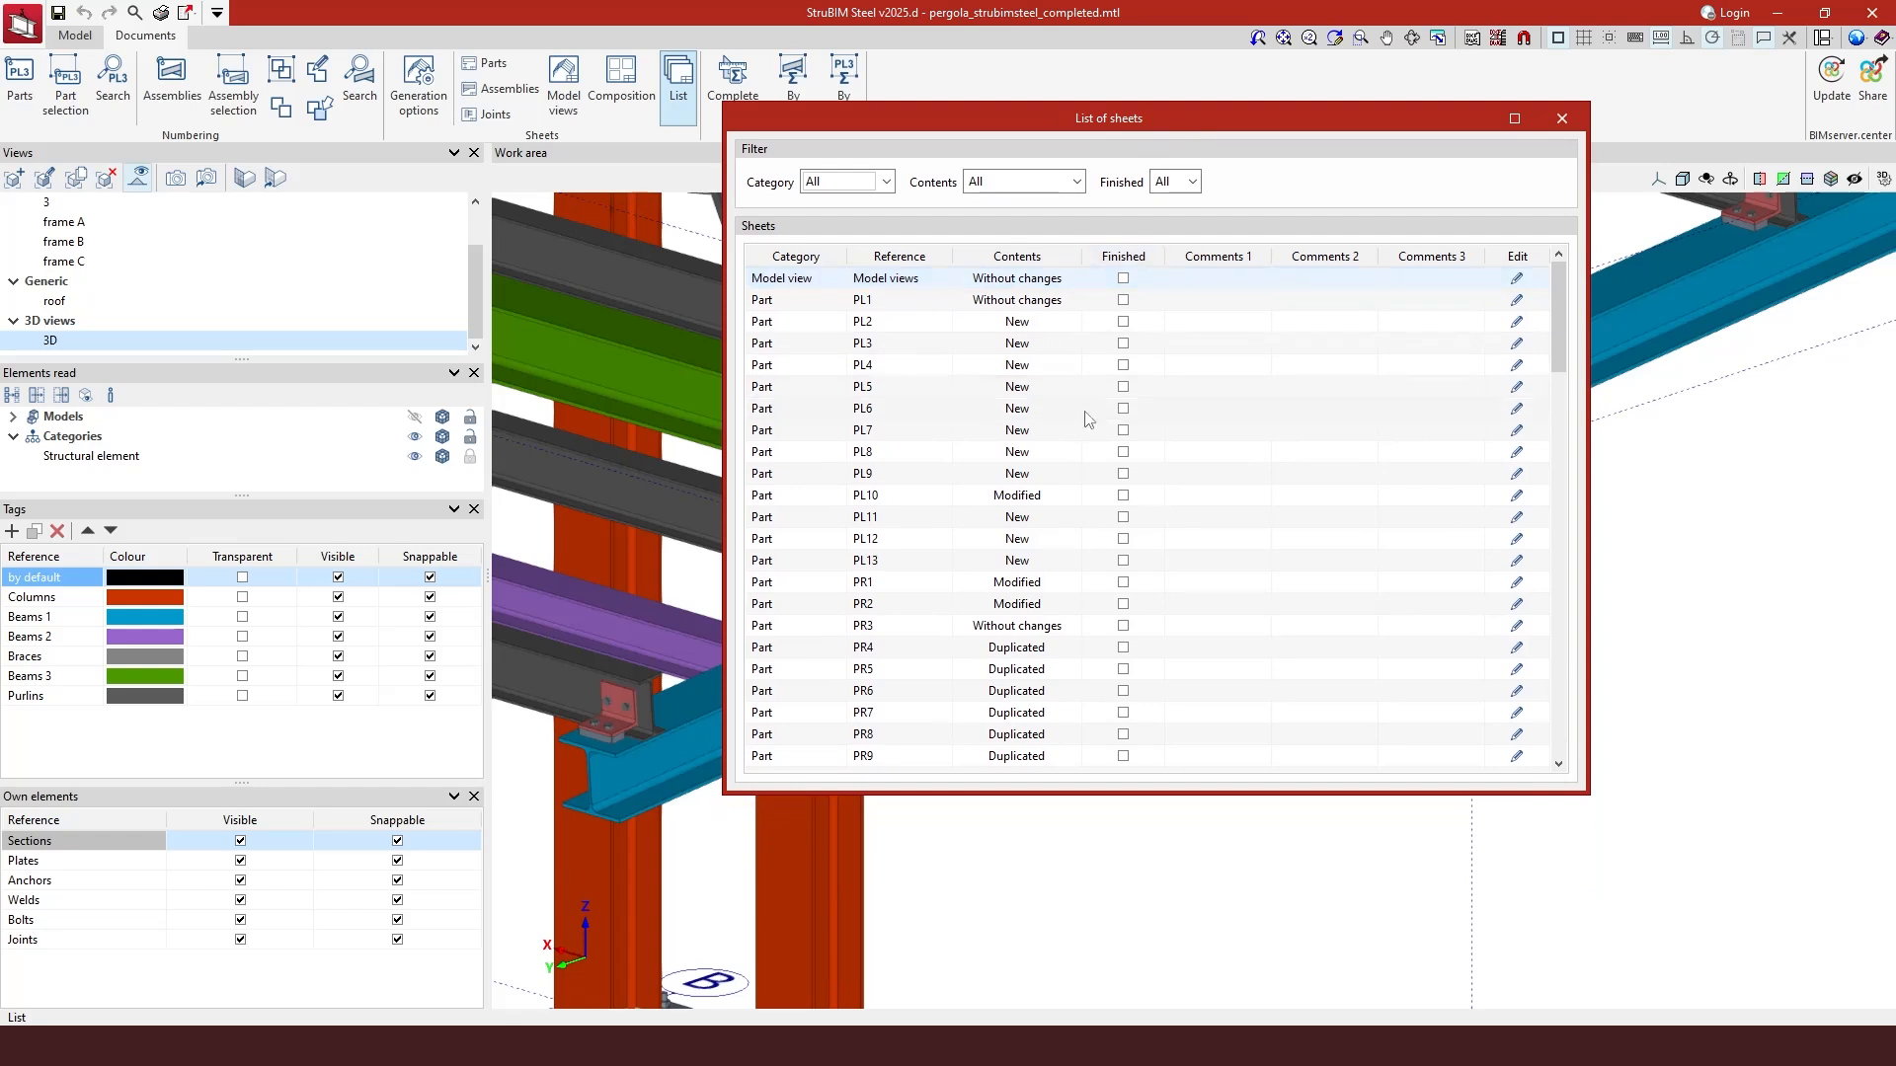
scroll(1053, 466, down, 13)
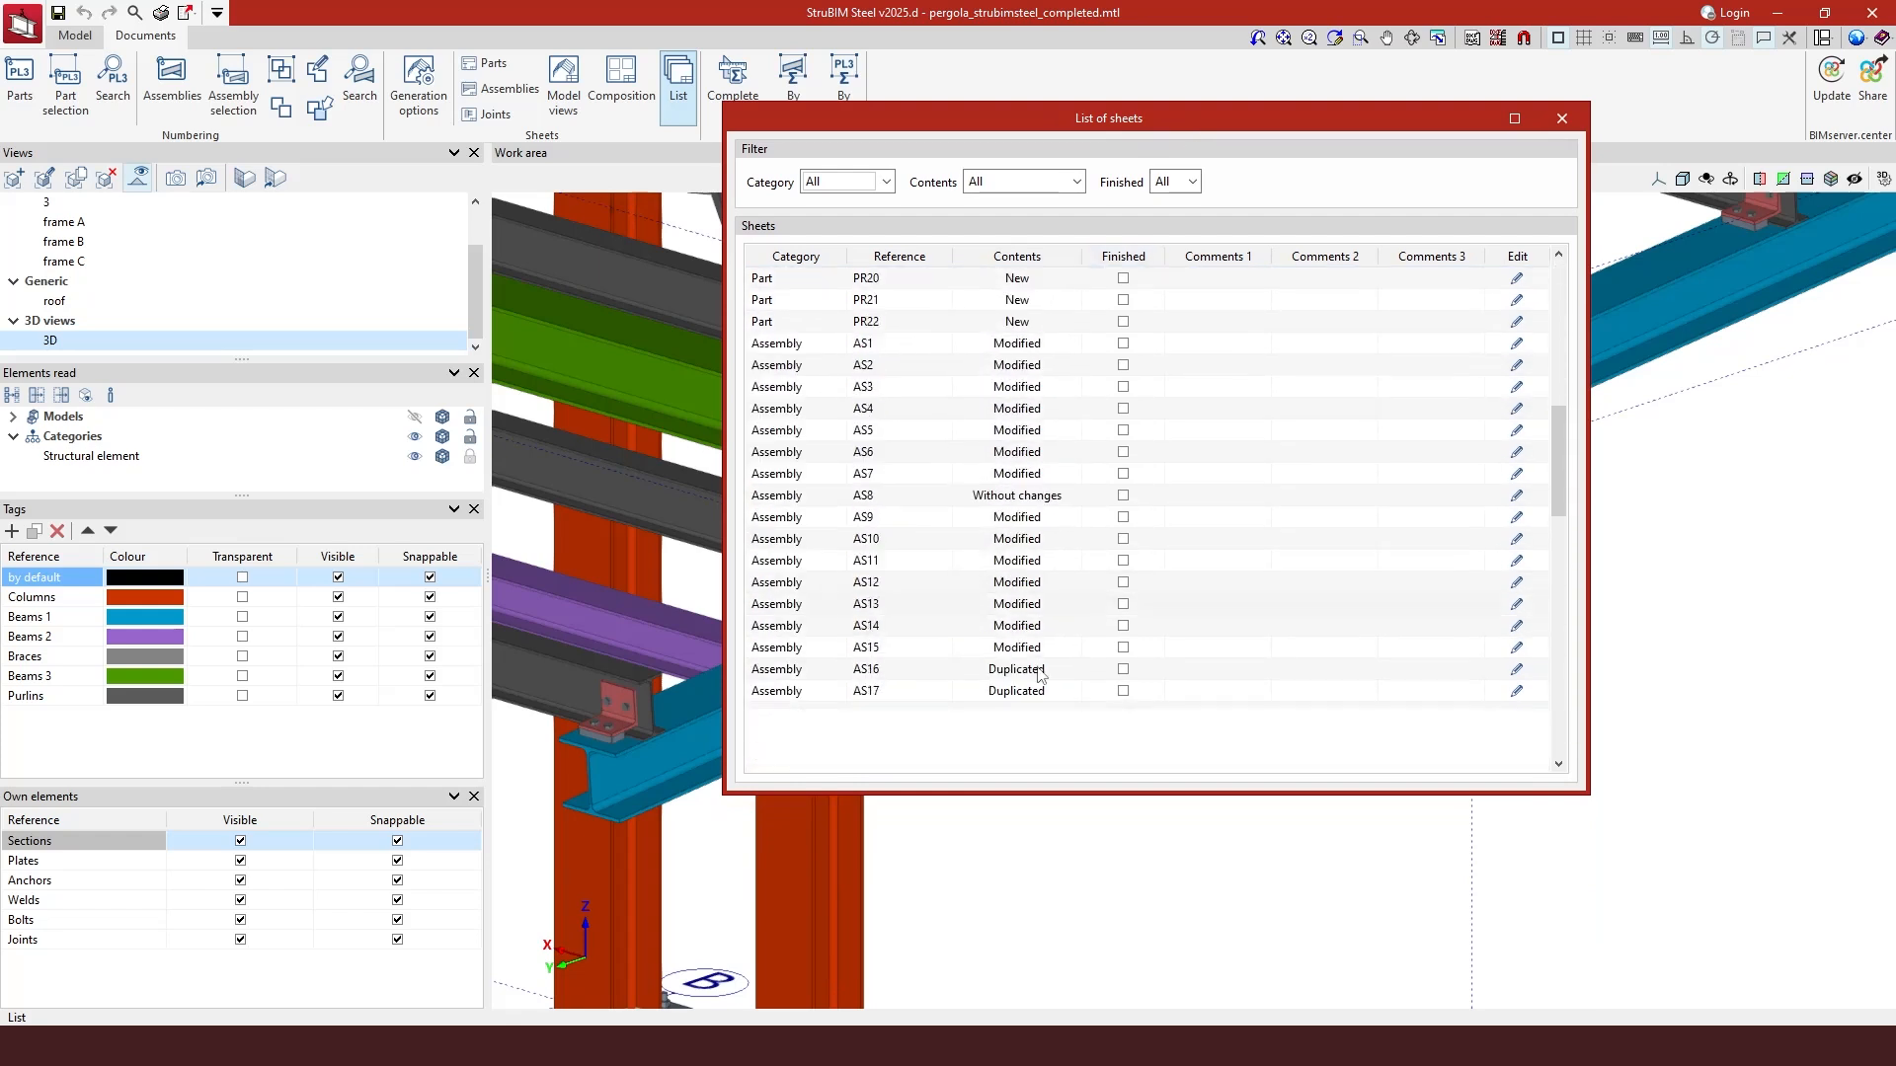
scroll(1039, 684, up, 4)
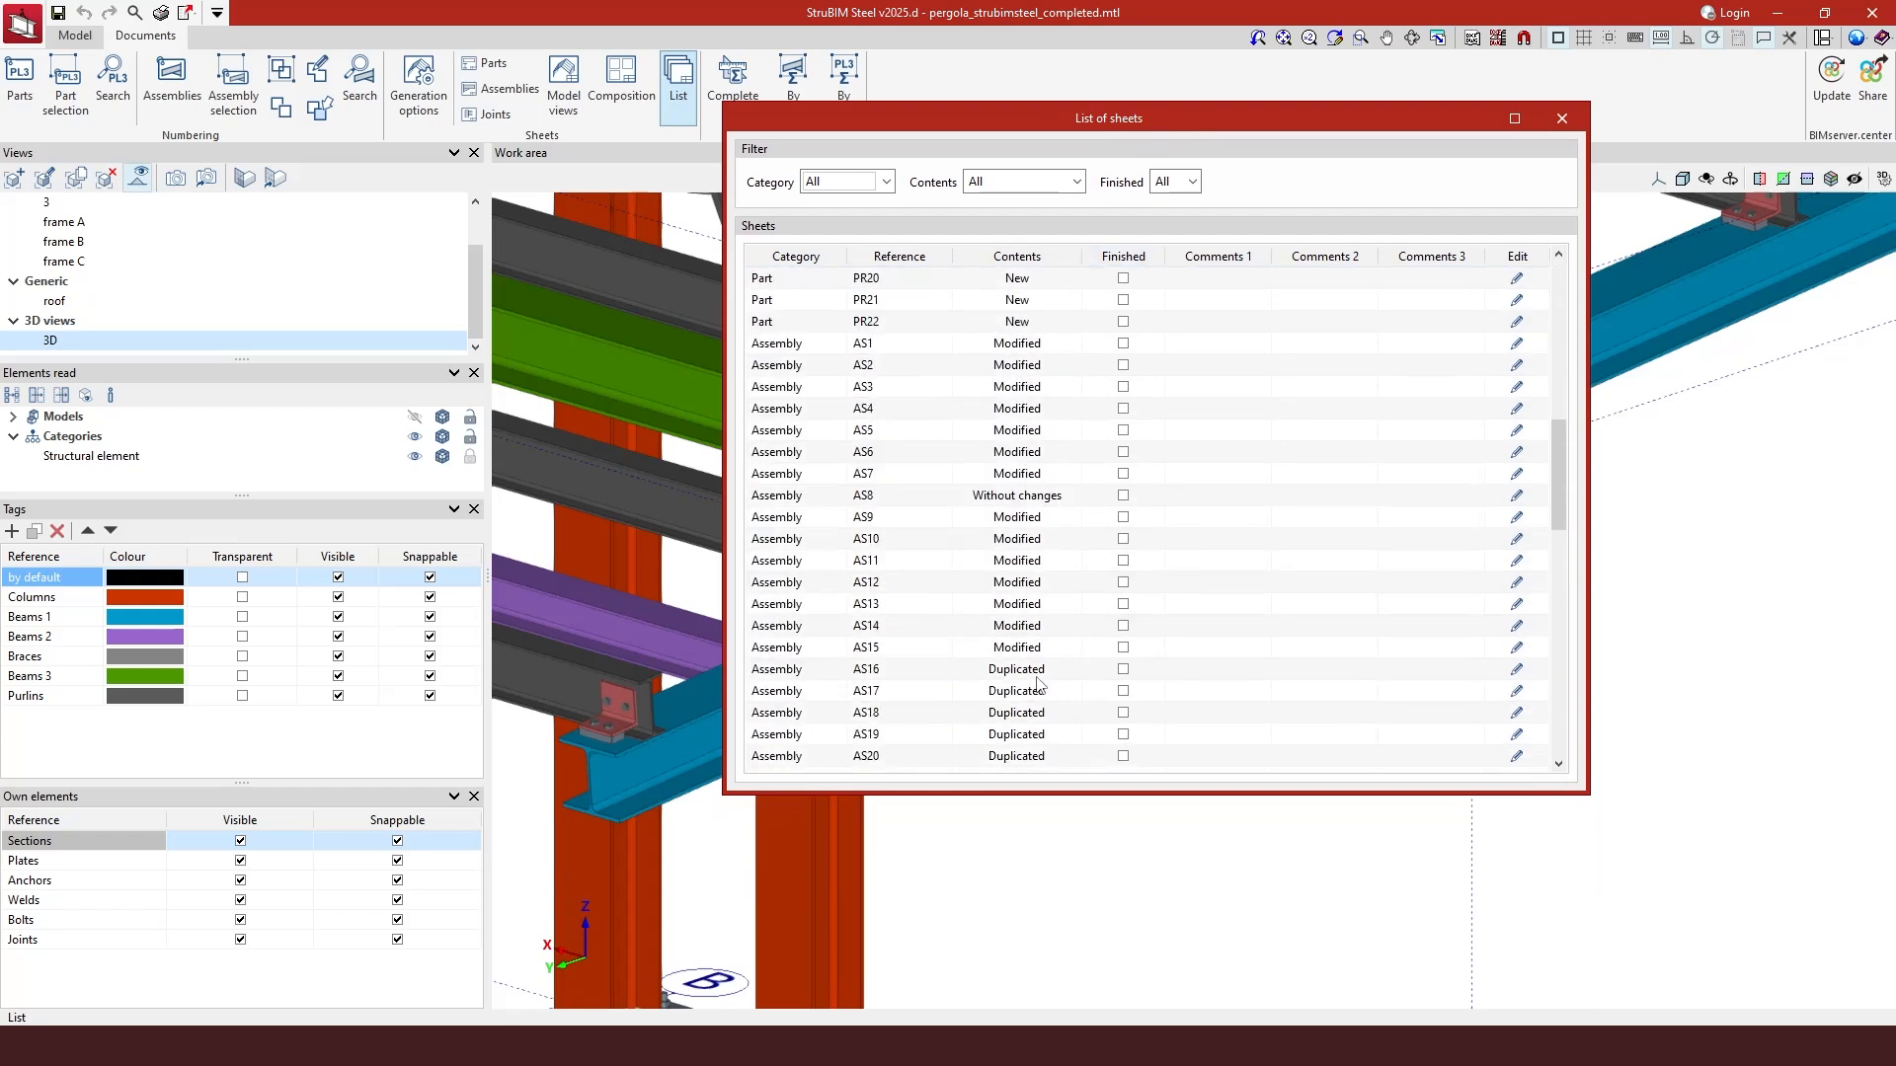
scroll(1039, 684, up, 11)
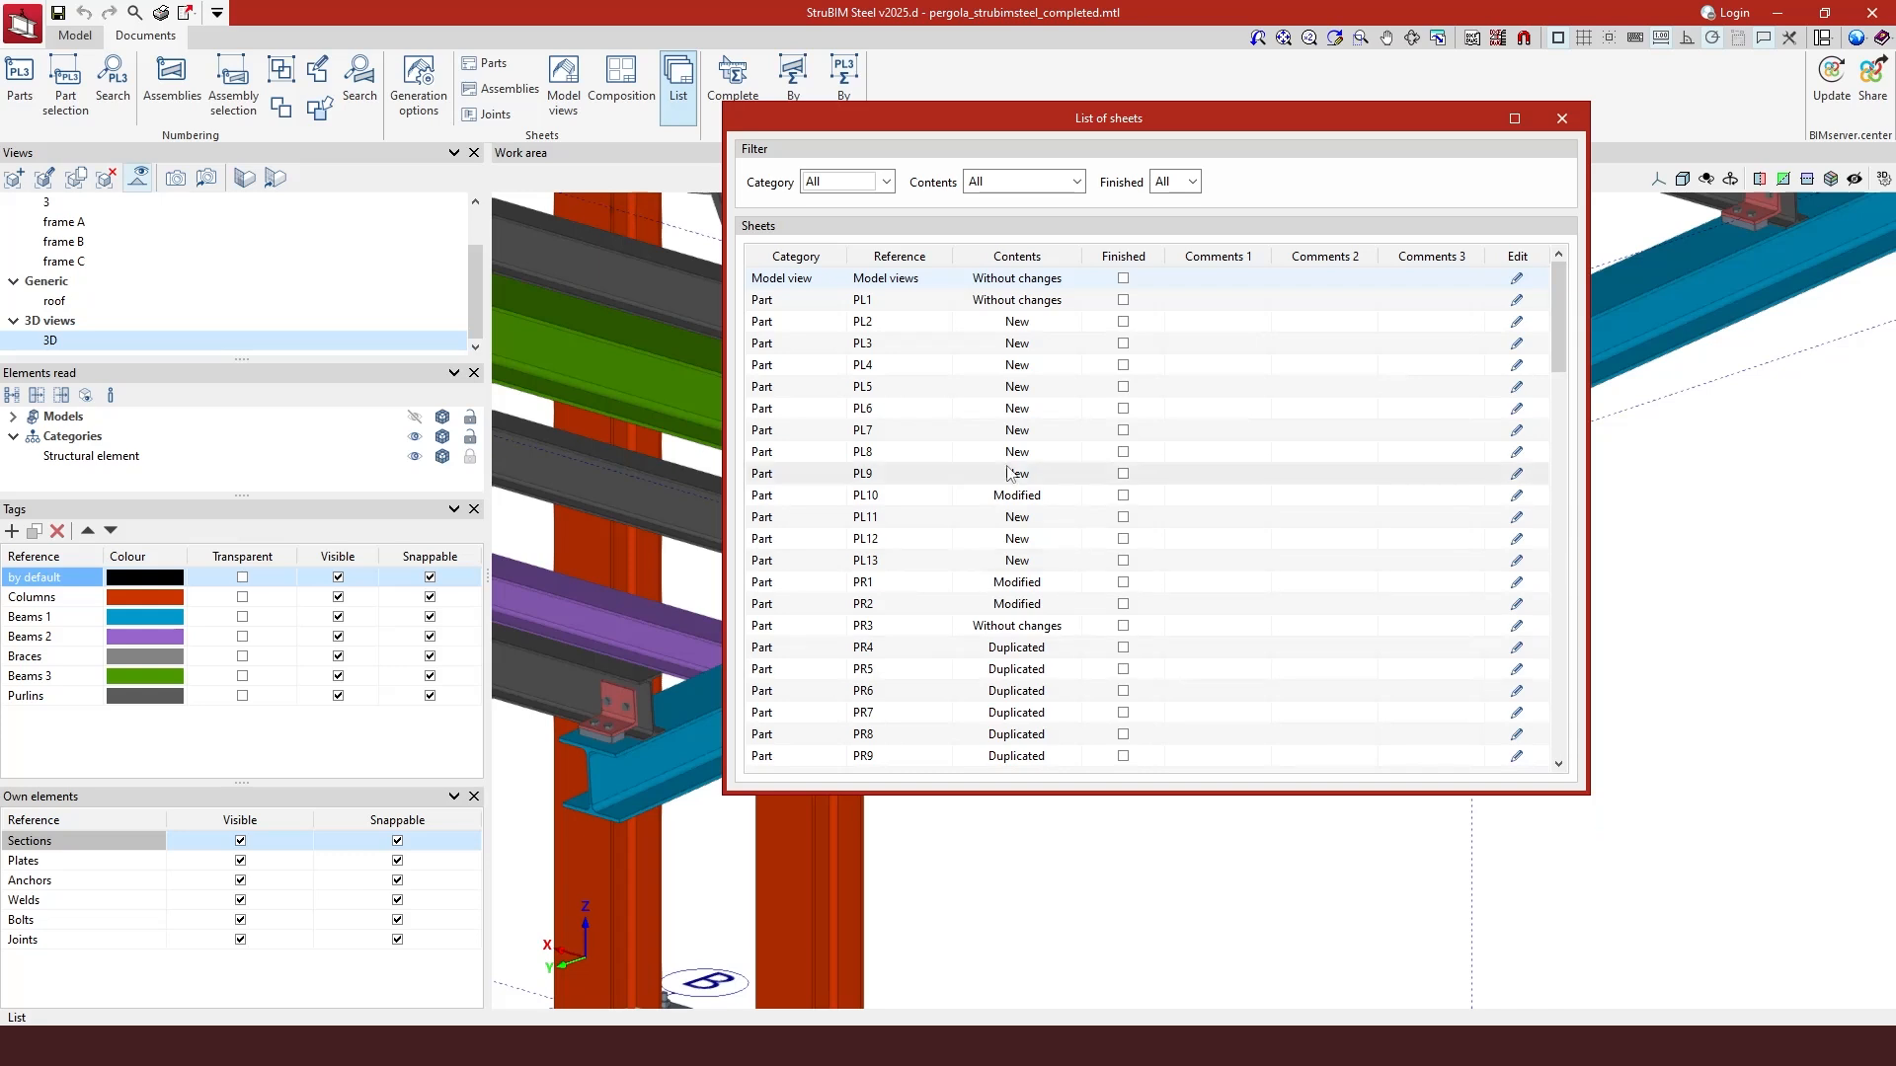
Mark the PL1 part, AS8 assembly and Type 13 connection sheets as finished in the list of sheets.
click(1122, 300)
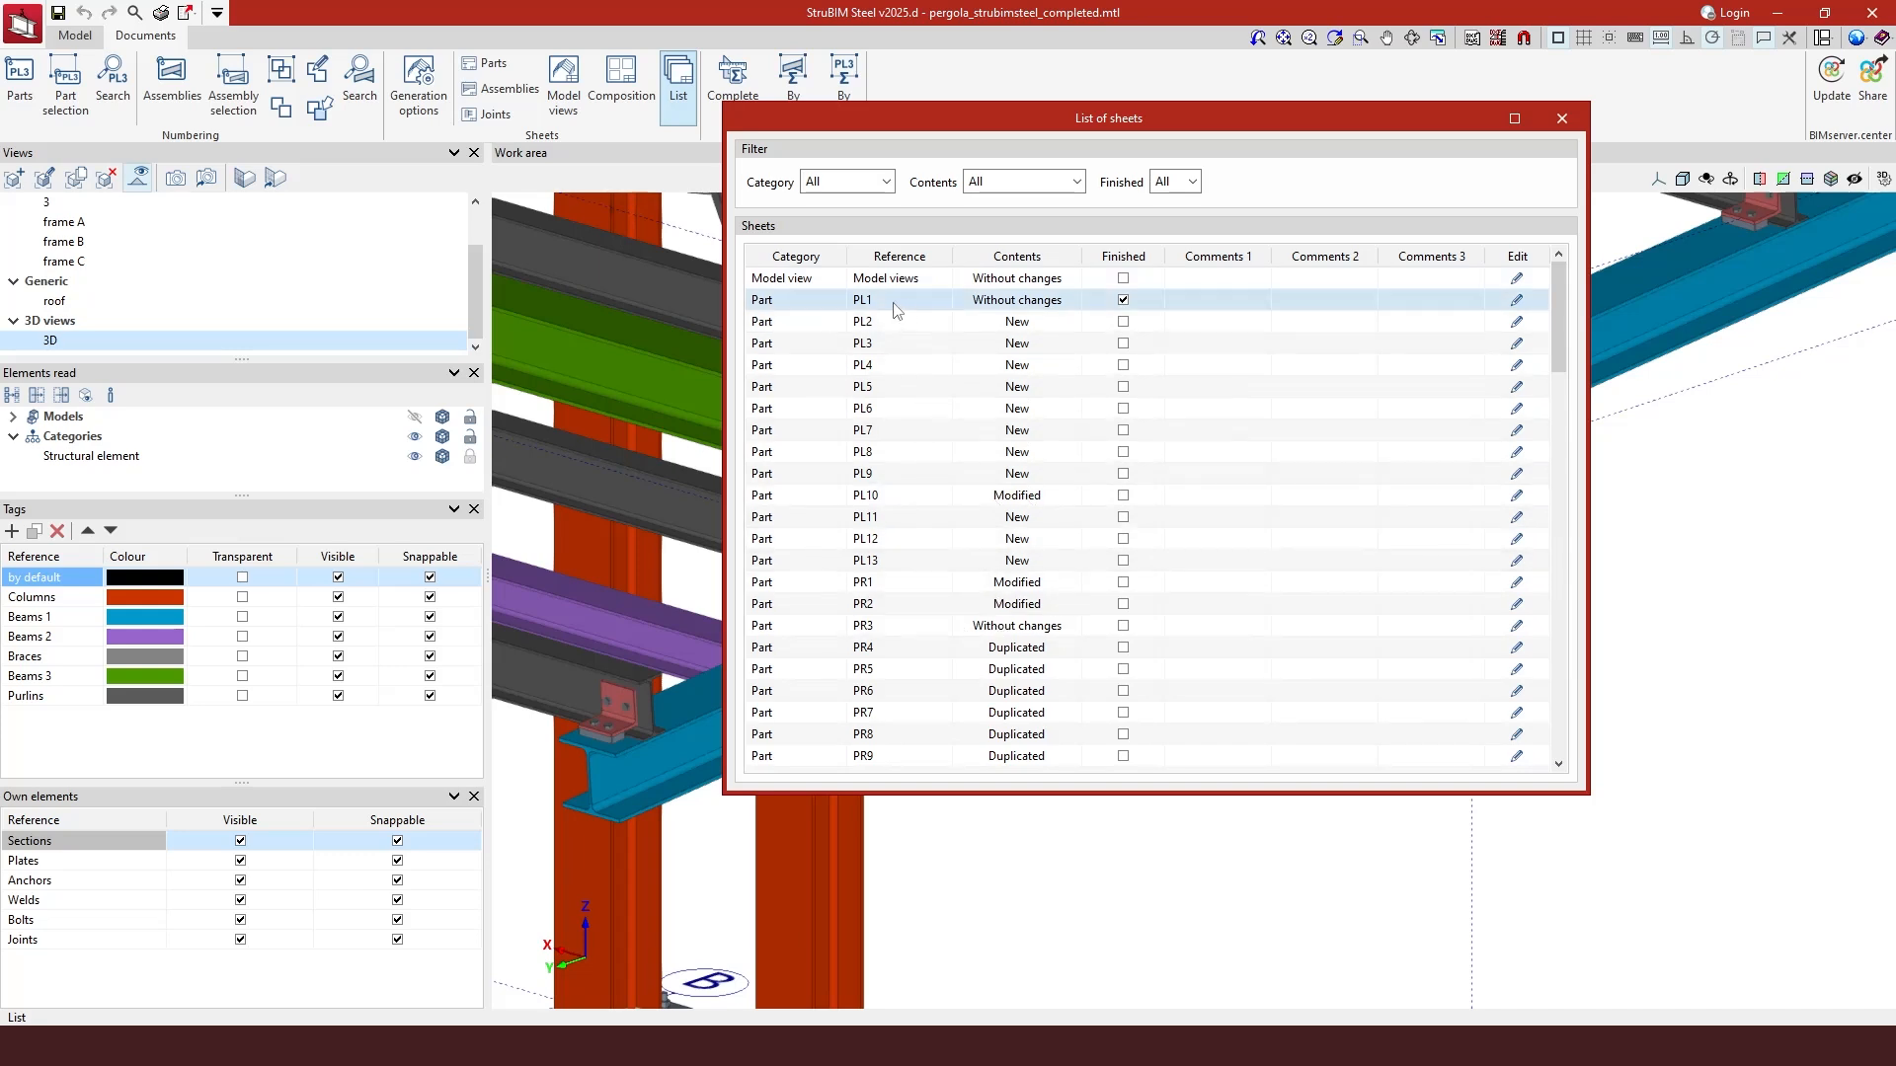
scroll(958, 592, down, 1)
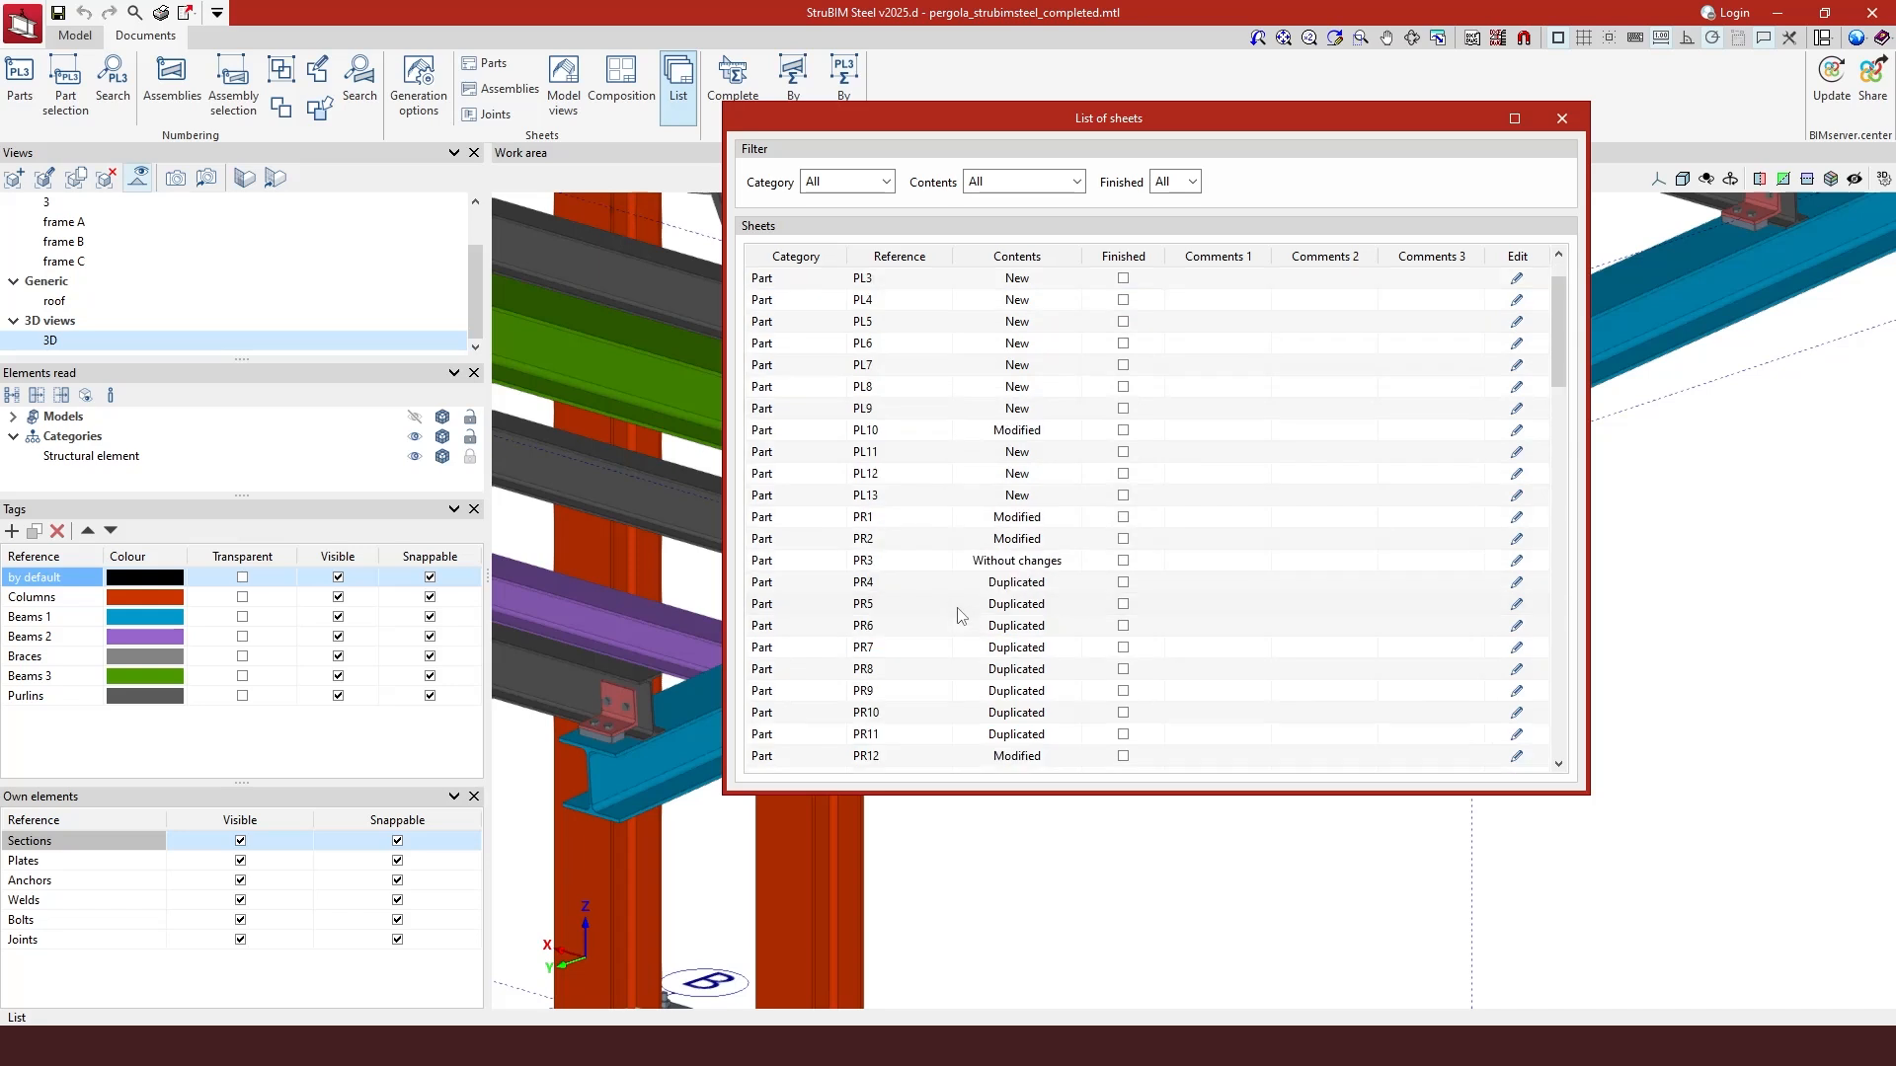
scroll(985, 707, down, 1)
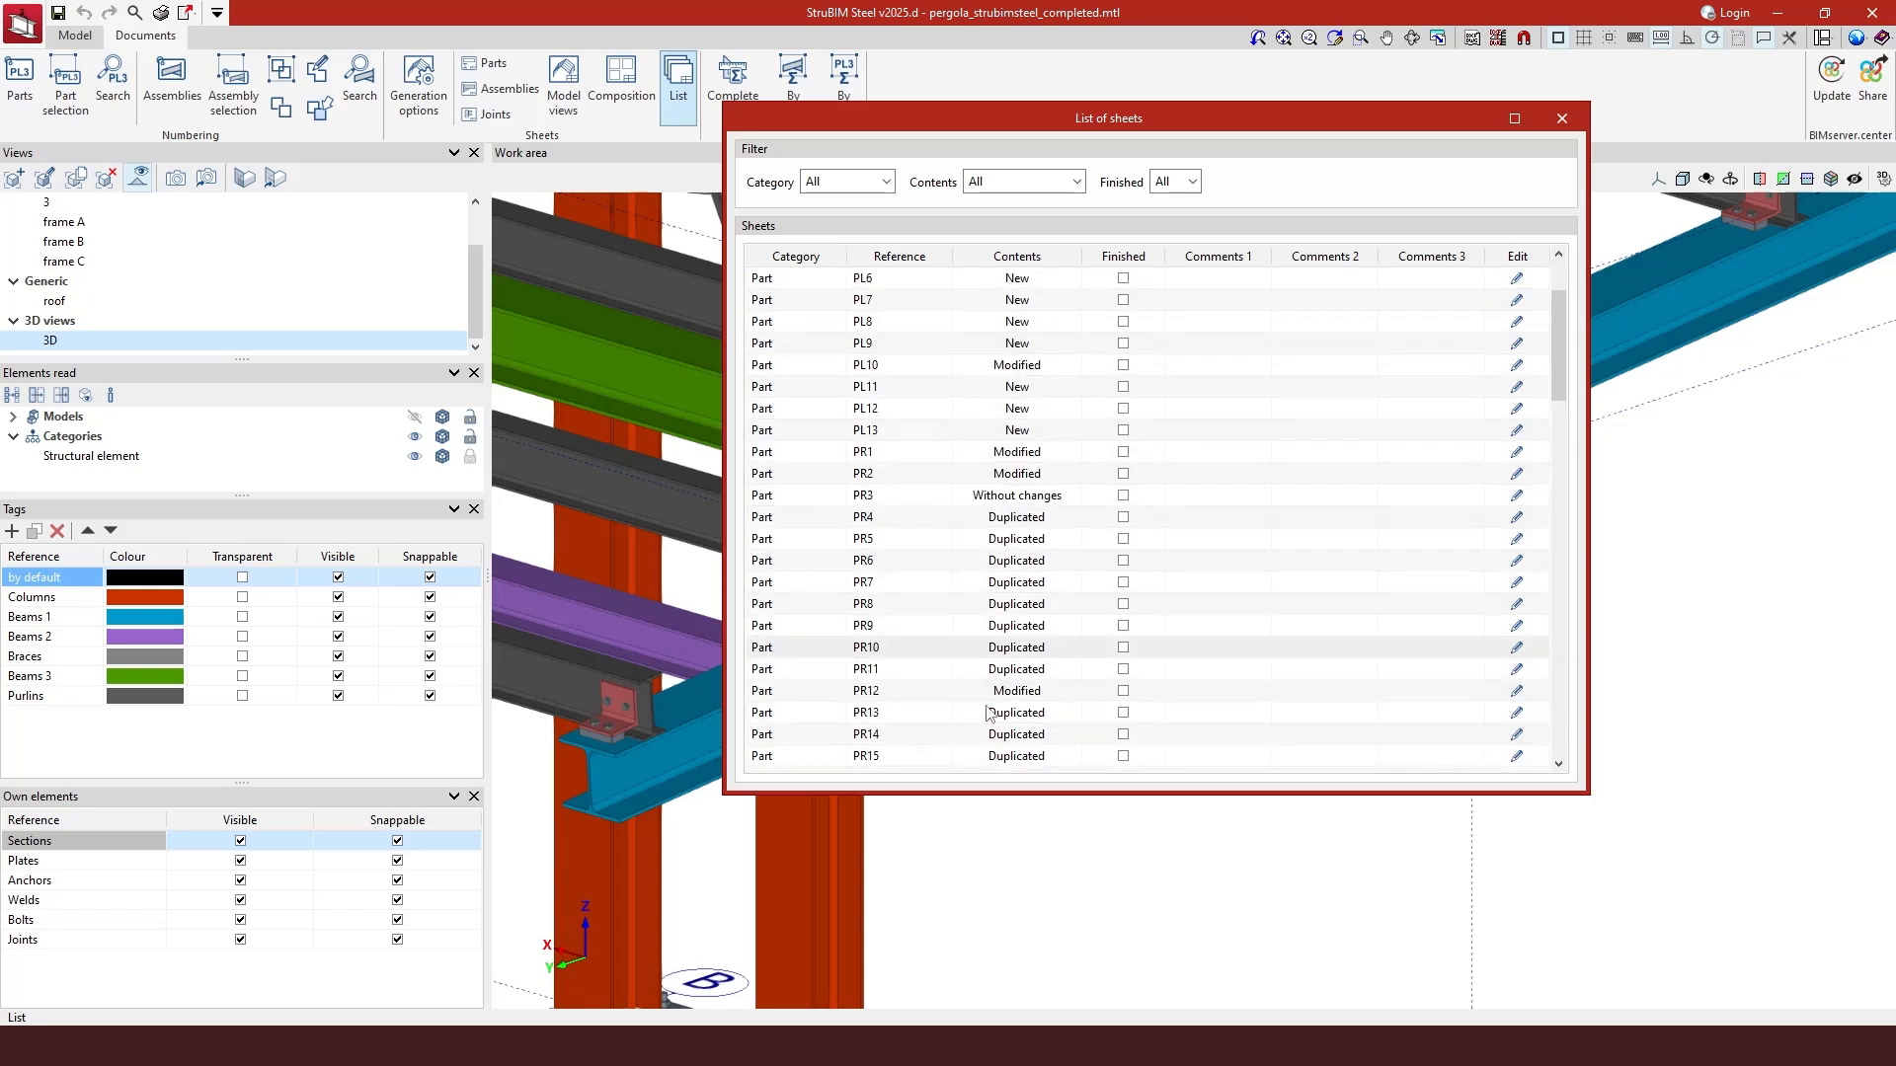
scroll(990, 713, down, 5)
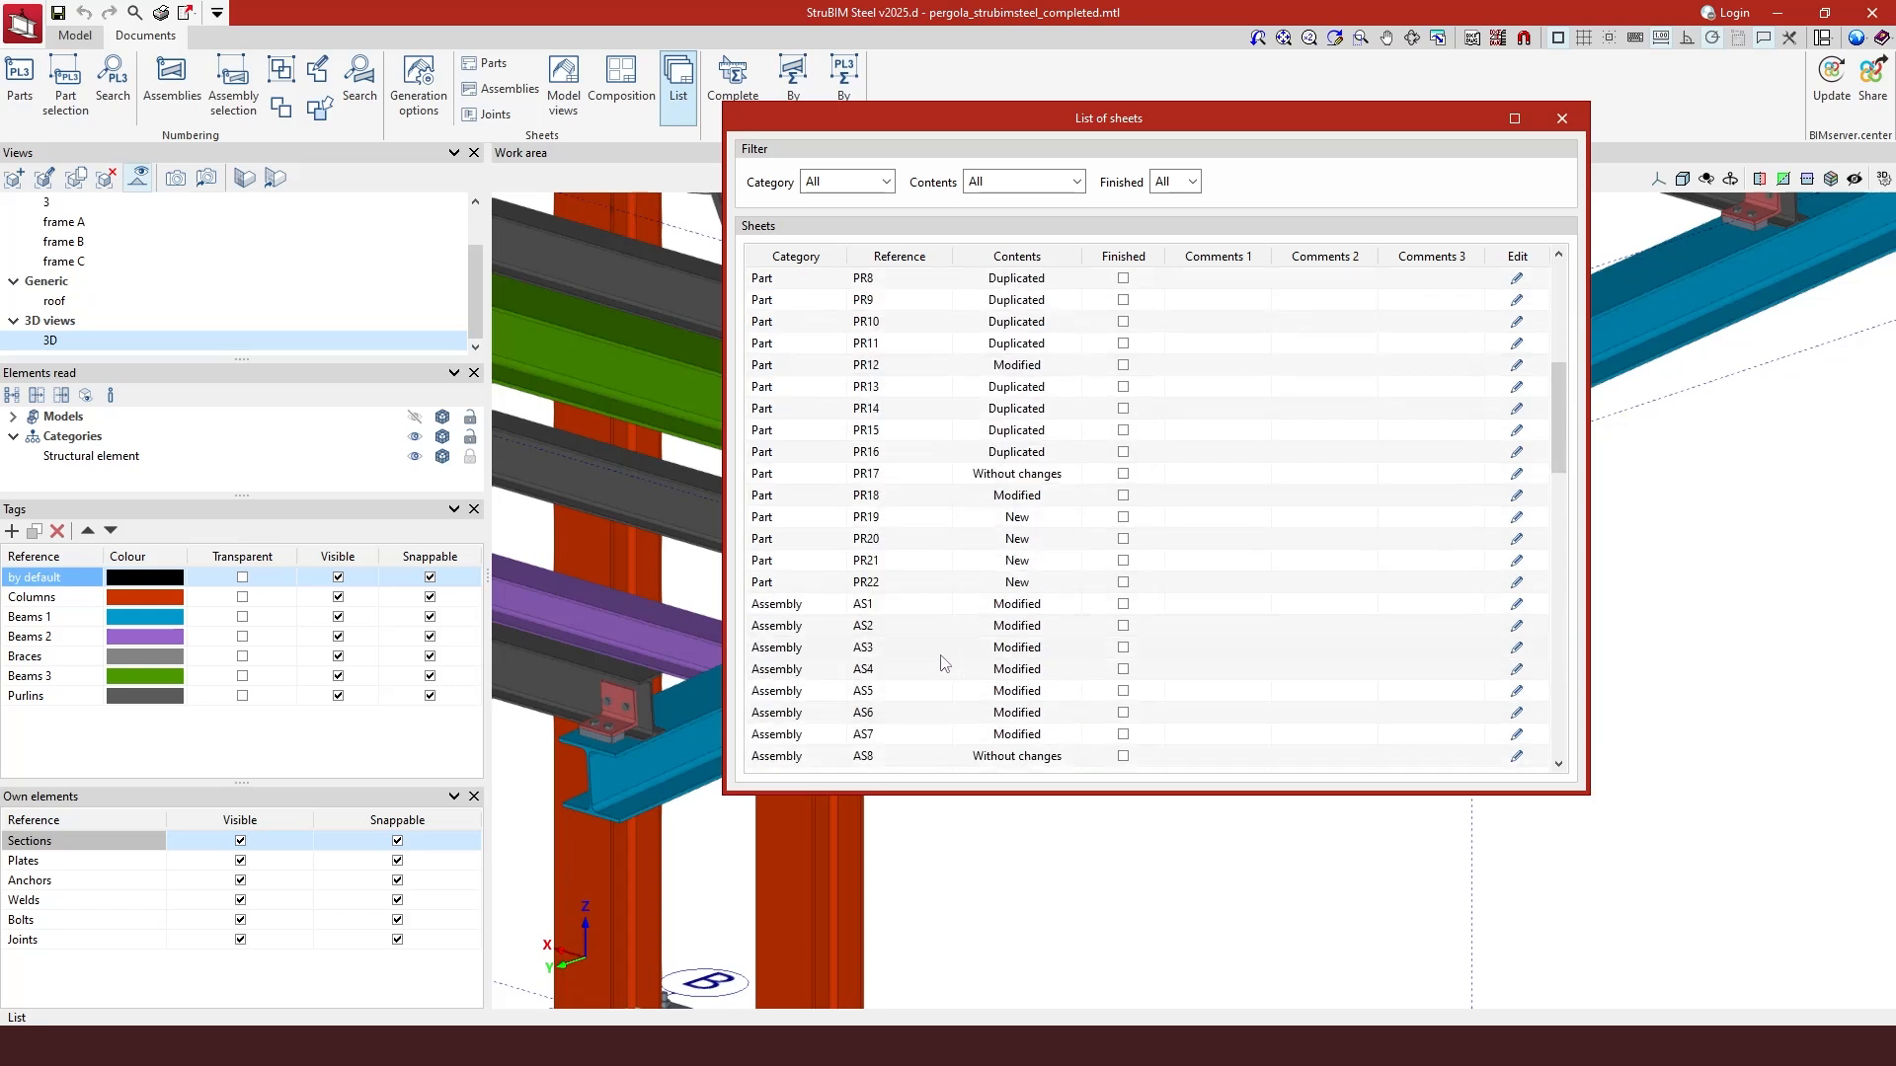
scroll(946, 671, down, 2)
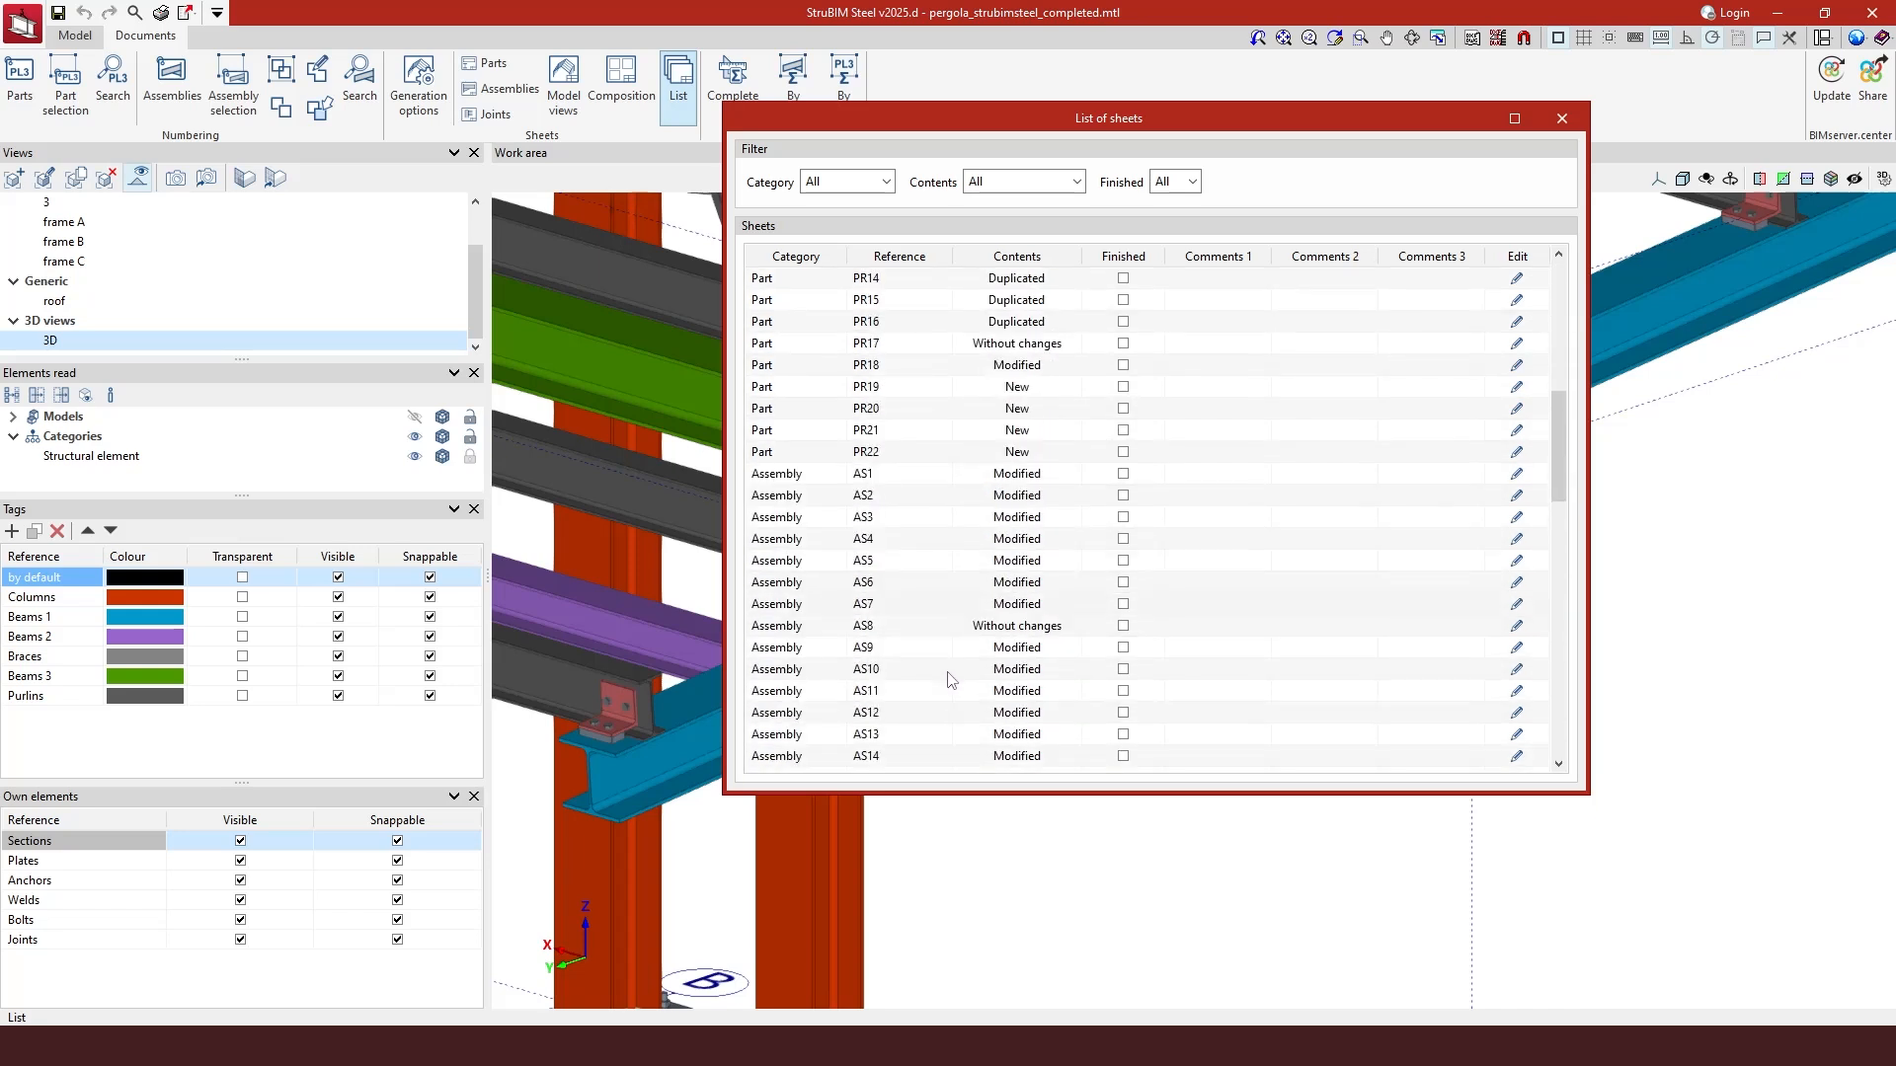
click(1123, 626)
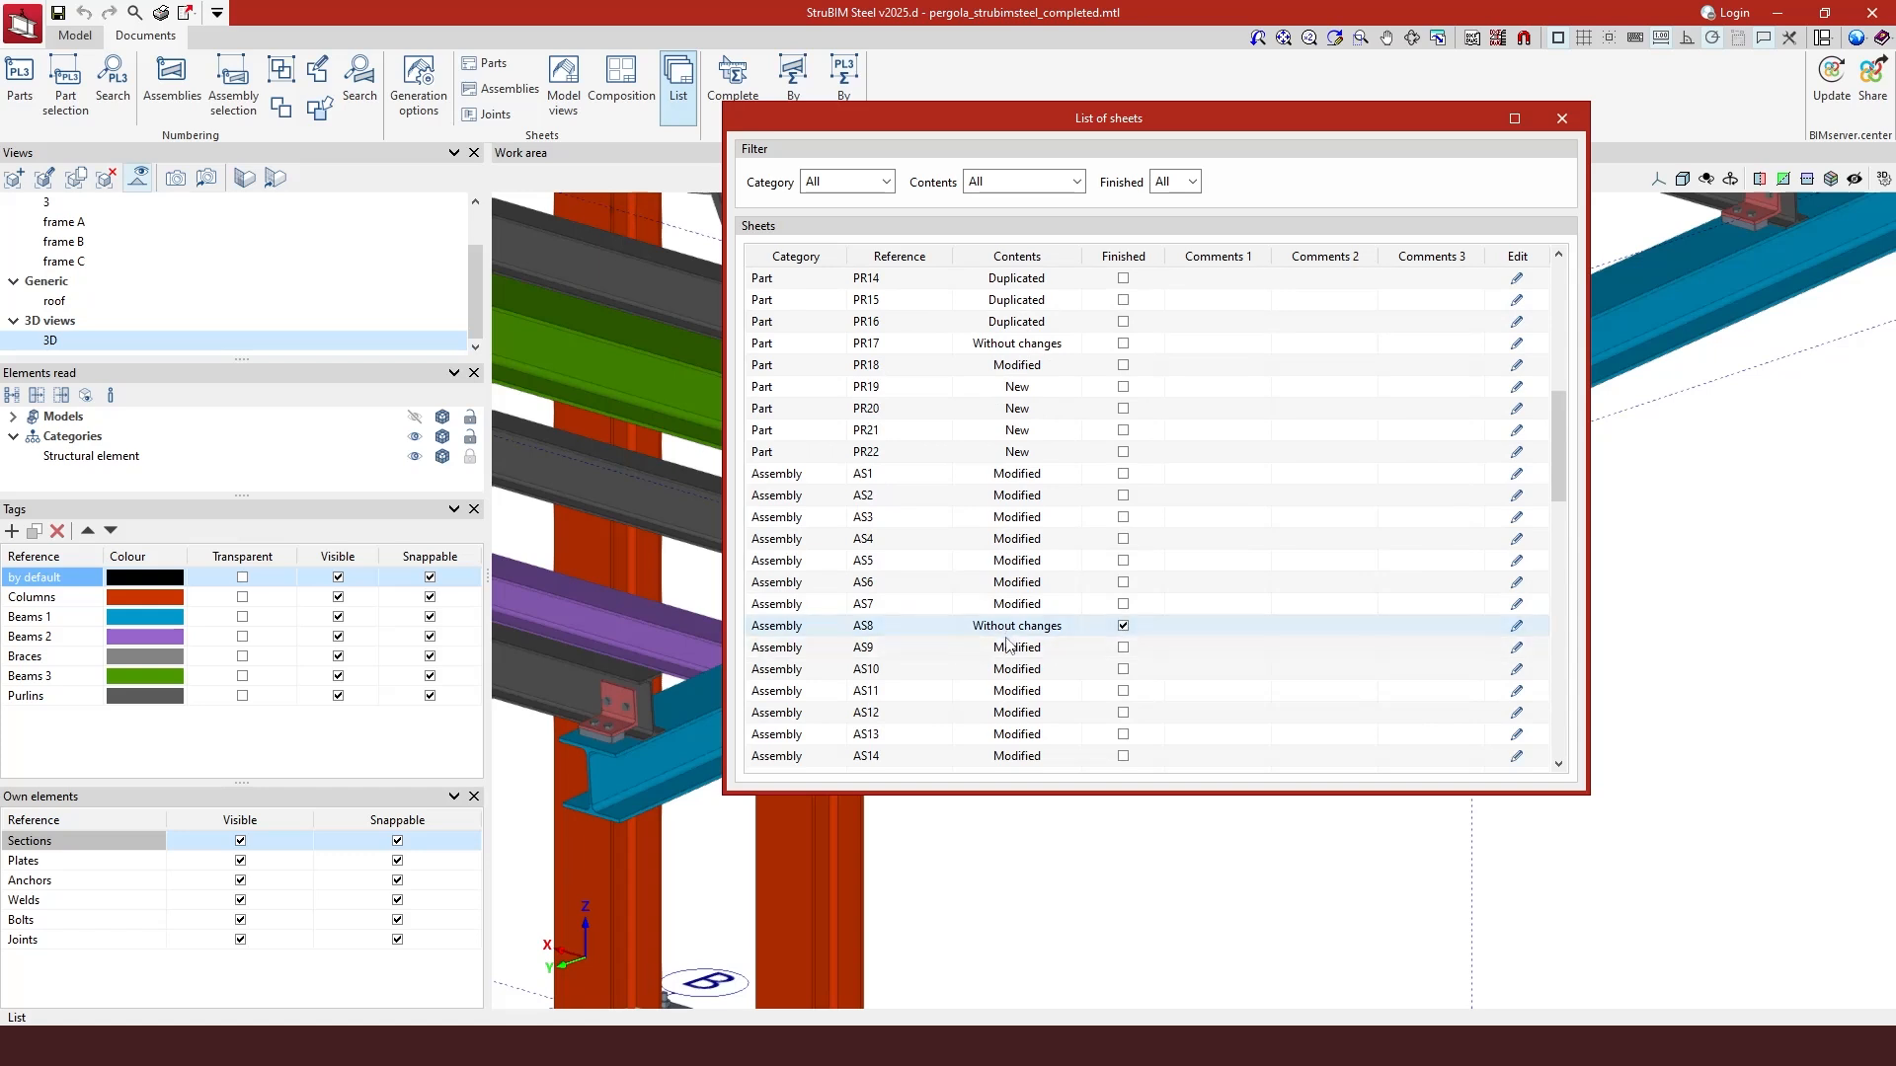
scroll(1007, 644, down, 7)
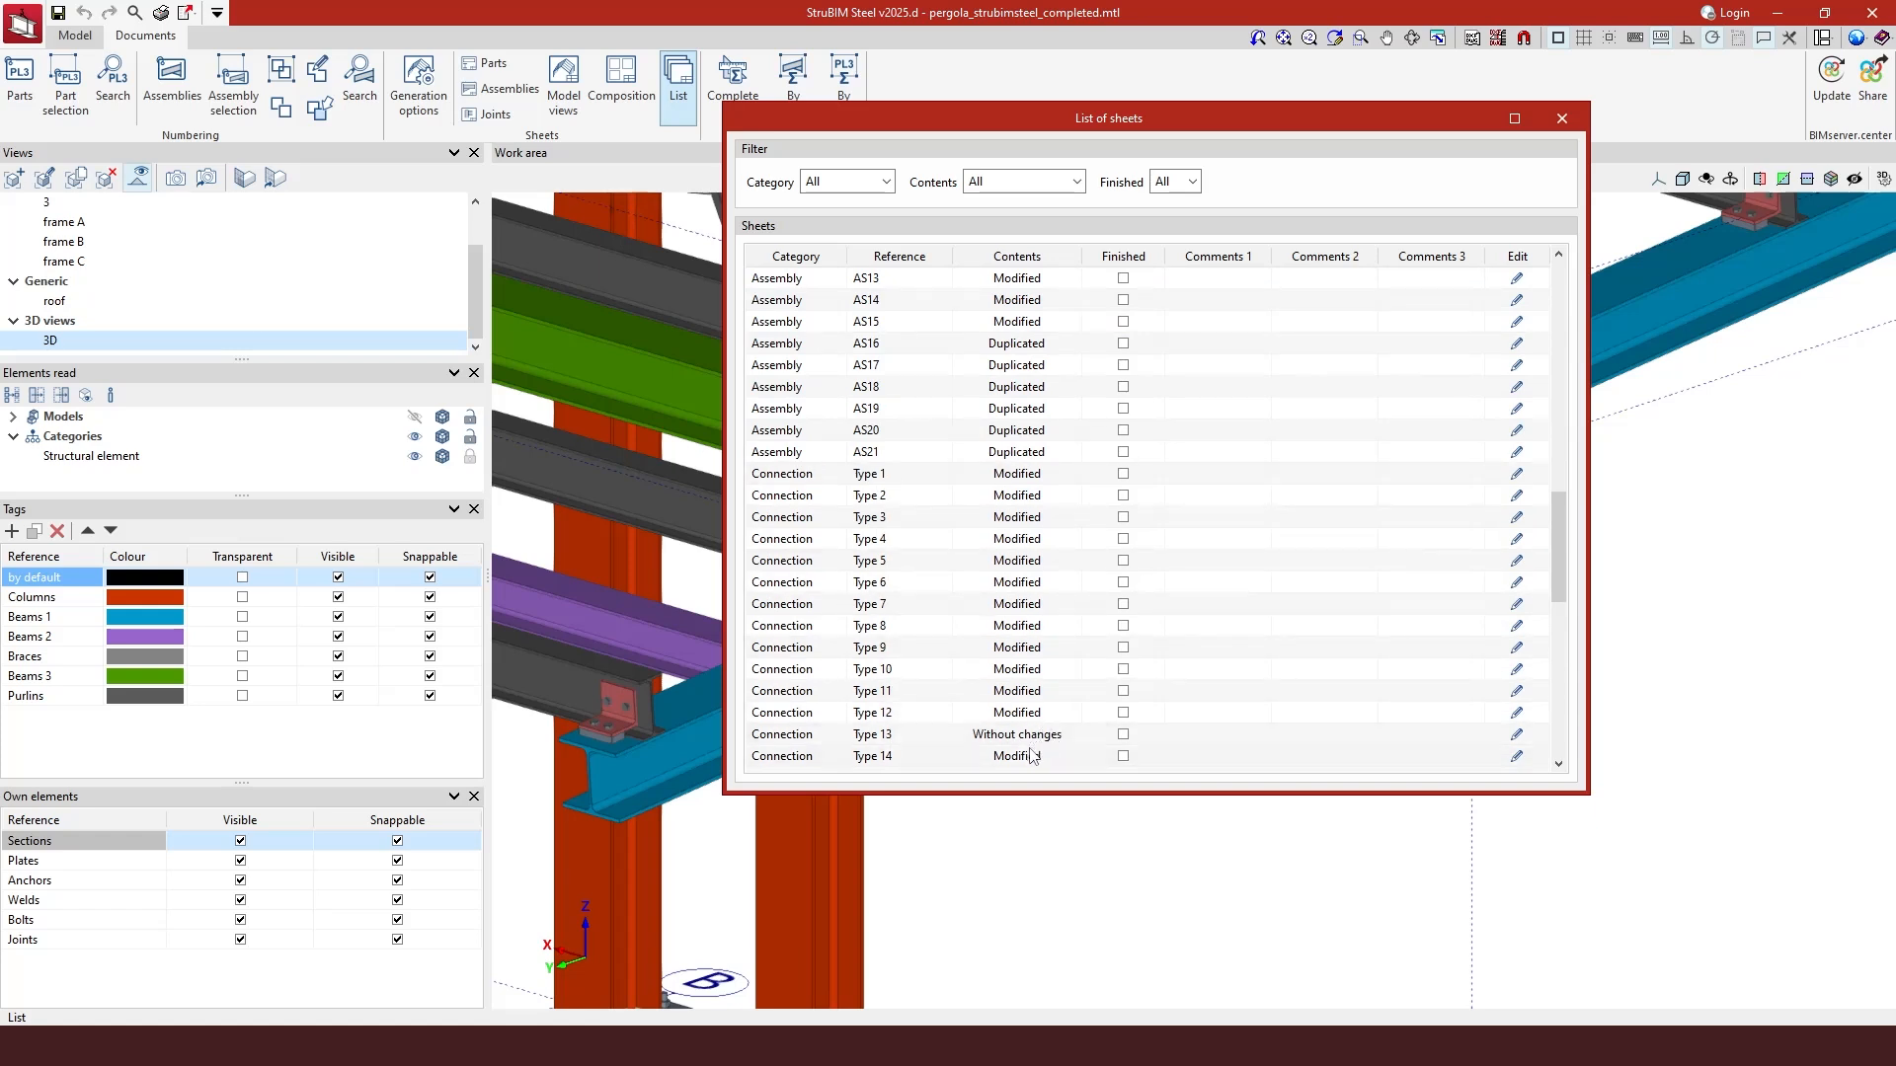
scroll(1036, 731, down, 1)
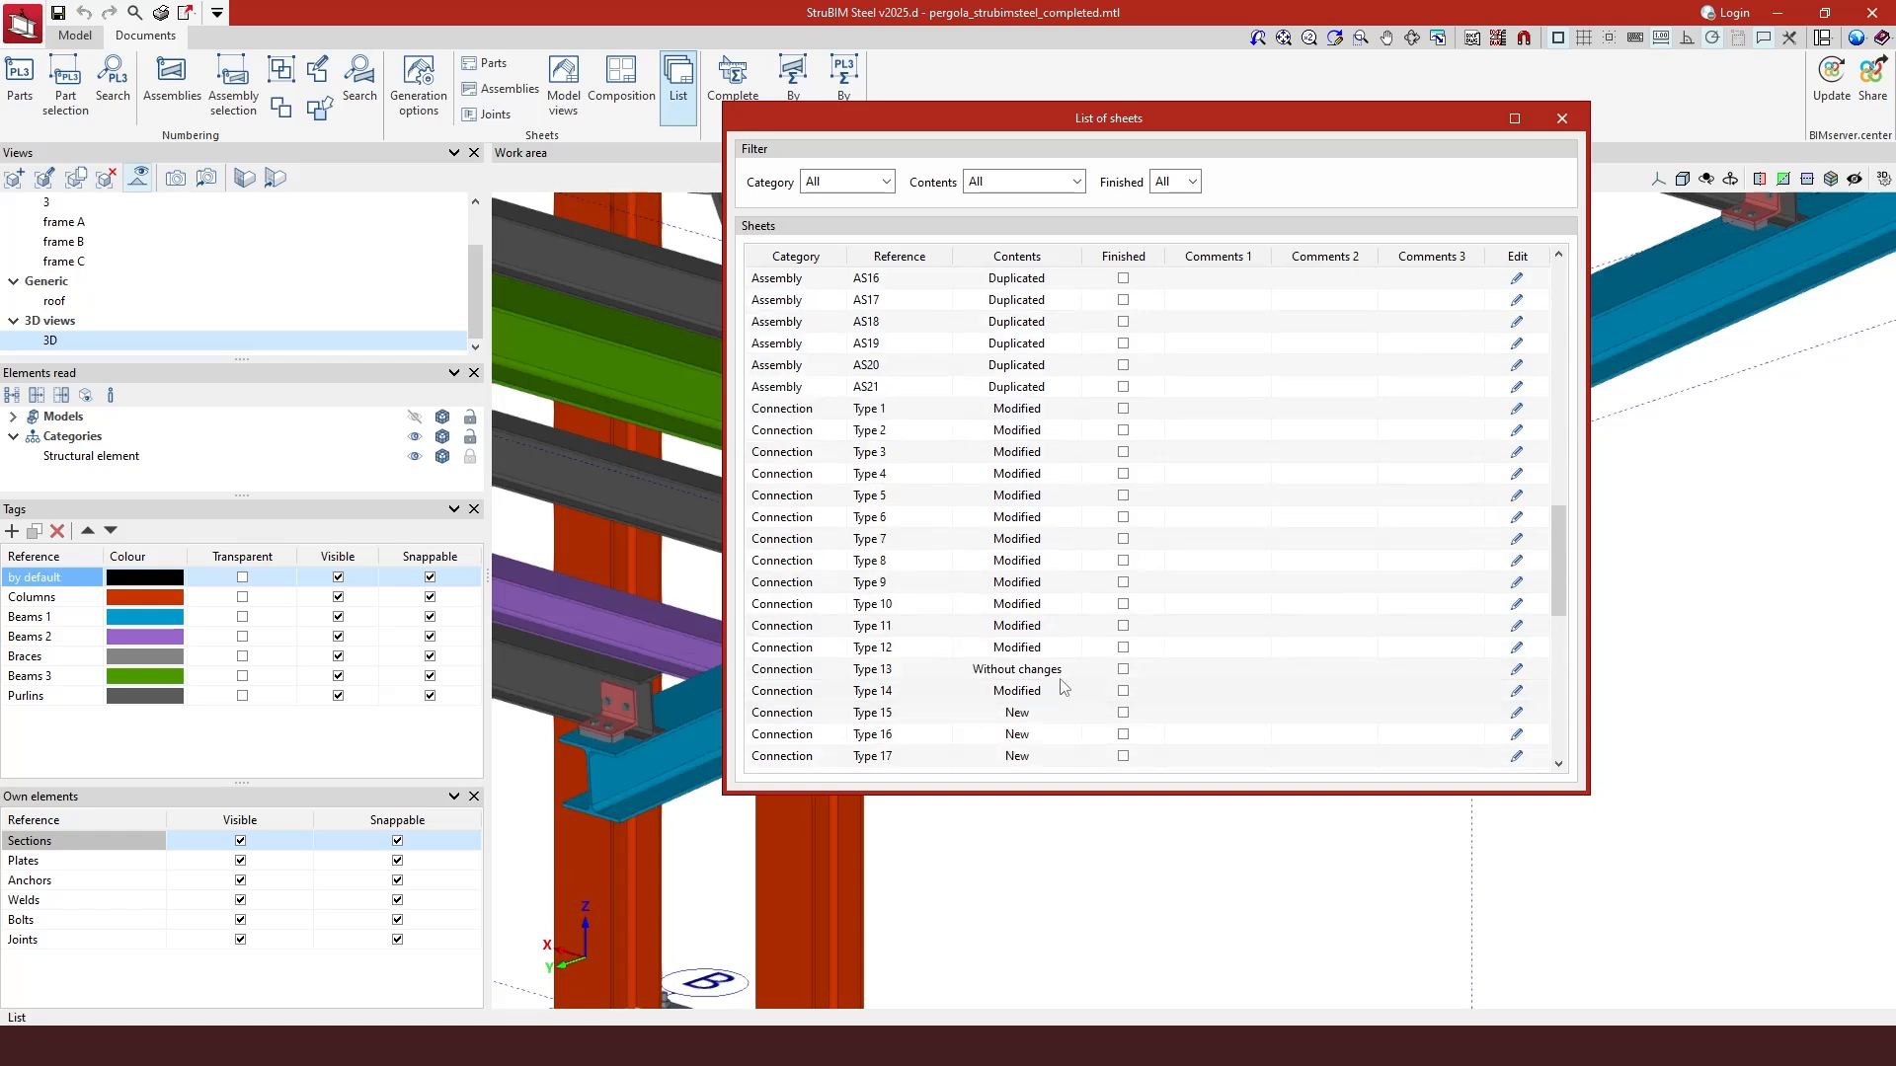
click(1124, 670)
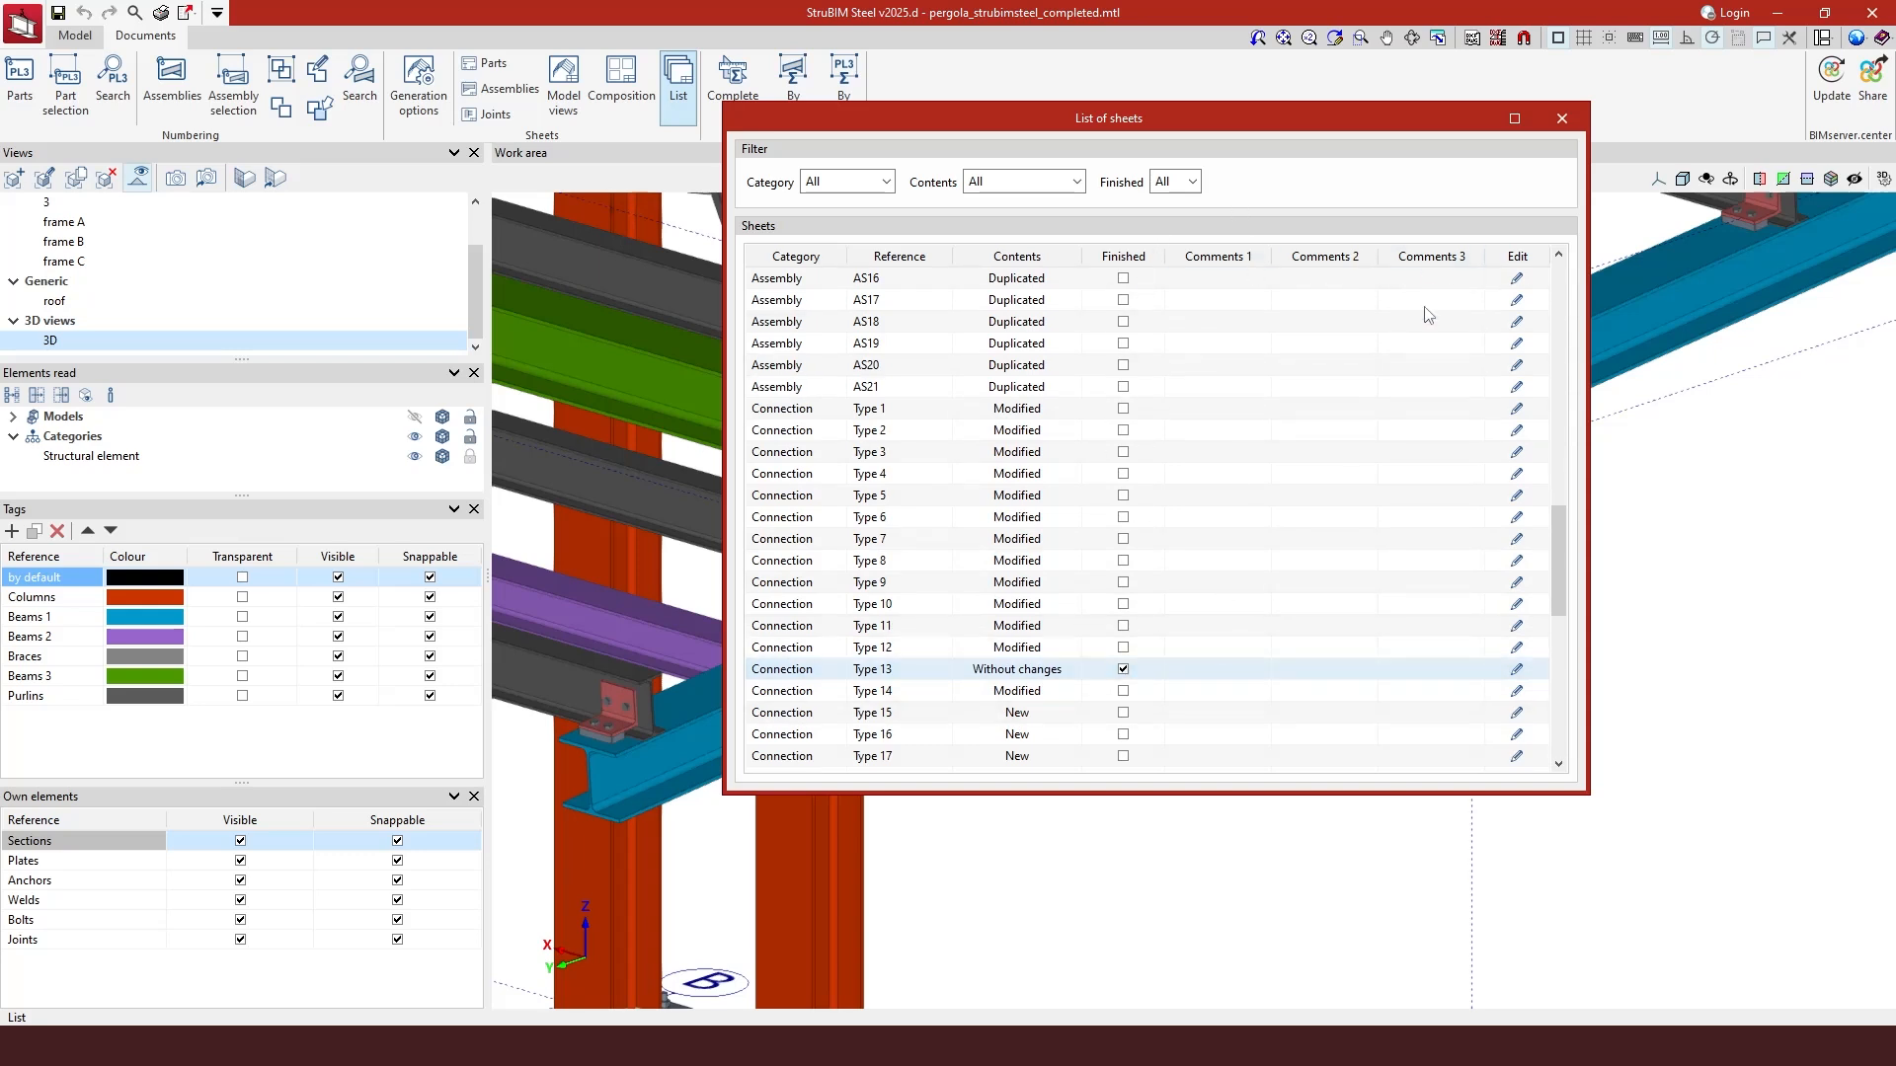
Open the Type 13 connection sheet from the list to check it, and close the sheet editor and the list of sheets.
click(1516, 670)
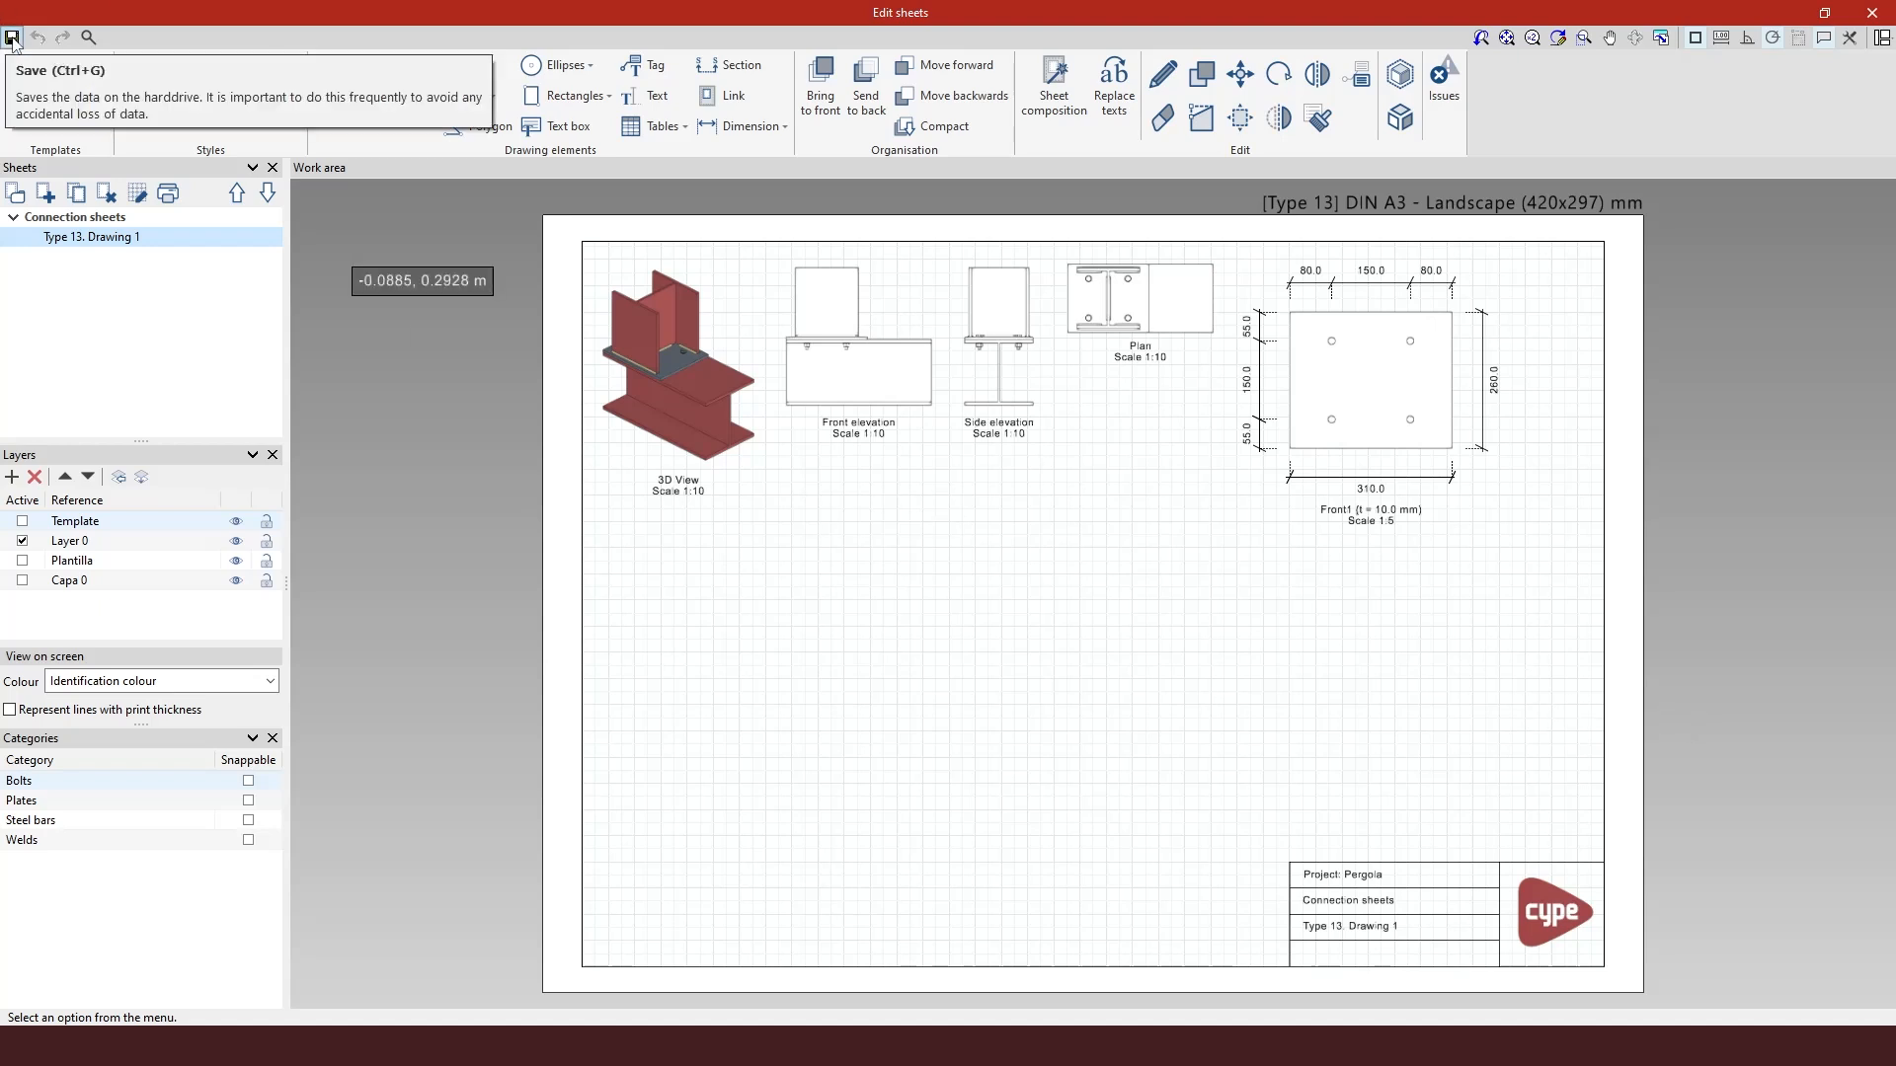
click(1872, 13)
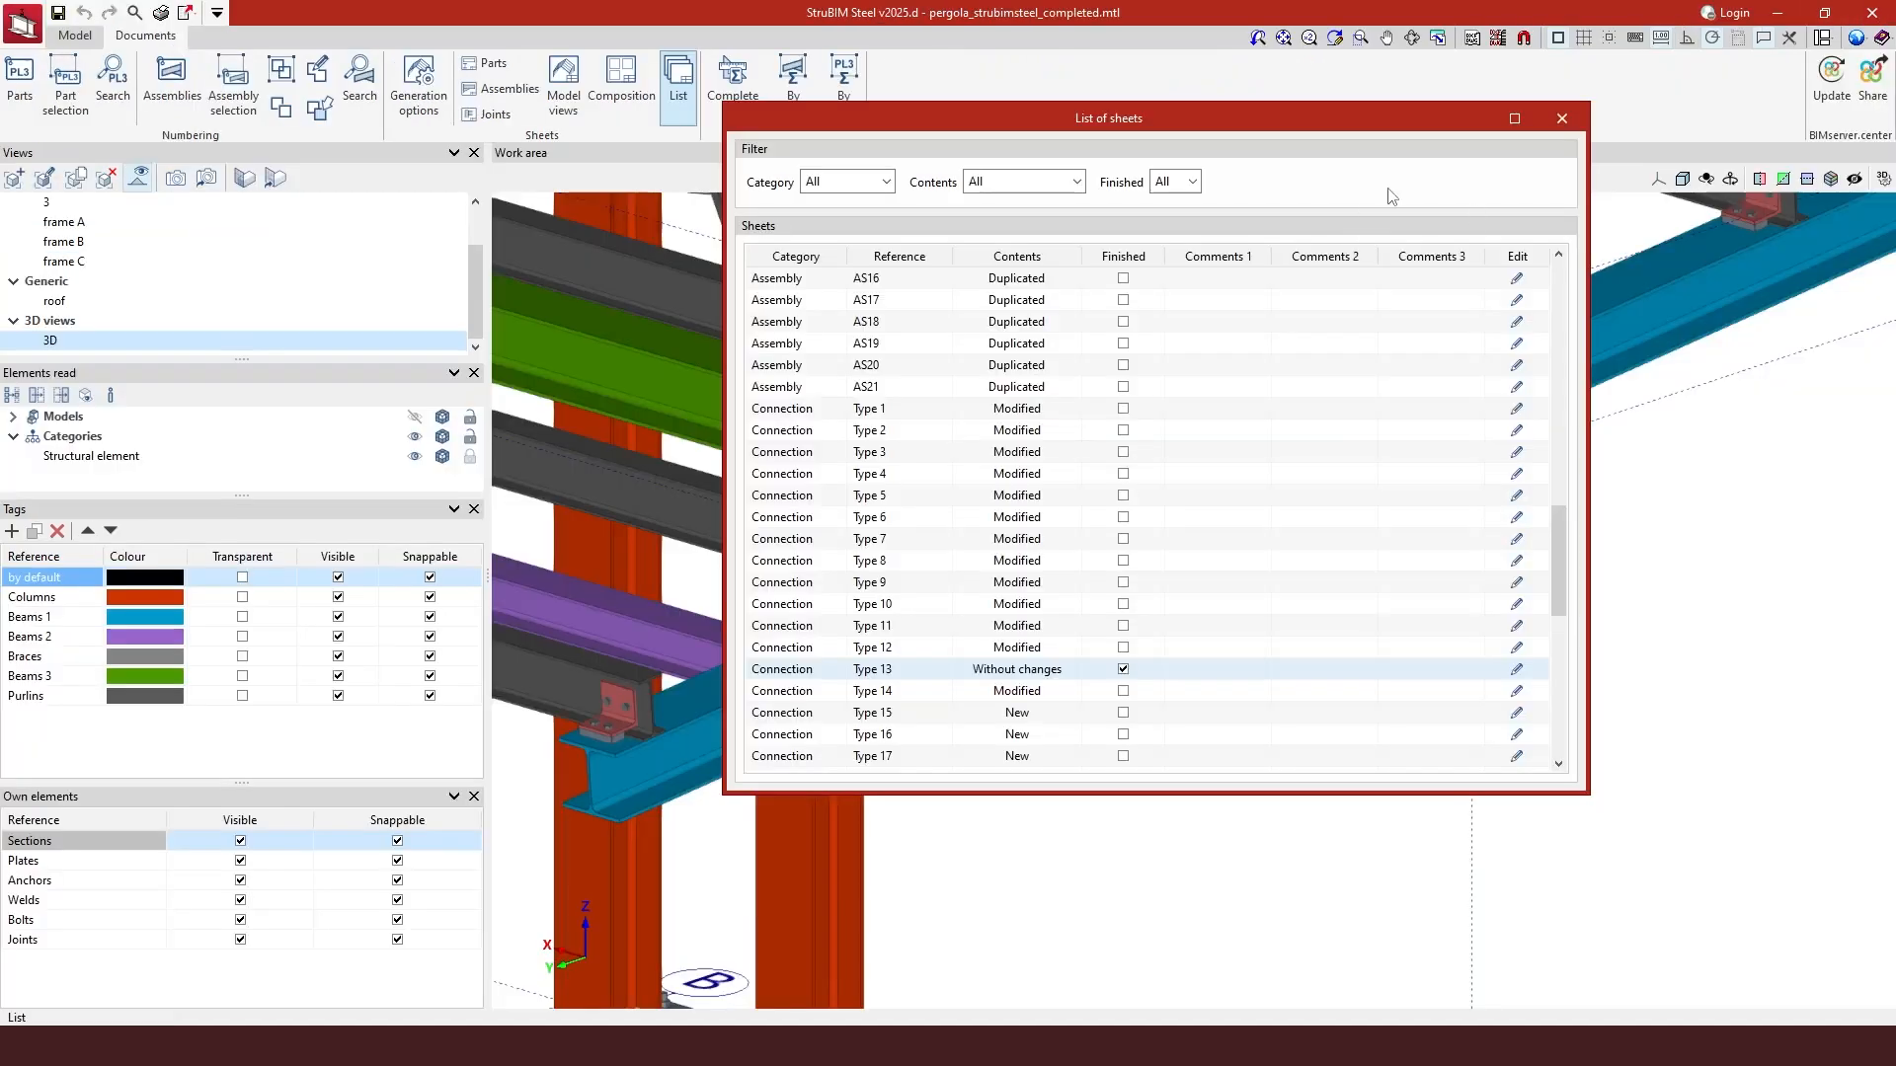
click(1561, 118)
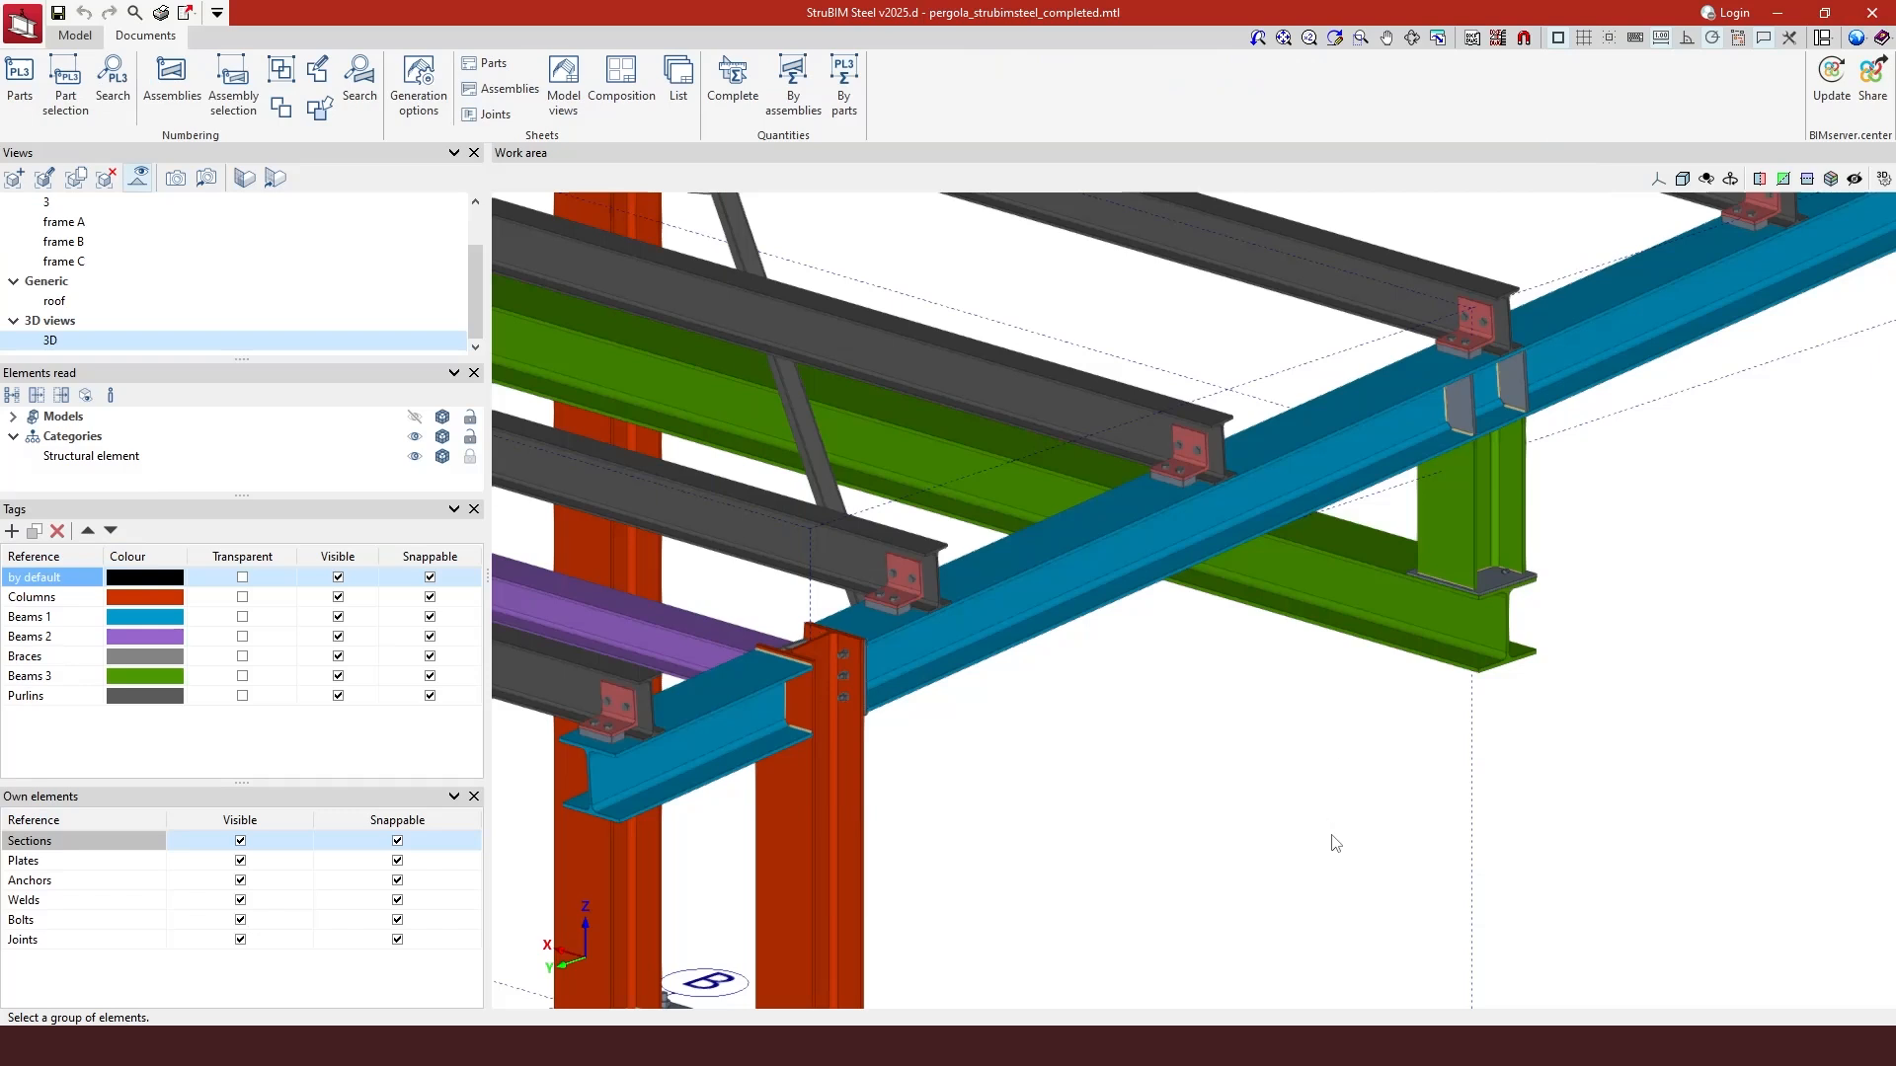
scroll(1335, 842, down, 6)
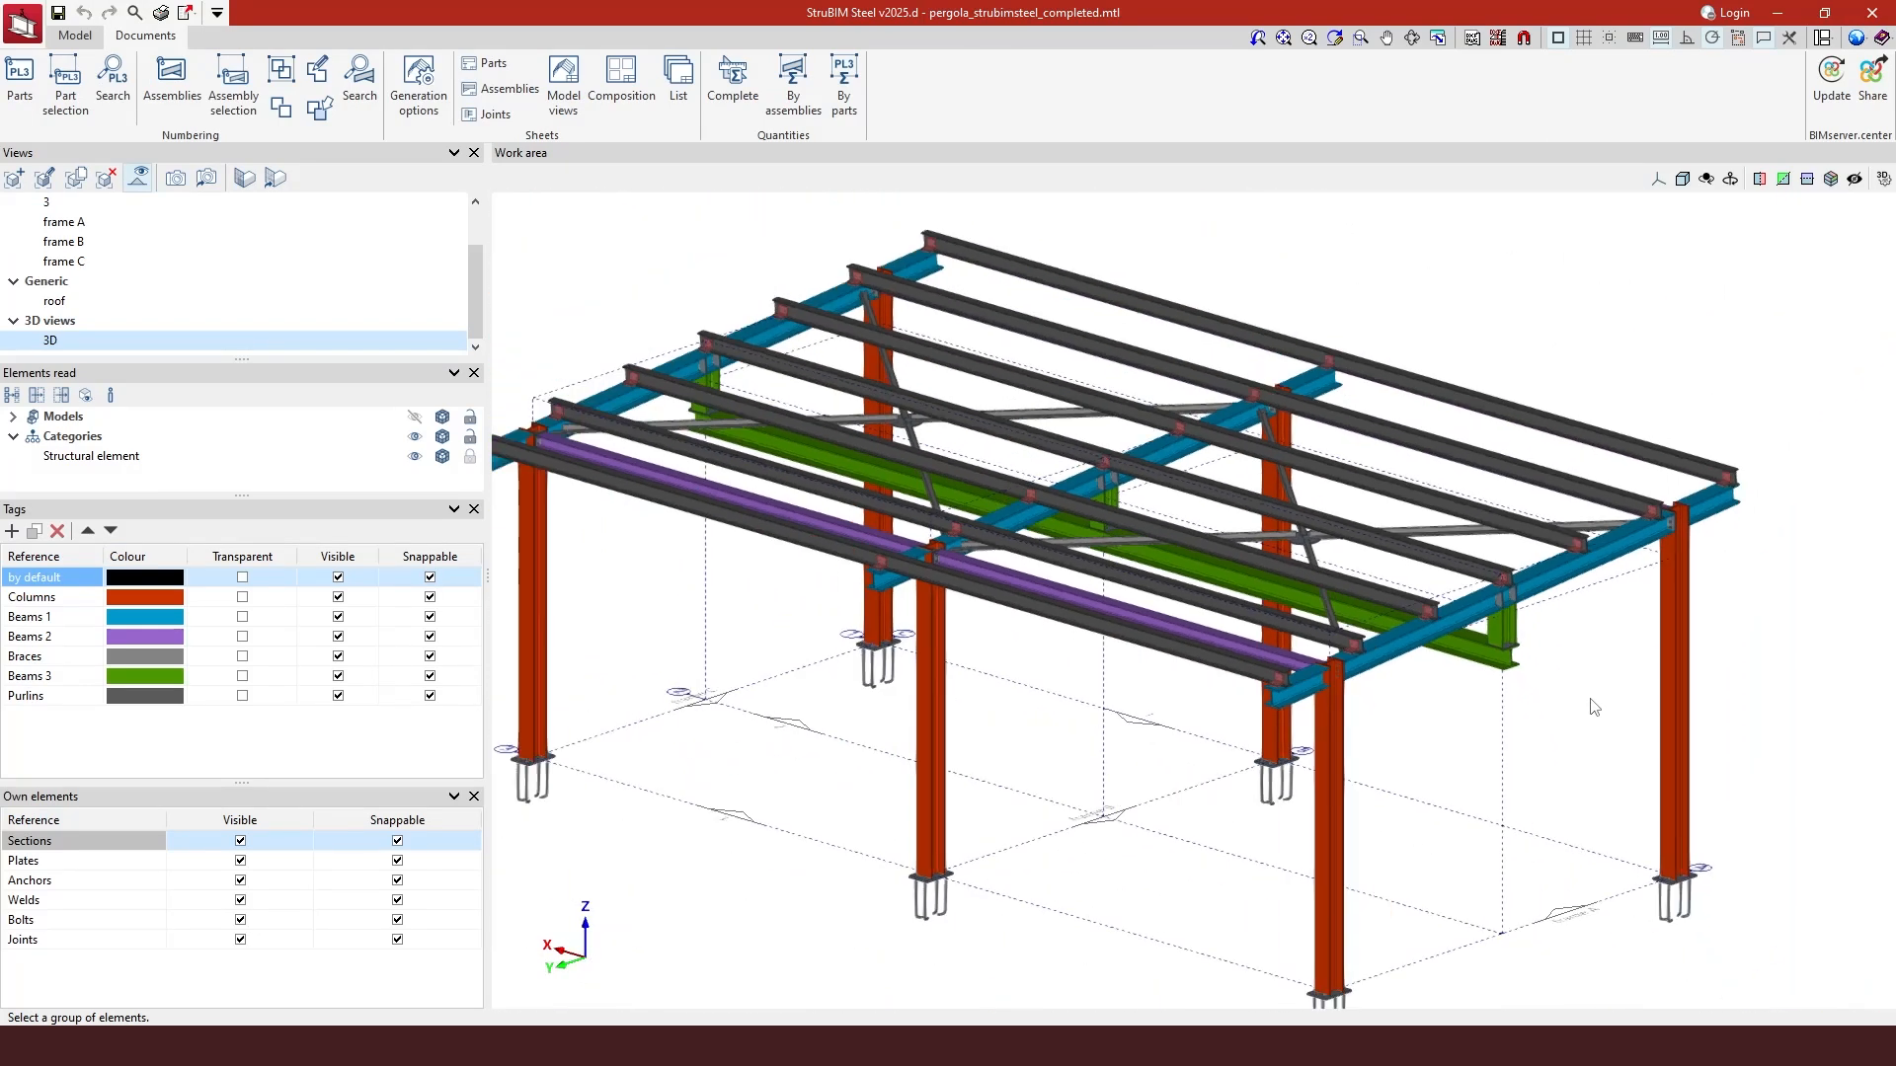
scroll(1586, 651, down, 2)
mouse_move(1408, 910)
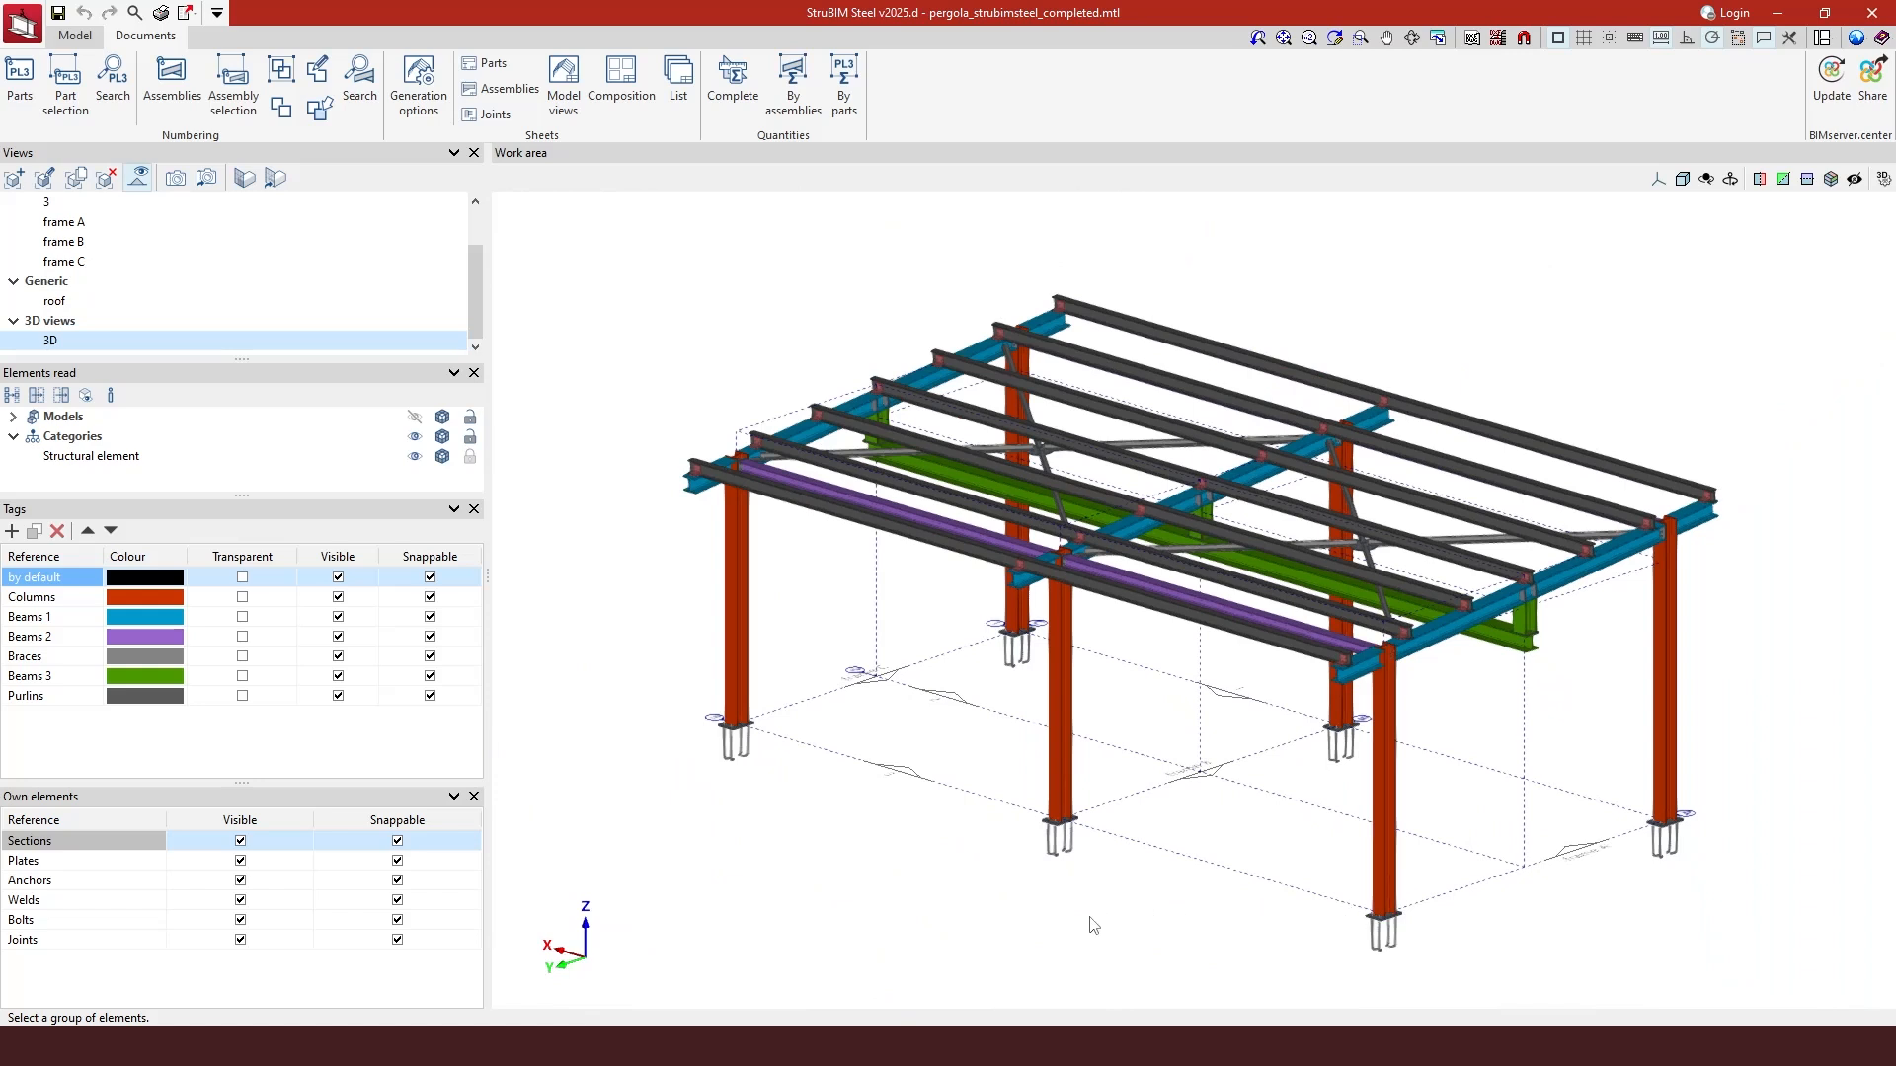
scroll(1093, 923, up, 1)
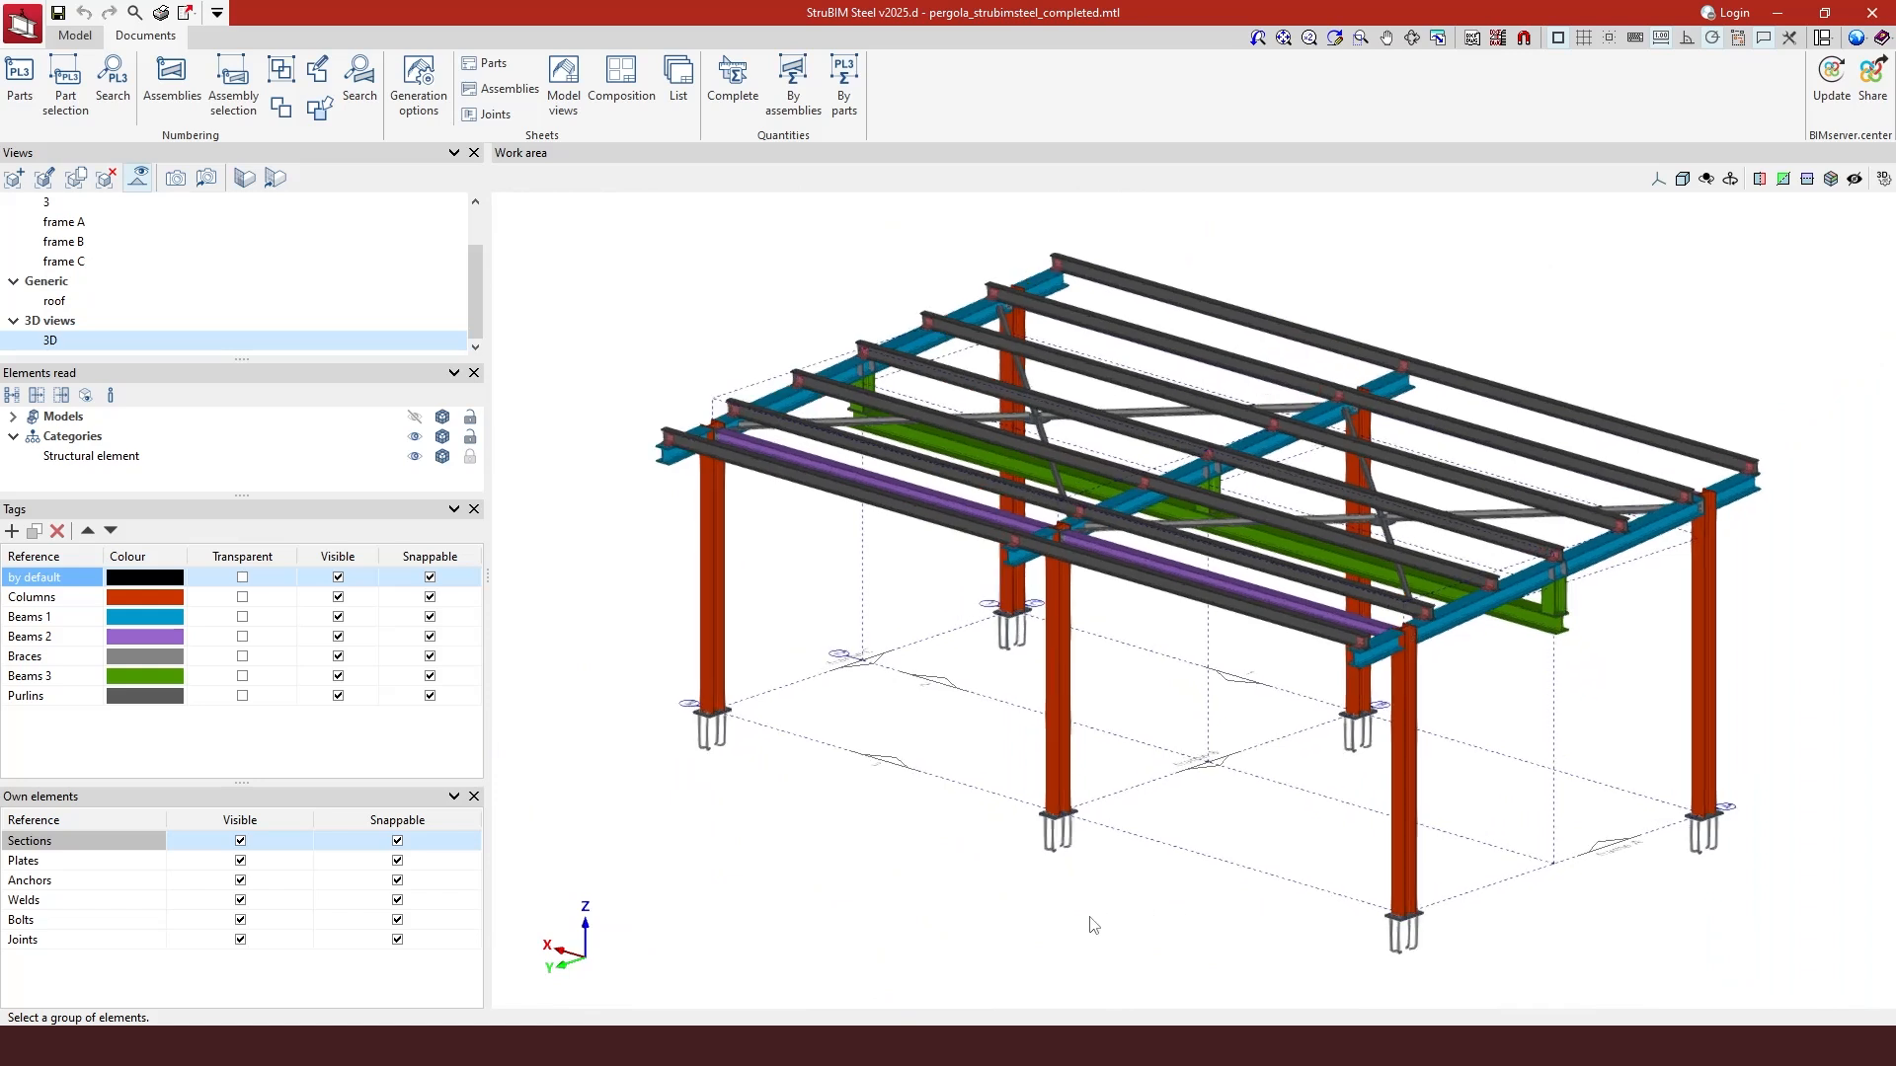